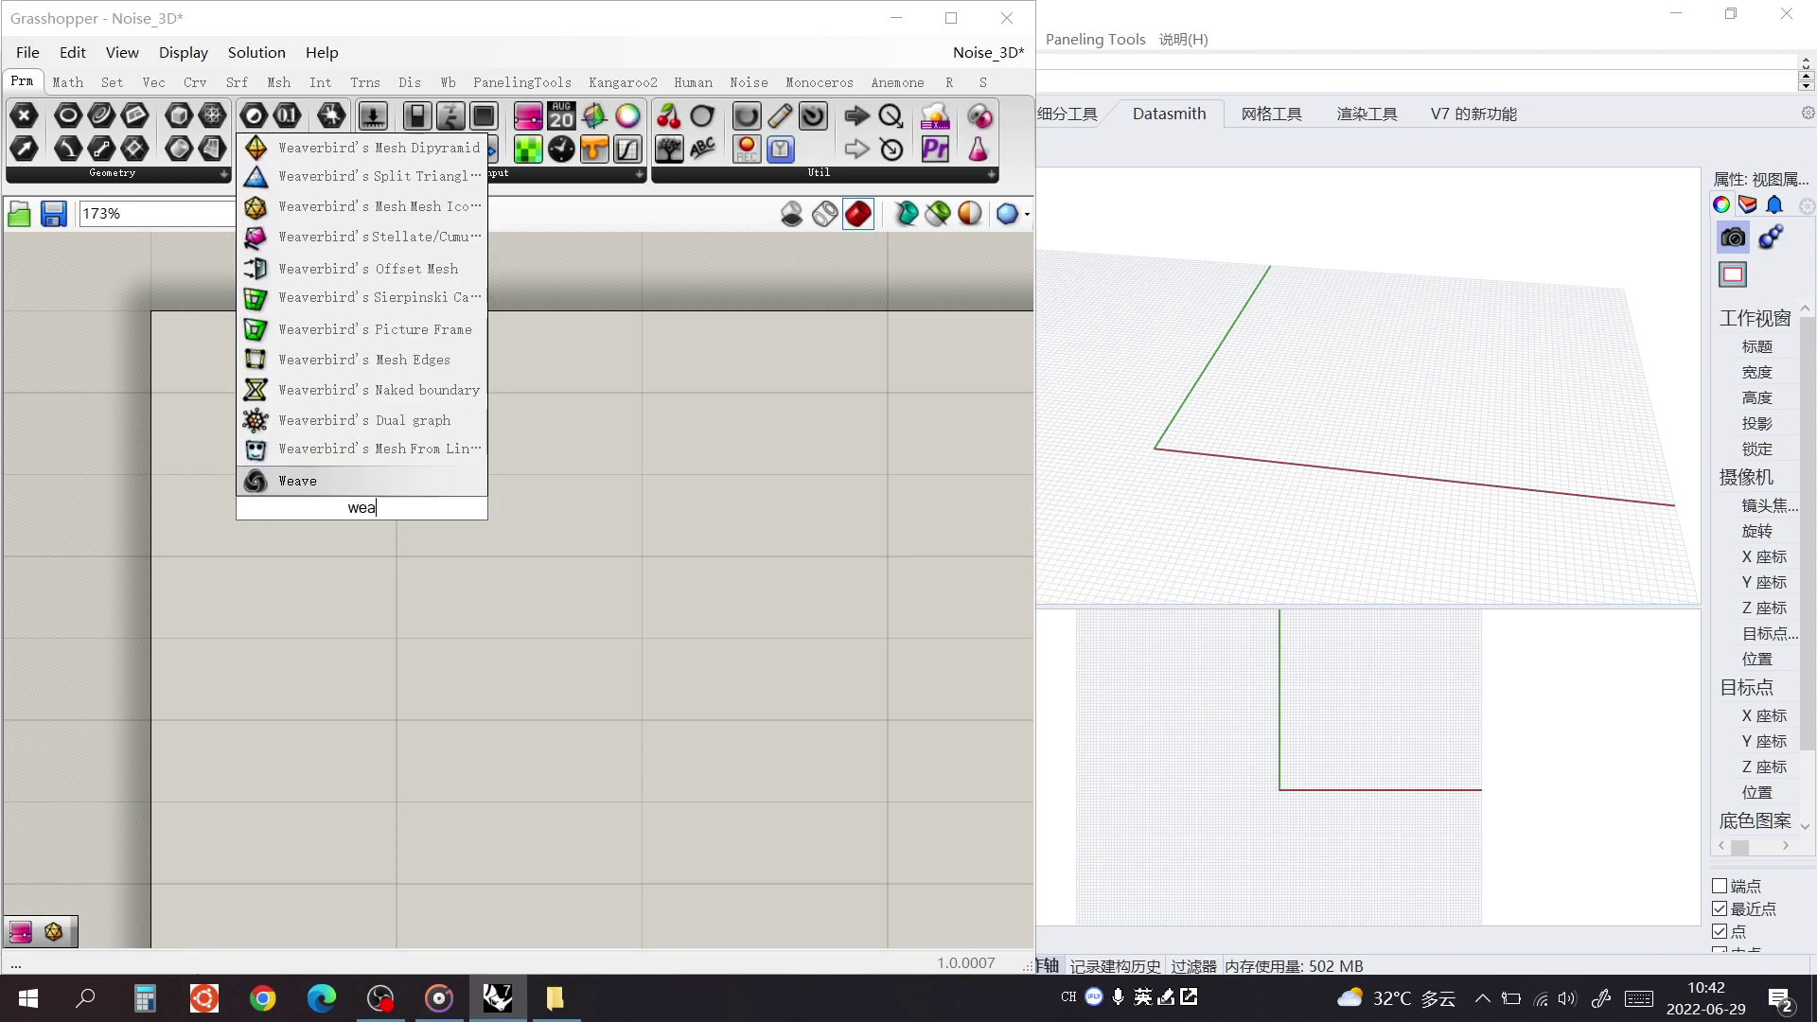
Add a Weaverbird's Mesh Icosahedron component near the upper edge of the canvas
key("Up")
key("Up")
key("Up")
key("Up")
key("Up")
key("Up")
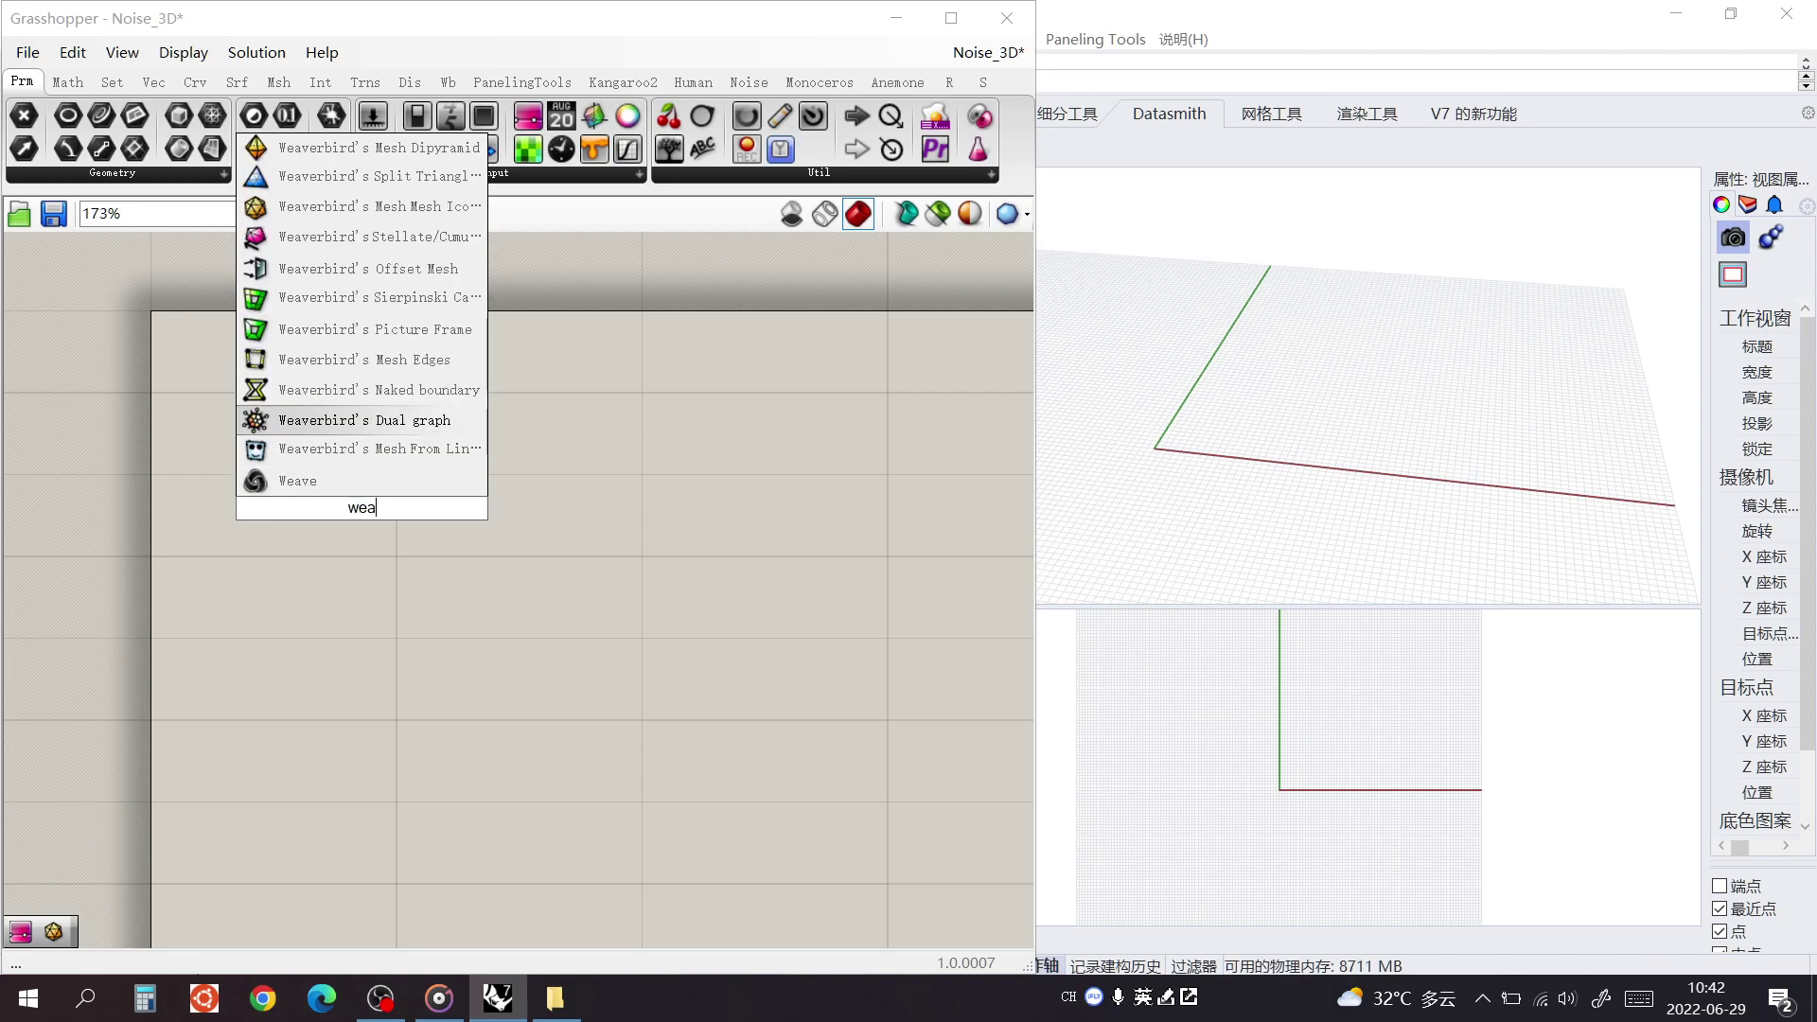
key("Up")
key("Up")
key("Up")
key("Return")
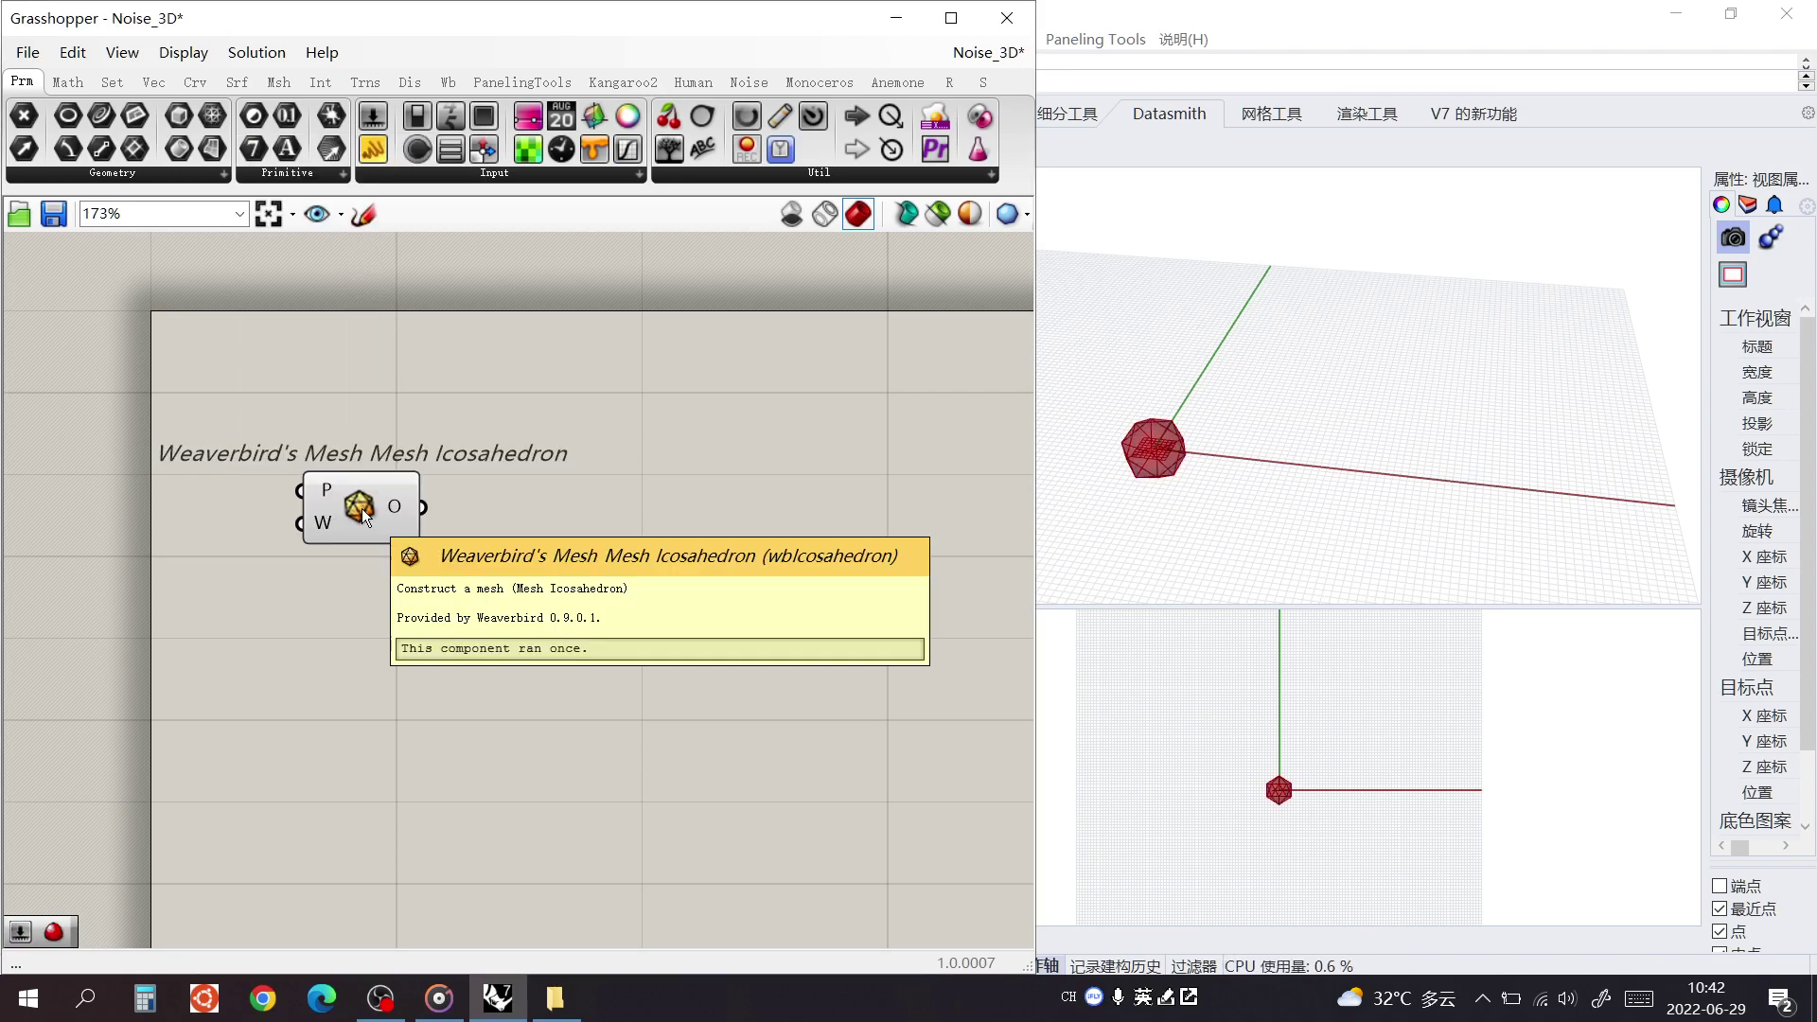
left_click_drag(365, 515, 434, 439)
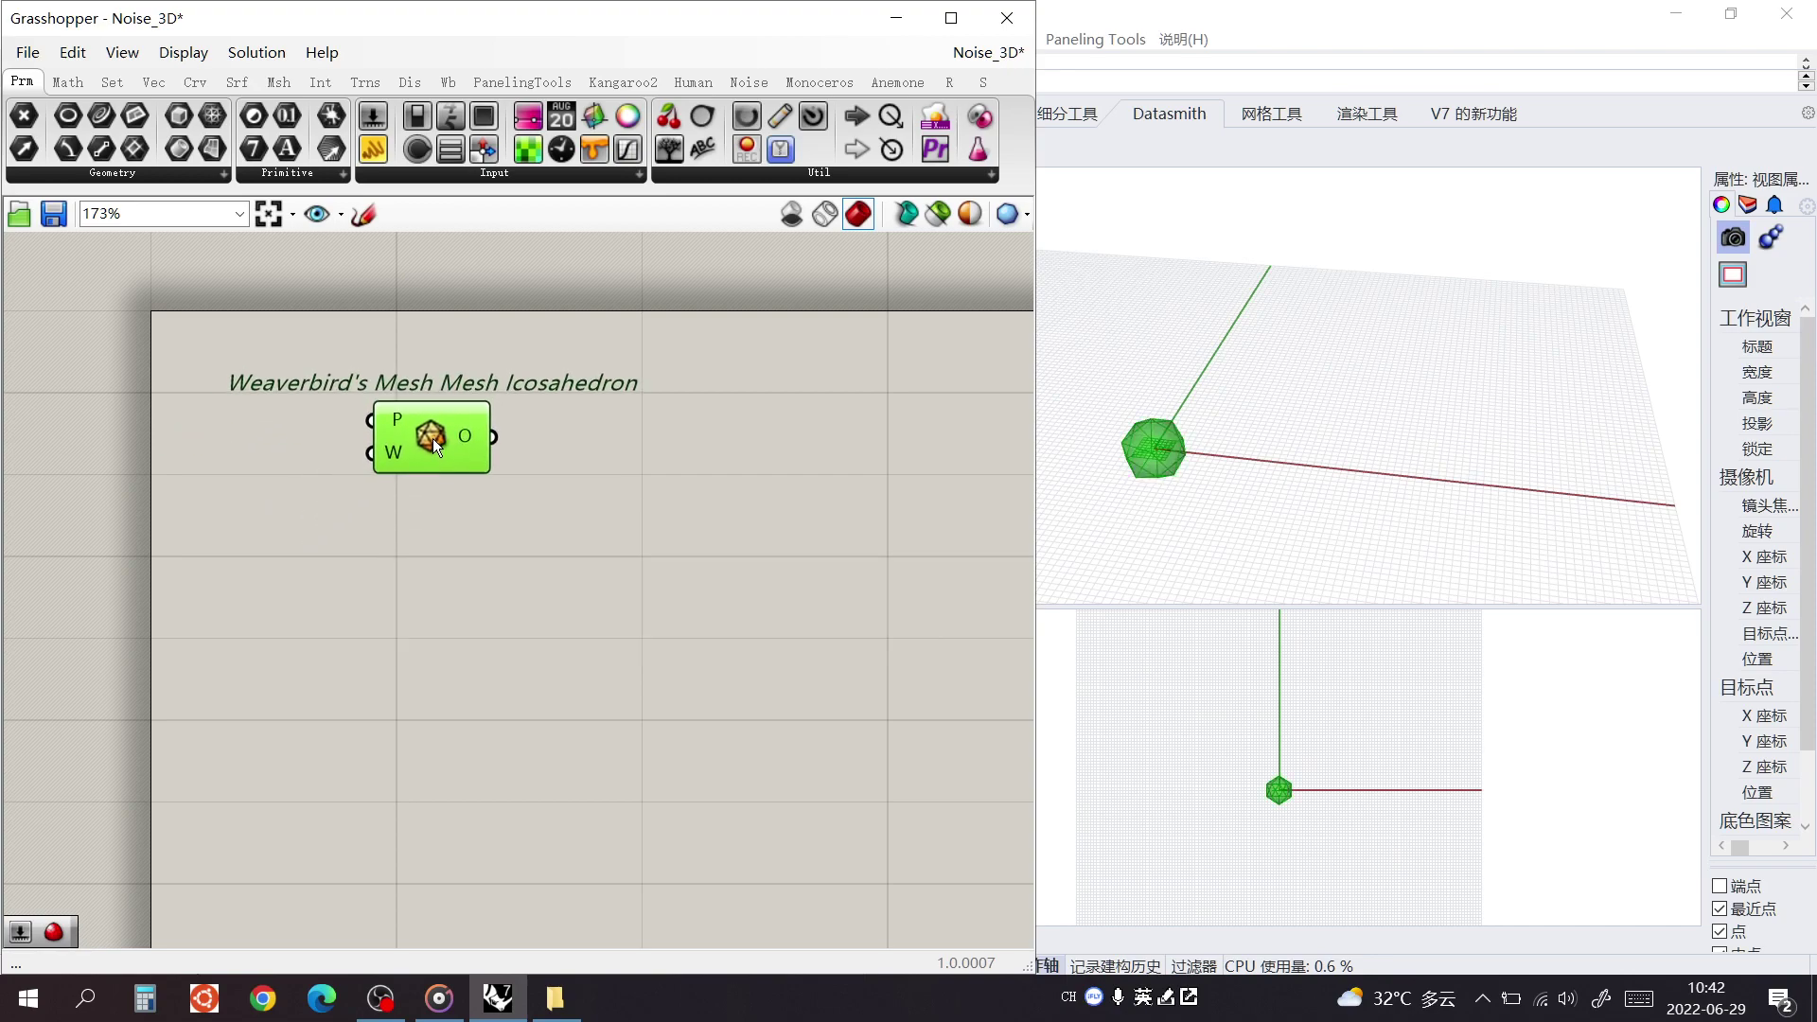
Add a number slider ranging from 0.01 to 10 and connect it to the icosahedron's W input, lining both up
left_click(305, 479)
double_click(305, 479)
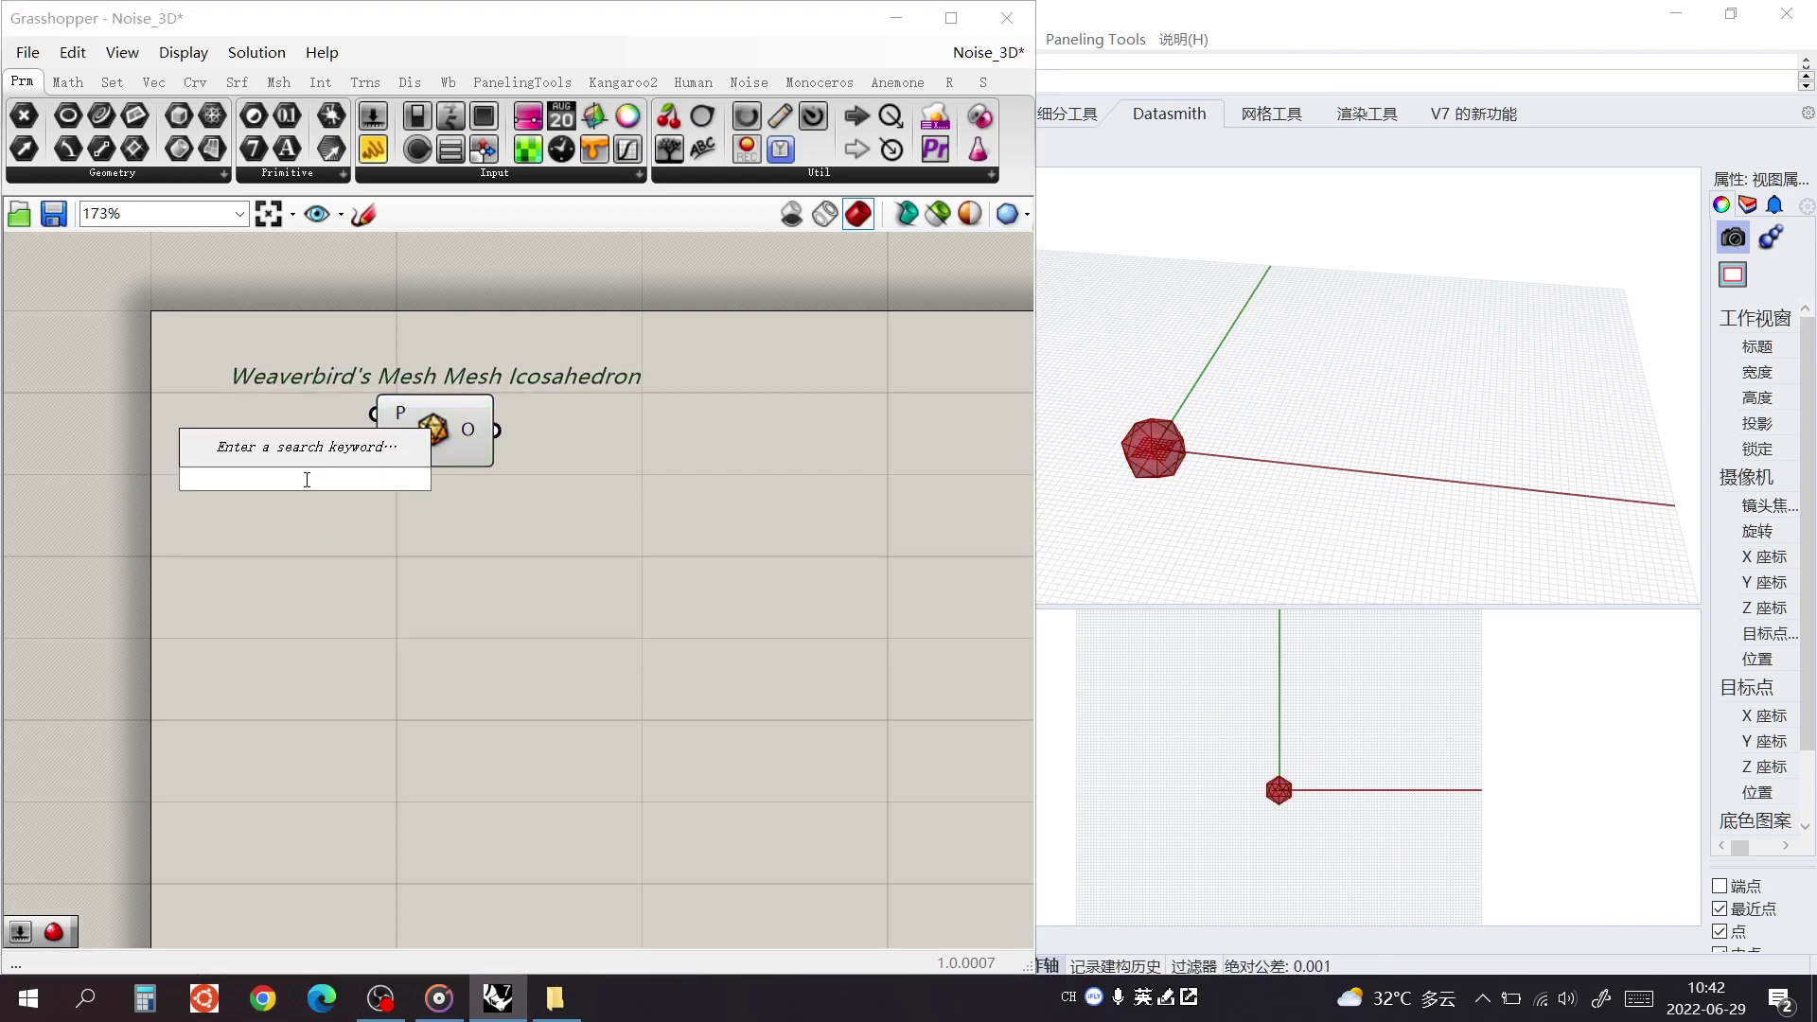
type("0.01..1")
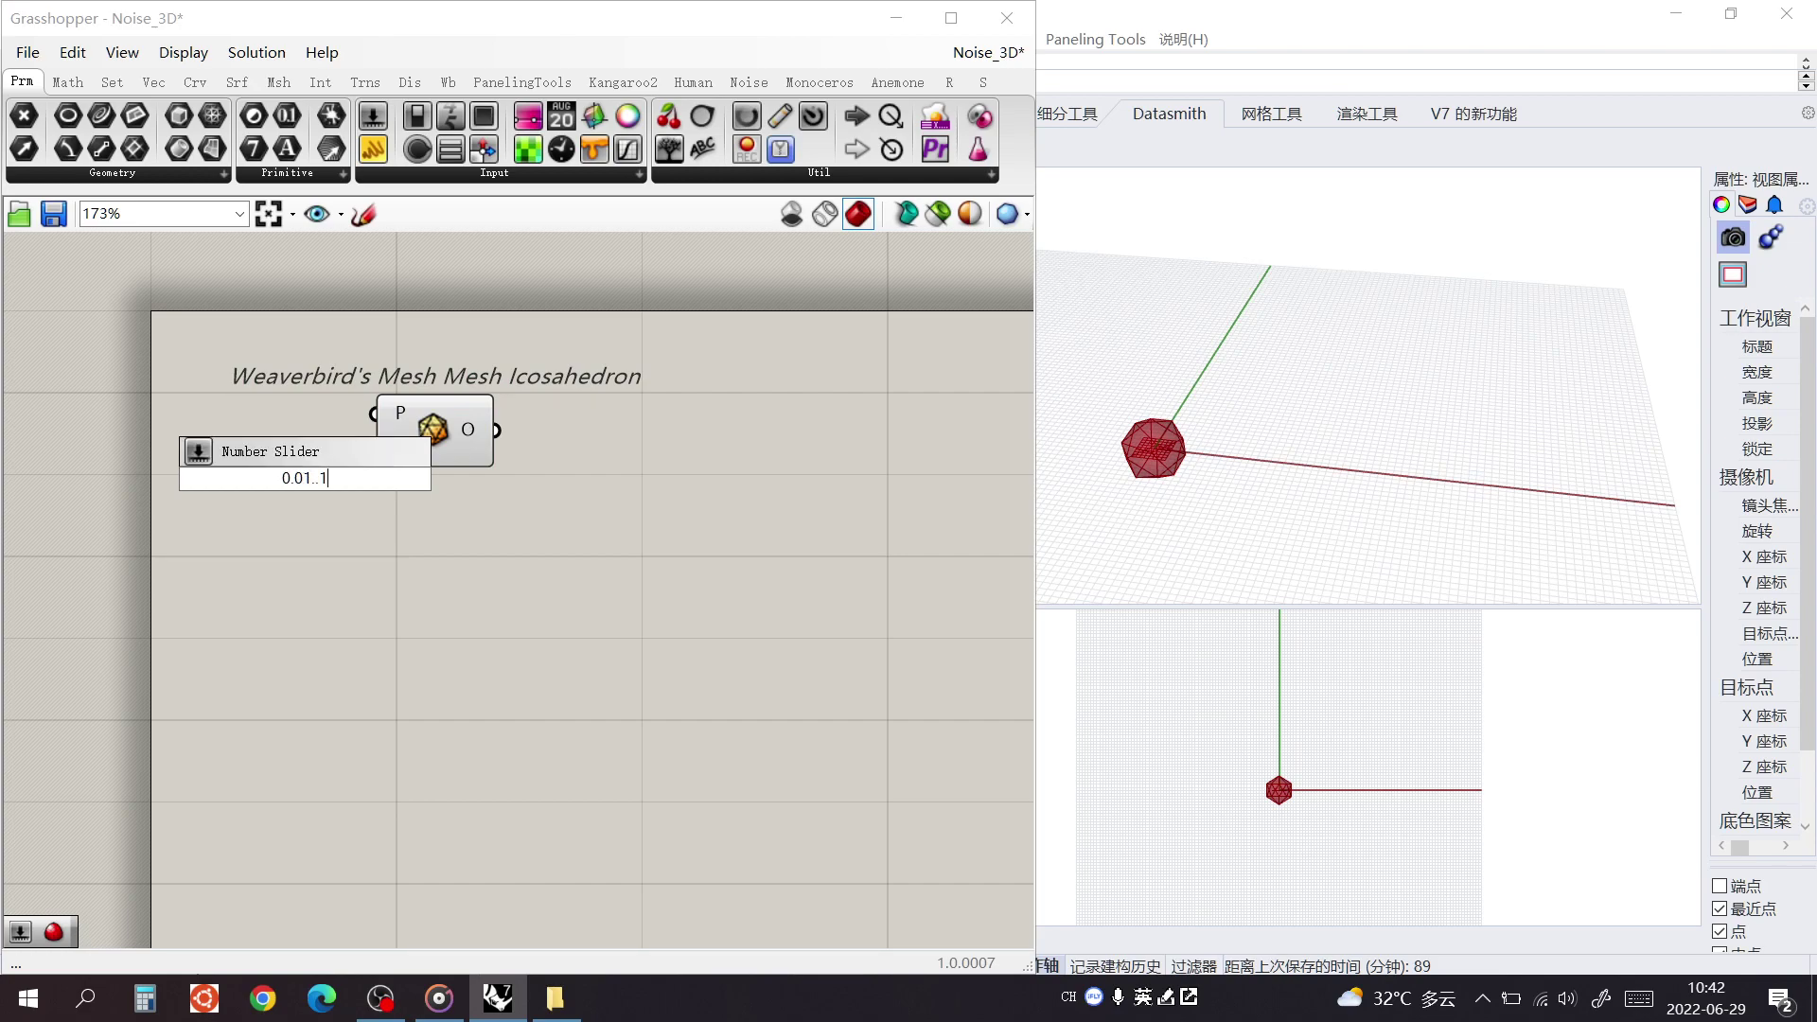
key("Return")
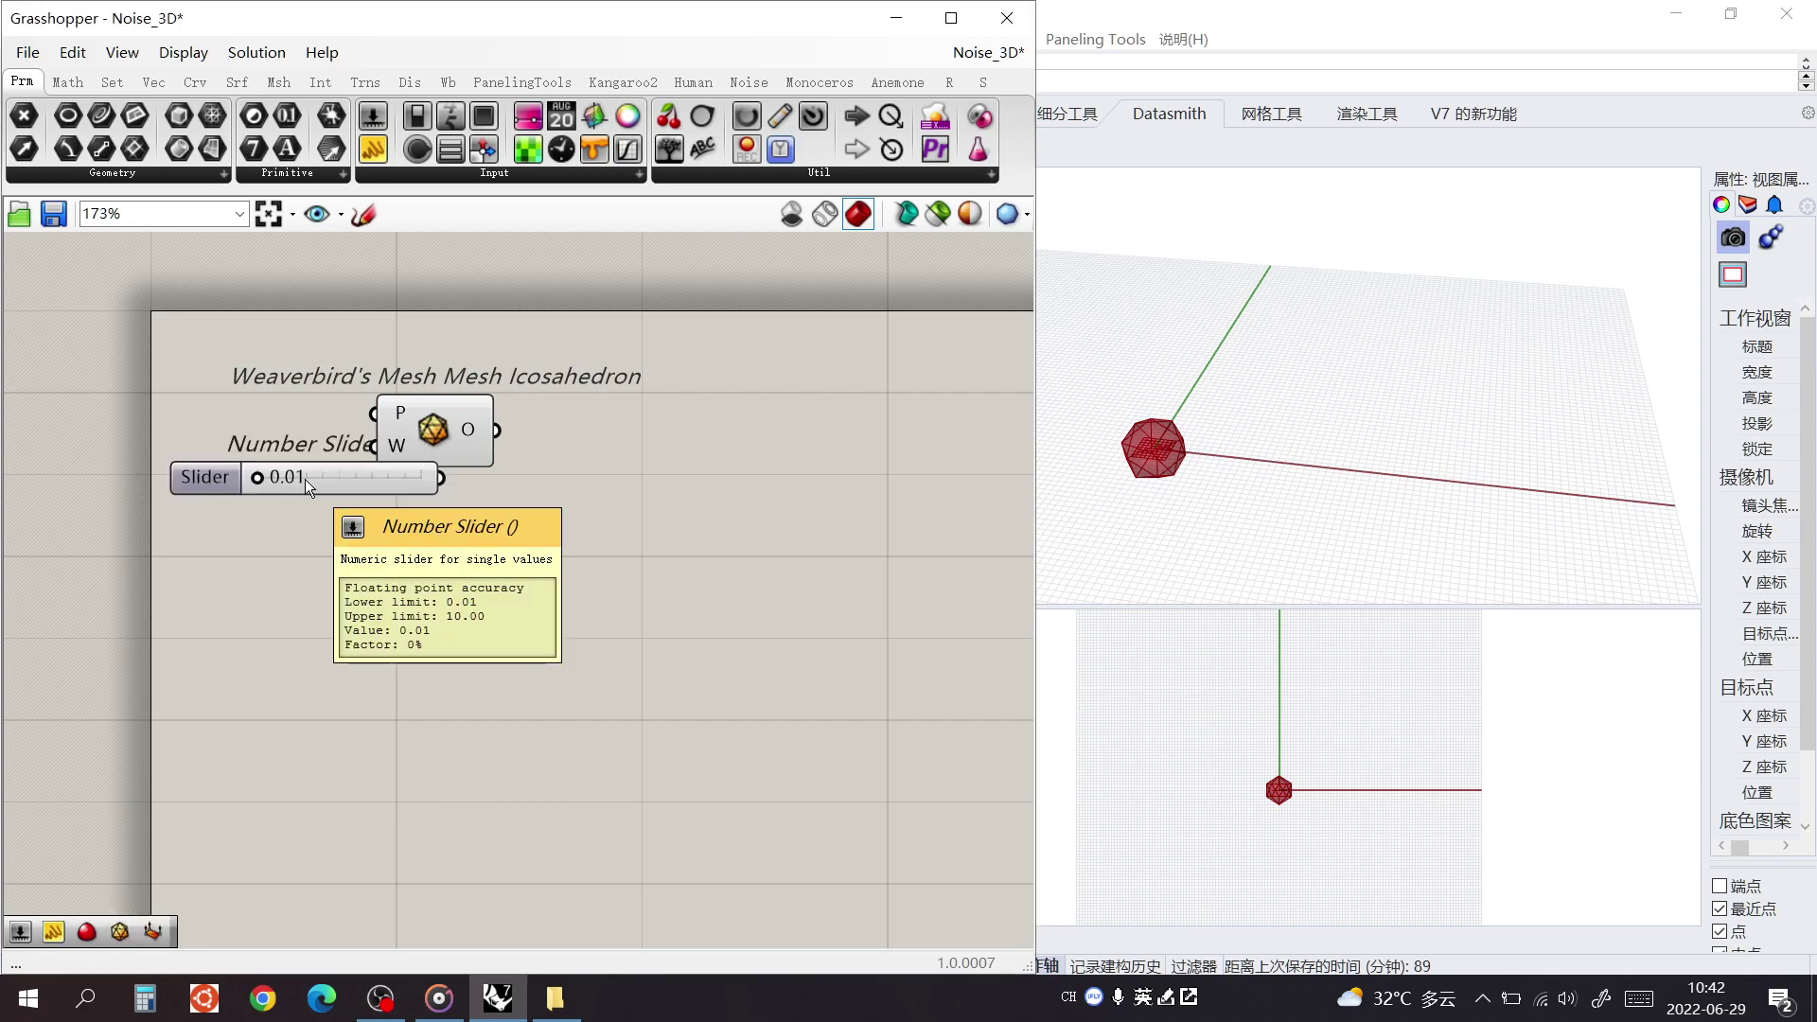
mouse_move(403, 432)
left_mouse_down()
mouse_move(458, 426)
mouse_move(423, 436)
left_mouse_up()
left_click_drag(287, 427, 315, 427)
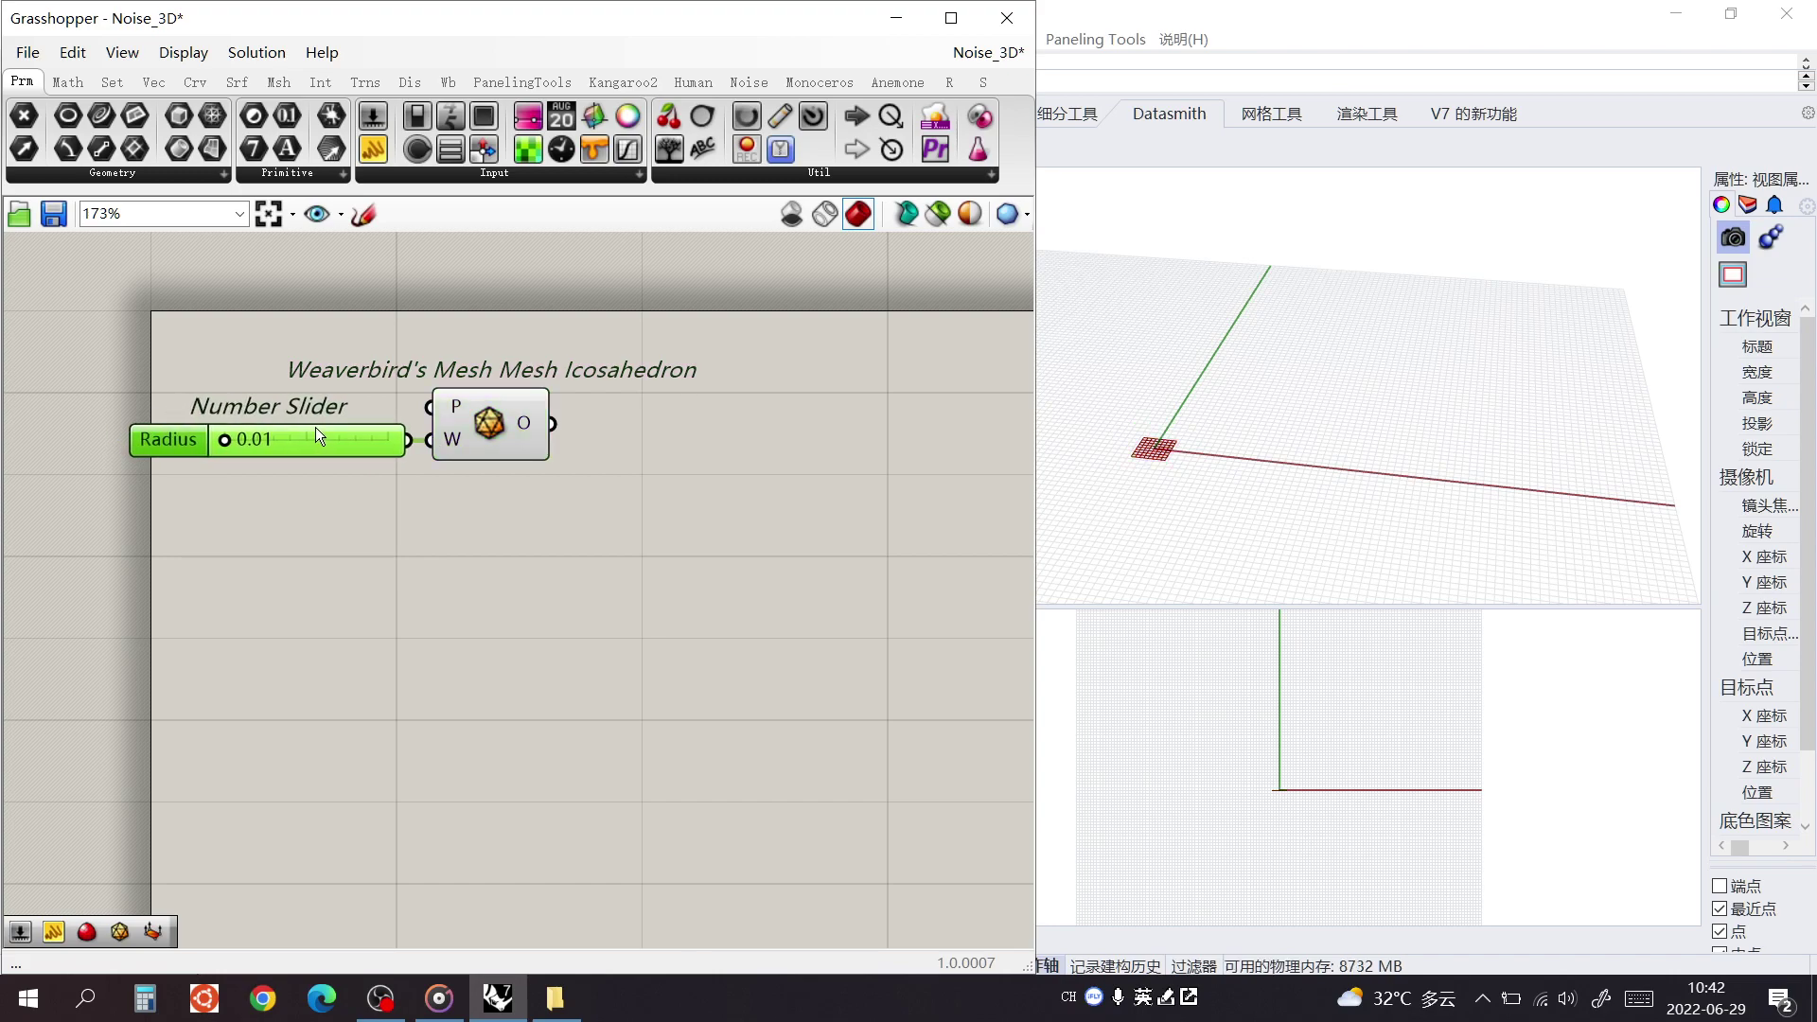
left_click_drag(478, 424, 517, 424)
left_click_drag(350, 435, 378, 434)
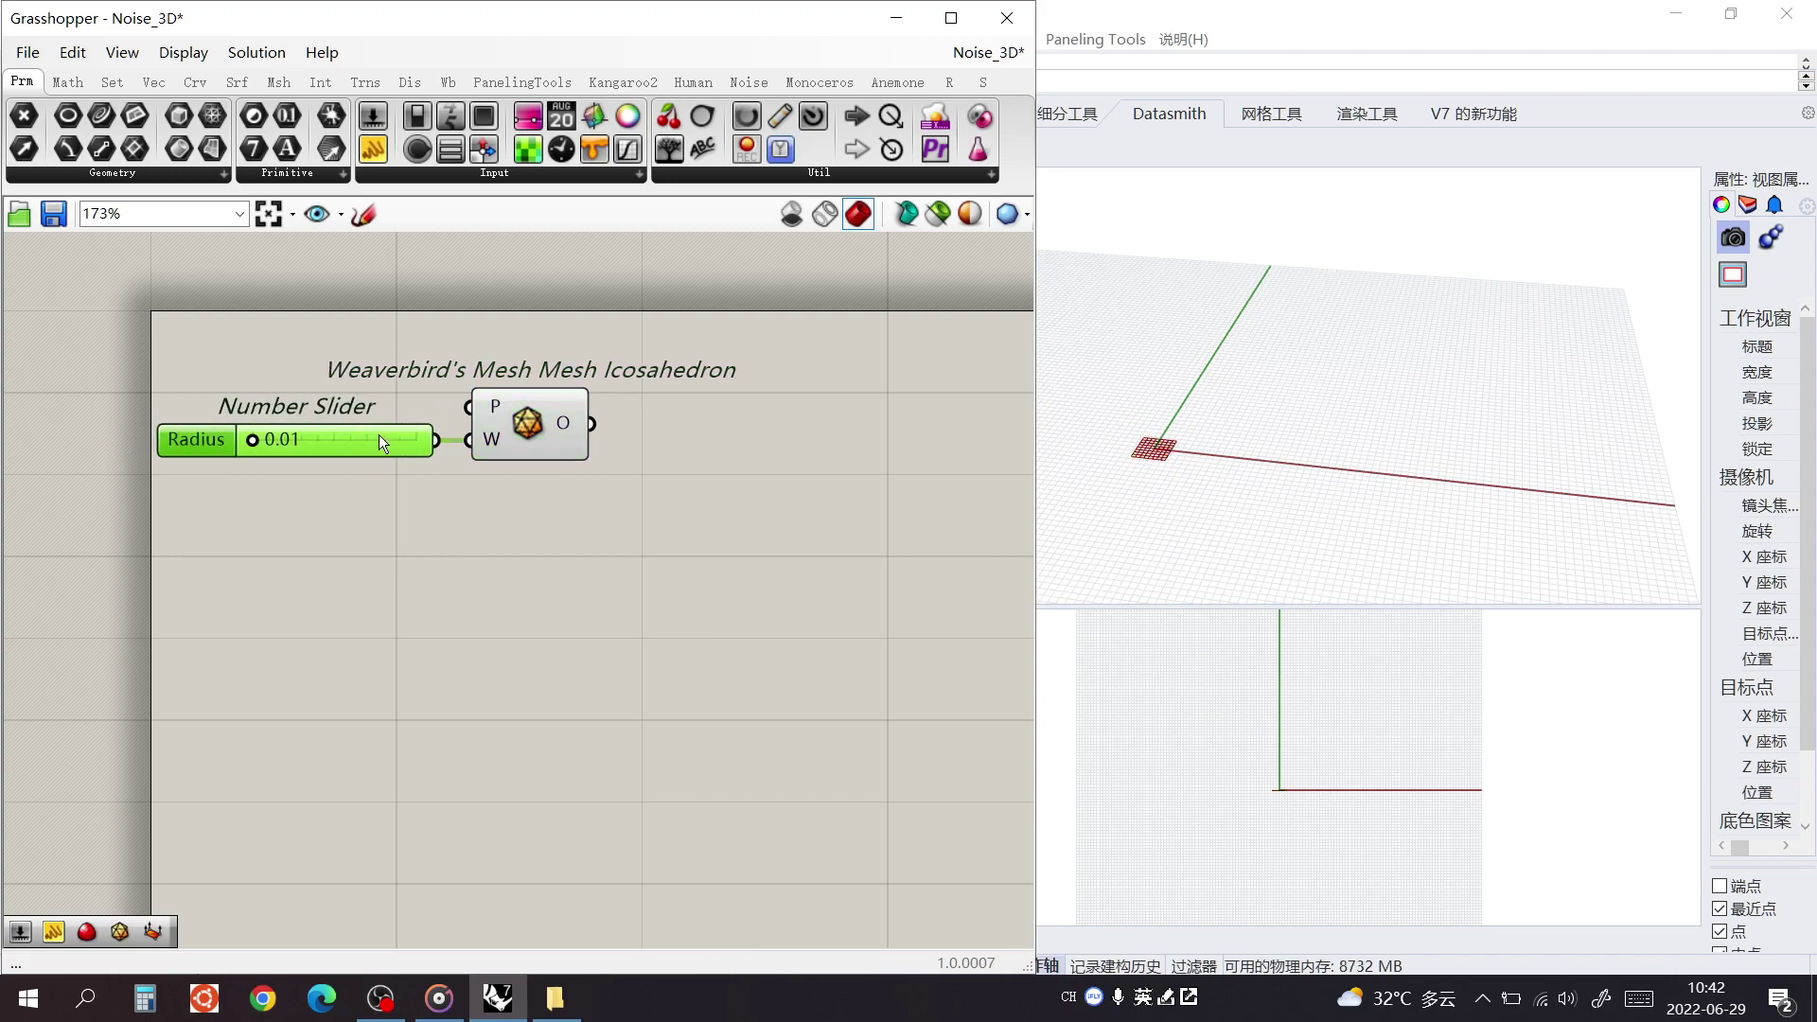
Set the icosahedron's Radius slider to 5.96
left_click_drag(259, 437, 351, 440)
scroll(1183, 490, "up", 3)
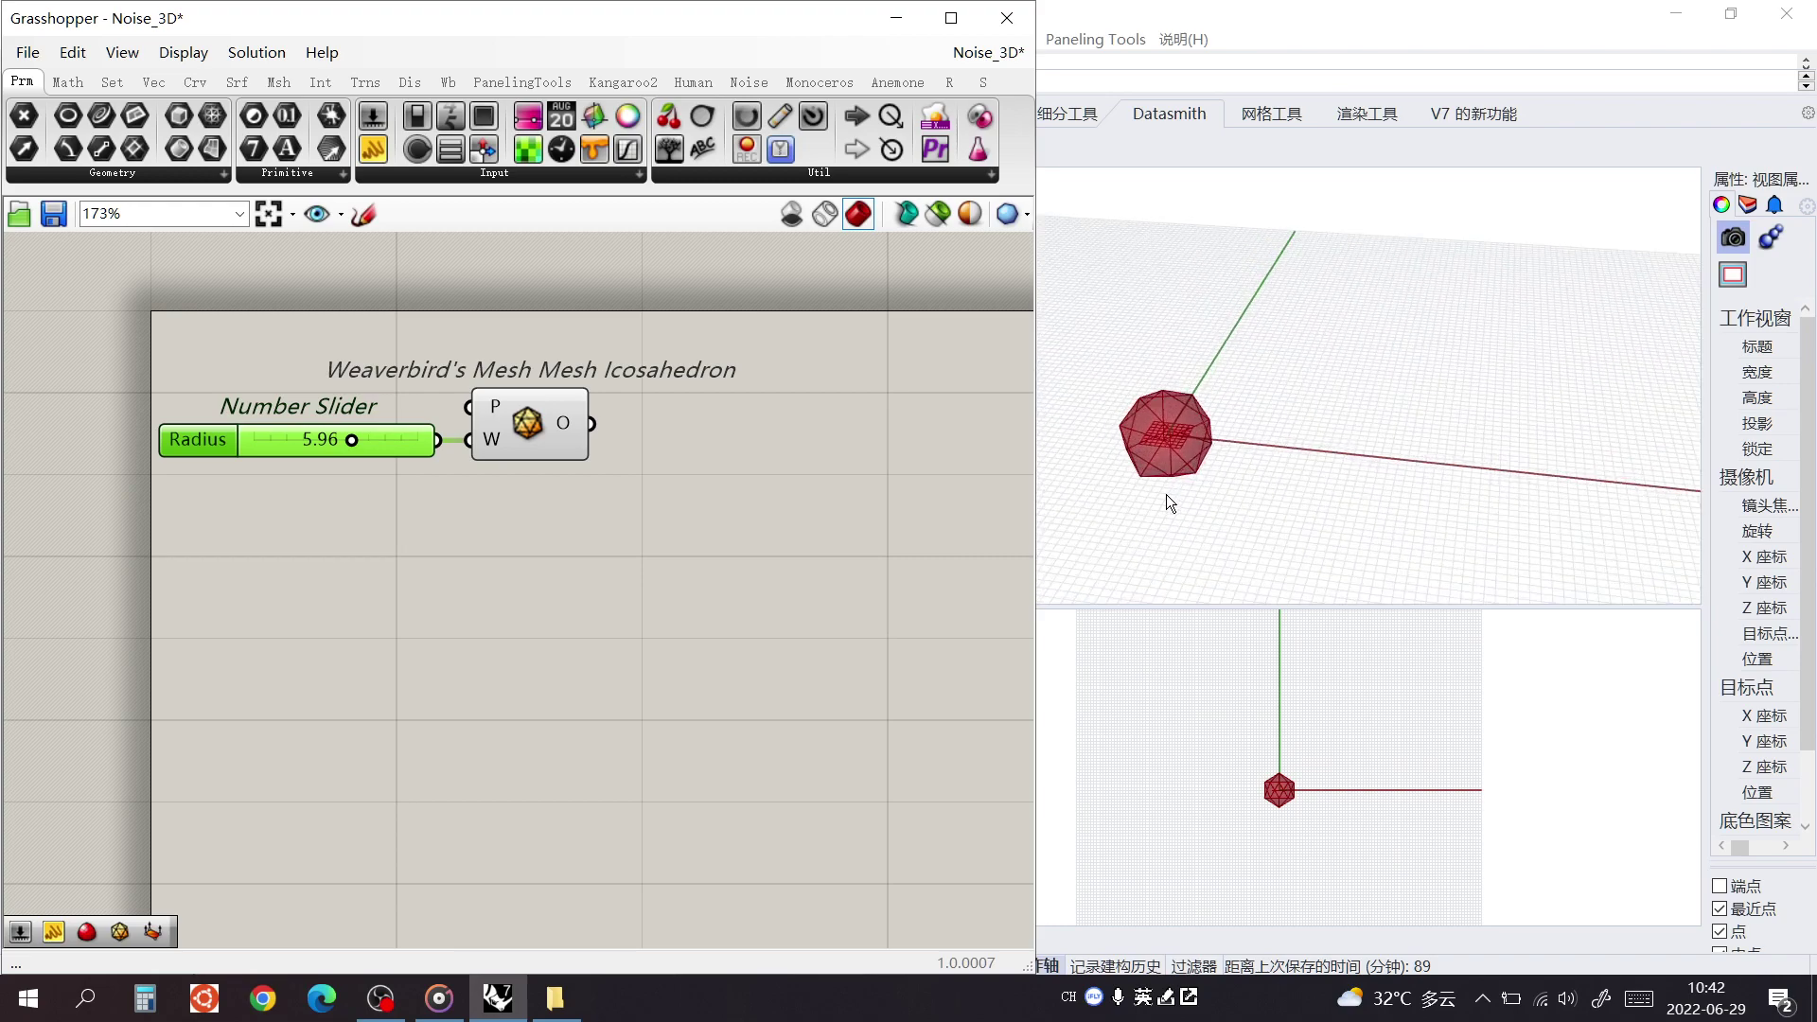
scroll(1166, 494, "up", 4)
Add a Weaverbird's Catmull-Clark Subdivision component beside the icosahedron and feed the icosahedron's output into its M input
right_click_drag(758, 476, 638, 518)
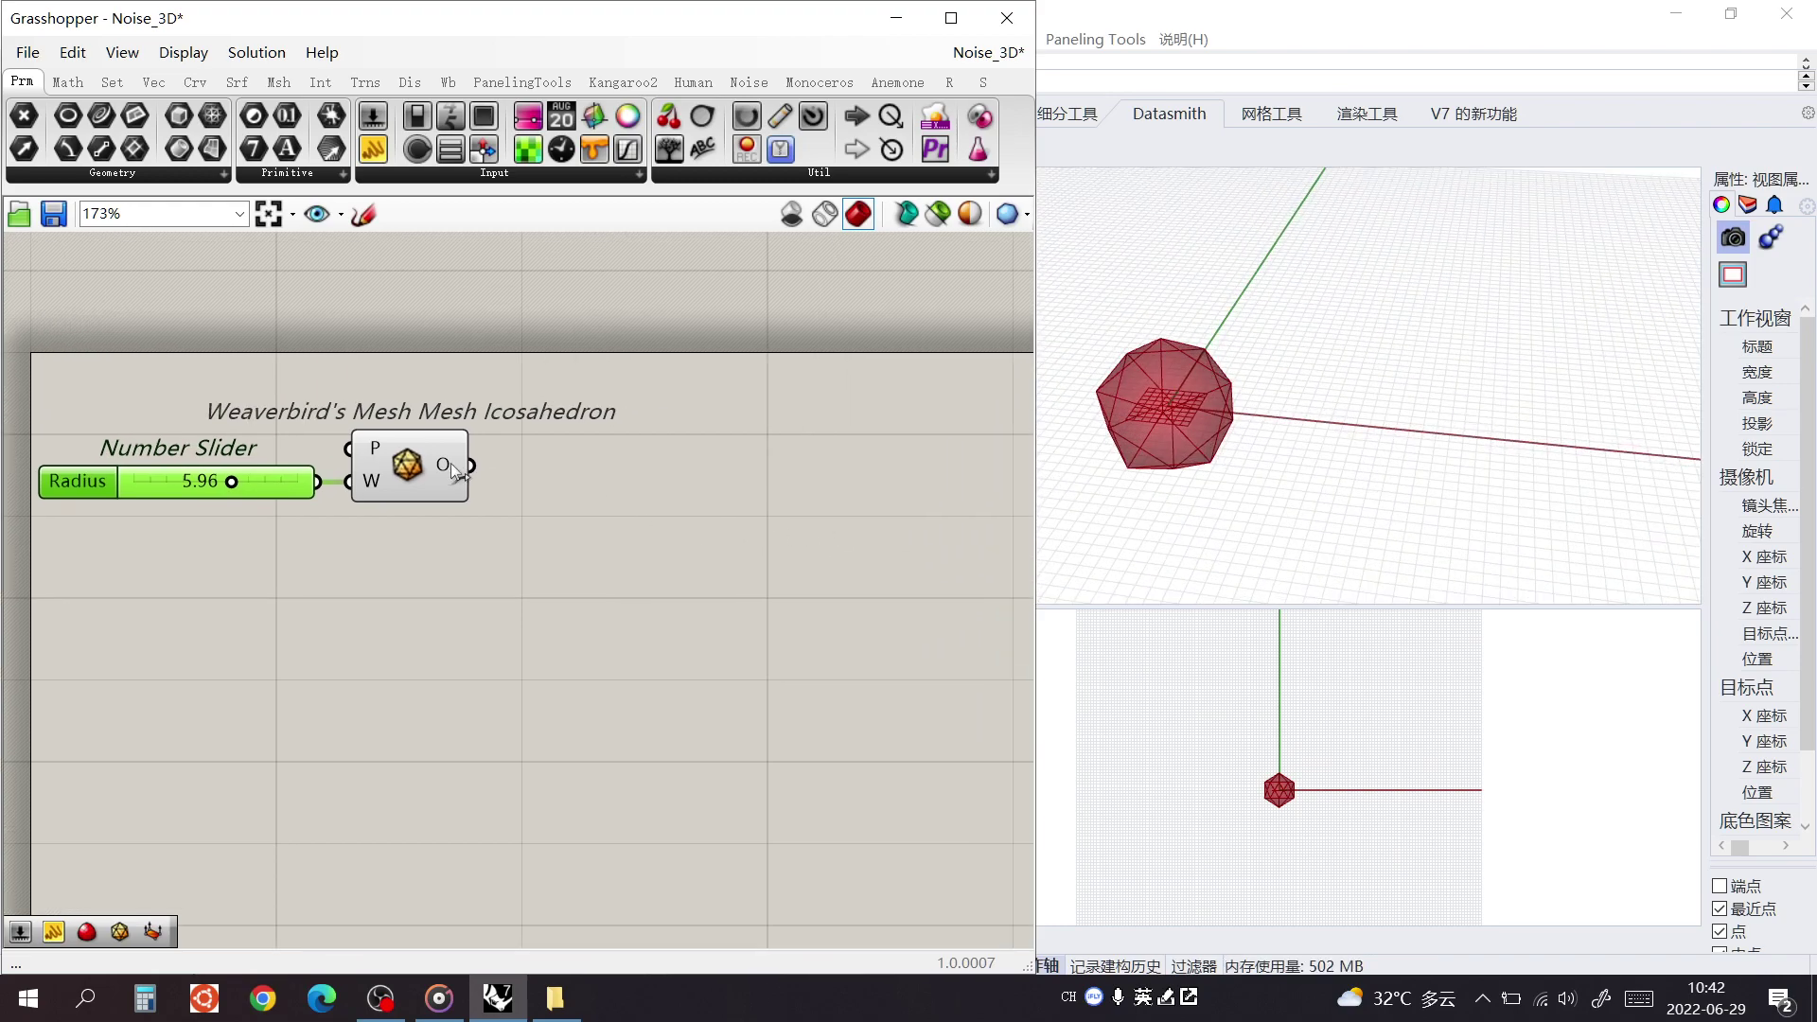
left_click(617, 479)
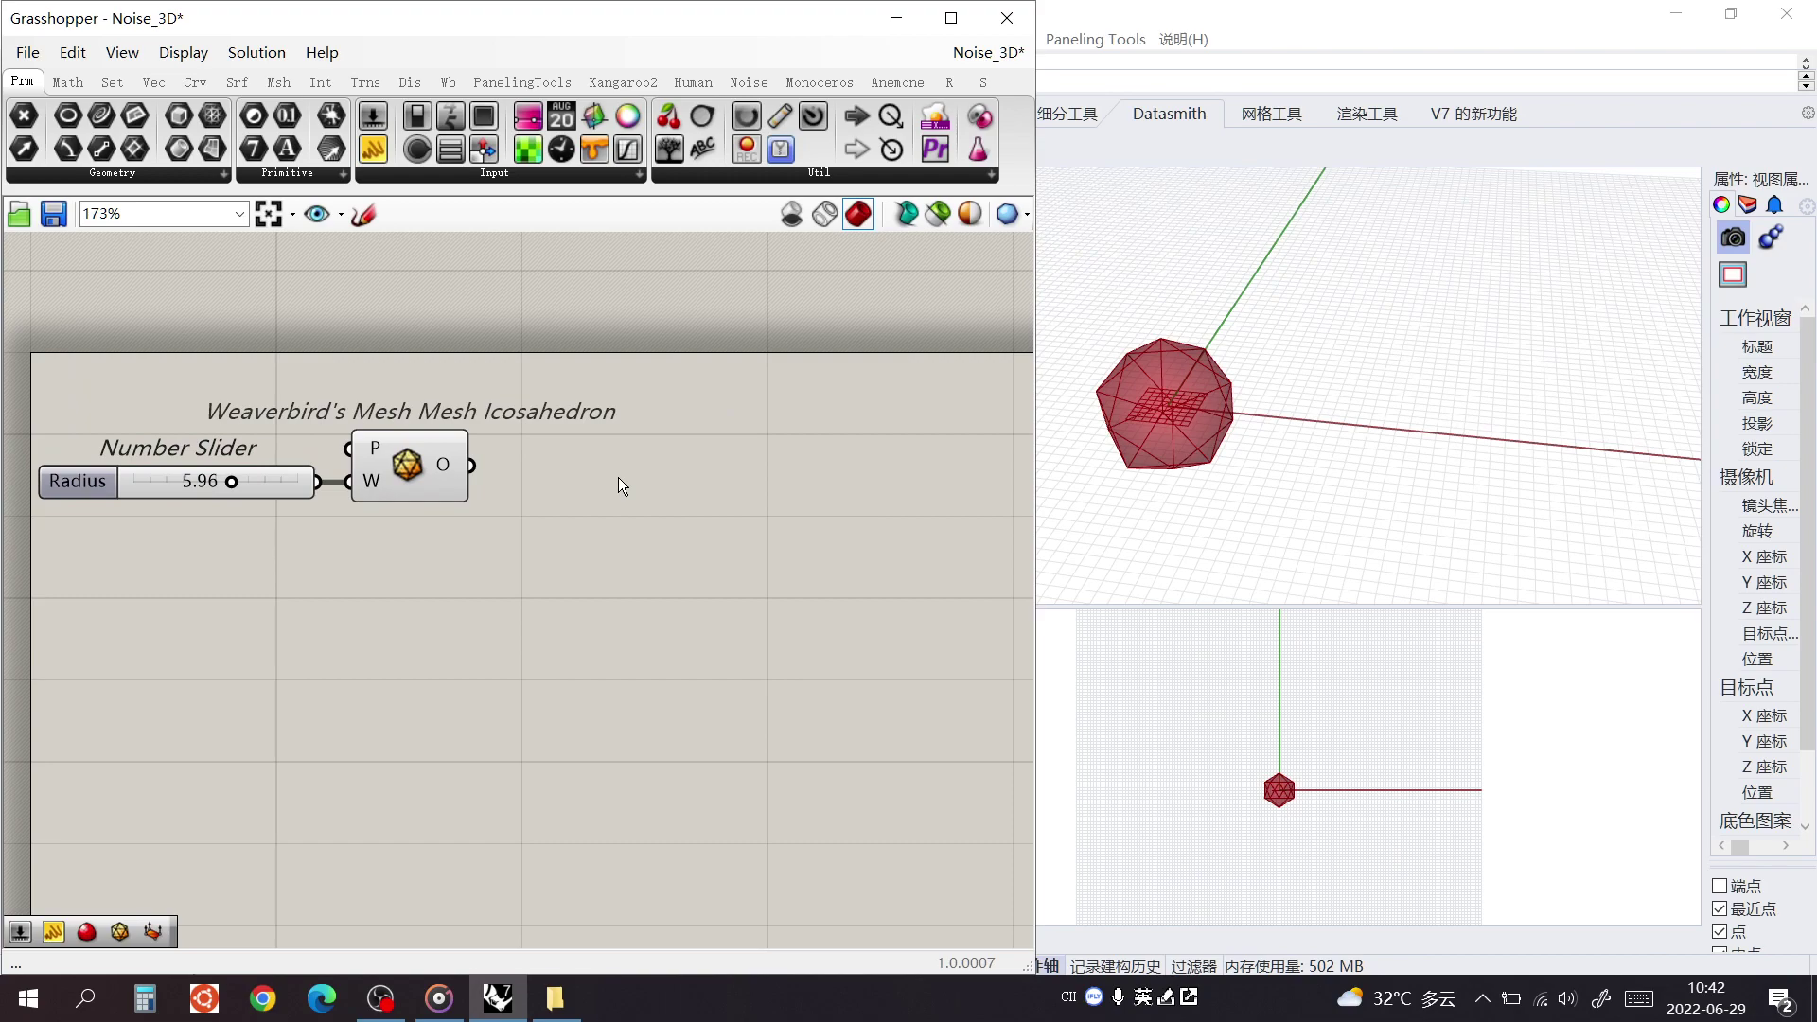
double_click(620, 480)
type("de")
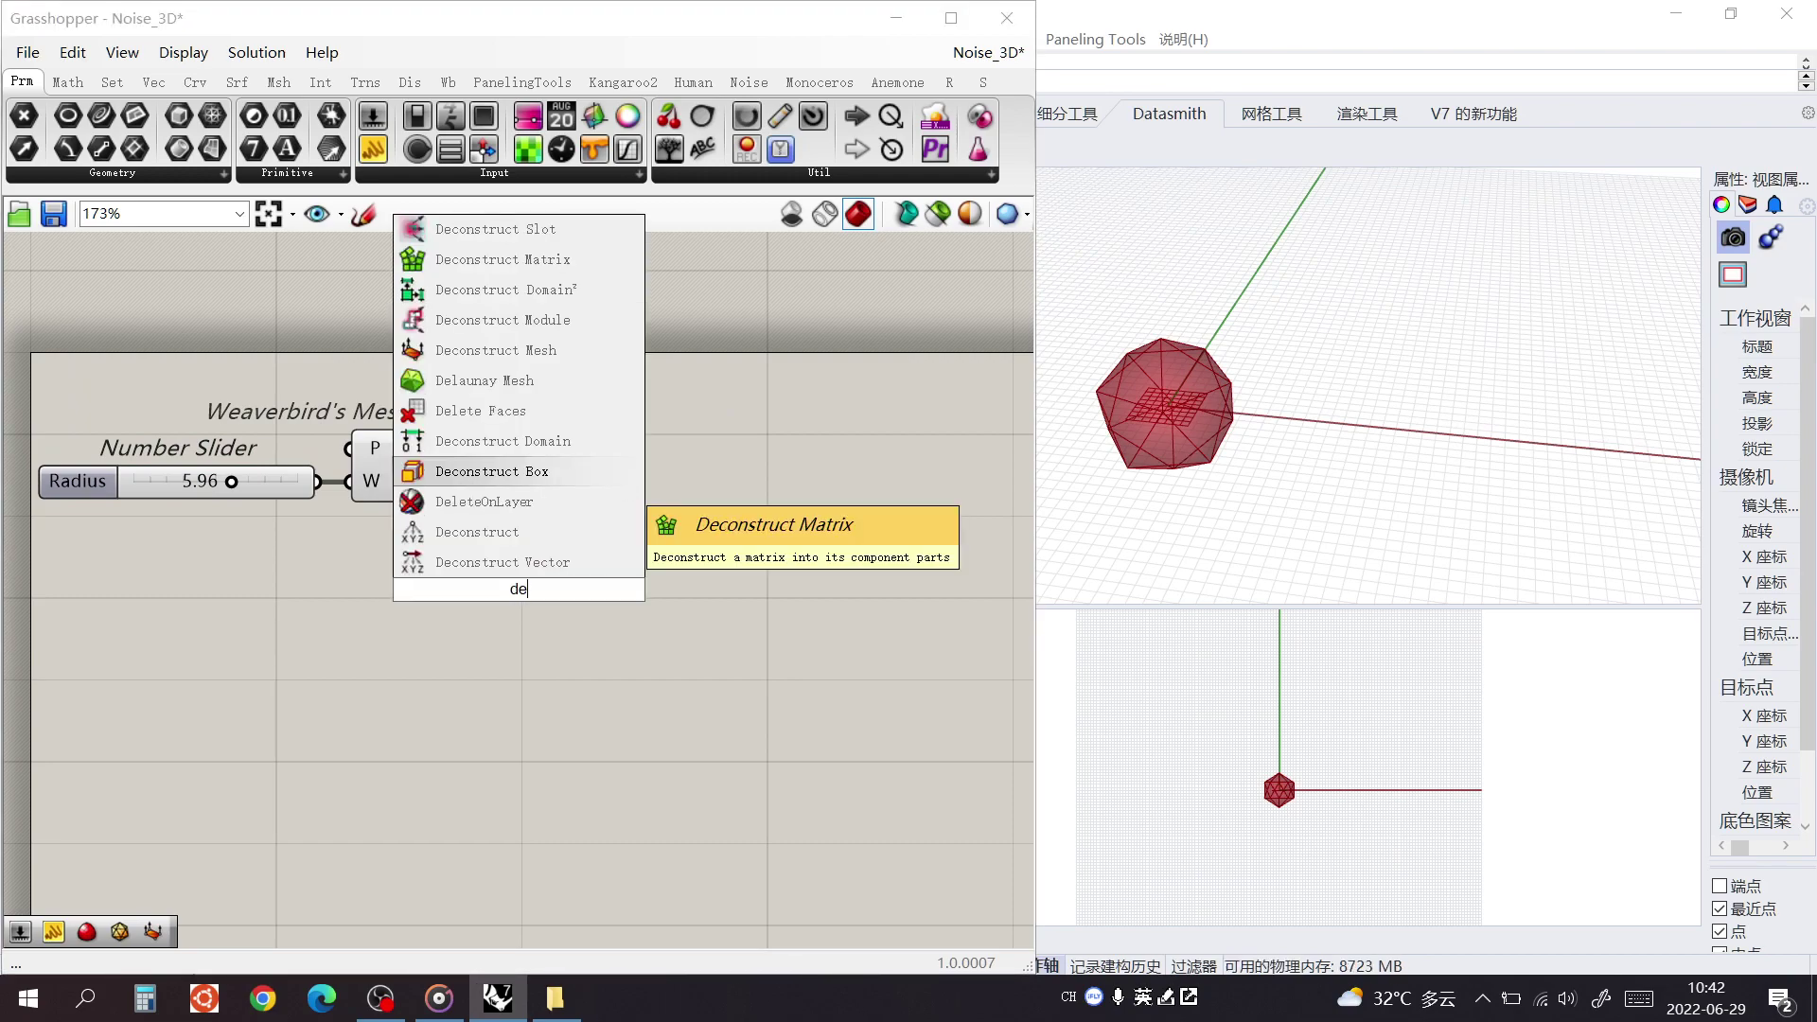
key("BackSpace")
key("BackSpace")
type("cat")
key("Down")
key("Down")
key("Down")
key("Up")
key("Return")
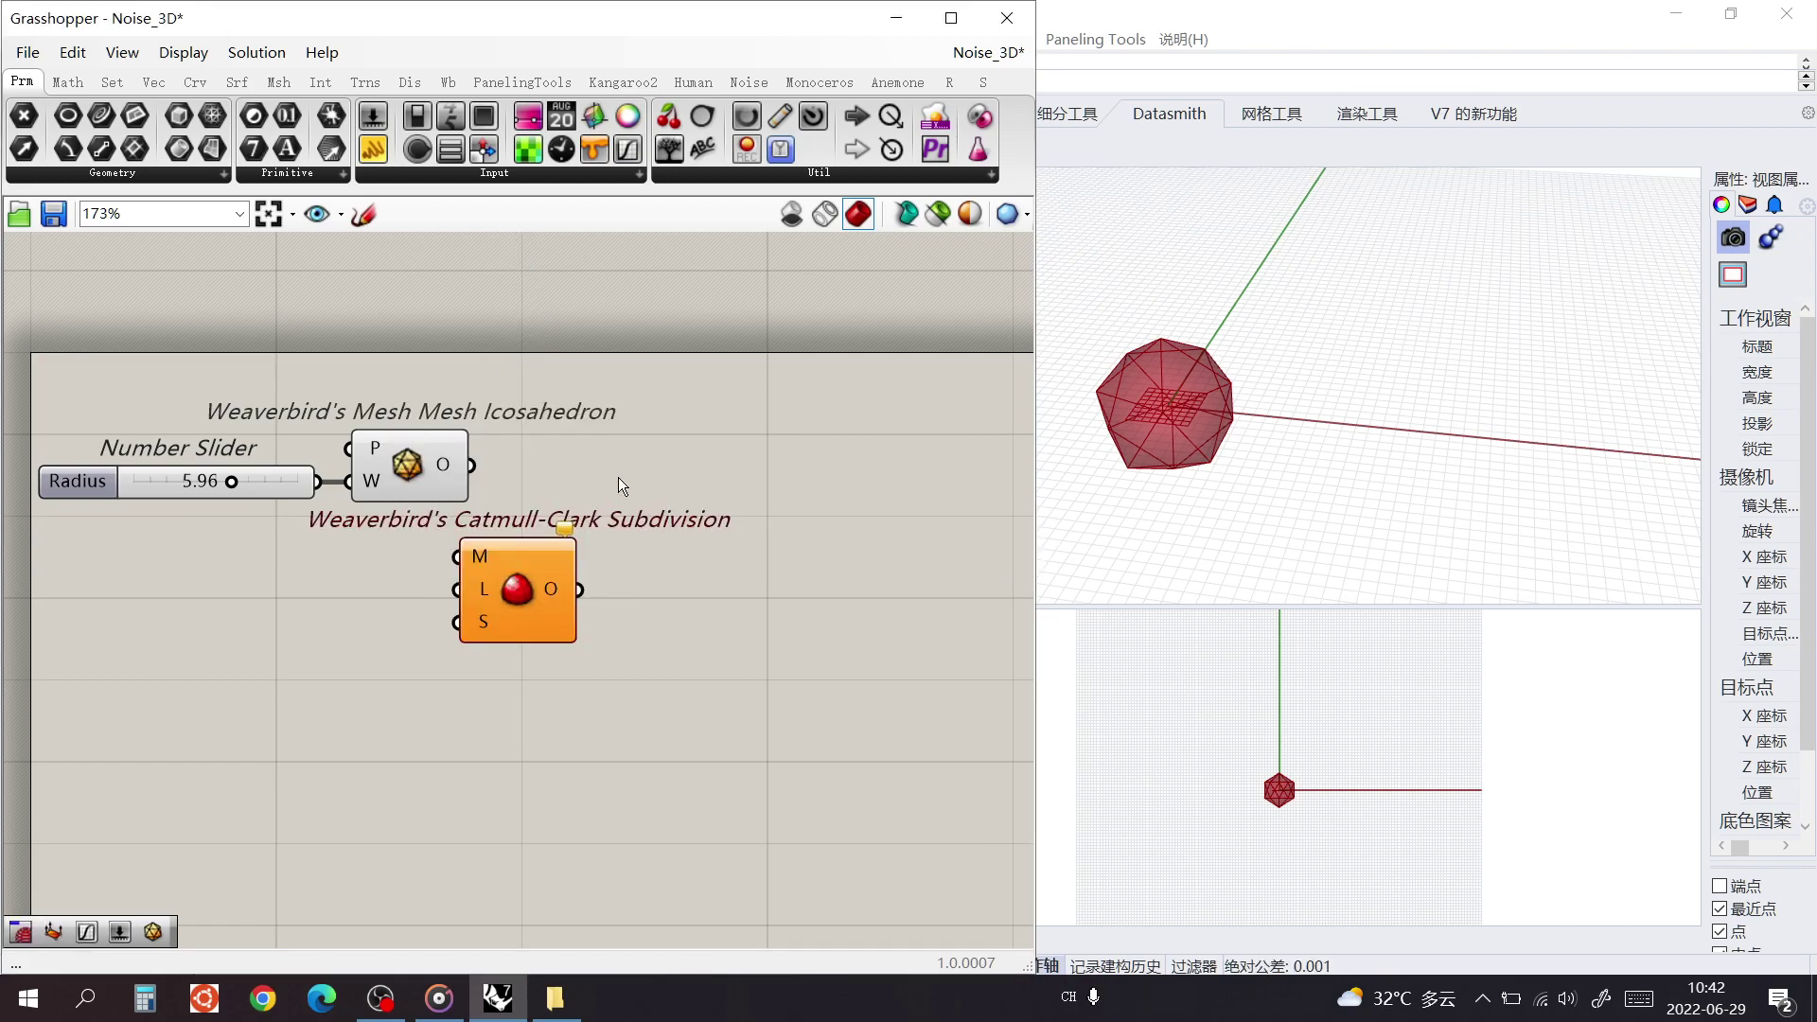
left_click_drag(520, 597, 604, 508)
left_click_drag(488, 476, 539, 466)
Add a number slider for the Catmull-Clark Subdivision's L input and place it beneath the Radius slider
double_click(321, 563)
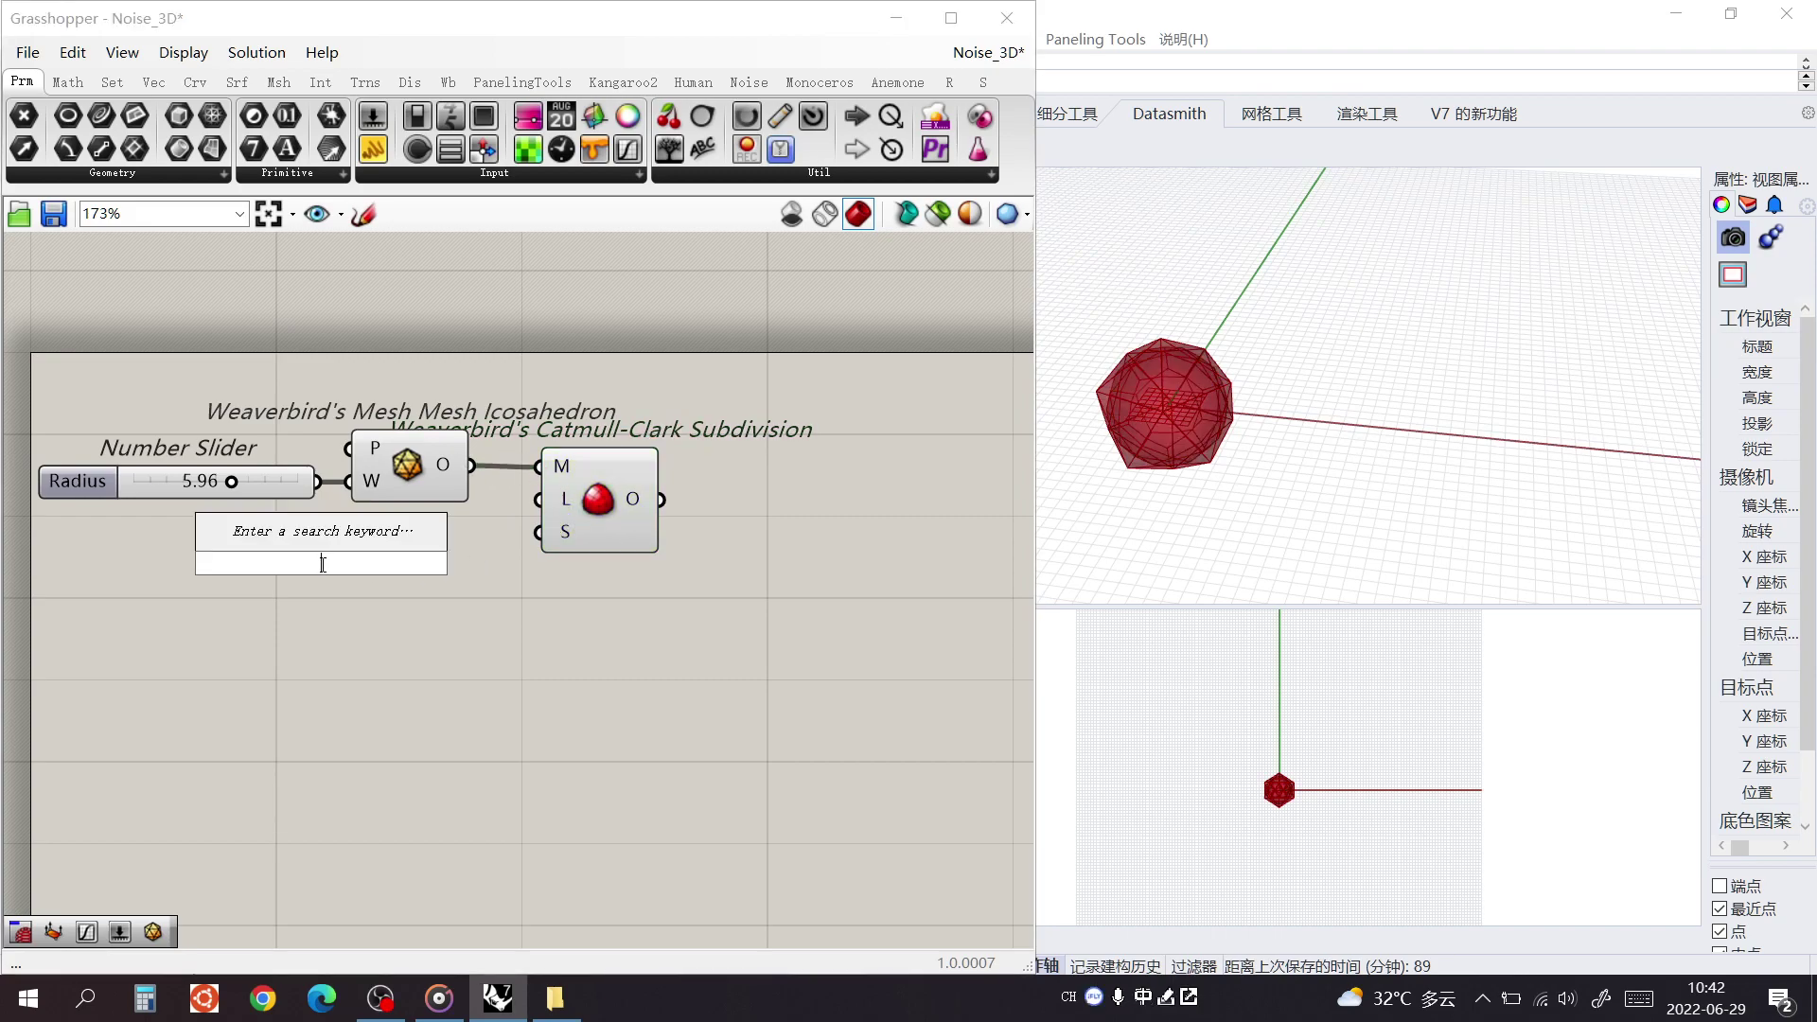
type("9")
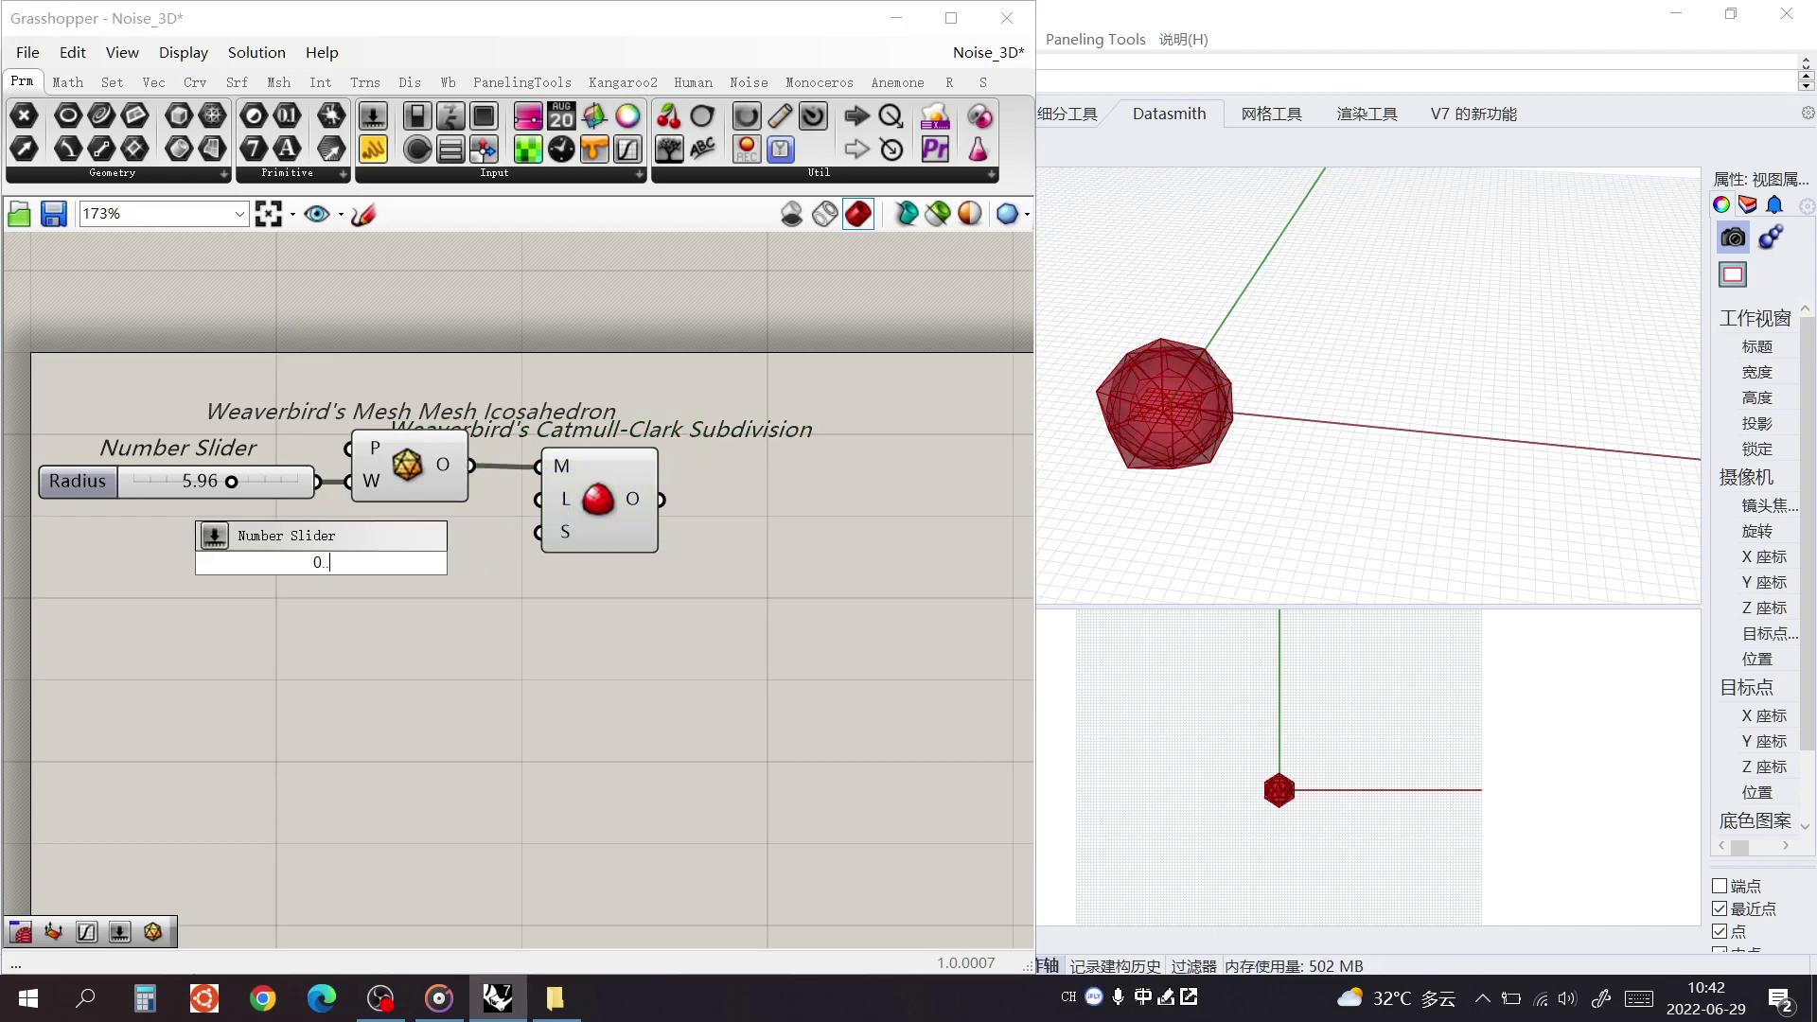
key("Return")
left_click_drag(458, 563, 539, 502)
left_click_drag(403, 564, 251, 520)
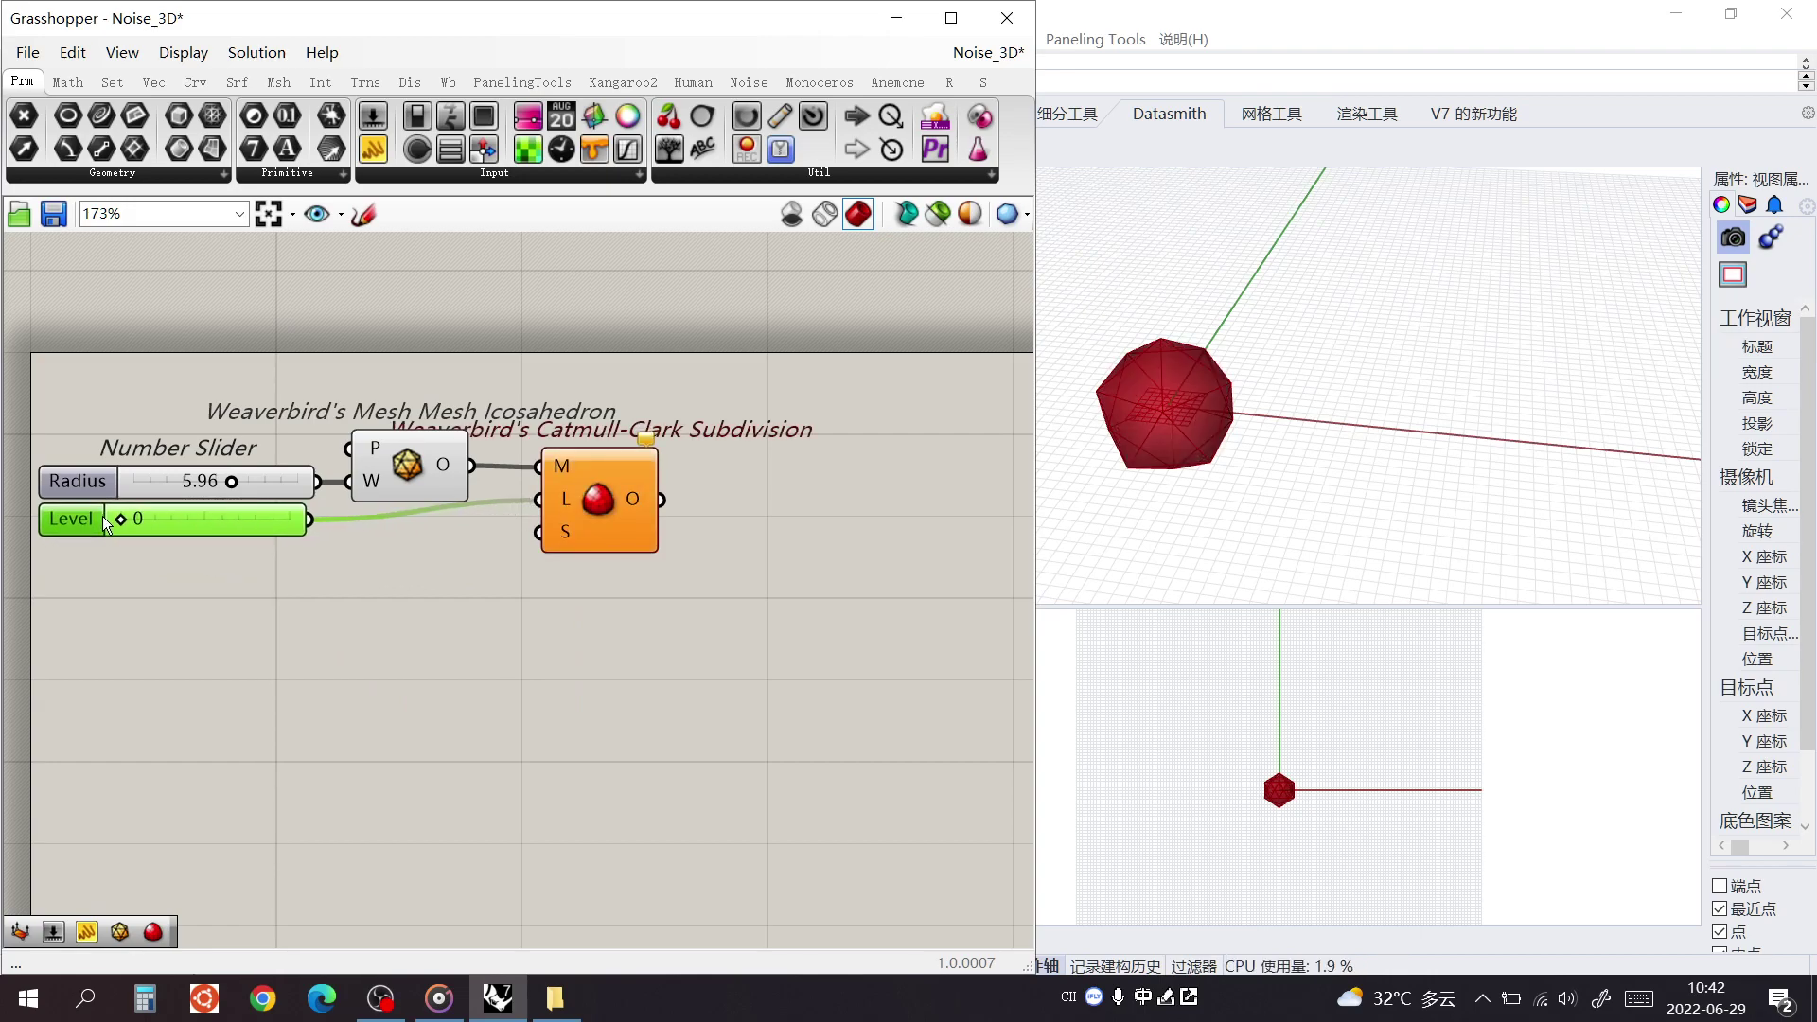
Set the subdivision Level slider to 1
left_click_drag(140, 522, 180, 521)
scroll(1098, 359, "up", 2)
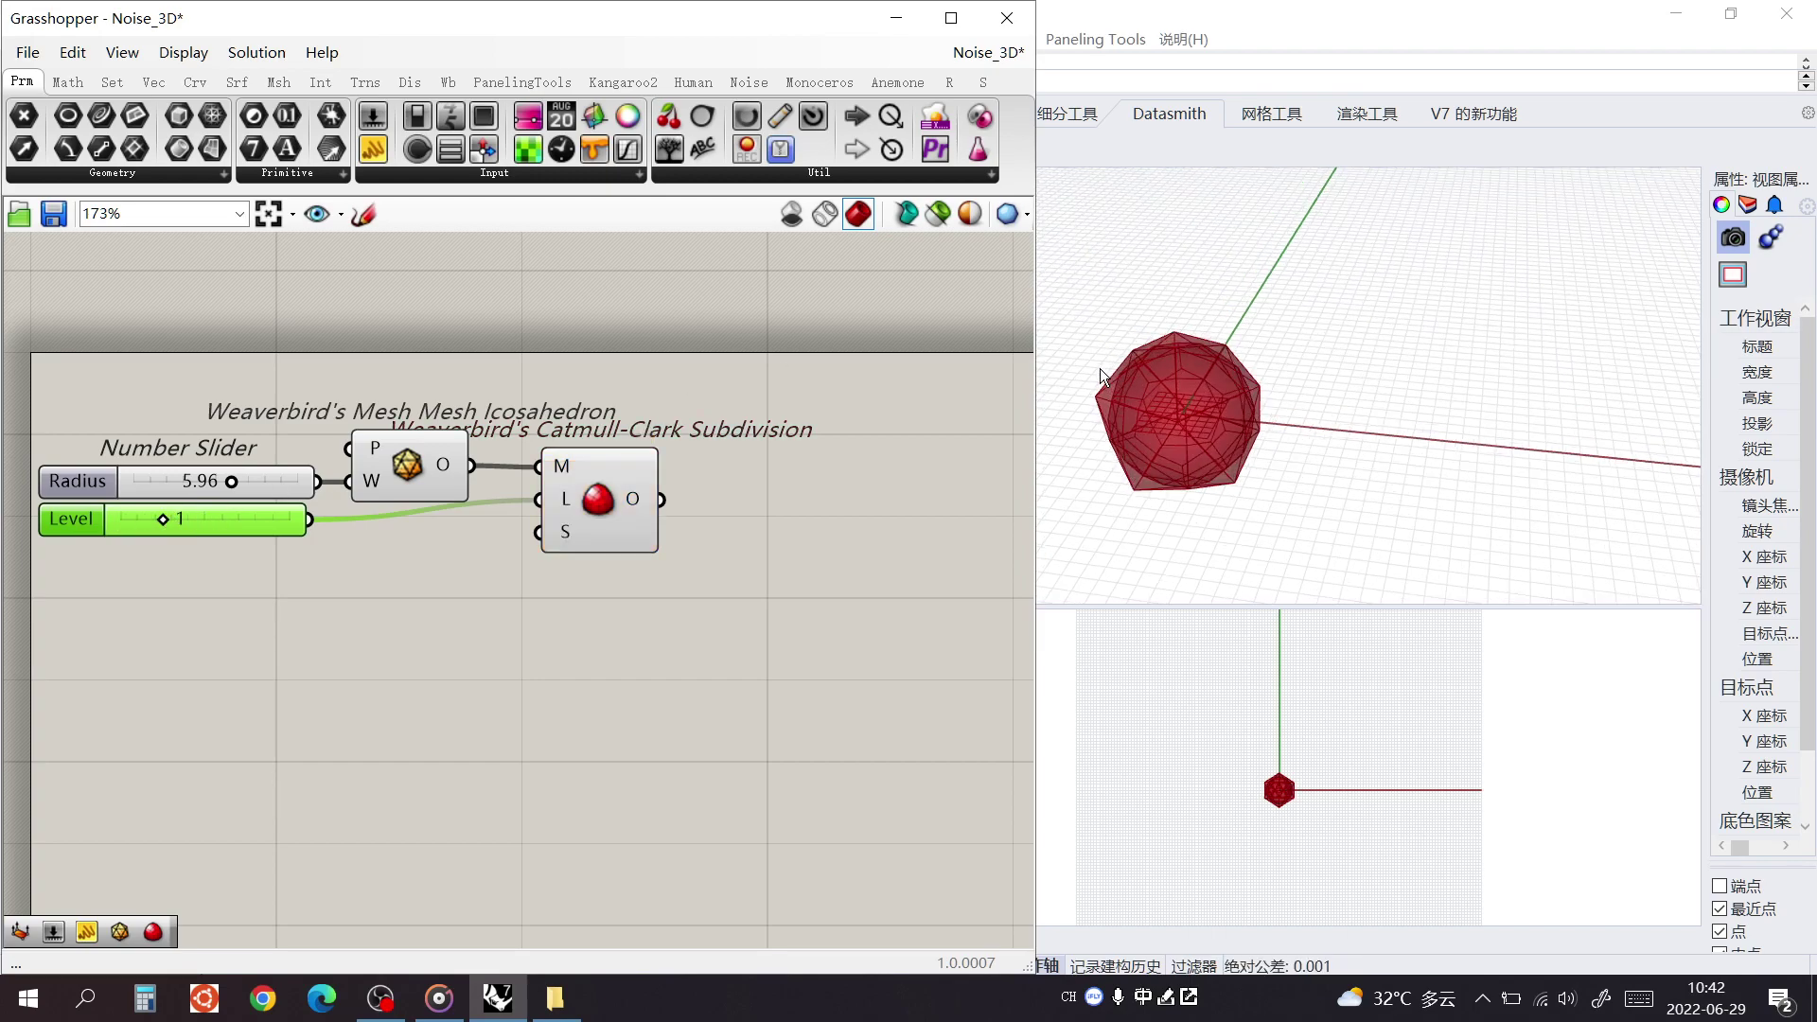
scroll(1121, 401, "up", 3)
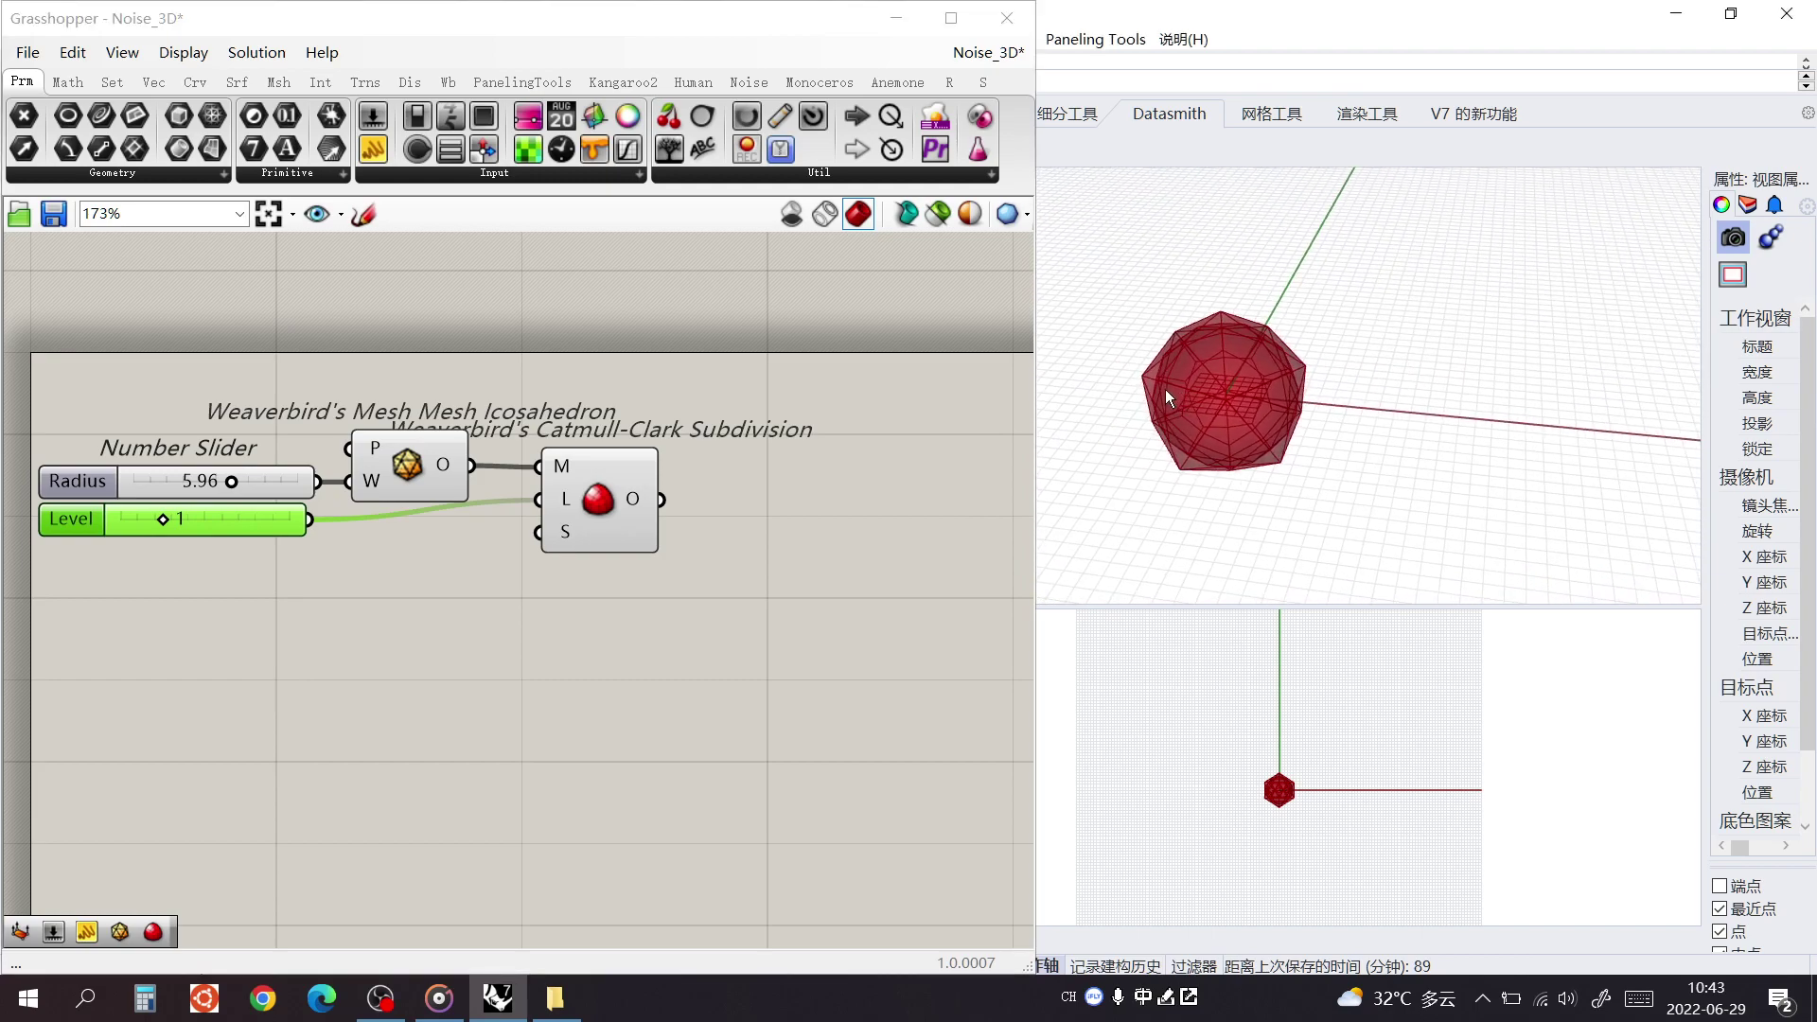
right_click_drag(1188, 439, 1154, 422)
mouse_move(163, 520)
left_mouse_down()
mouse_move(203, 520)
mouse_move(99, 523)
mouse_move(144, 526)
left_mouse_up()
Add a Deconstruct Mesh component, feed it the Catmull-Clark Subdivision's output, and place the two components closer together
right_click_drag(671, 627, 540, 675)
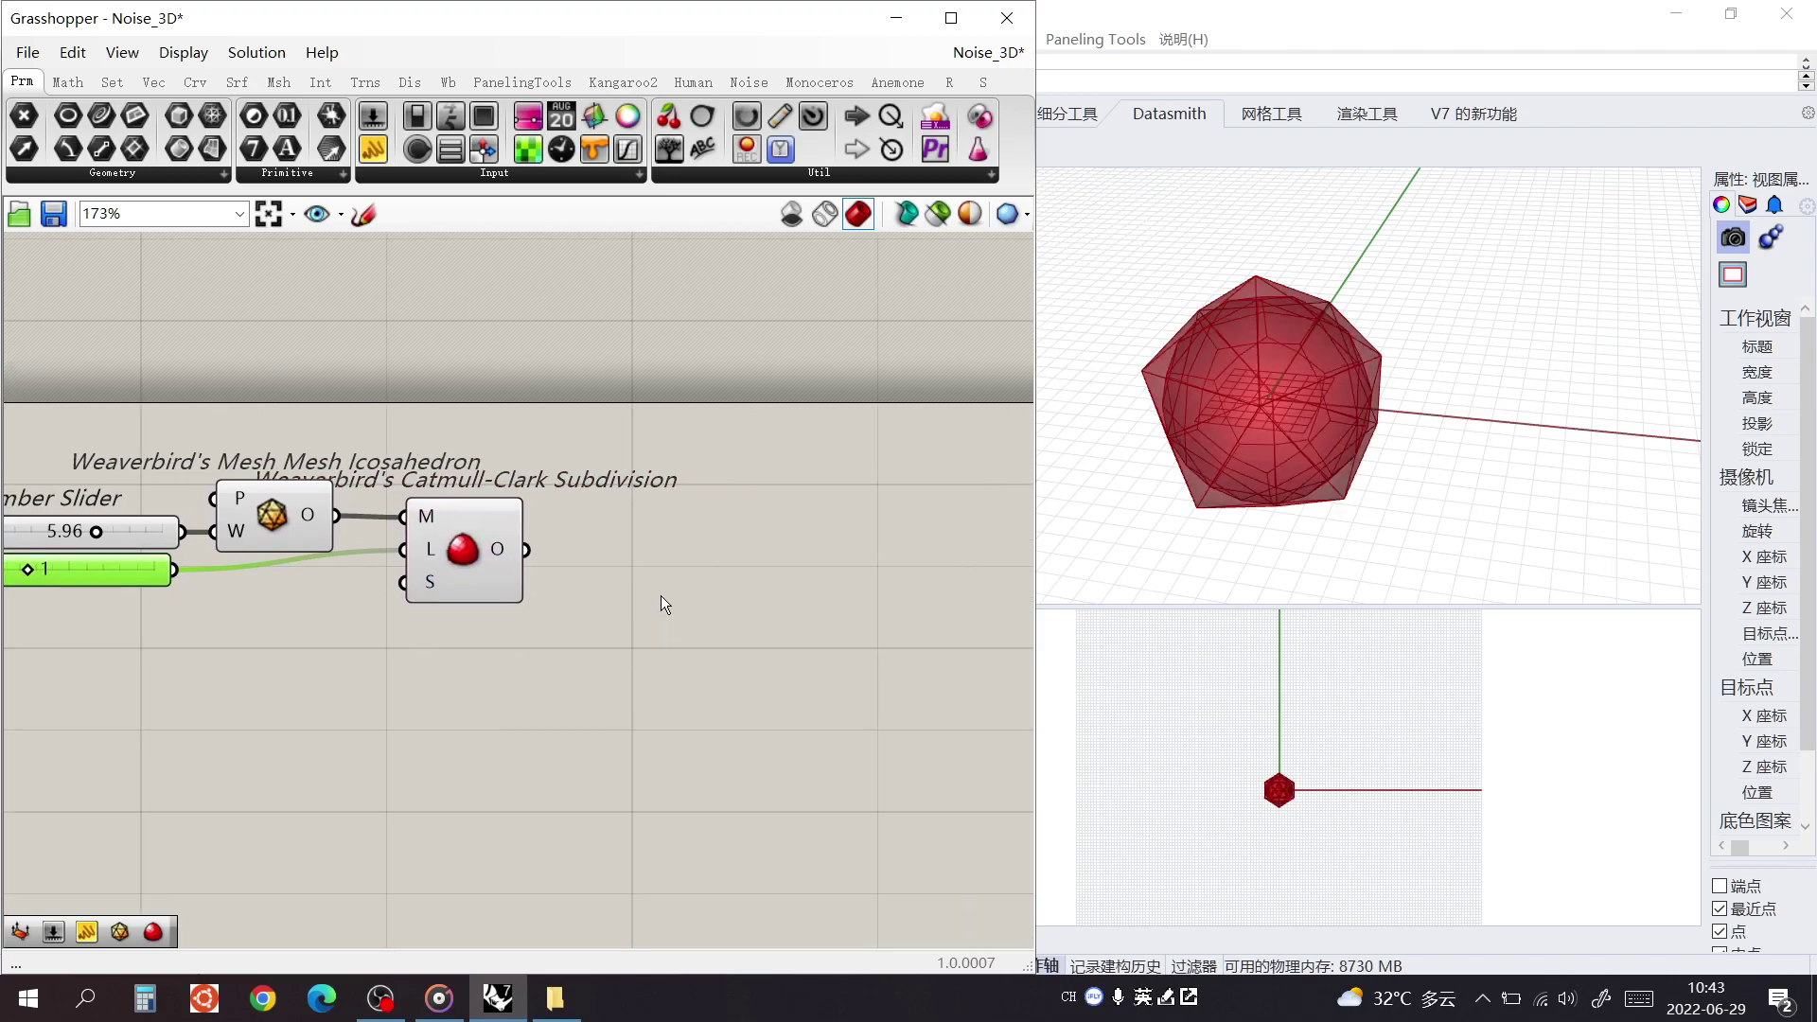
double_click(660, 563)
type("de")
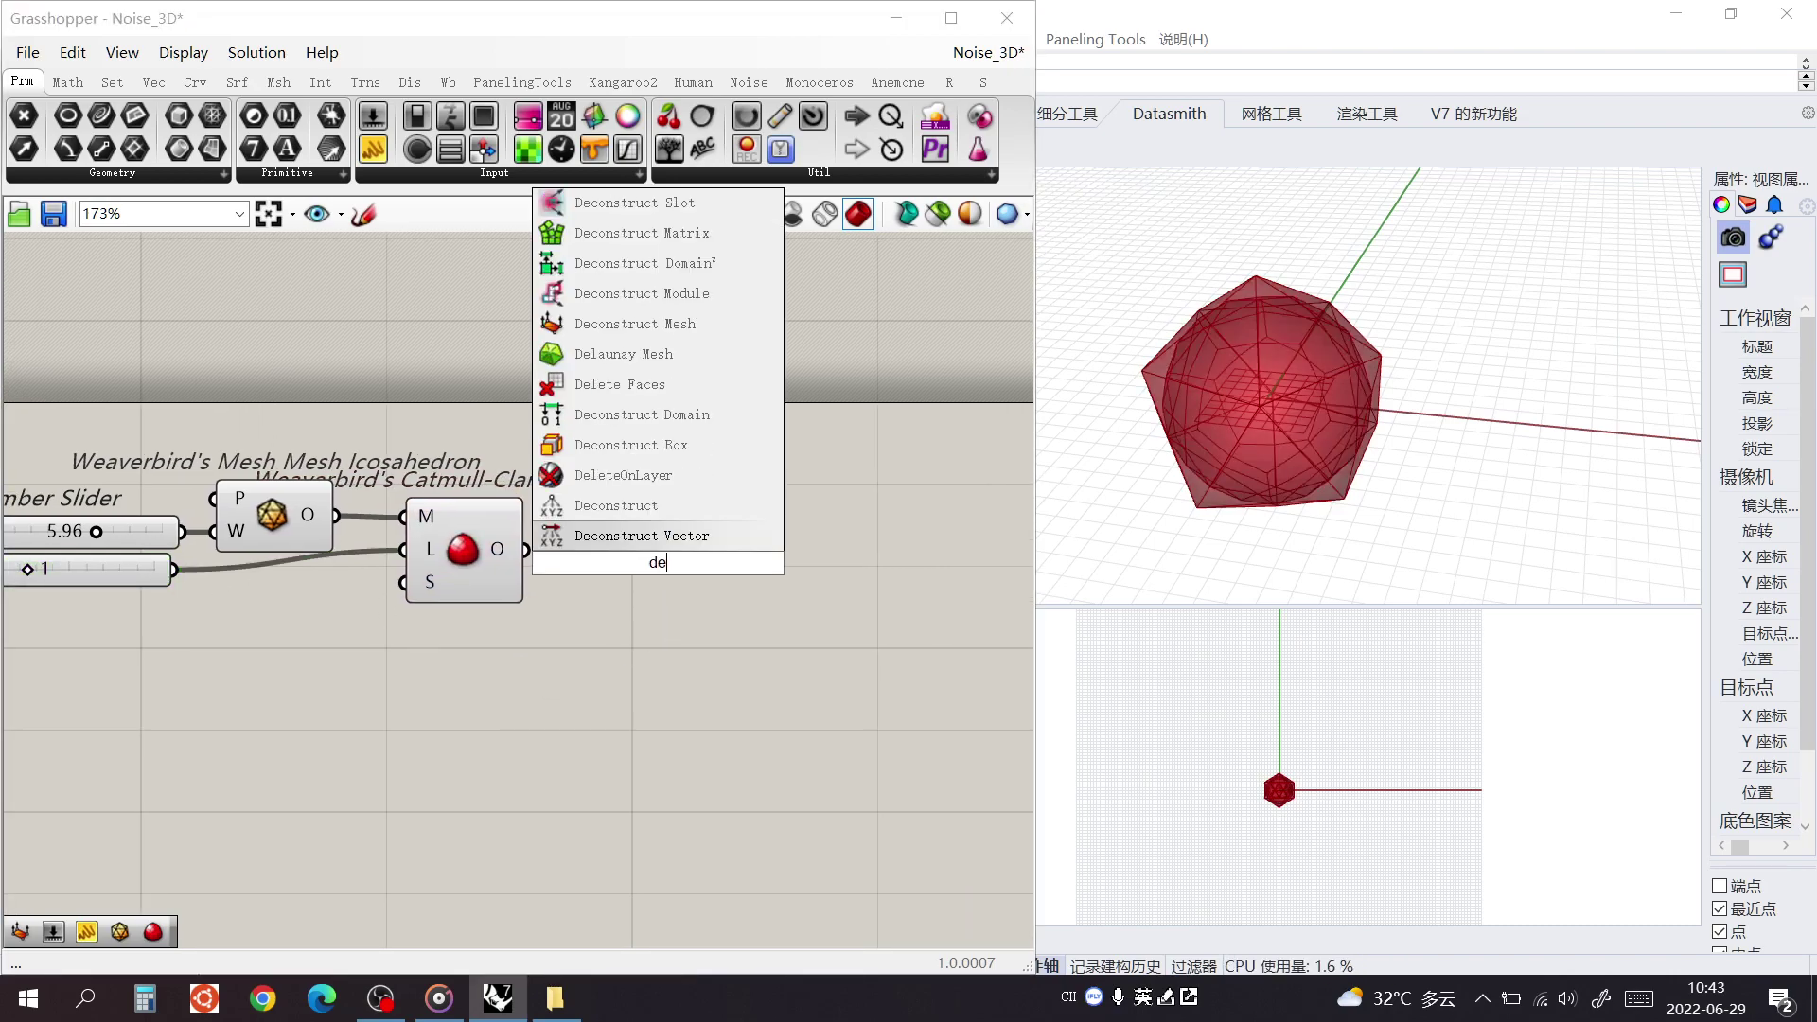
type(" mesh")
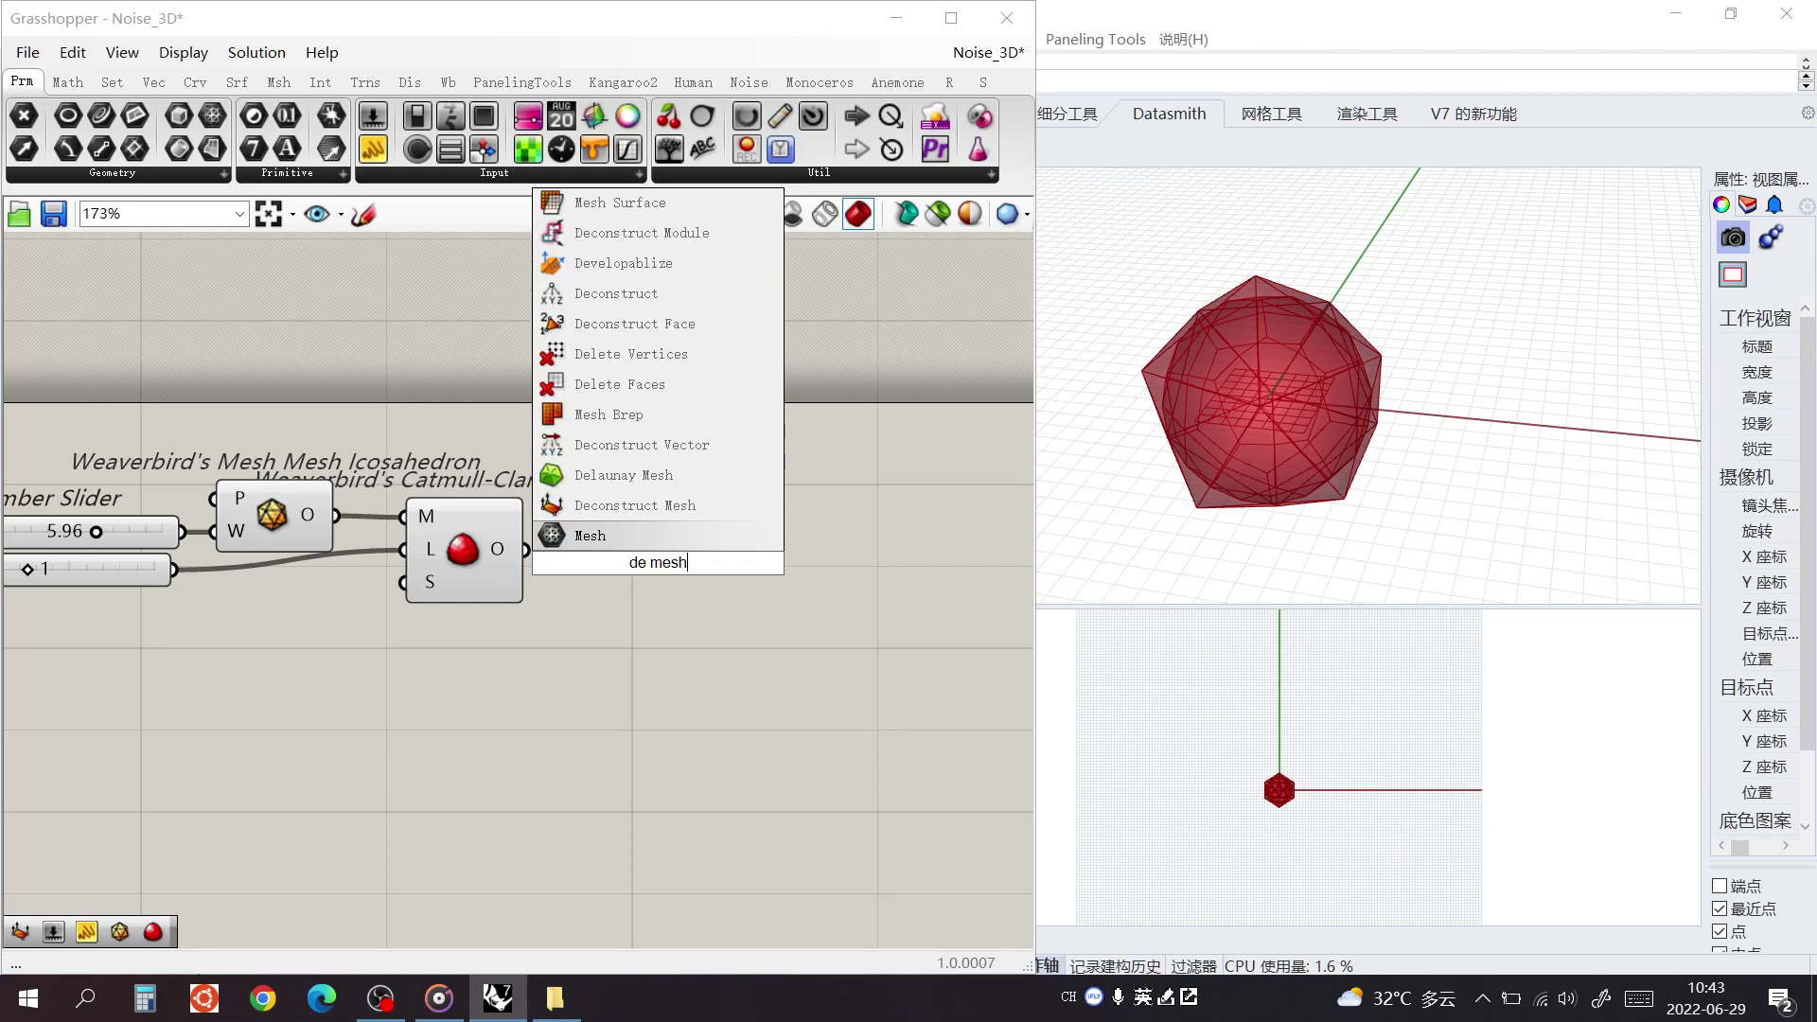
key("Up")
key("Return")
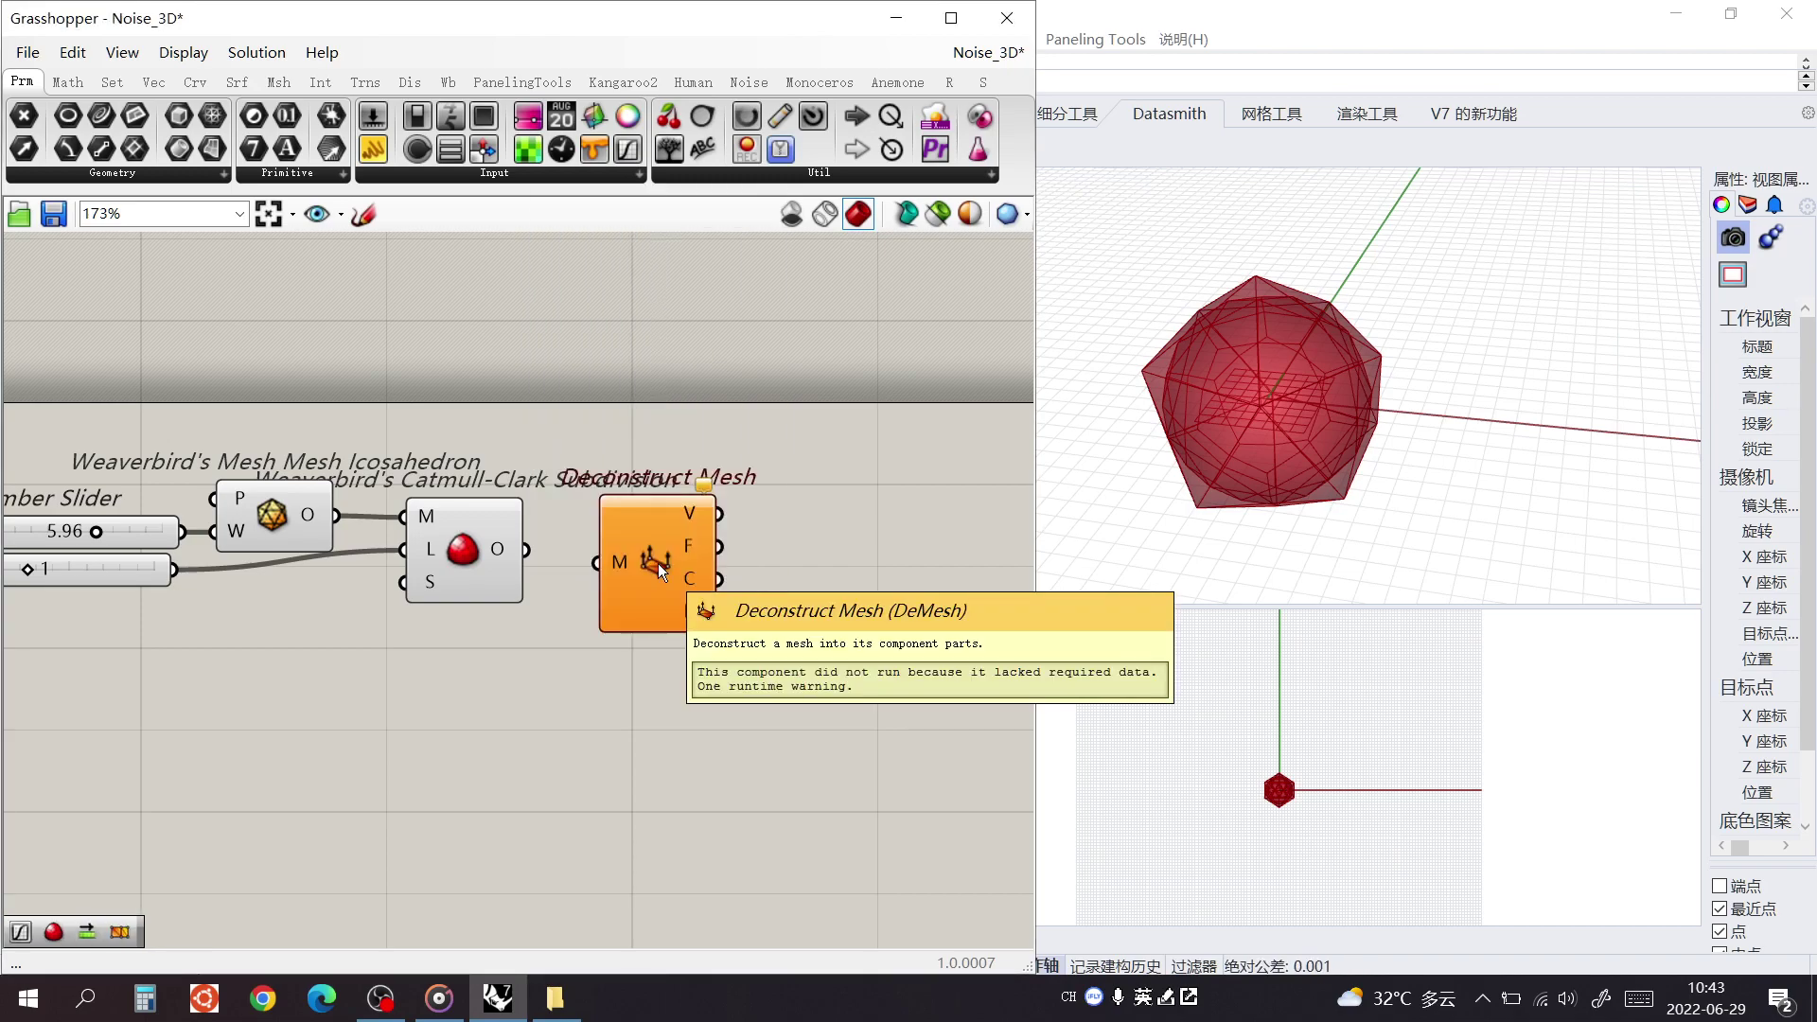
left_click_drag(519, 551, 437, 553)
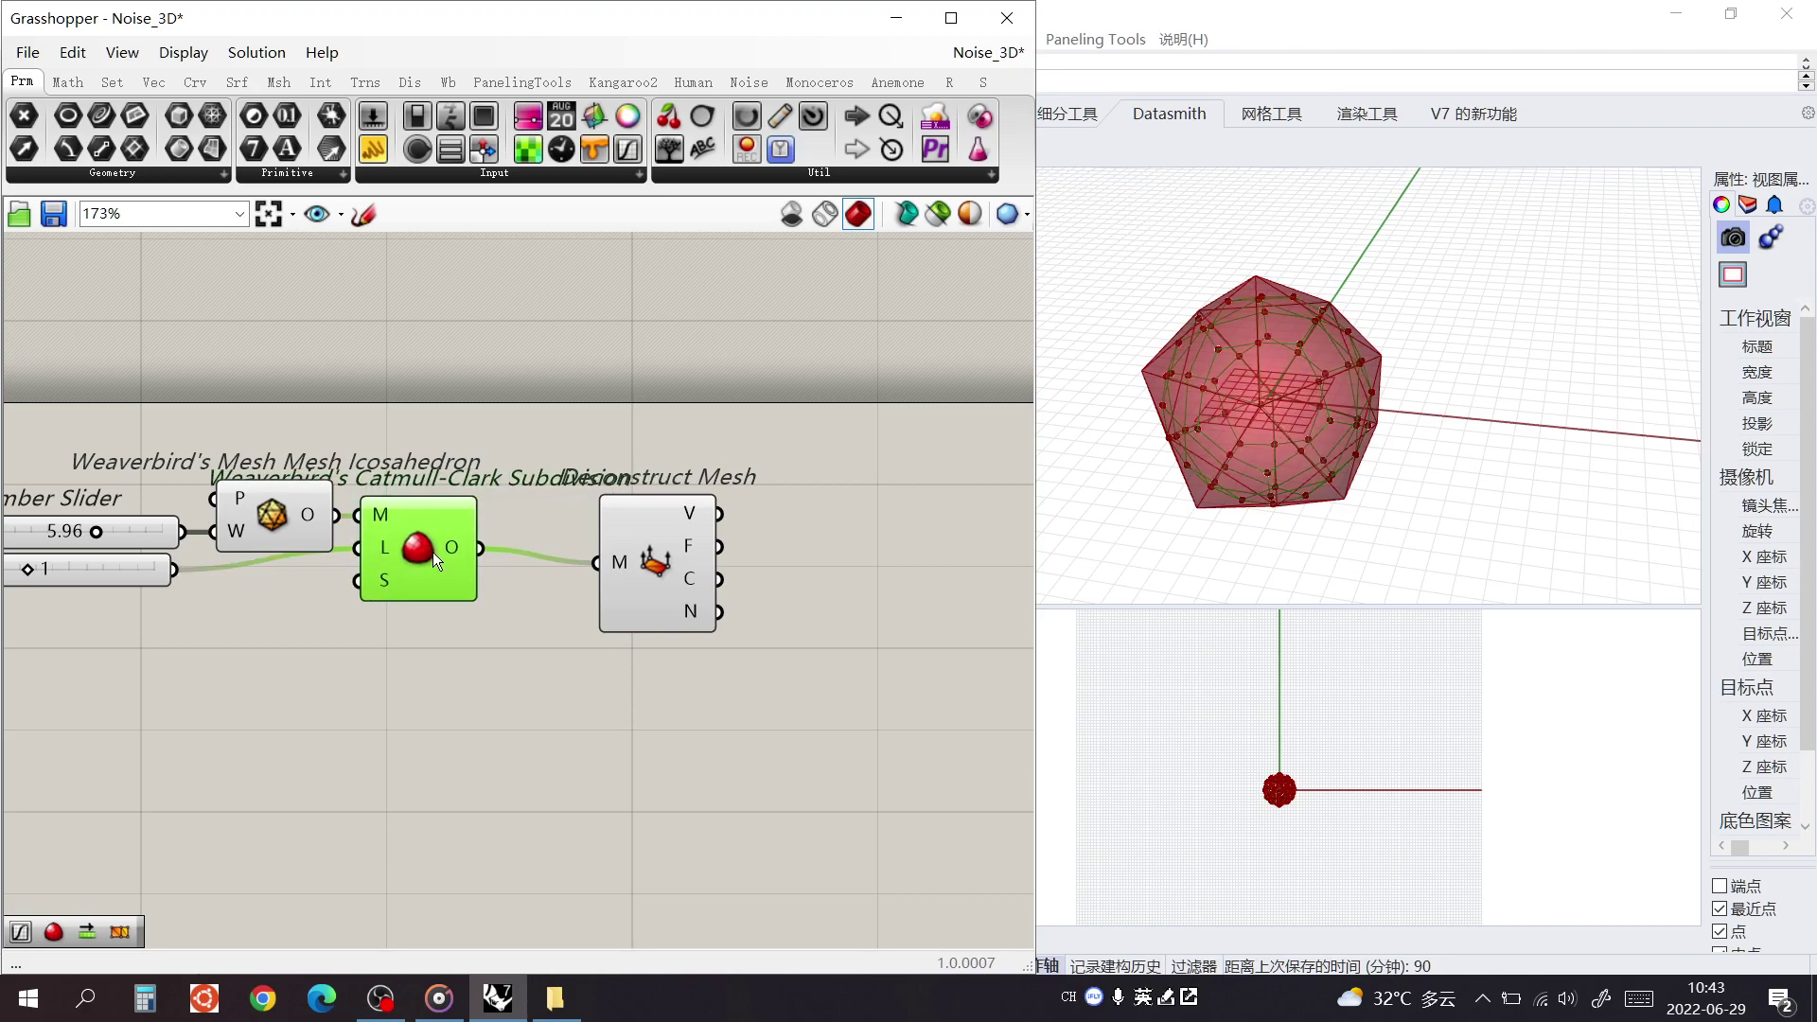
left_click_drag(656, 561, 564, 548)
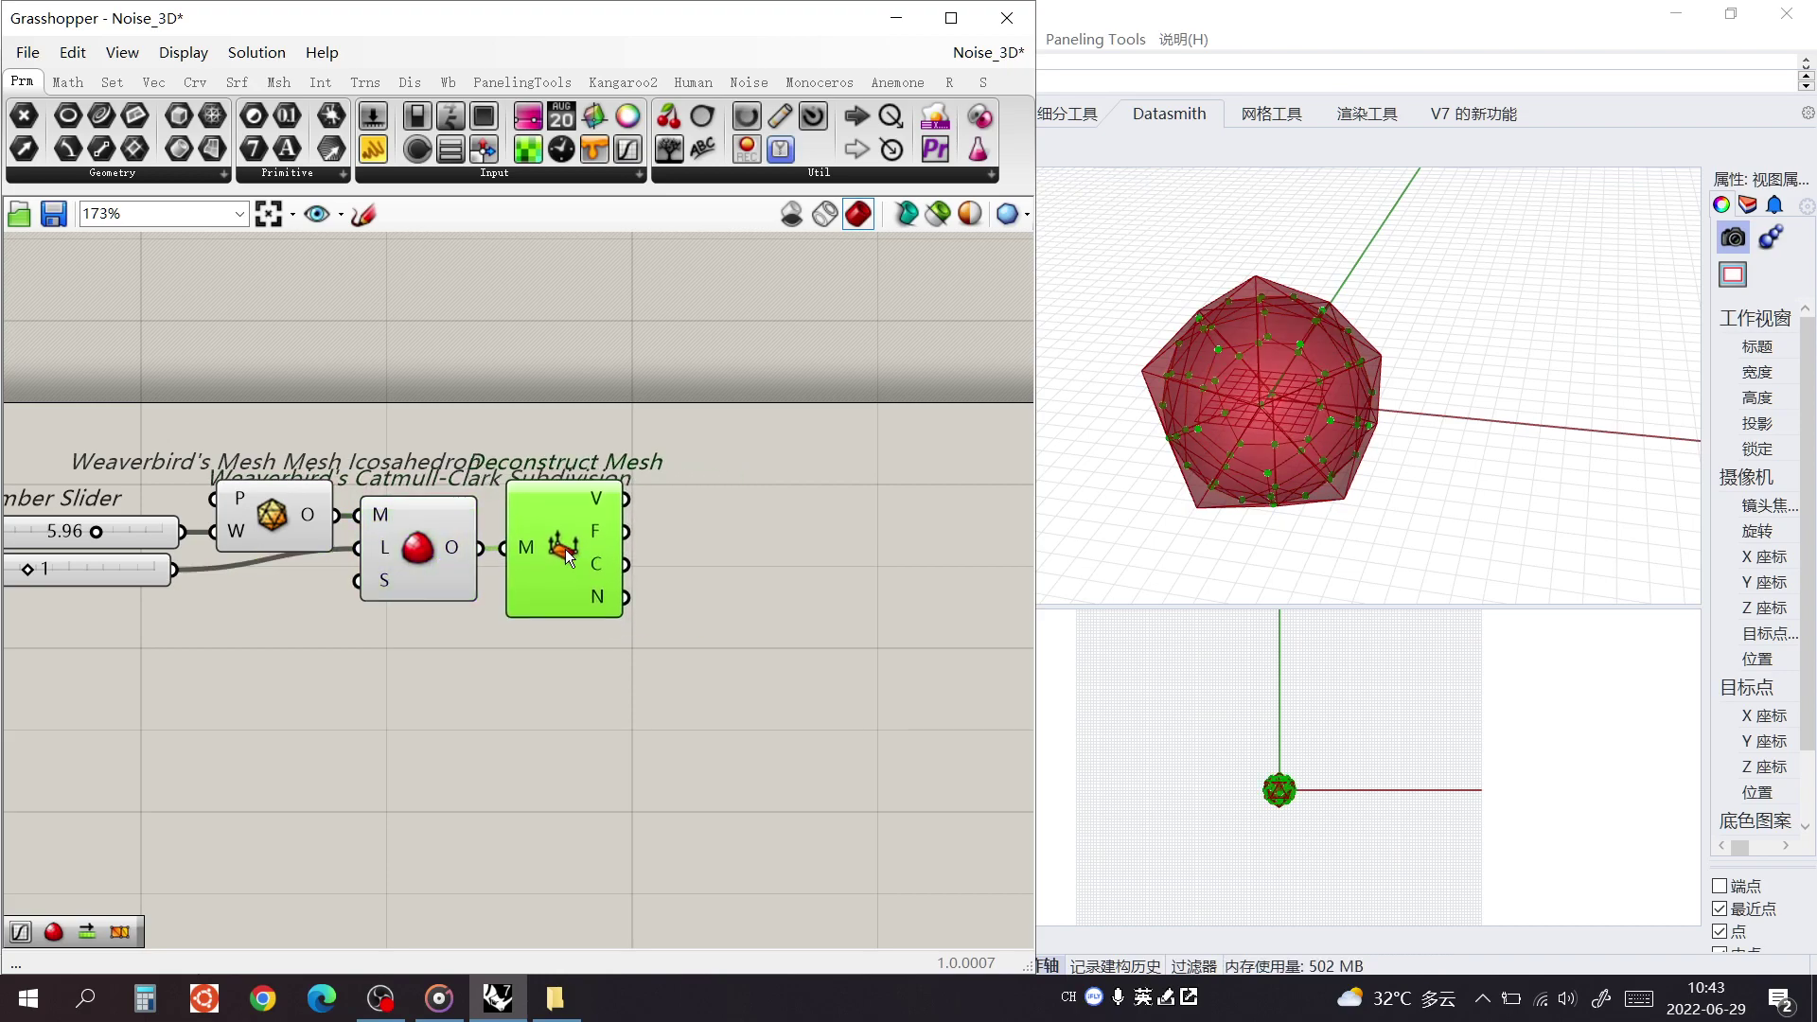
Add a Graph Mapper and place it below and to the right of Deconstruct Mesh
left_click(755, 616)
double_click(758, 566)
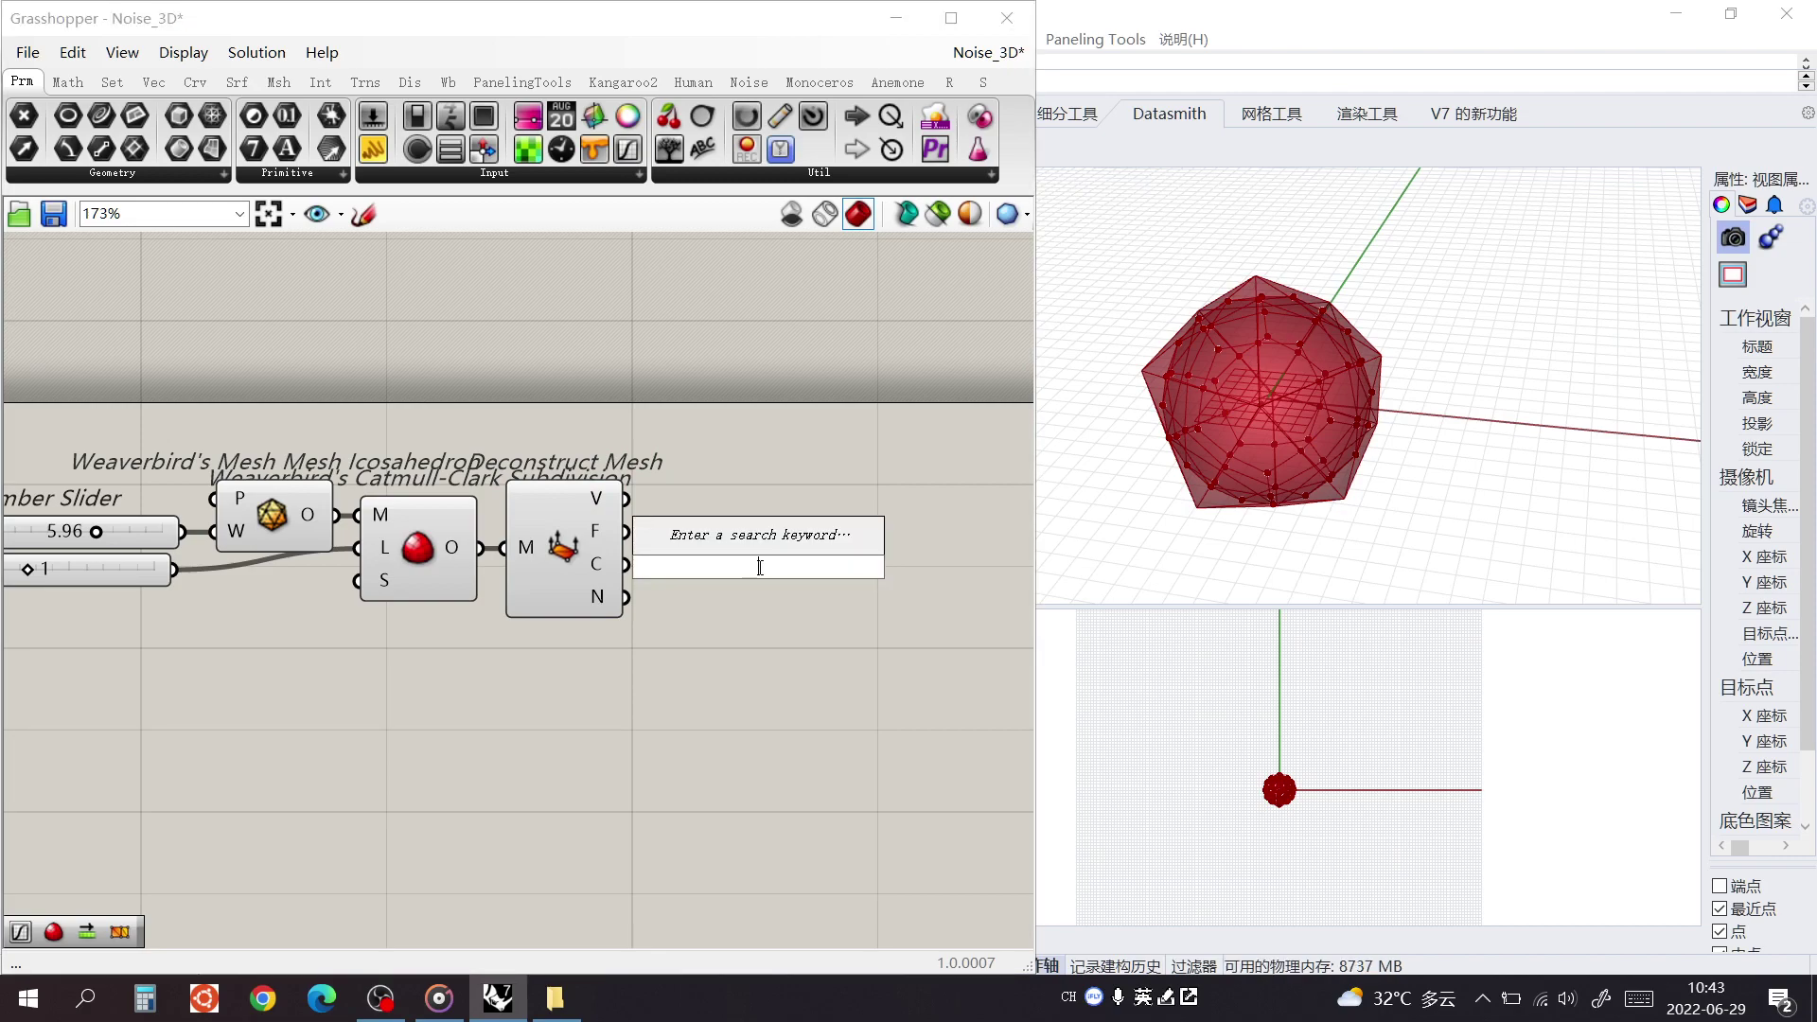
type("gr")
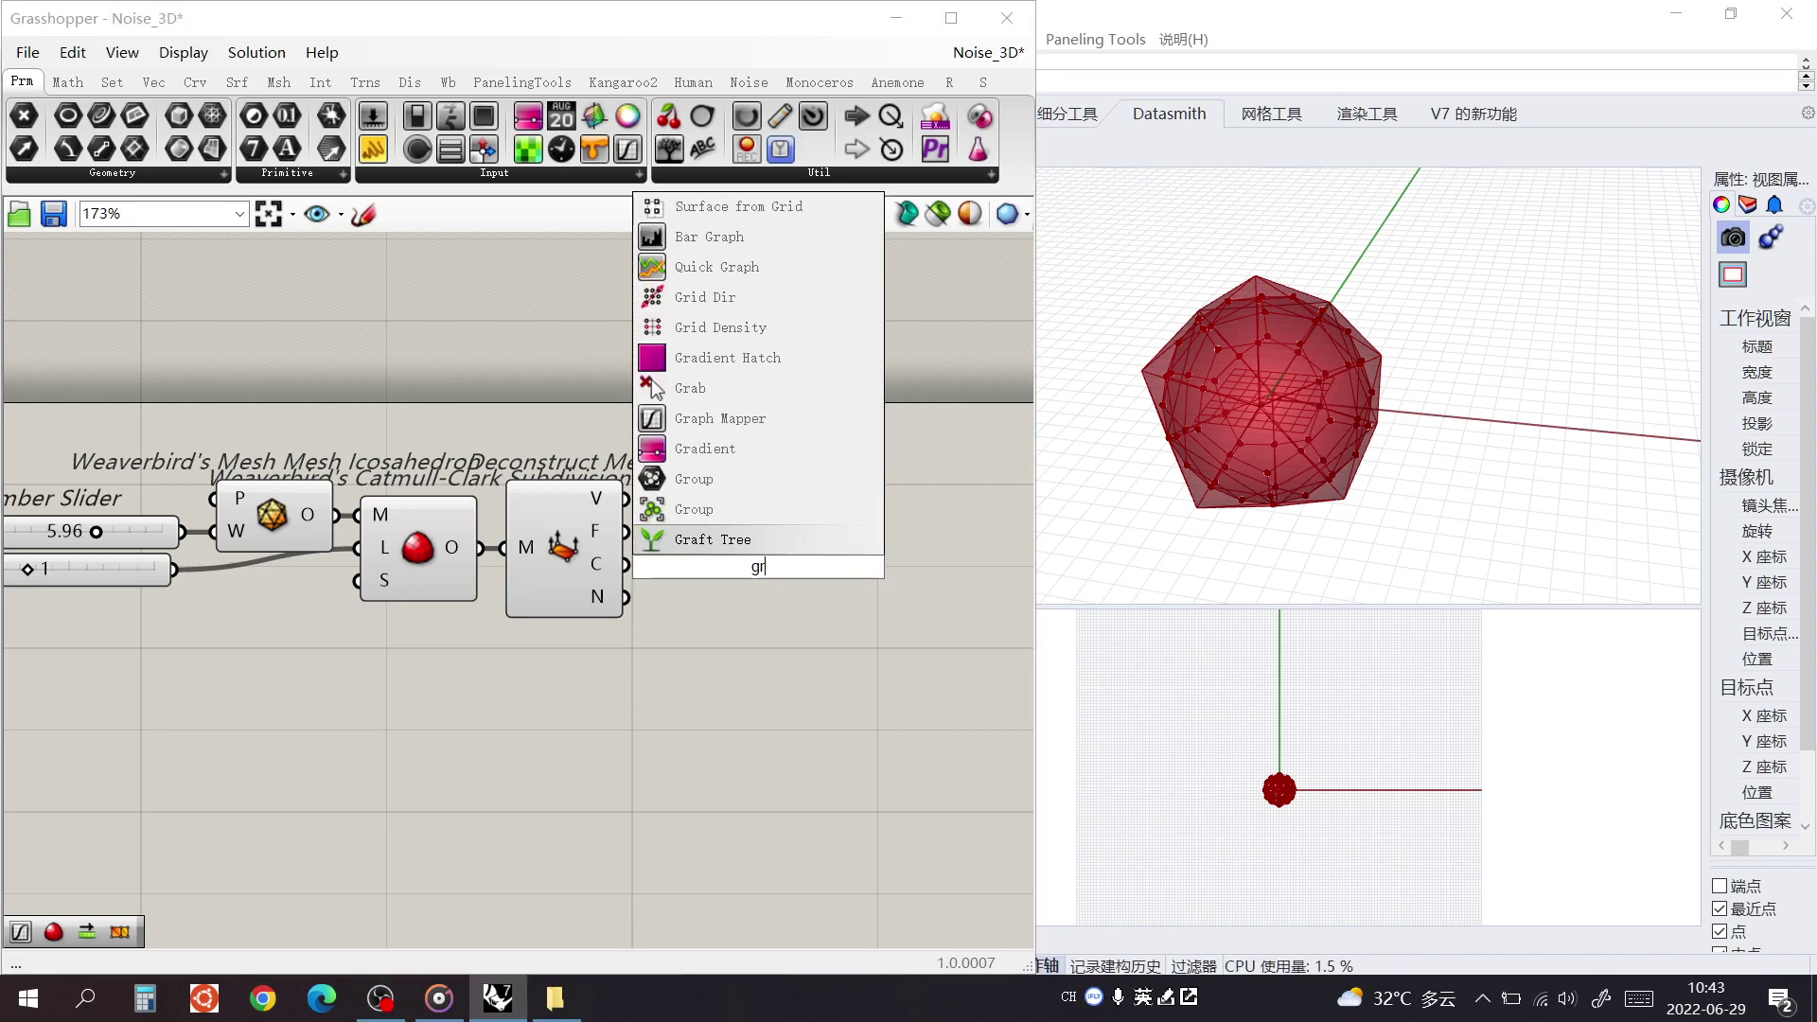
type("aph")
key("Return")
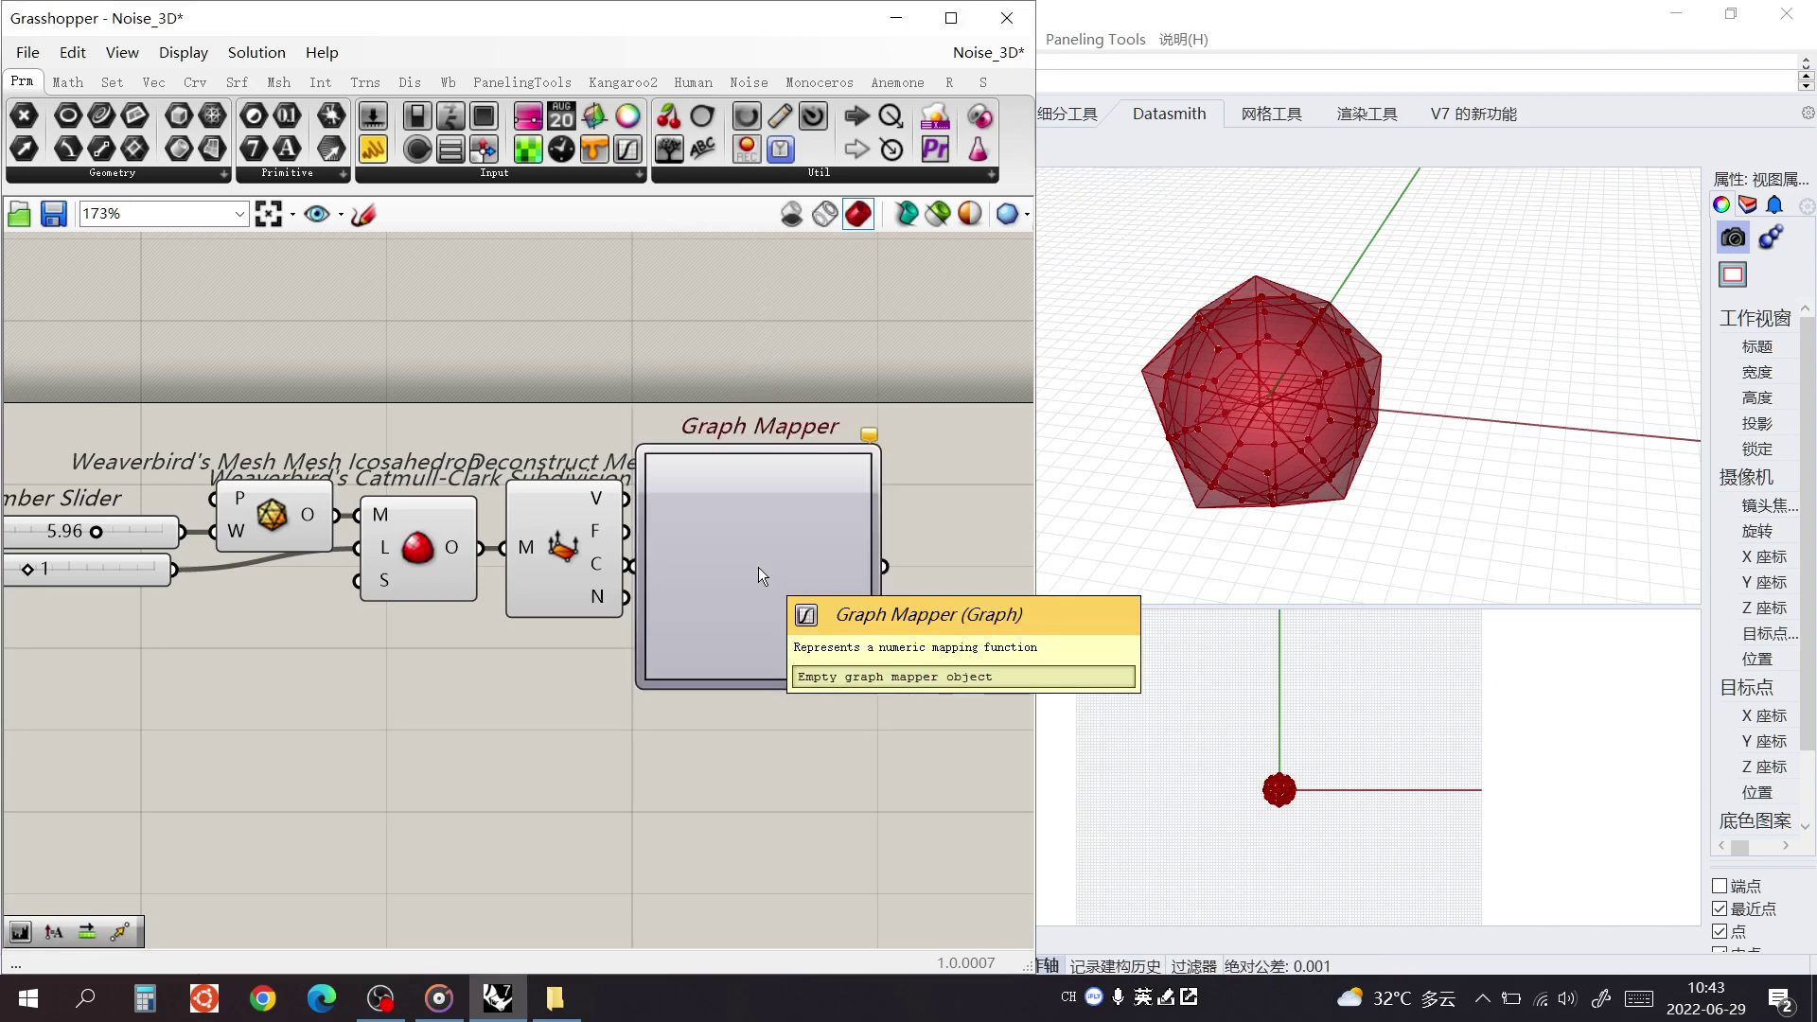
left_click_drag(758, 565, 833, 749)
Add a Shift List component, connect Deconstruct Mesh's N output to its L input, and connect its output to the Graph Mapper
left_click(600, 764)
double_click(600, 764)
type("shift")
key("Return")
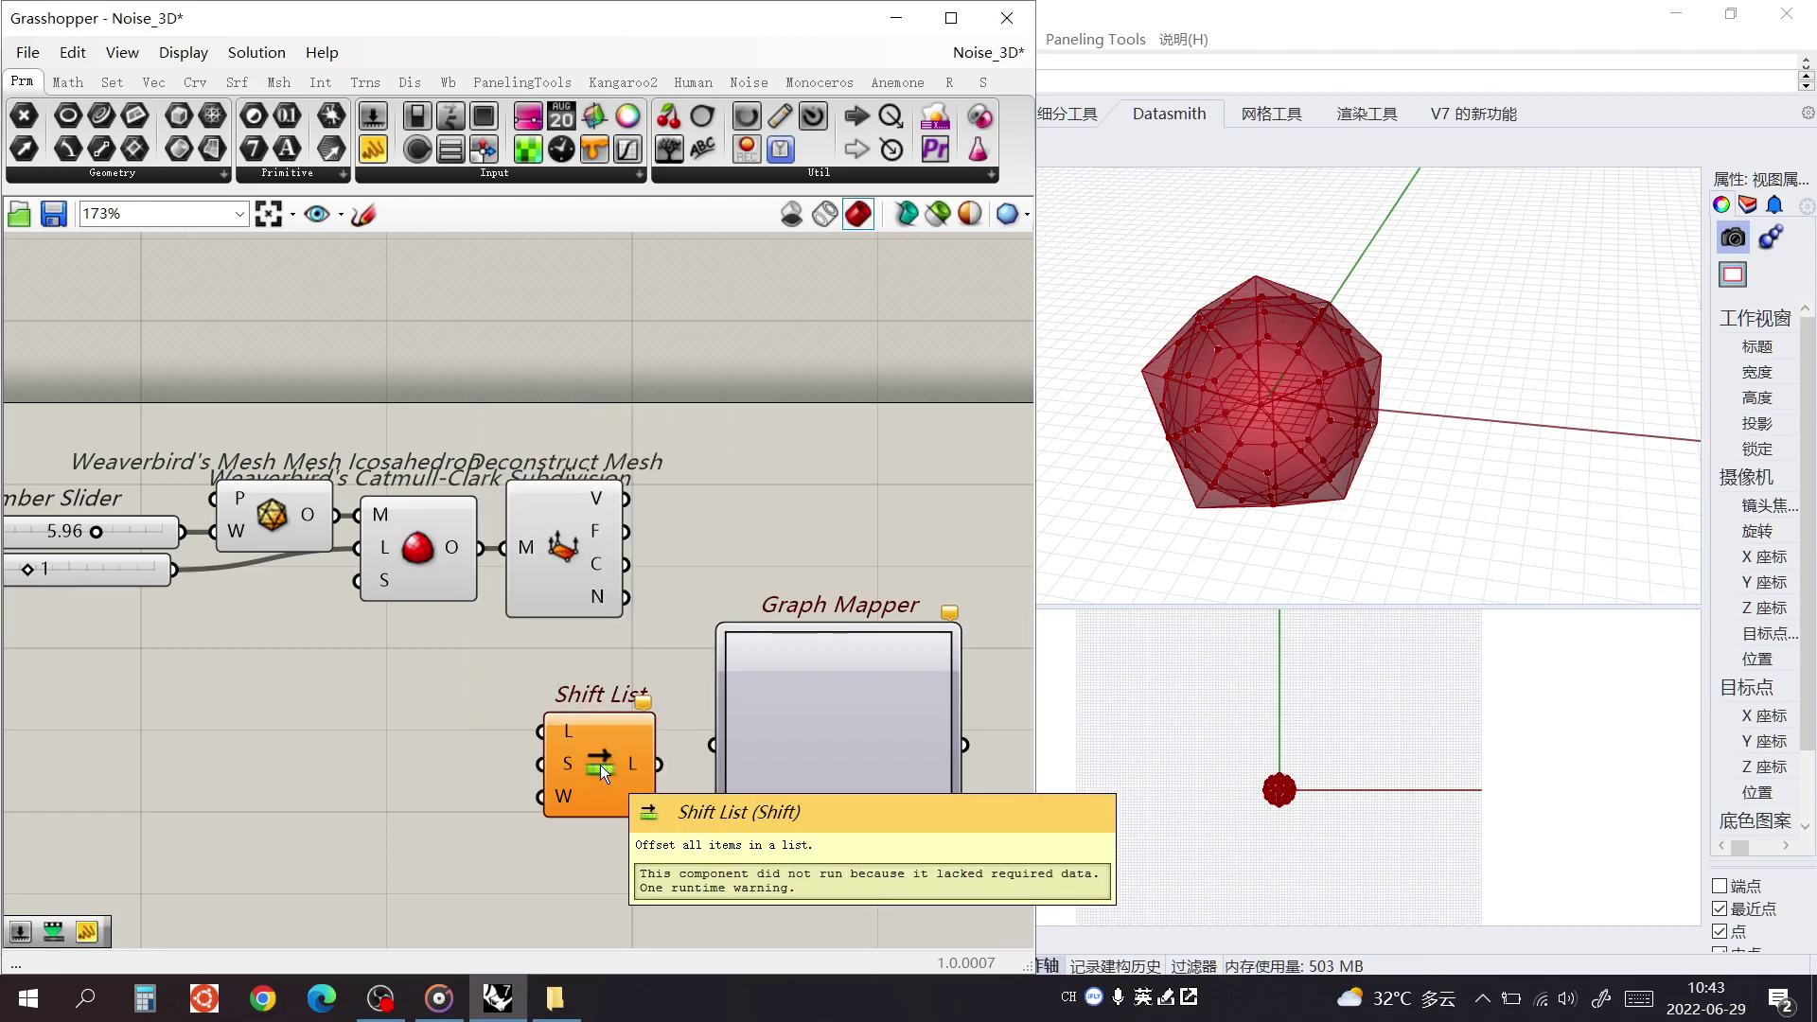
left_click_drag(878, 709, 967, 708)
left_click_drag(622, 762, 802, 744)
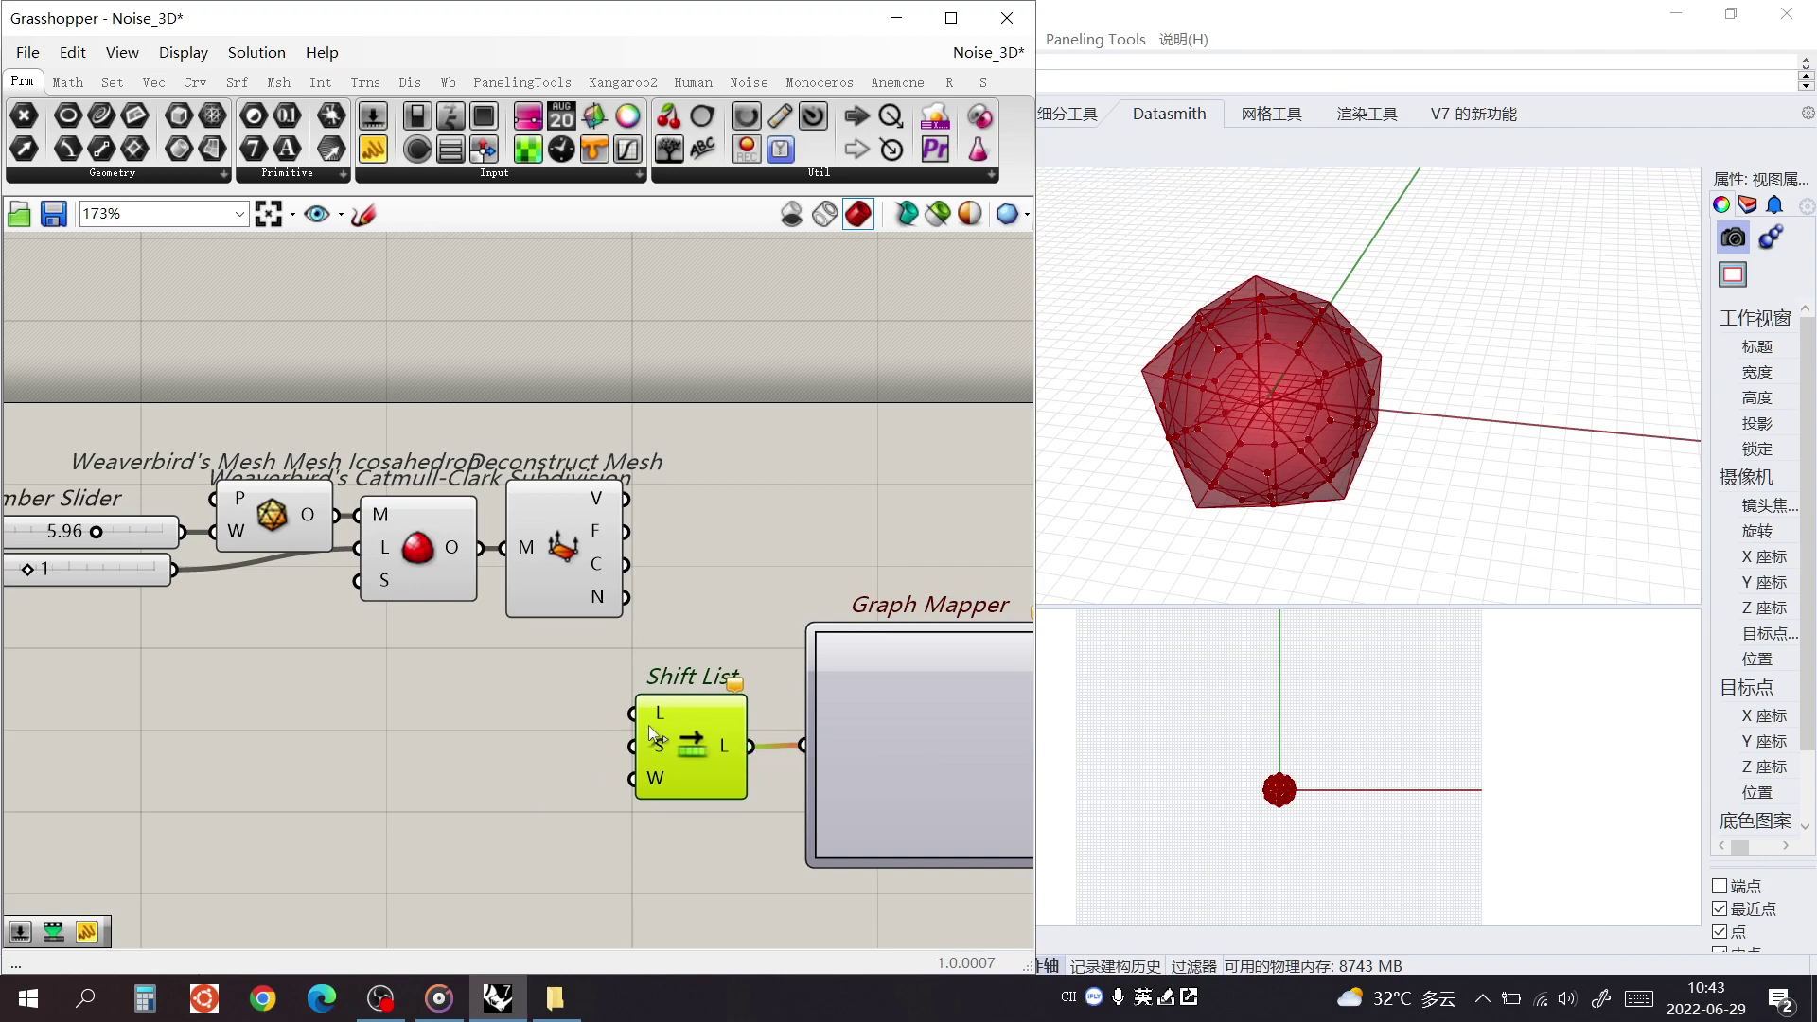
mouse_move(625, 597)
left_mouse_down()
mouse_move(646, 632)
mouse_move(632, 713)
left_mouse_up()
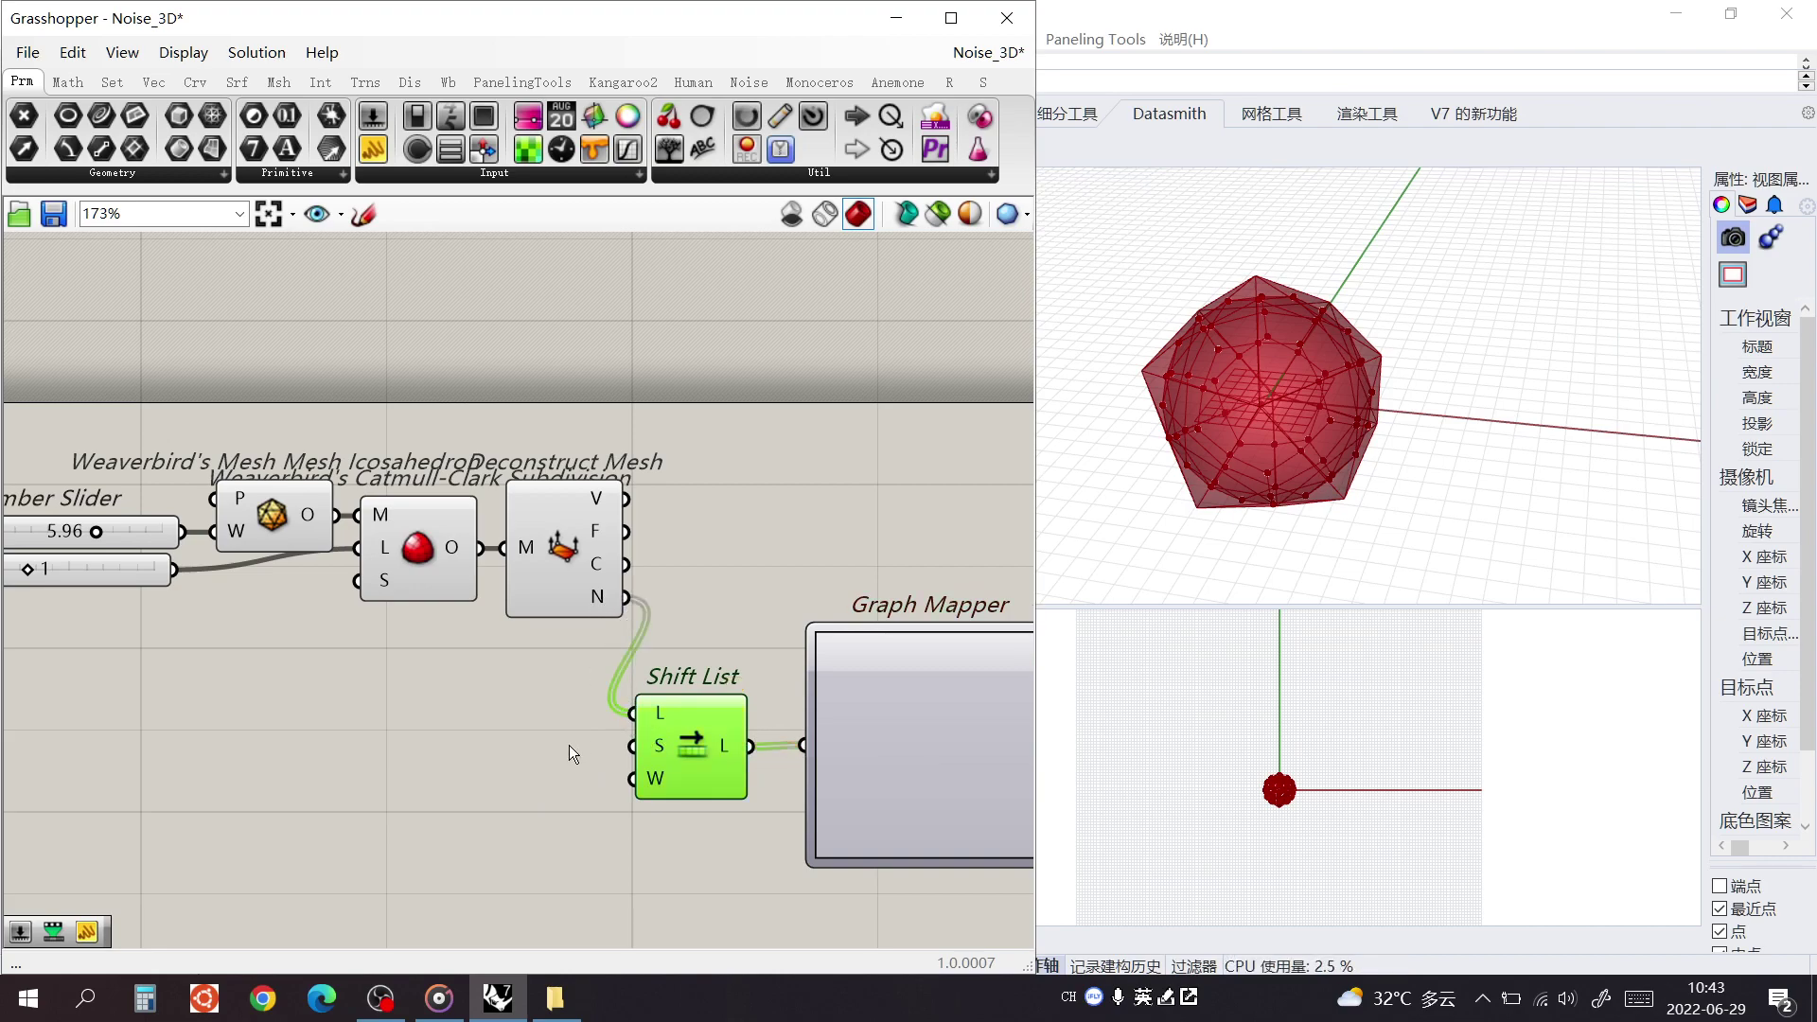
Add a number slider ranging from 0 to 1000 and connect it to Shift List's S input
left_click(405, 736)
double_click(405, 735)
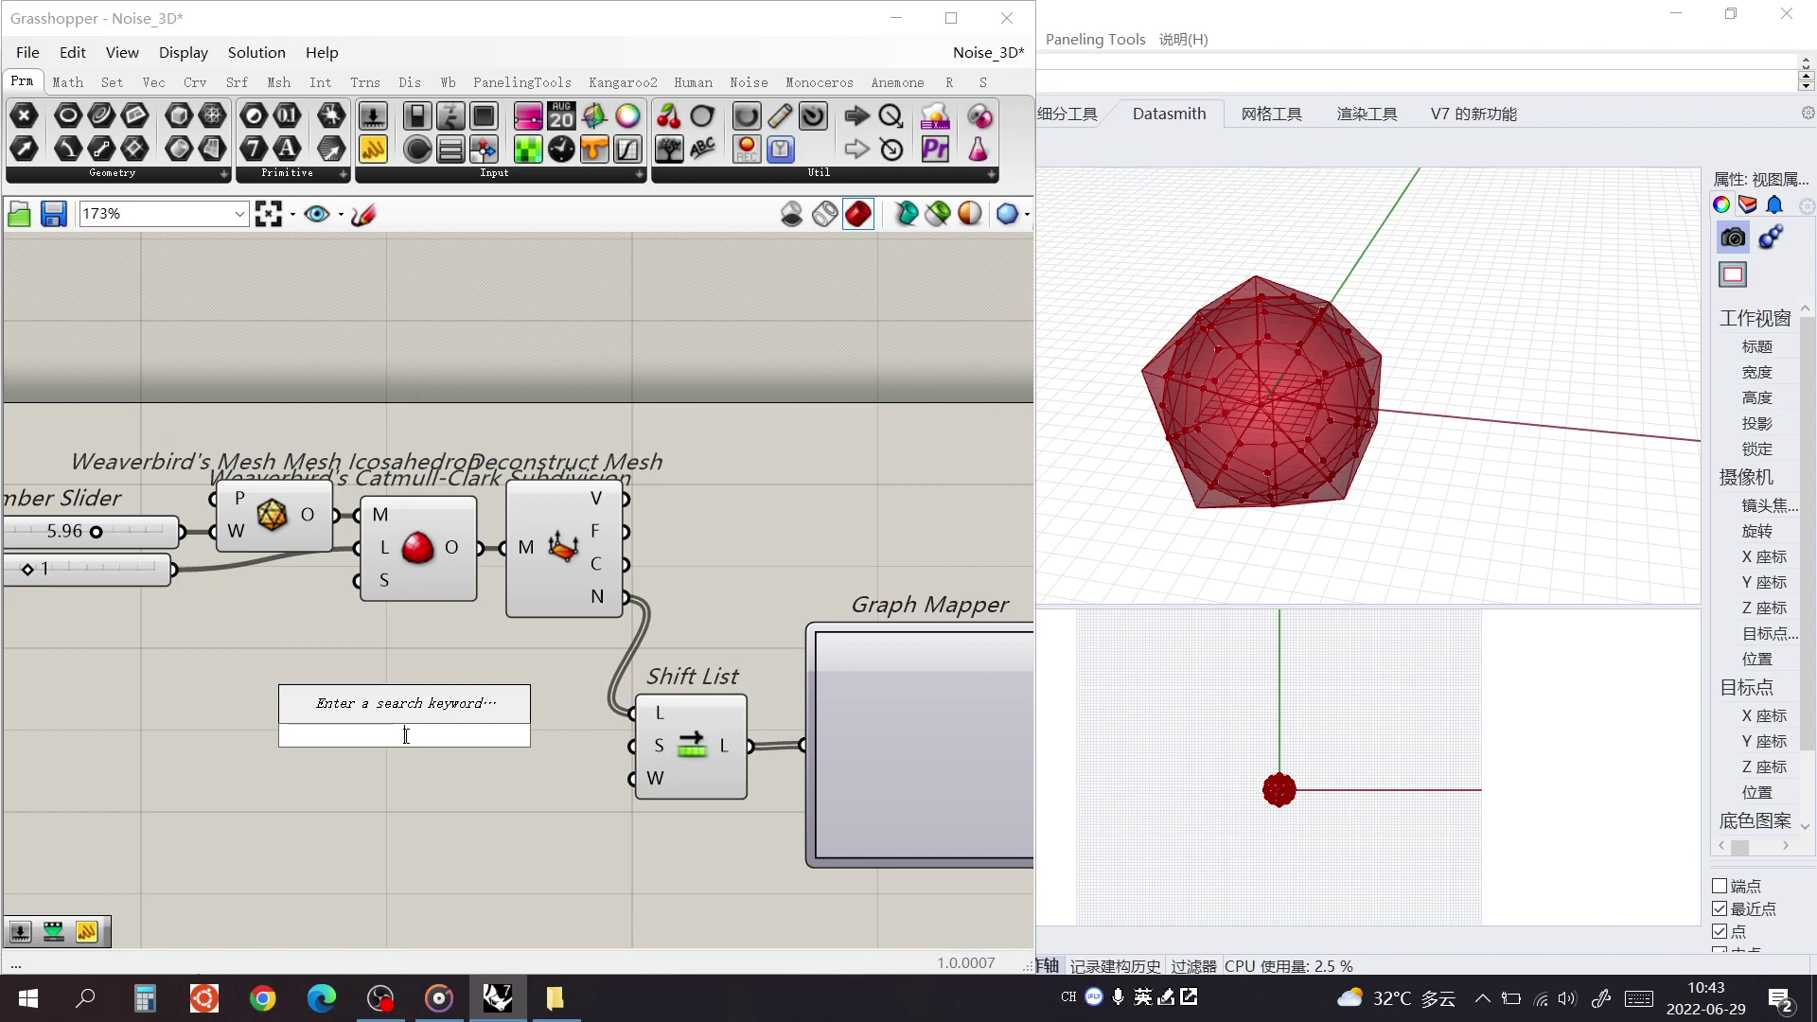
type("0")
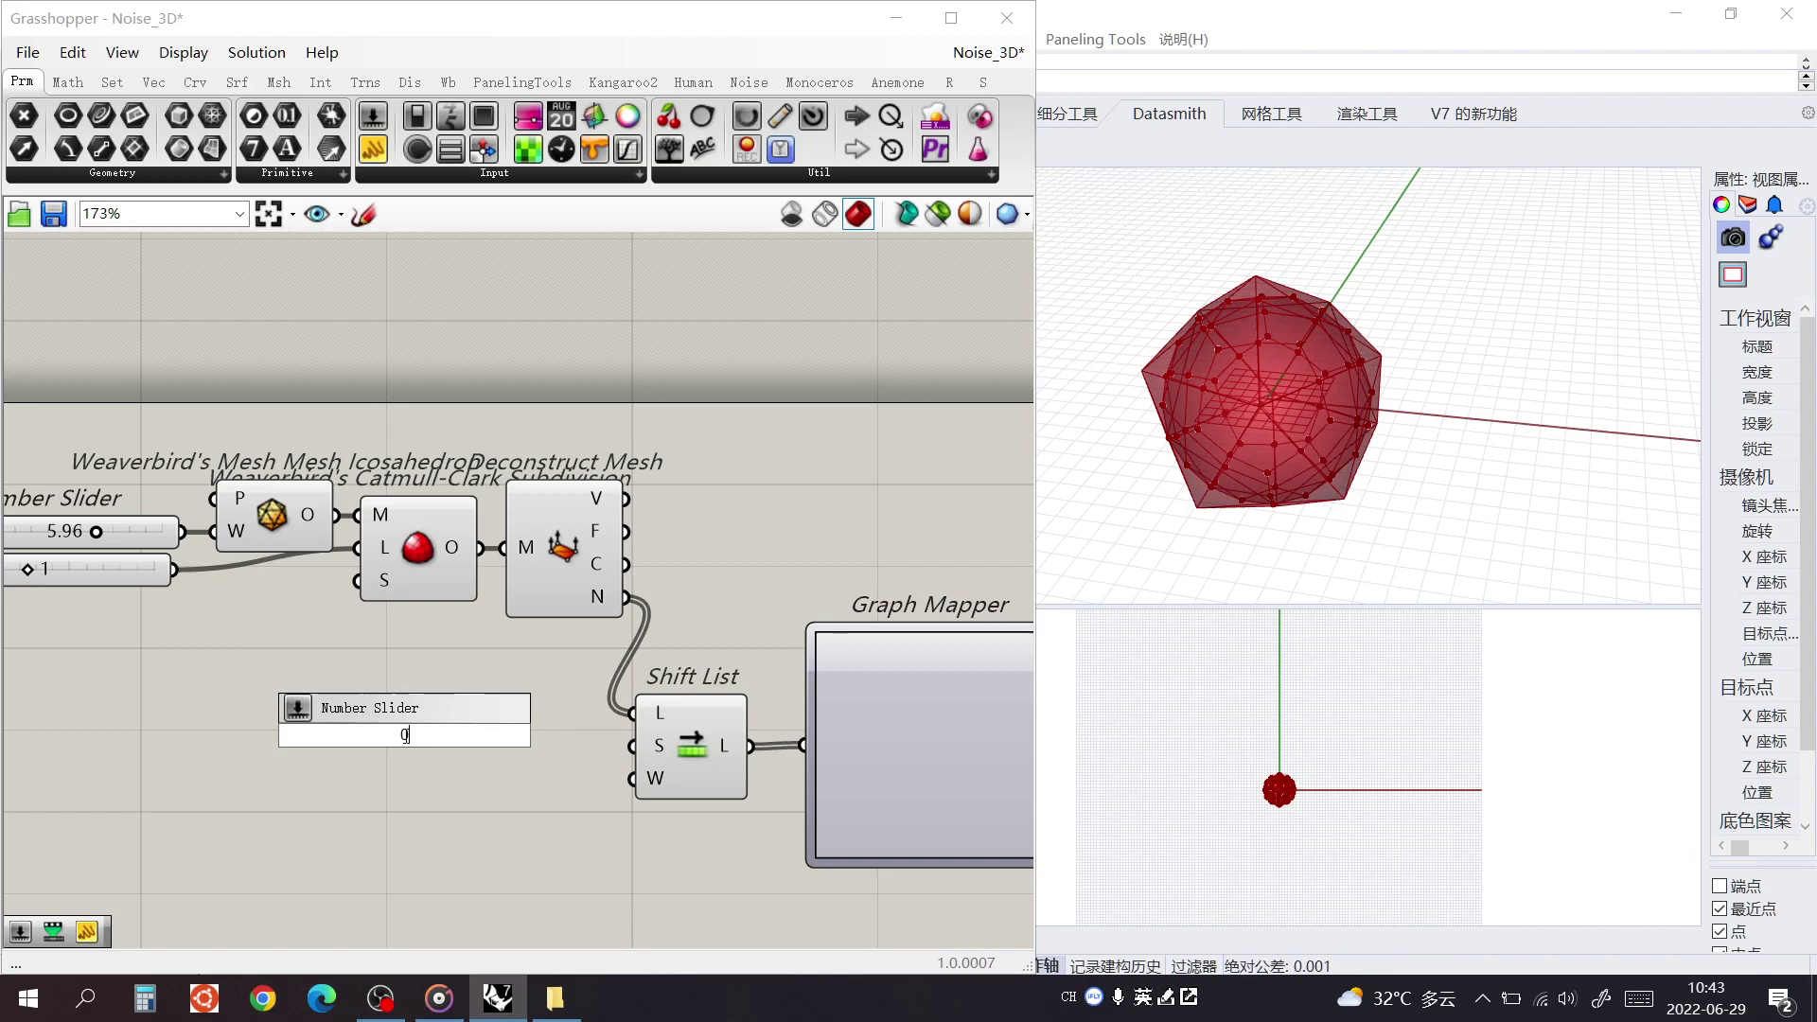
type(".1")
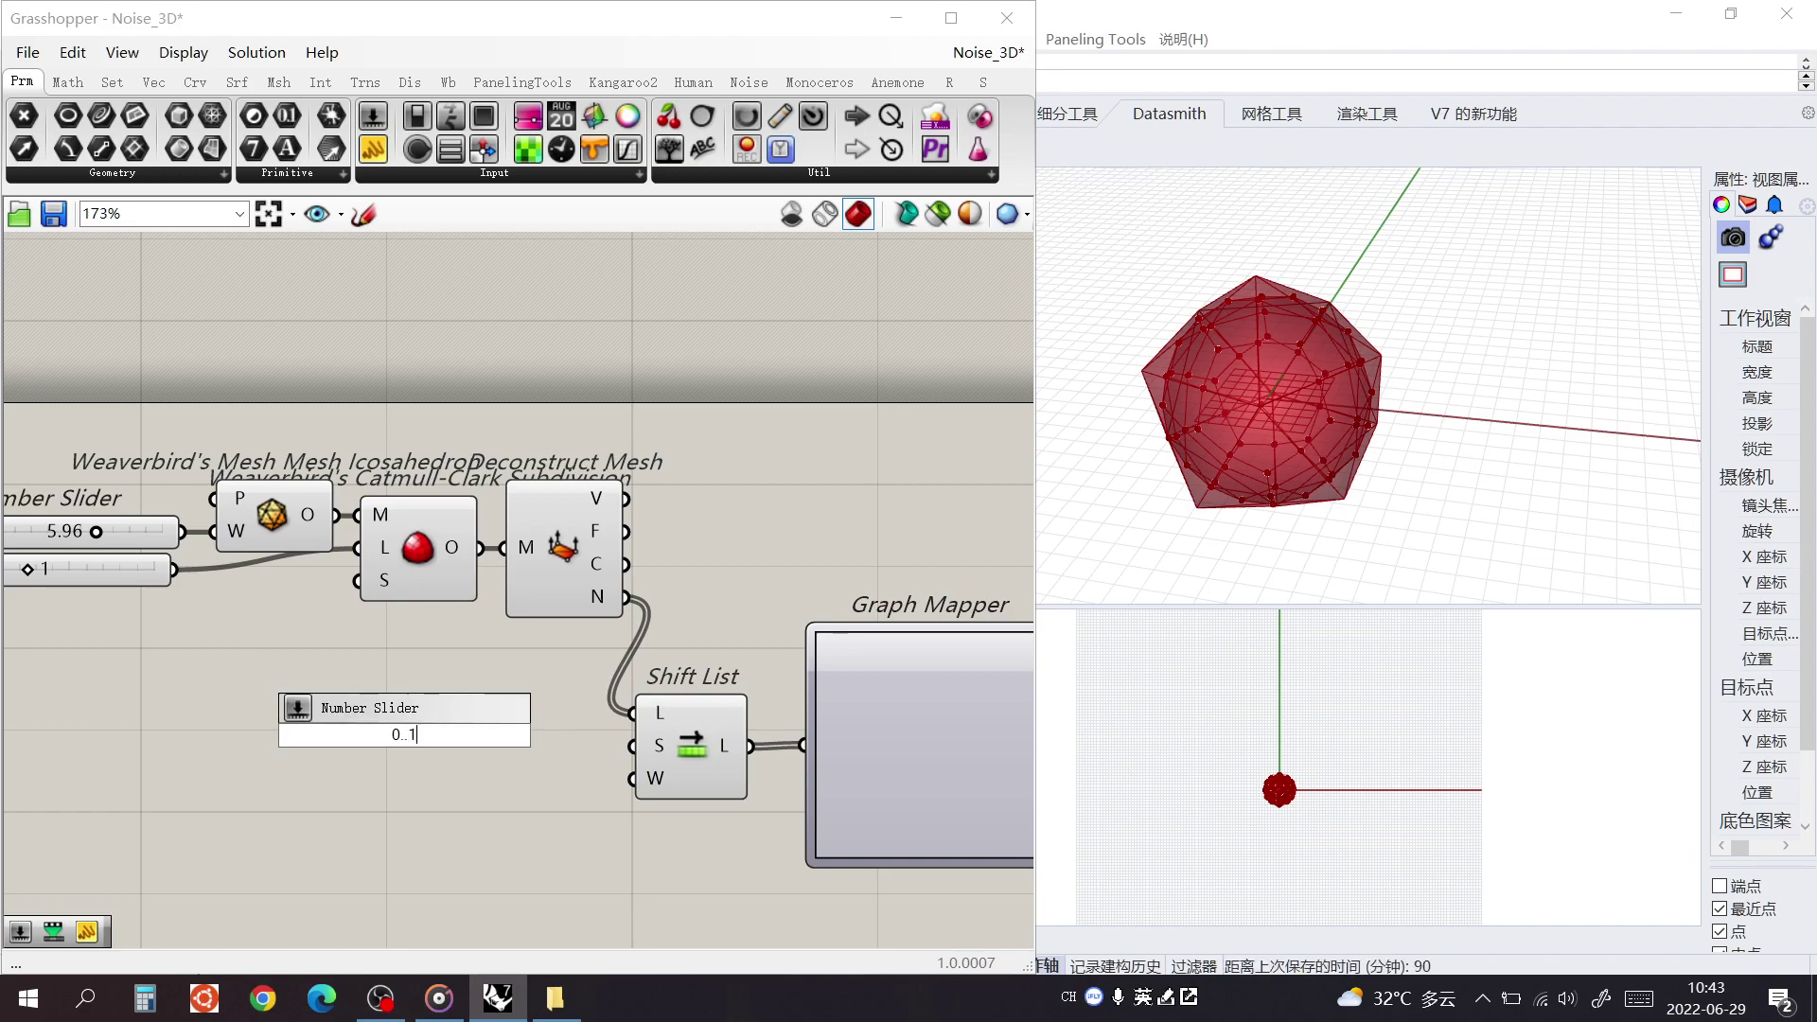
type("000")
key("Return")
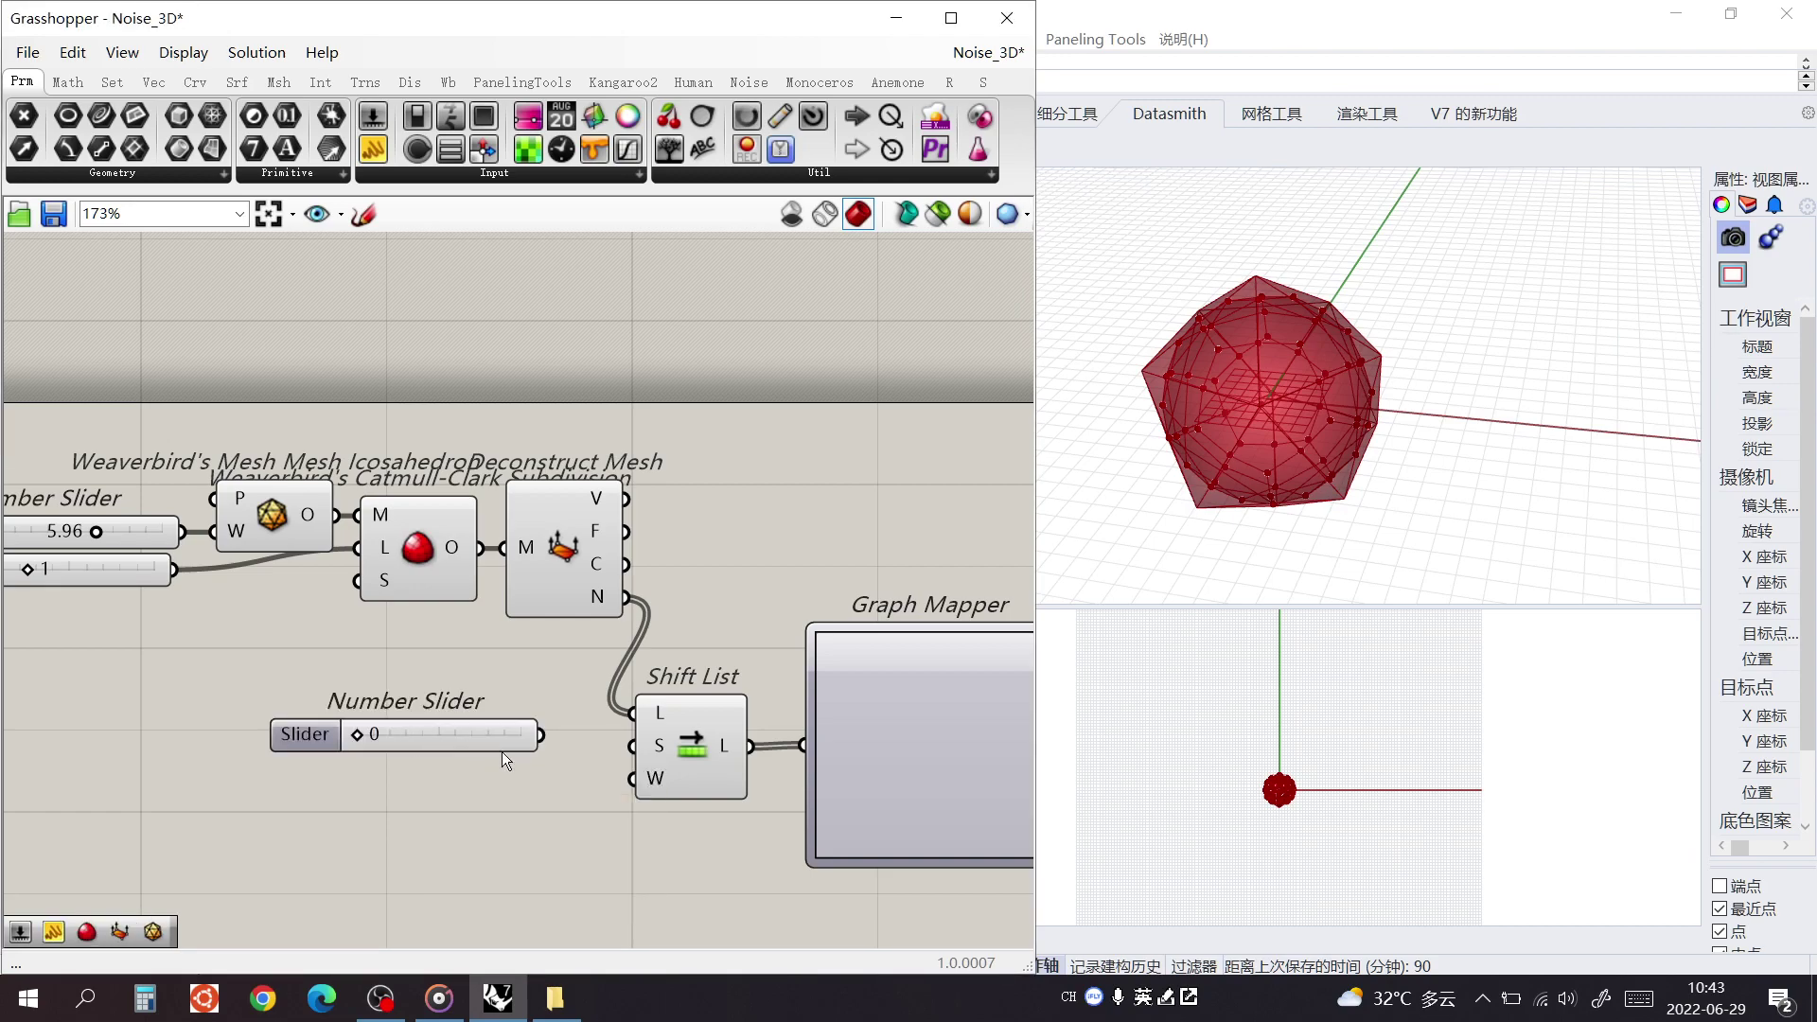
left_click_drag(540, 734, 632, 746)
left_click_drag(478, 736, 473, 757)
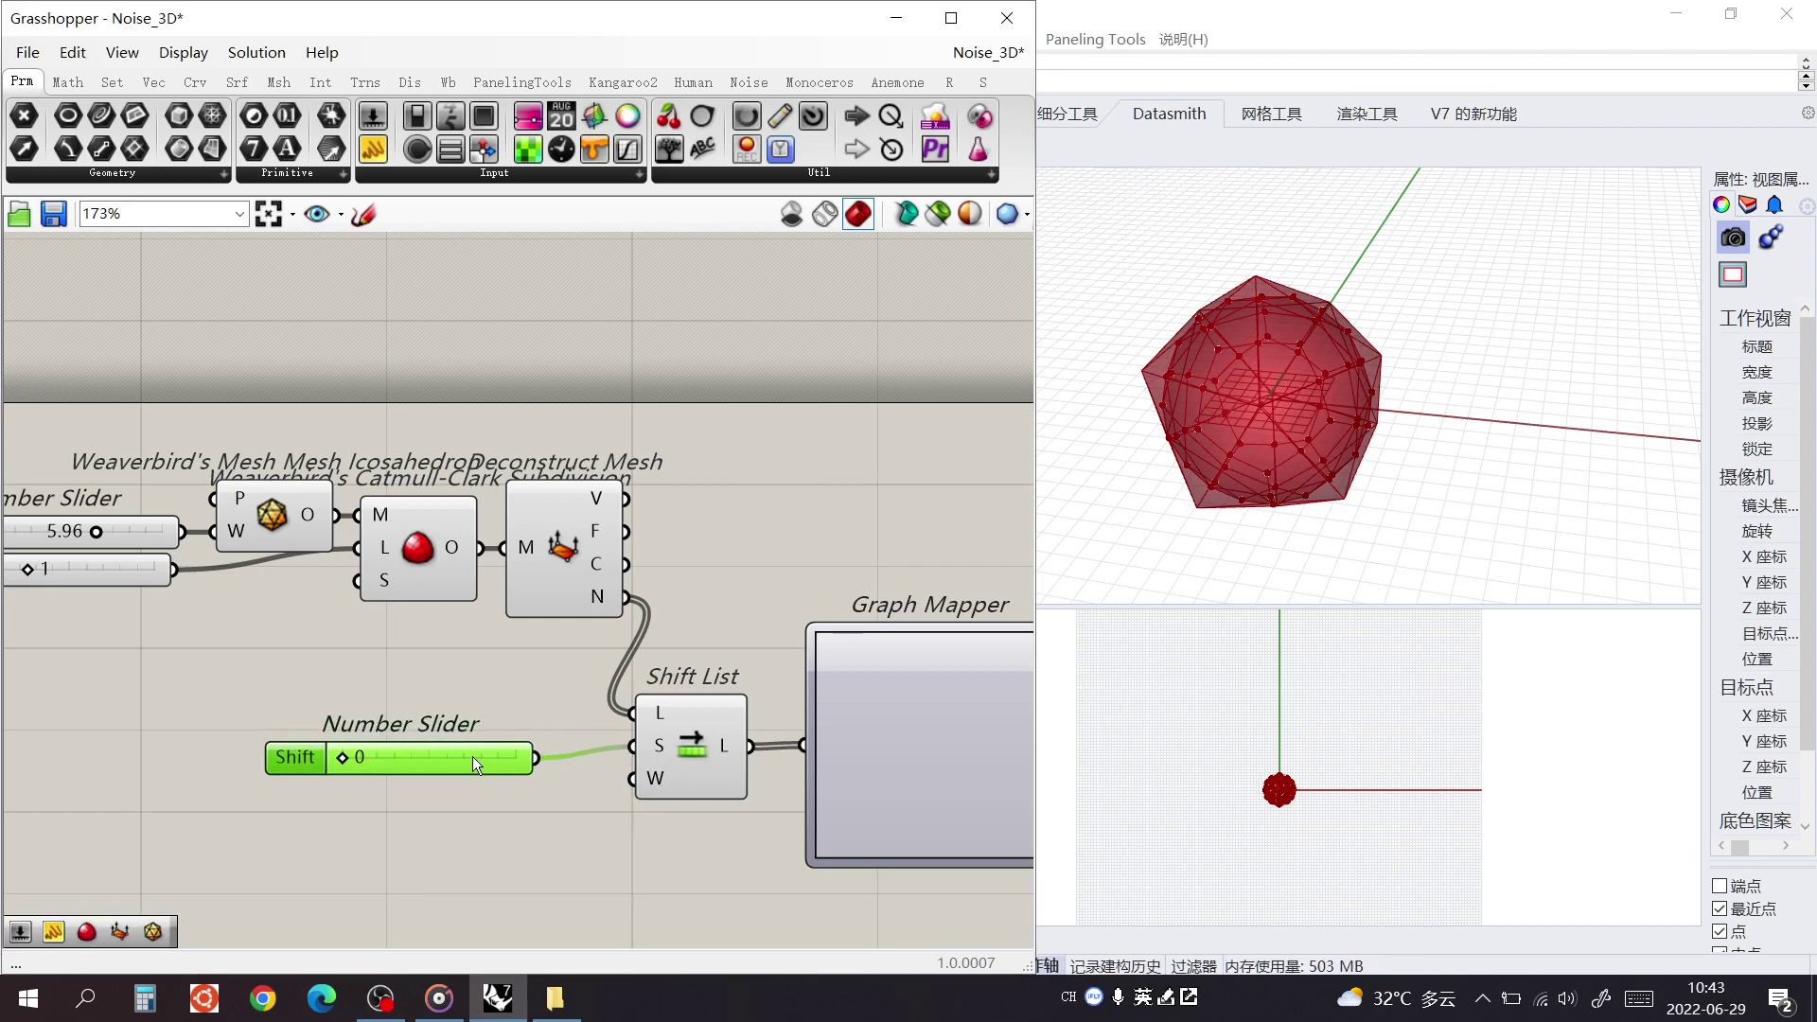
Set the Shift slider to 213 and place it in line below the Radius and Level sliders
right_click_drag(583, 754, 443, 694)
left_click_drag(359, 695, 282, 696)
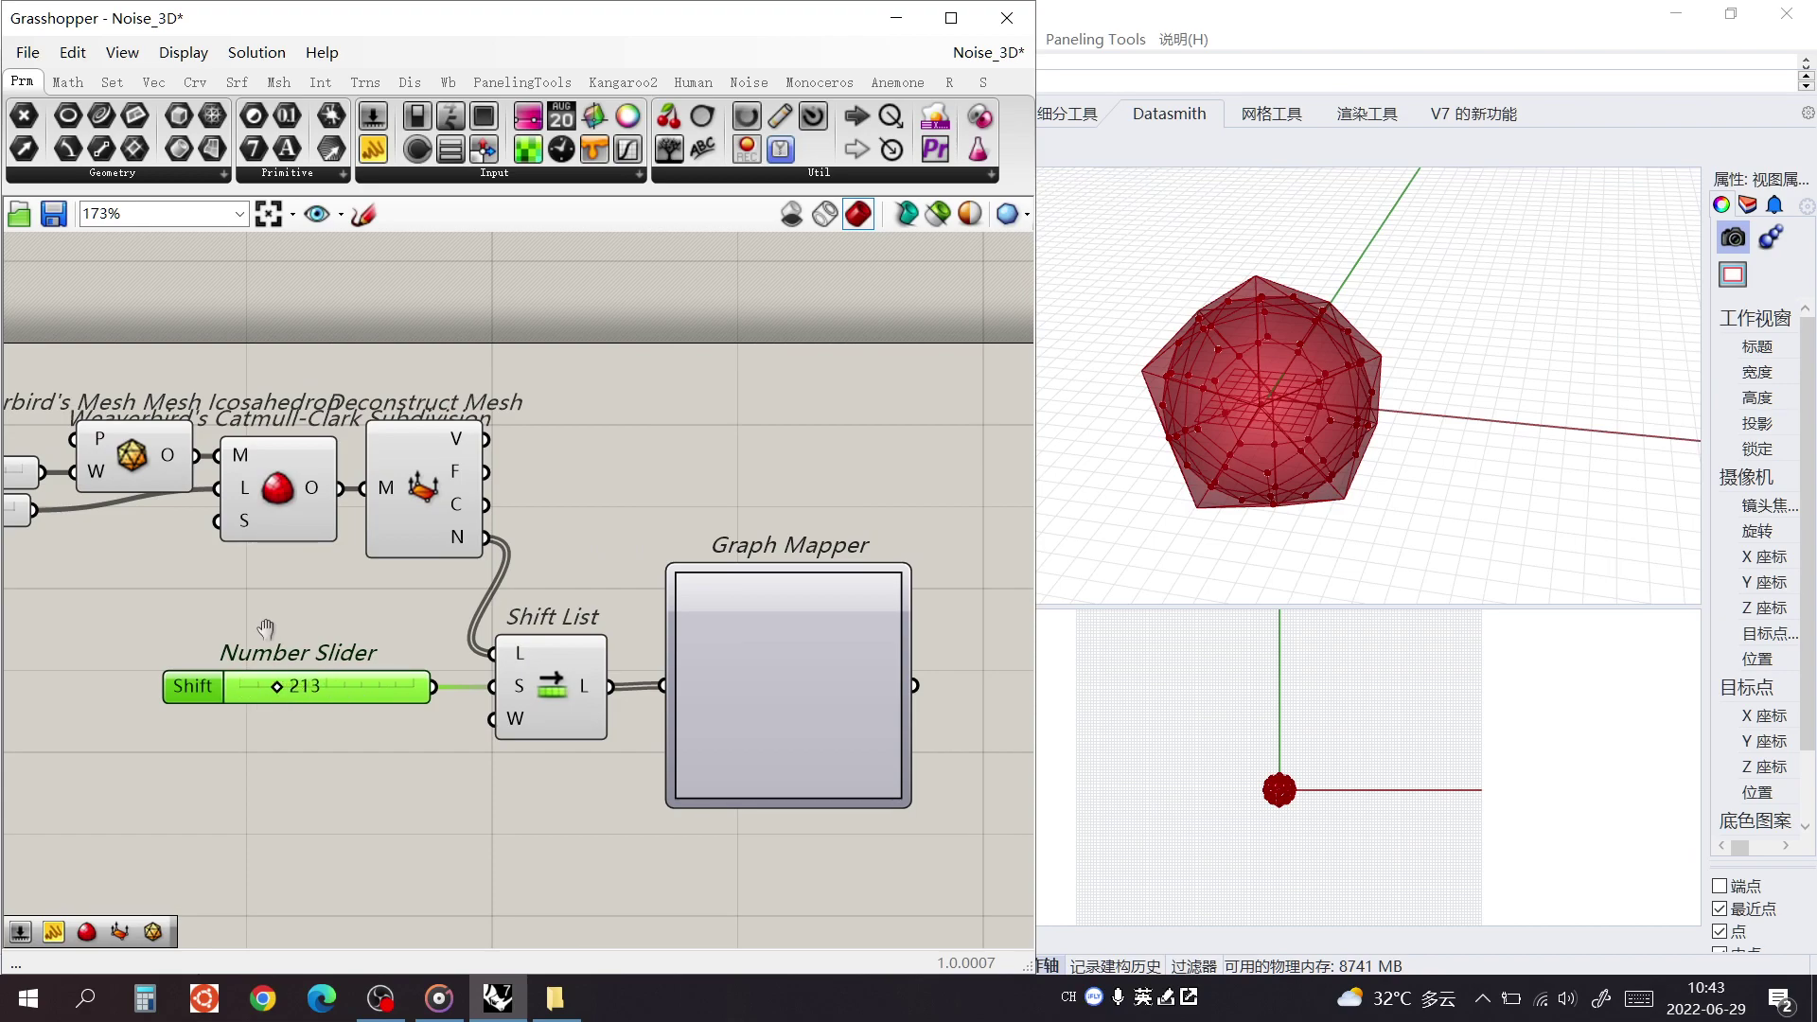
right_click_drag(264, 627, 410, 678)
left_click_drag(410, 677, 104, 558)
scroll(580, 616, "up", 3)
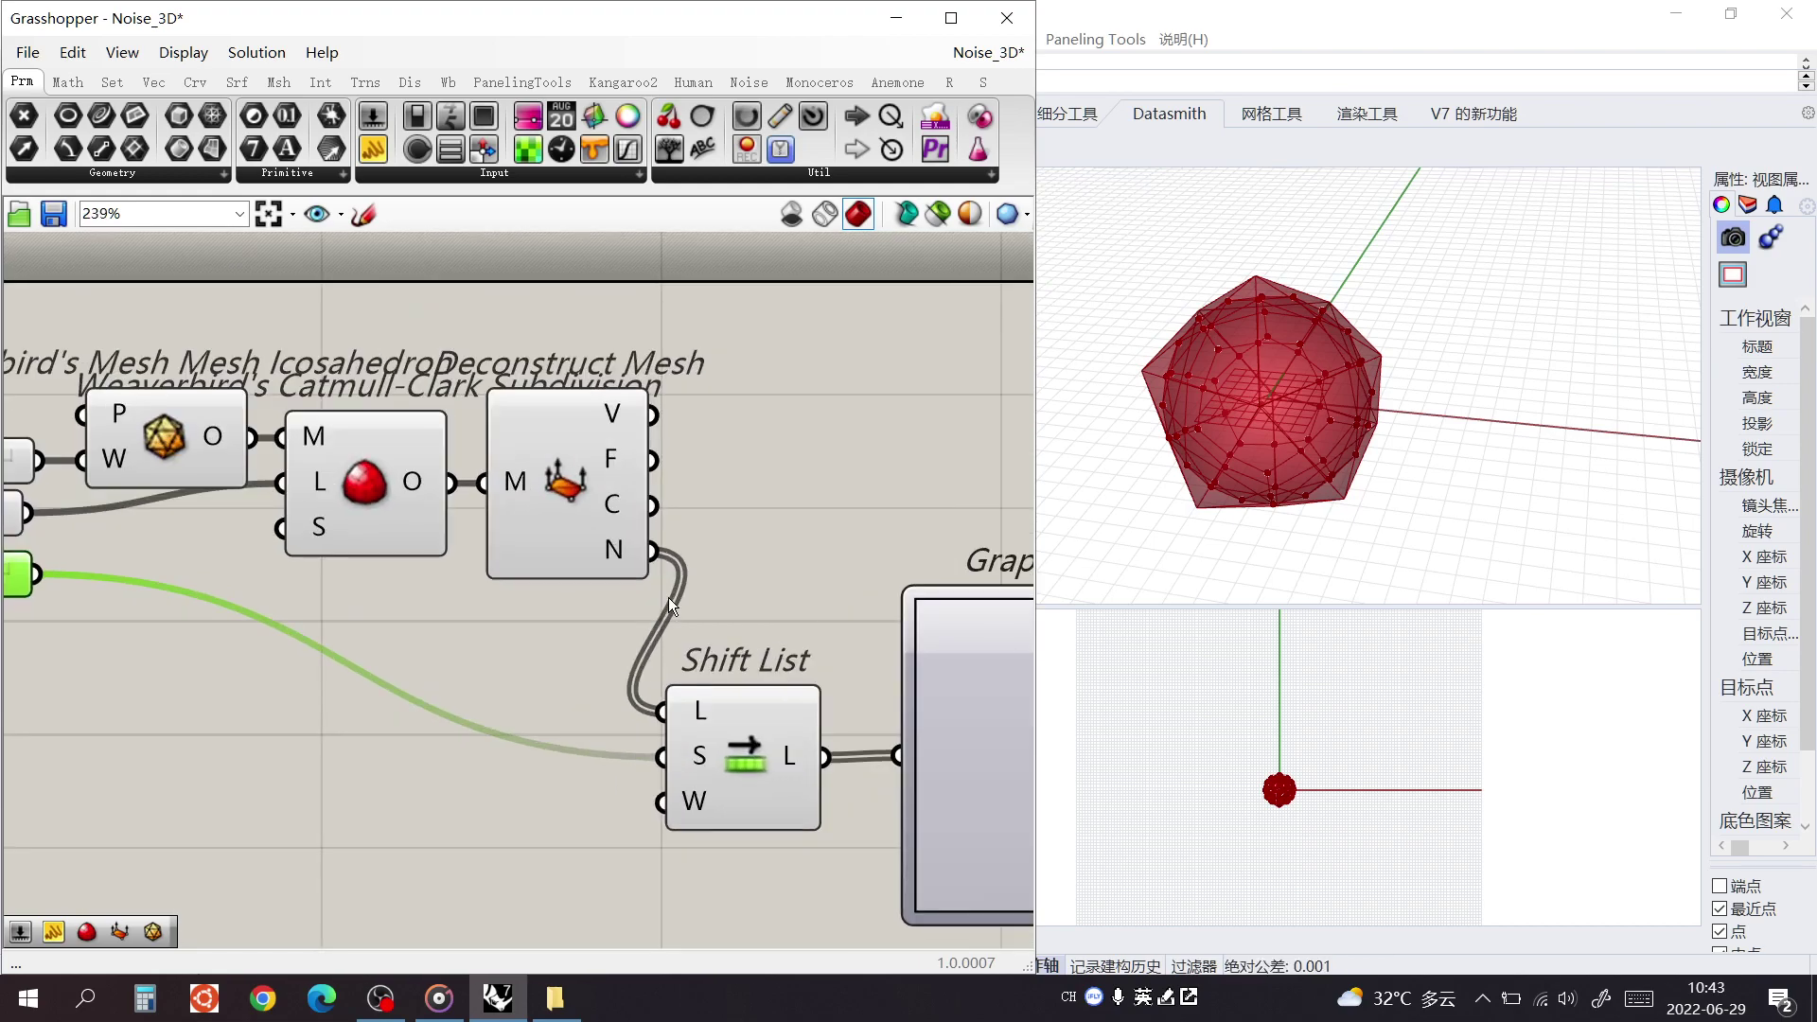
Move Shift List up beside Deconstruct Mesh's N output and line up the Graph Mapper directly to its right
left_click_drag(756, 741, 753, 623)
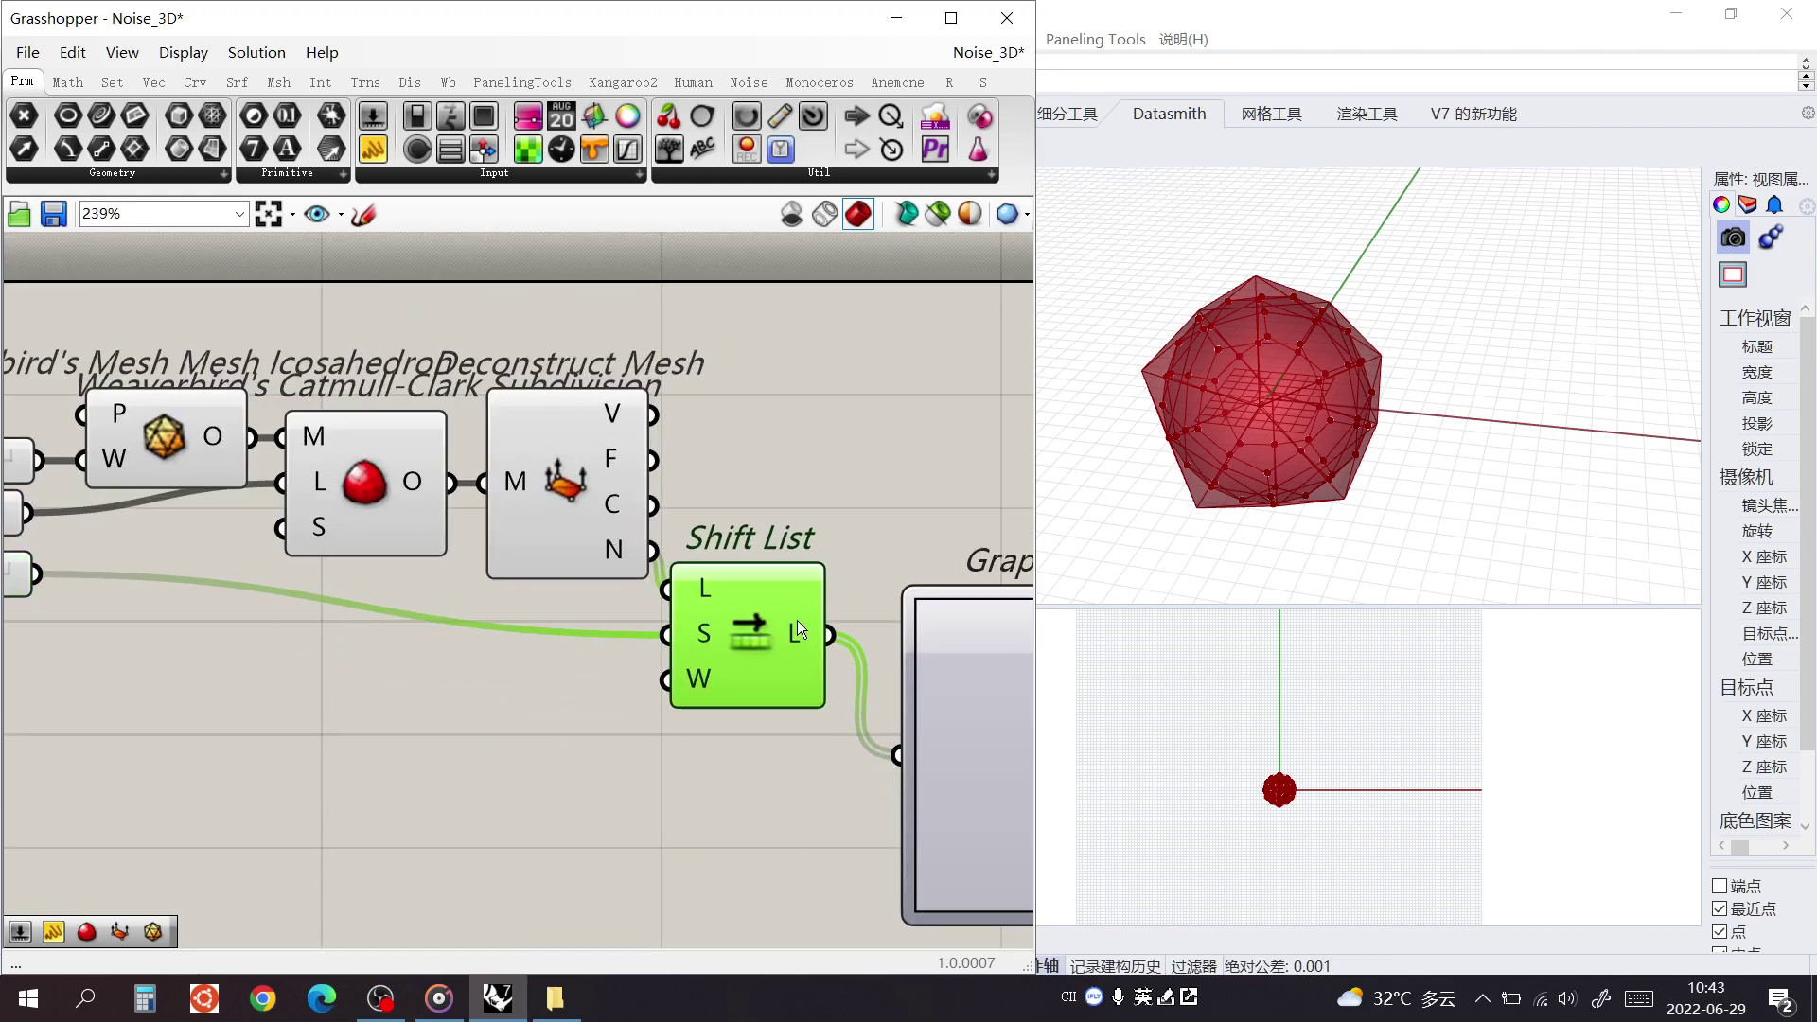
right_click_drag(994, 669, 713, 629)
left_click_drag(713, 628, 708, 553)
right_click_drag(434, 439, 335, 526)
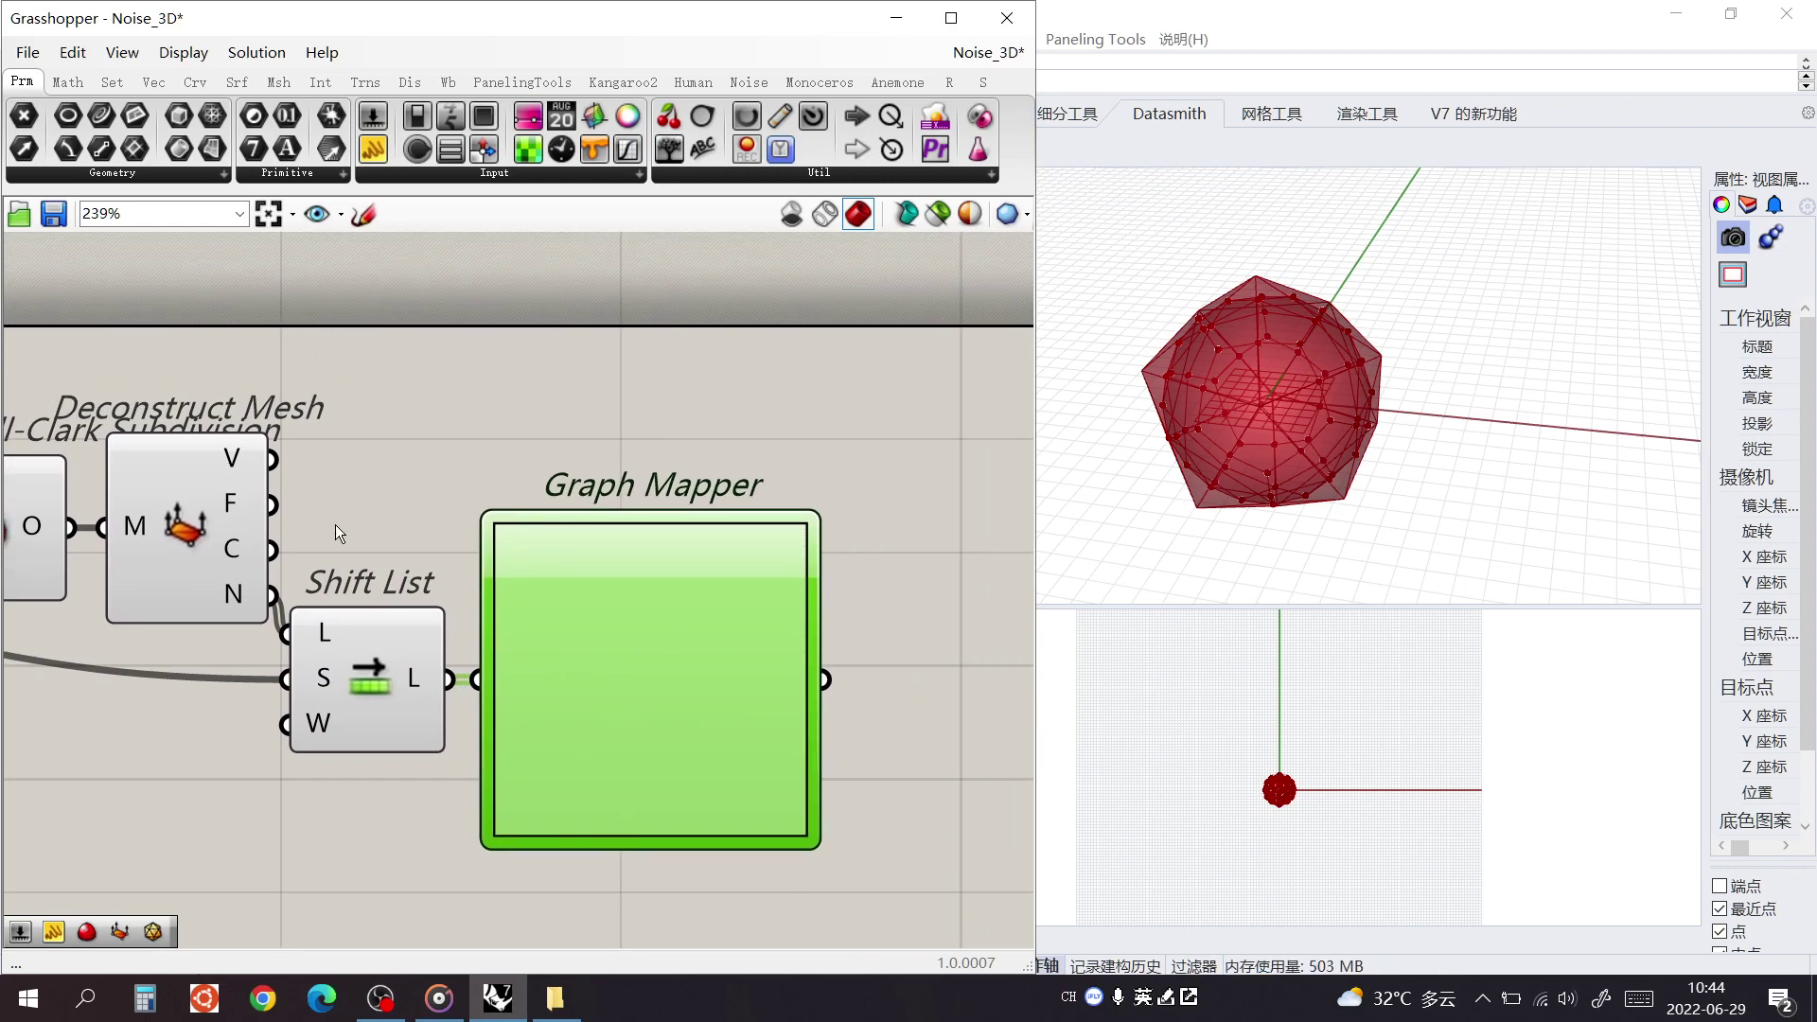
right_click(335, 525)
Set the Graph Mapper's graph type to Perlin
scroll(335, 525, "down", 2)
left_click(825, 683)
right_click_drag(824, 680, 761, 689)
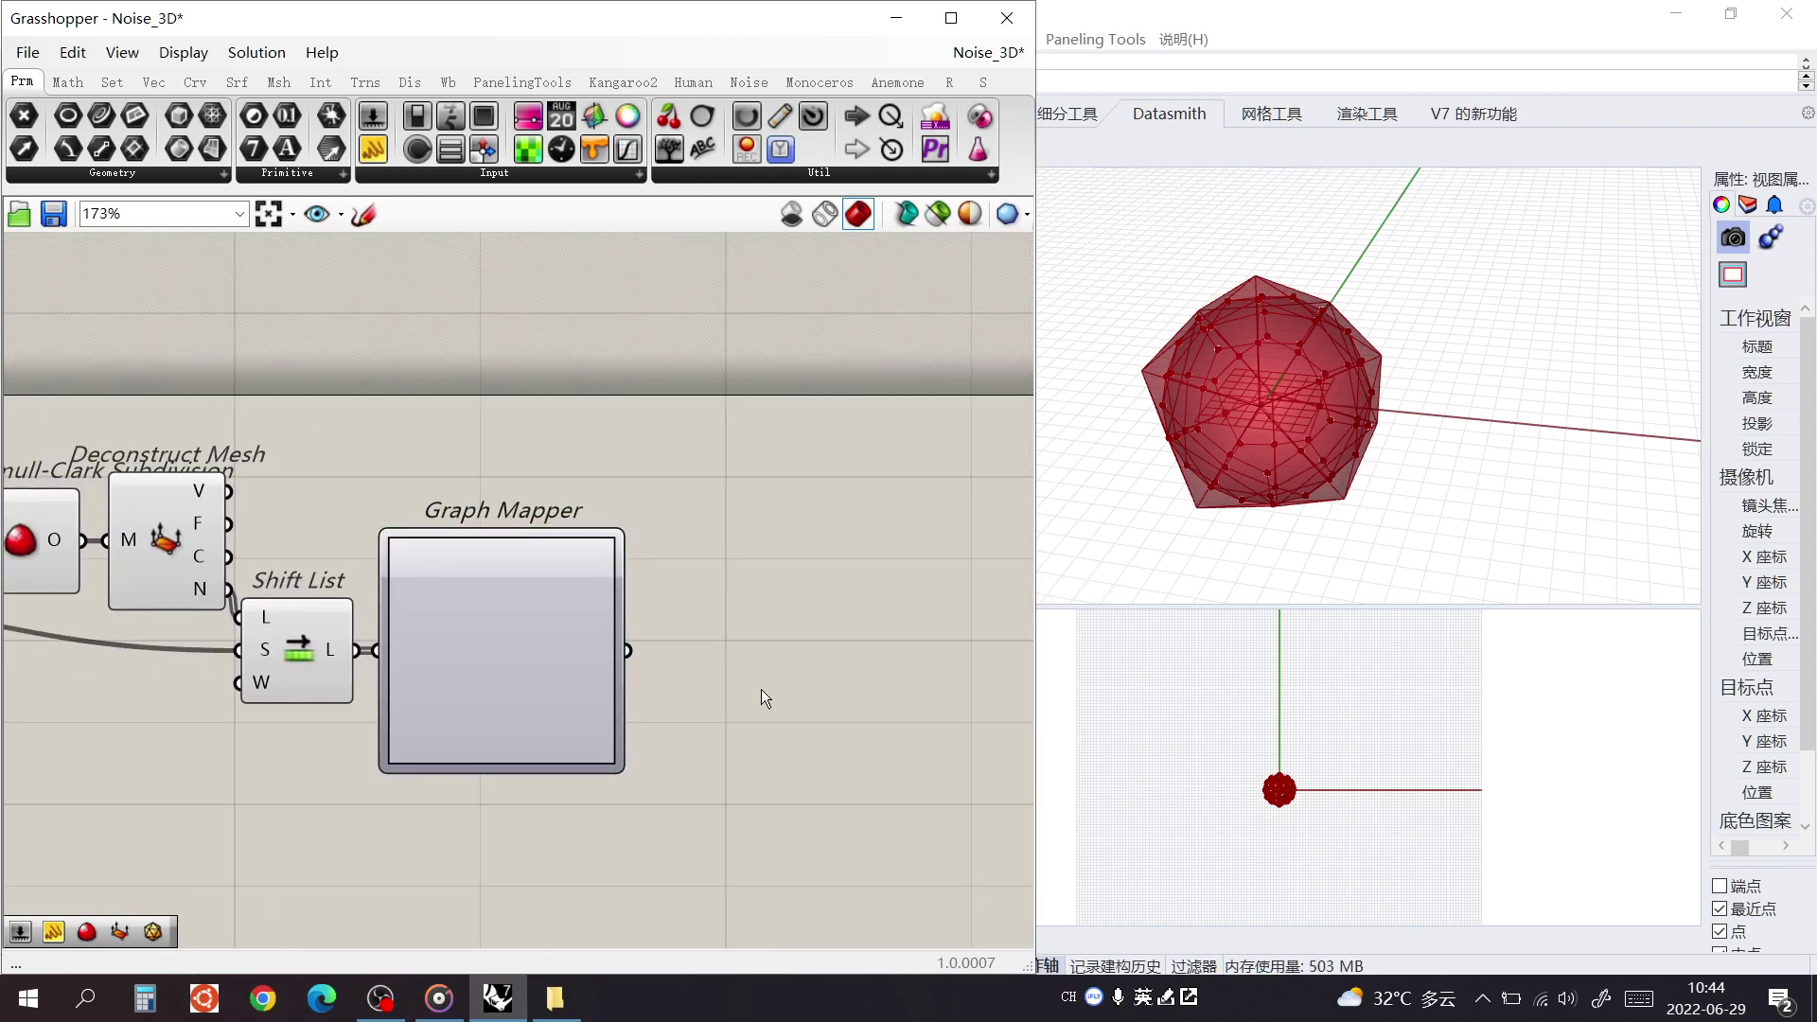
right_click(524, 641)
mouse_move(613, 910)
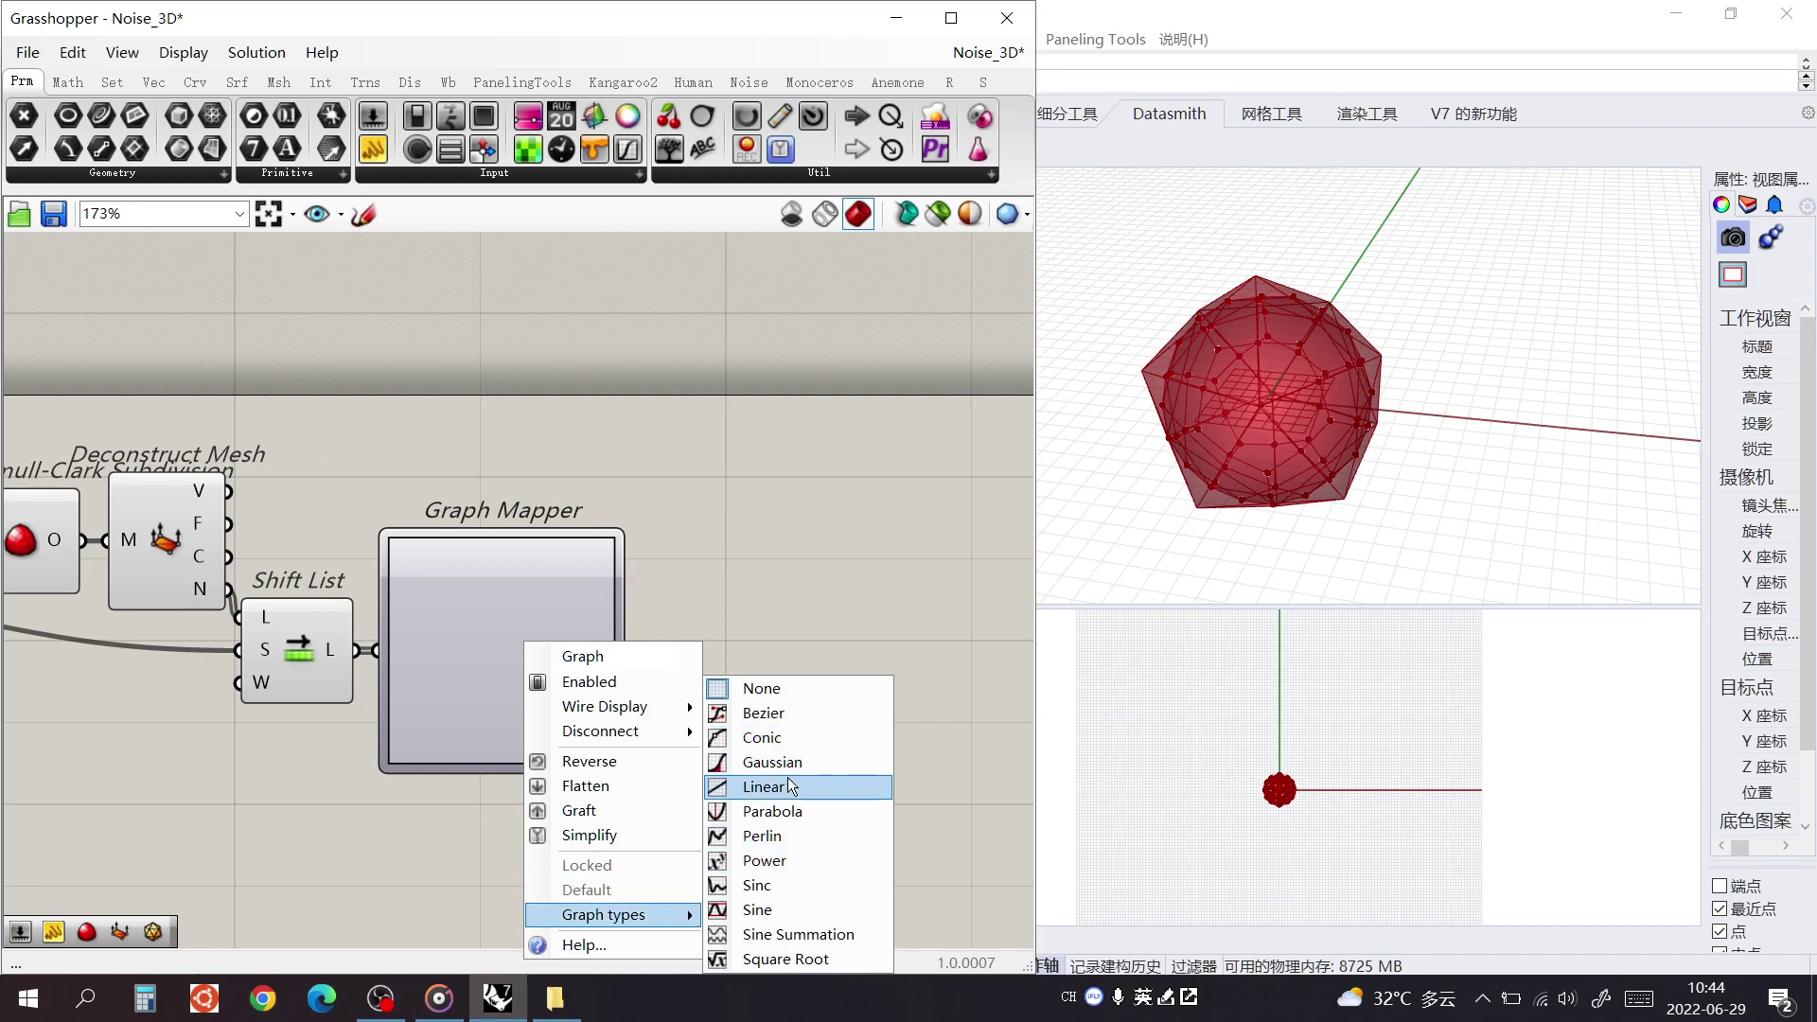
left_click(774, 835)
scroll(559, 653, "up", 2)
scroll(558, 653, "down", 2)
Add a Panel fed by the Graph Mapper's output, and shift the Perlin curve's centre handle left and slightly down
double_click(718, 663)
type("//")
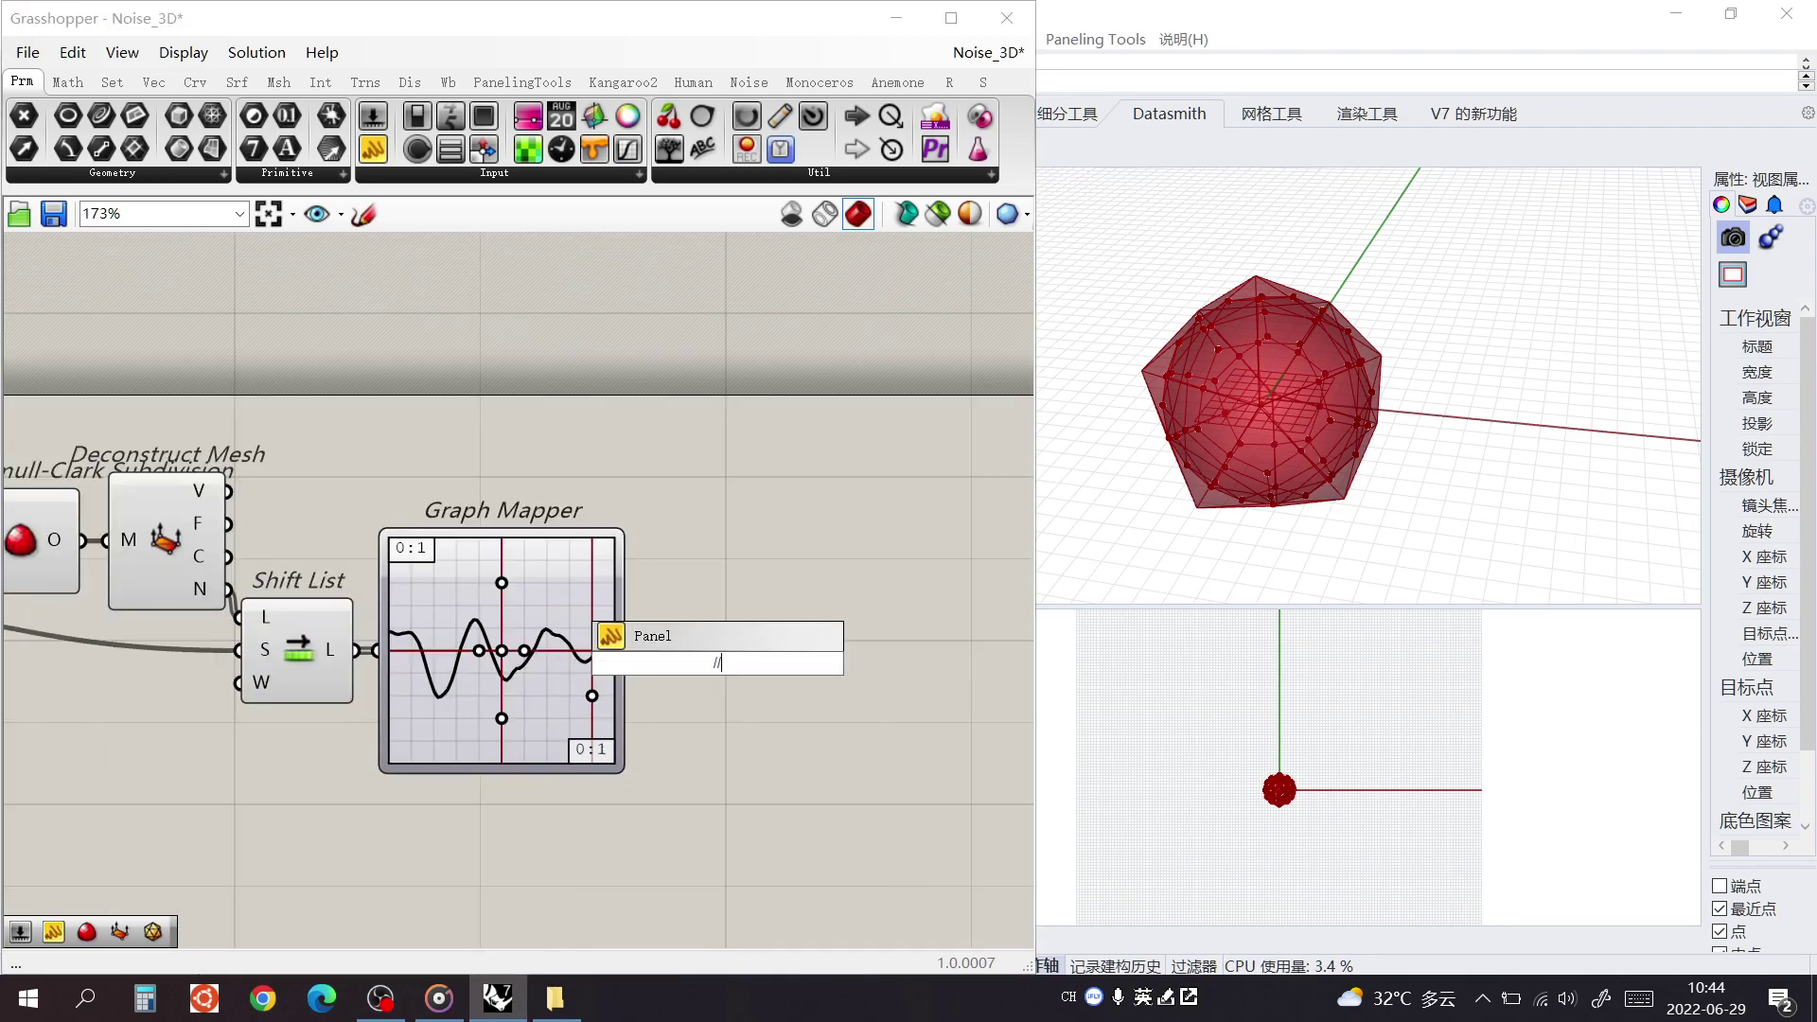
key("Return")
left_click_drag(717, 662, 869, 714)
left_click_drag(626, 650, 730, 712)
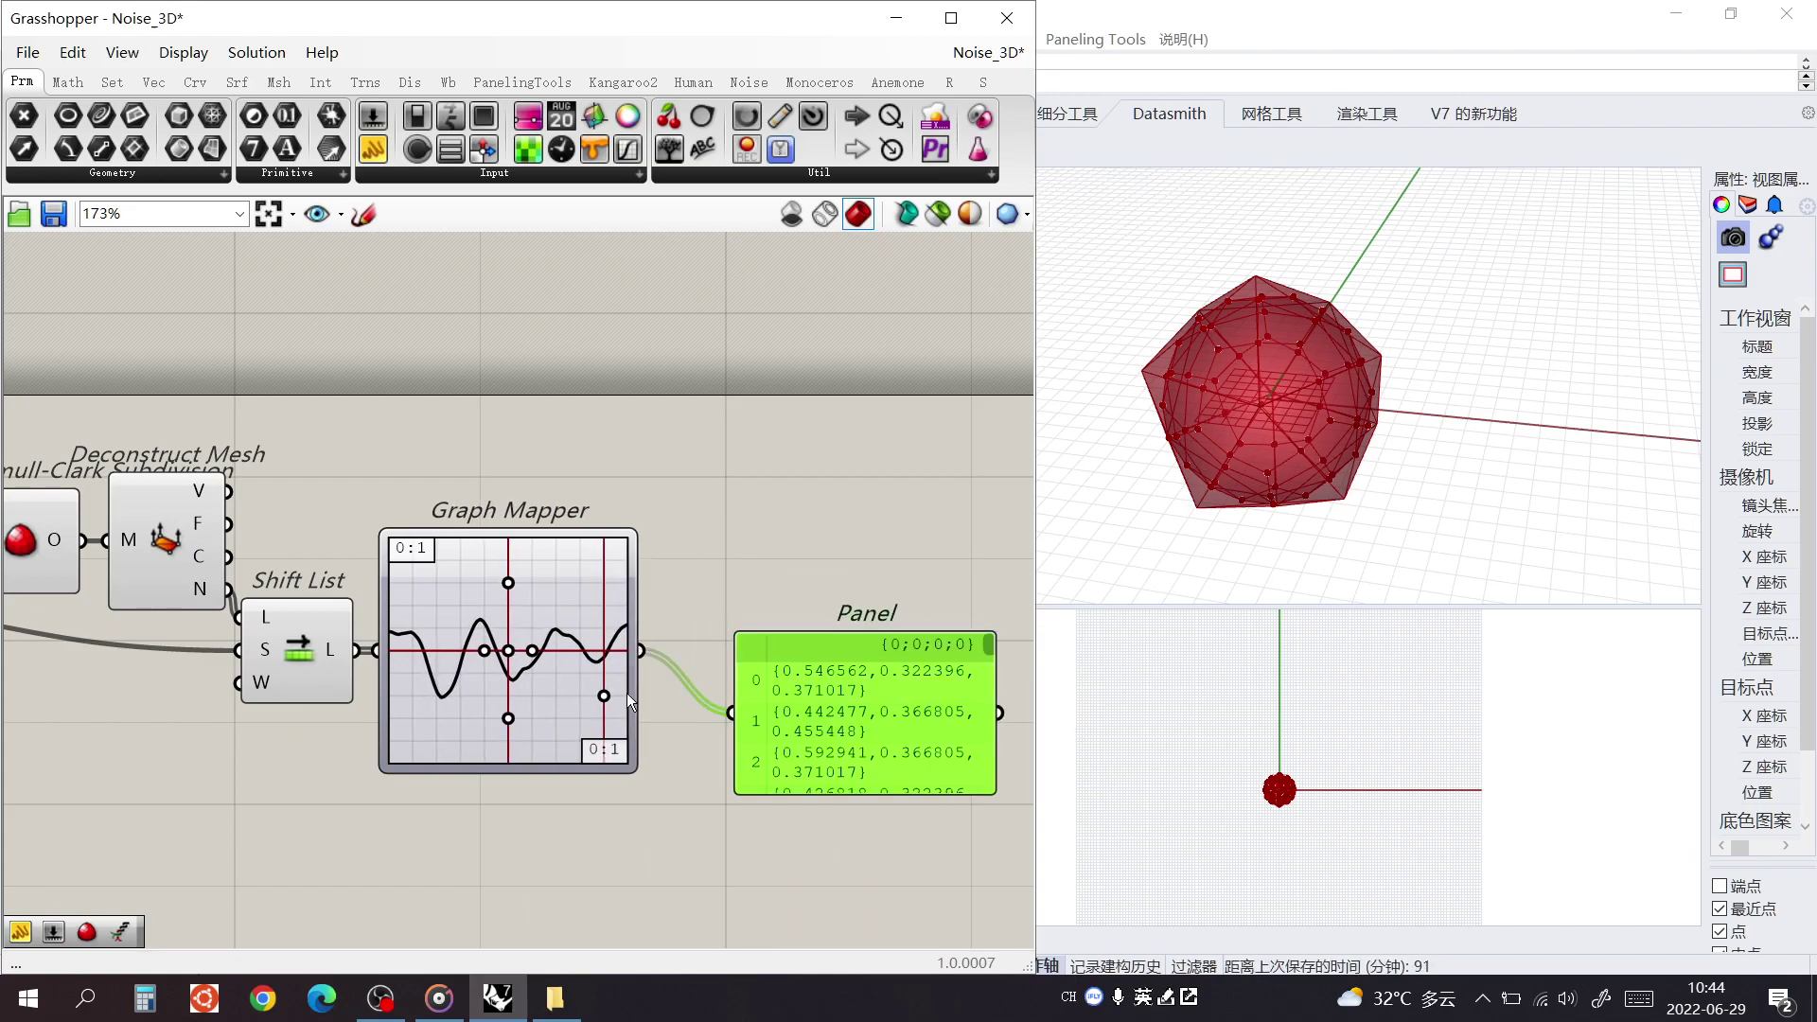
left_click_drag(511, 645, 456, 663)
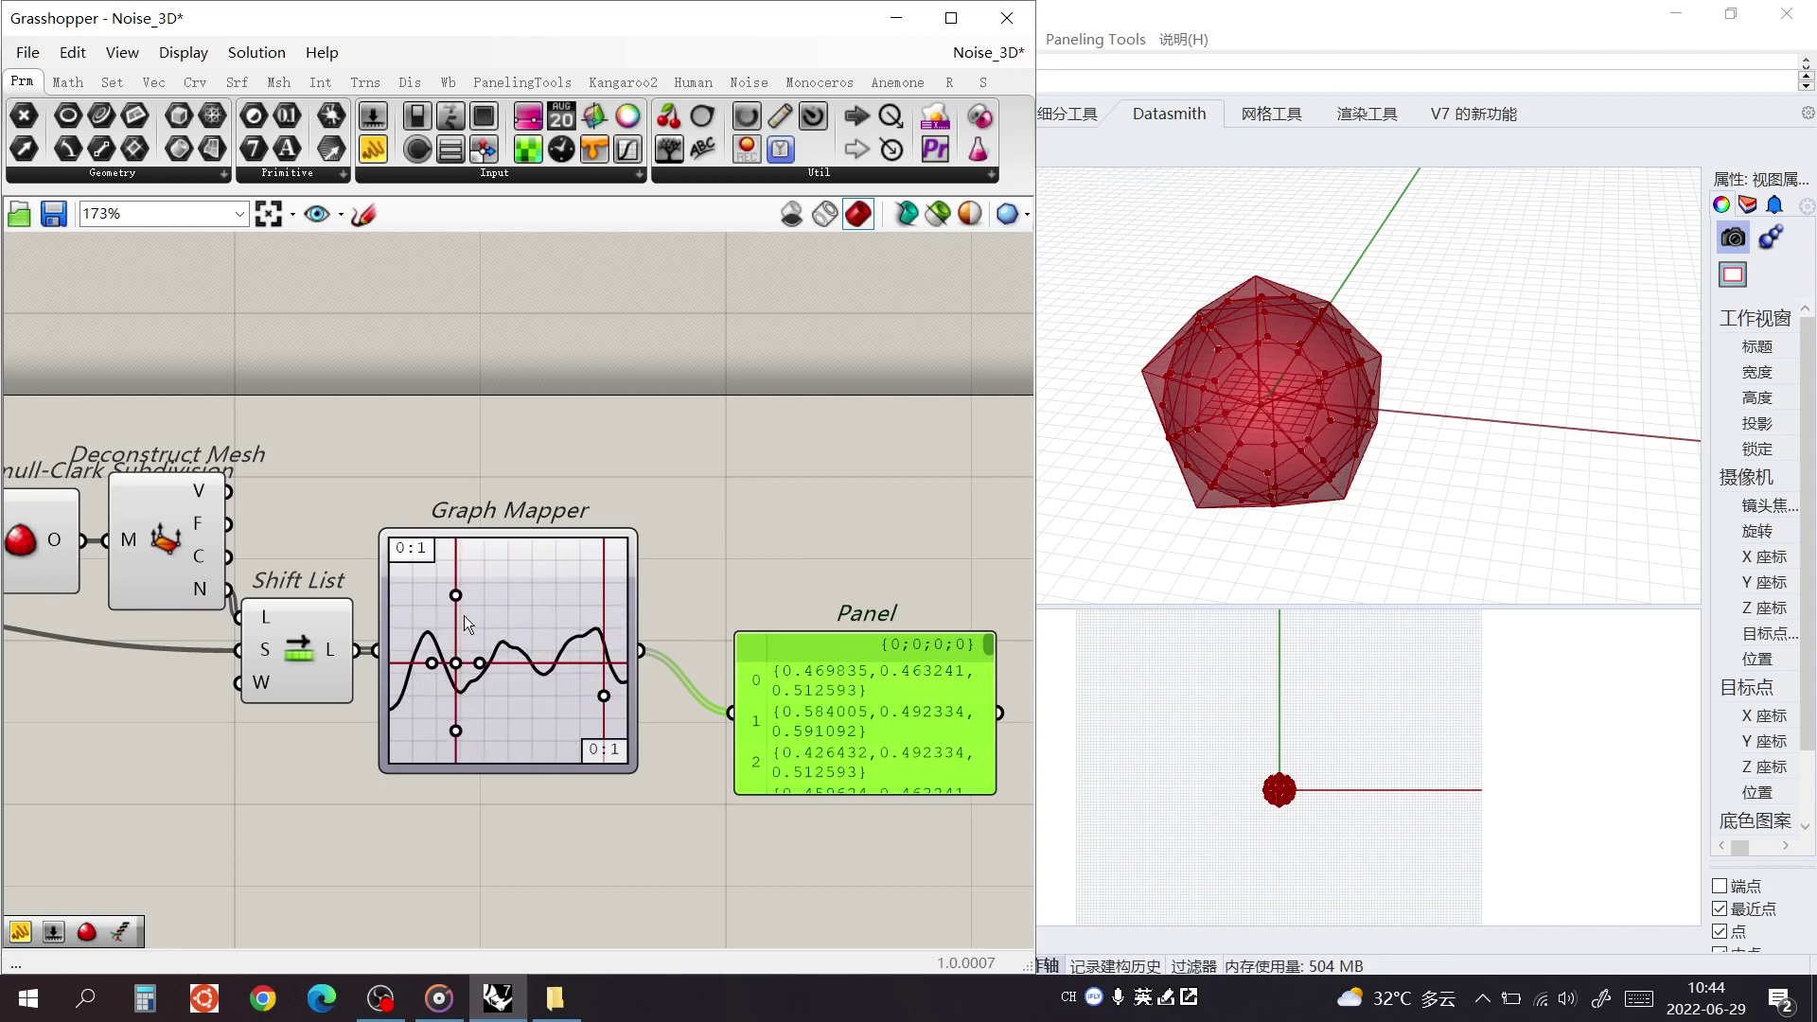
left_click(479, 601)
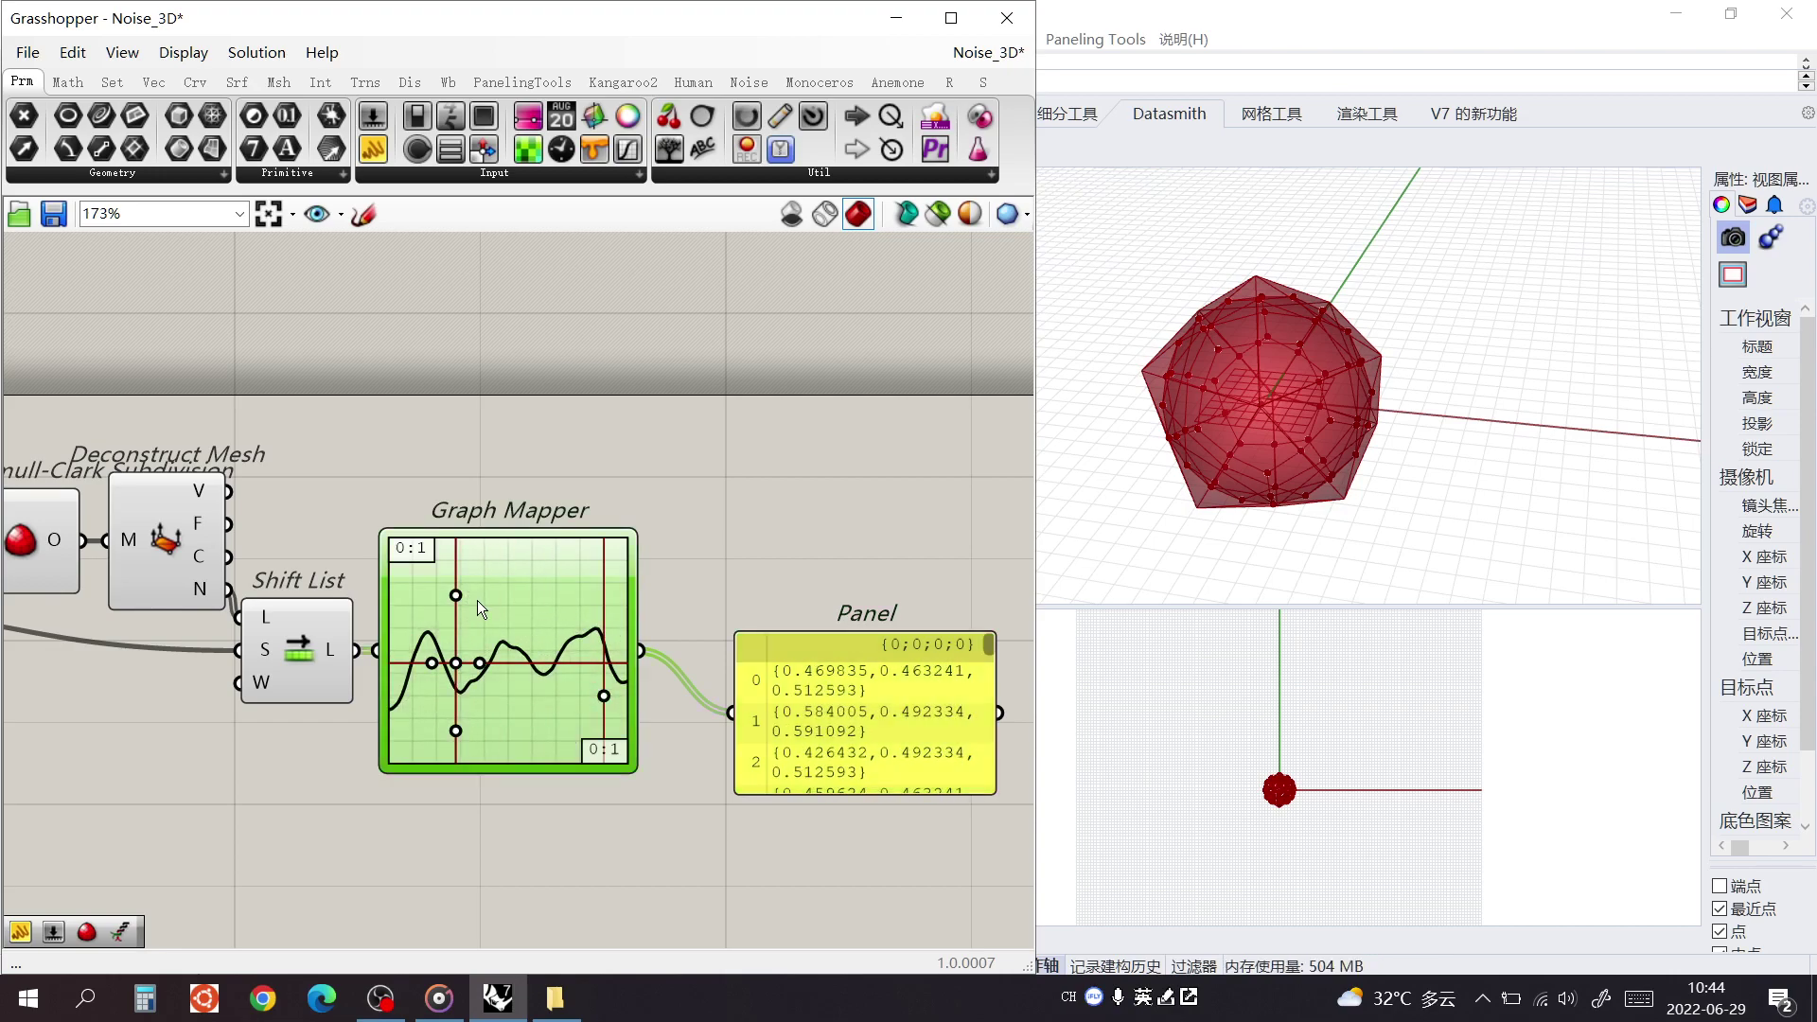
Add a Move component above the Panel, and add an Amplitude component
double_click(759, 466)
type("move")
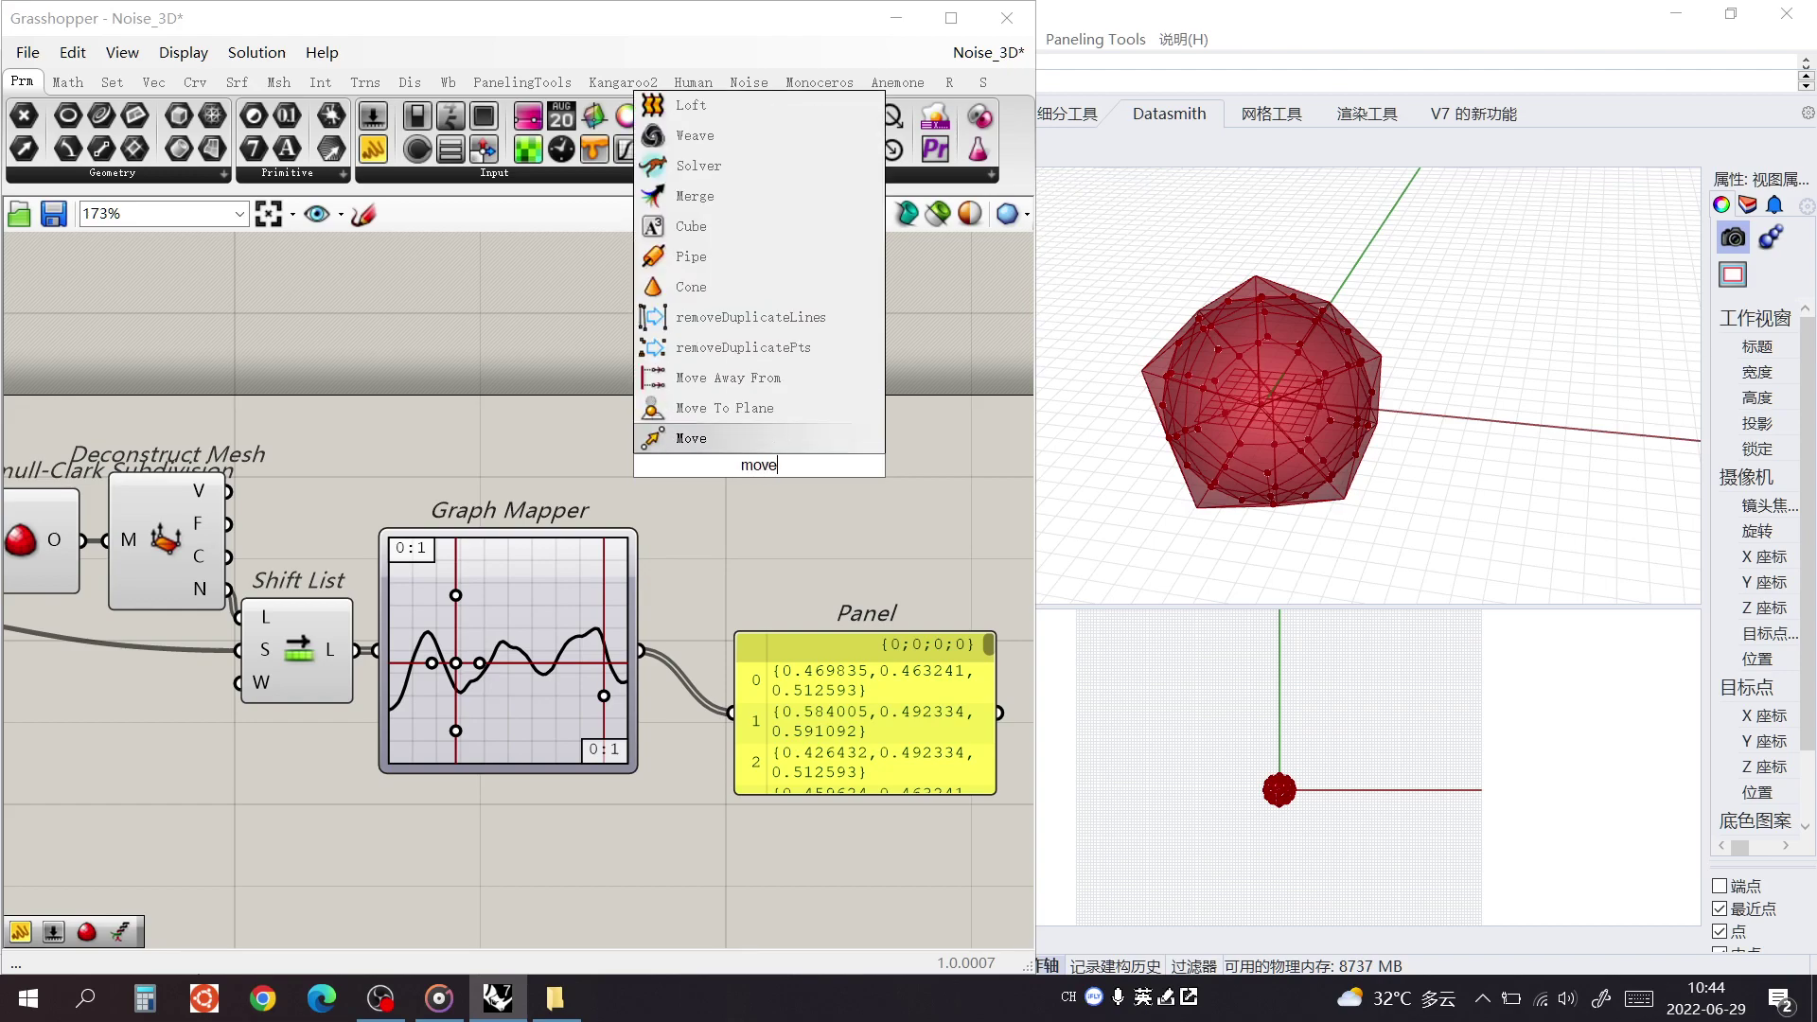
key("Return")
key("F4")
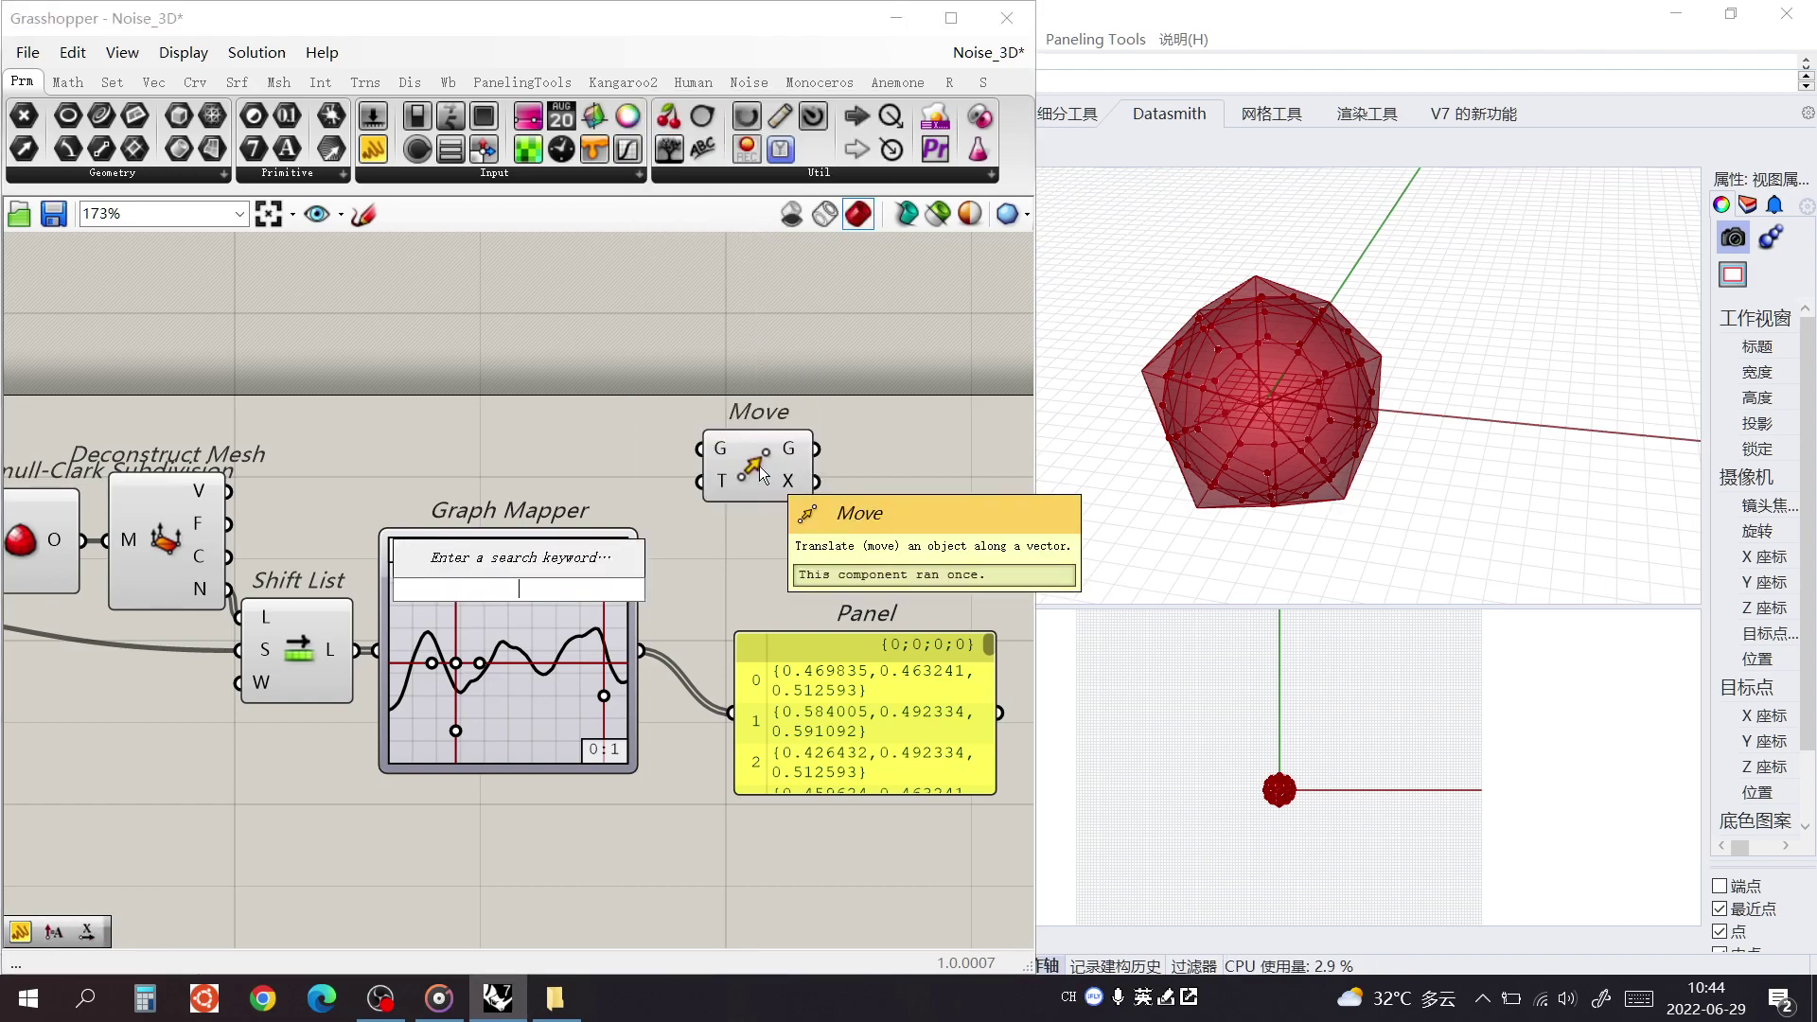
type("ap")
key("BackSpace")
type("m")
key("Return")
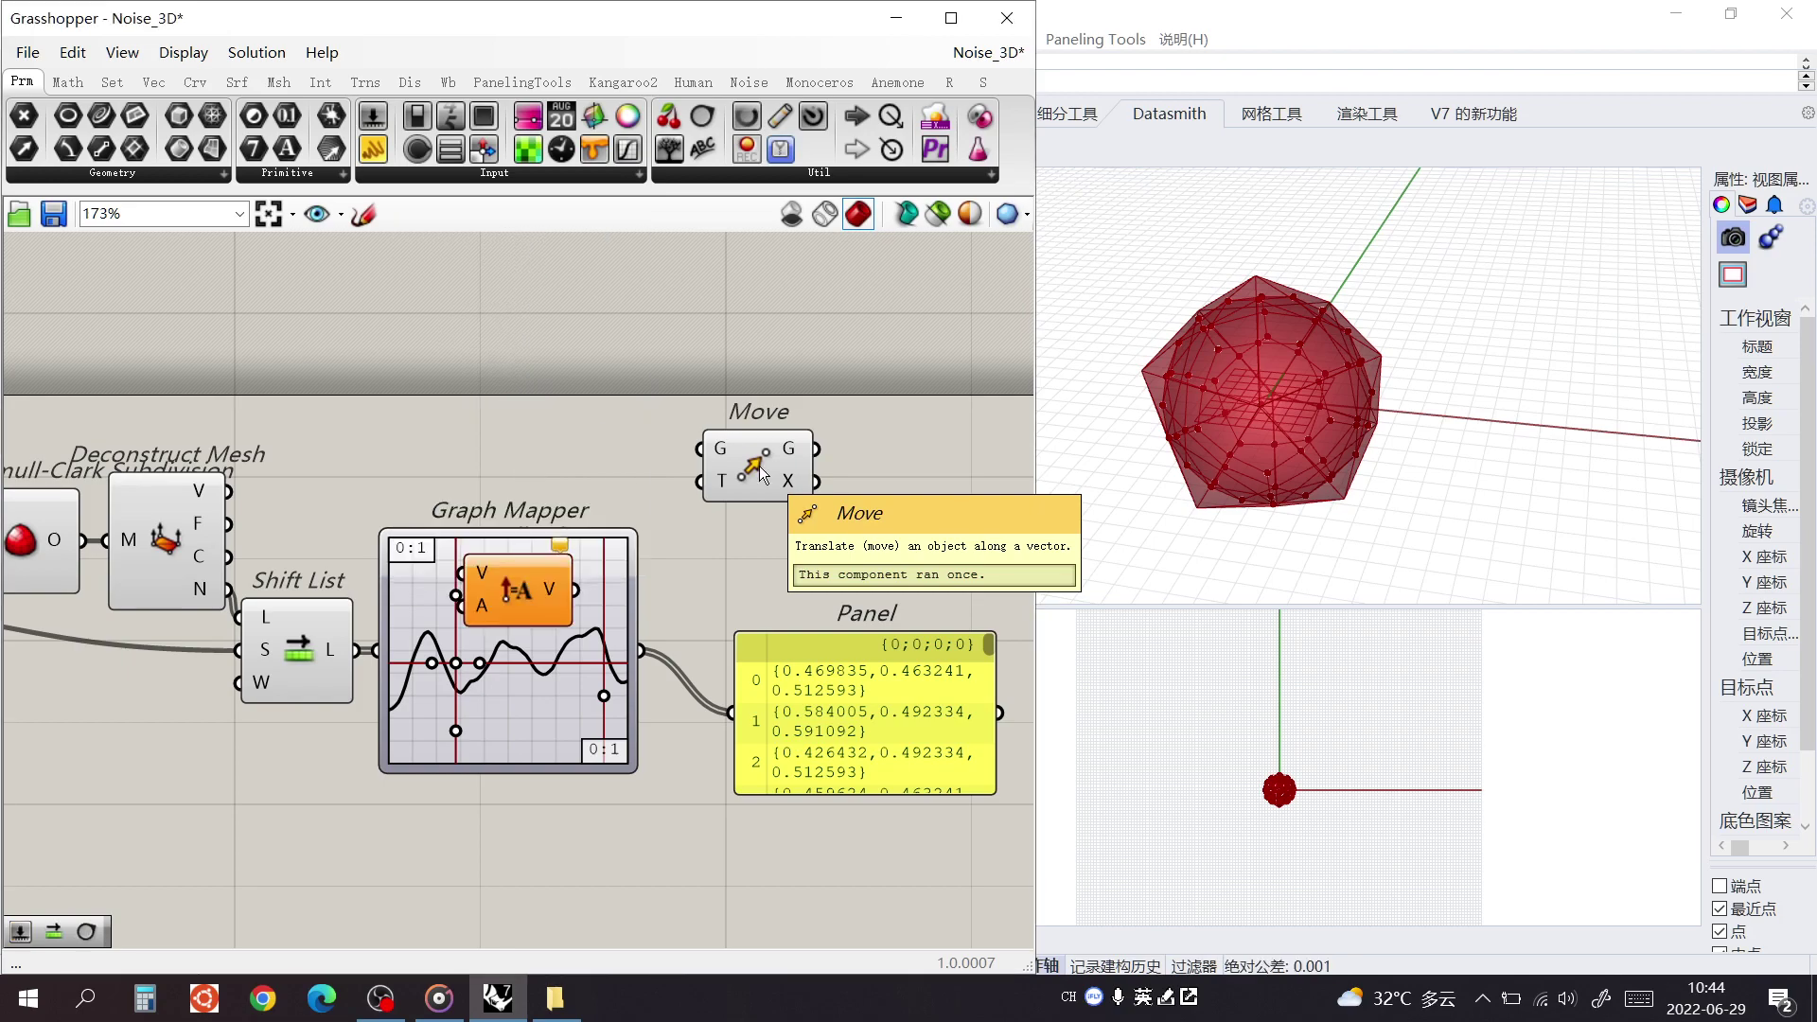
Add a Construct Mesh component and place it to the right of Move
key("F4")
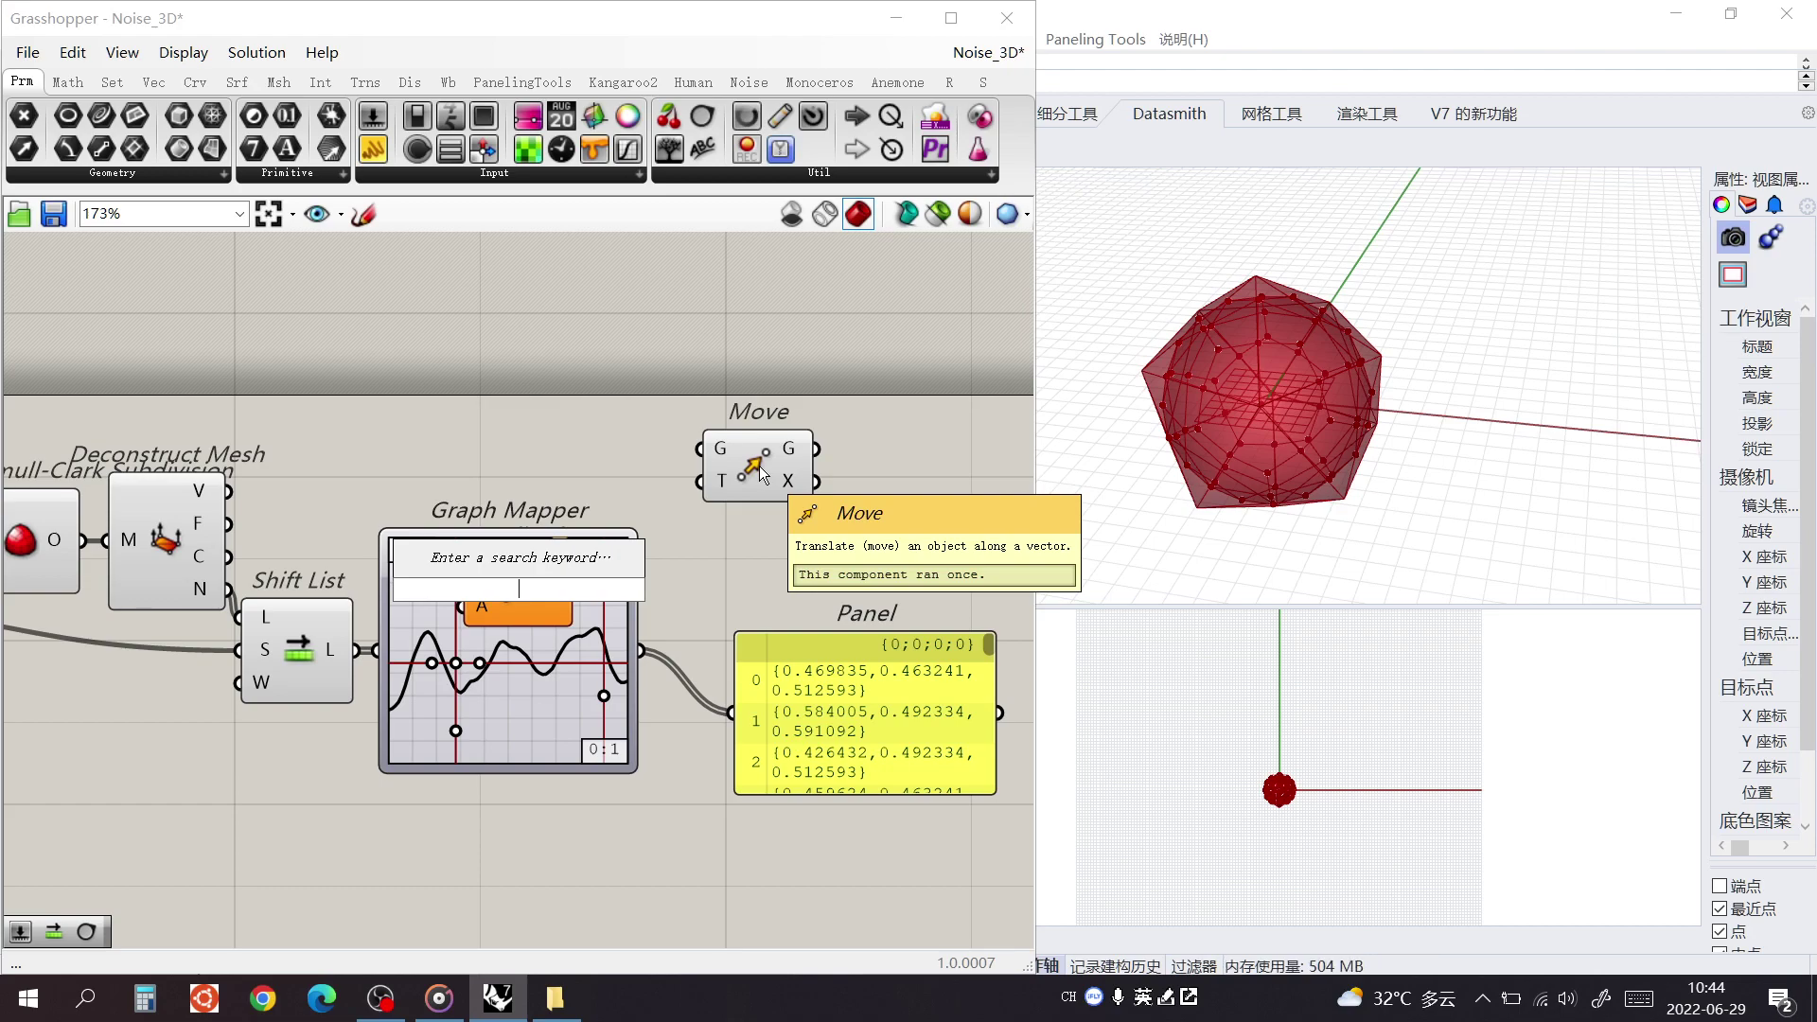
type("co")
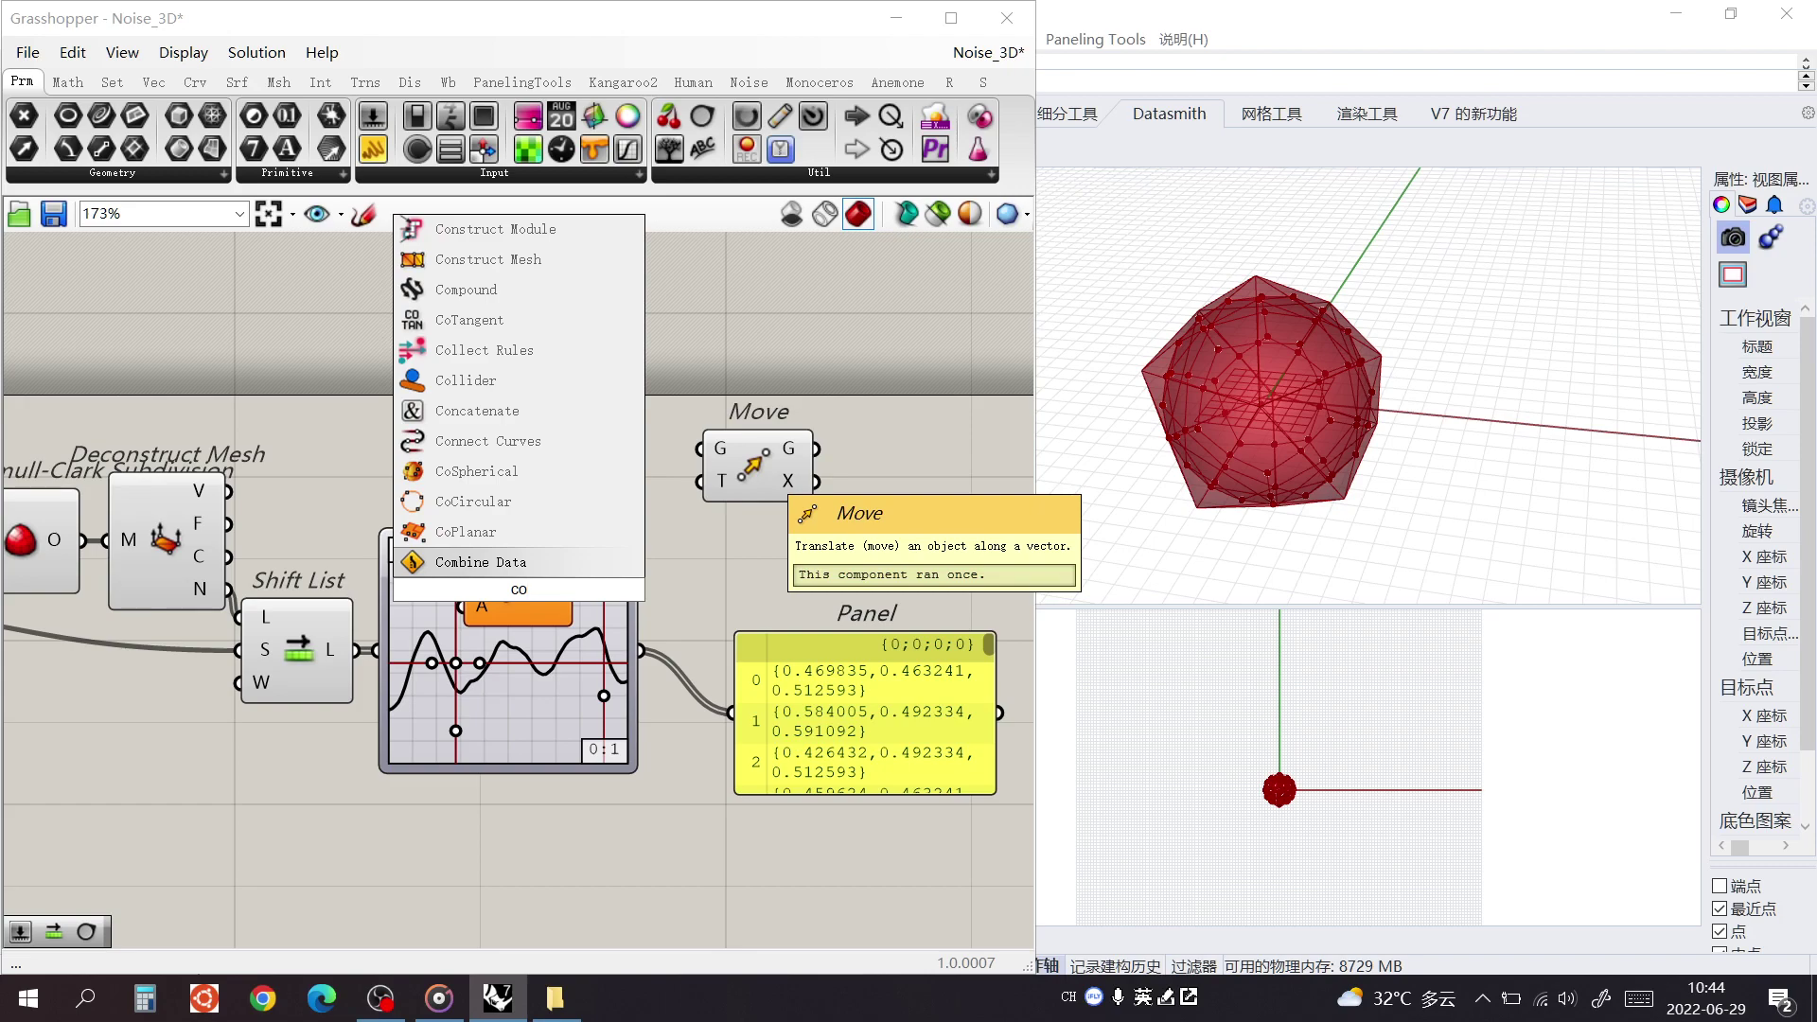
type("n des")
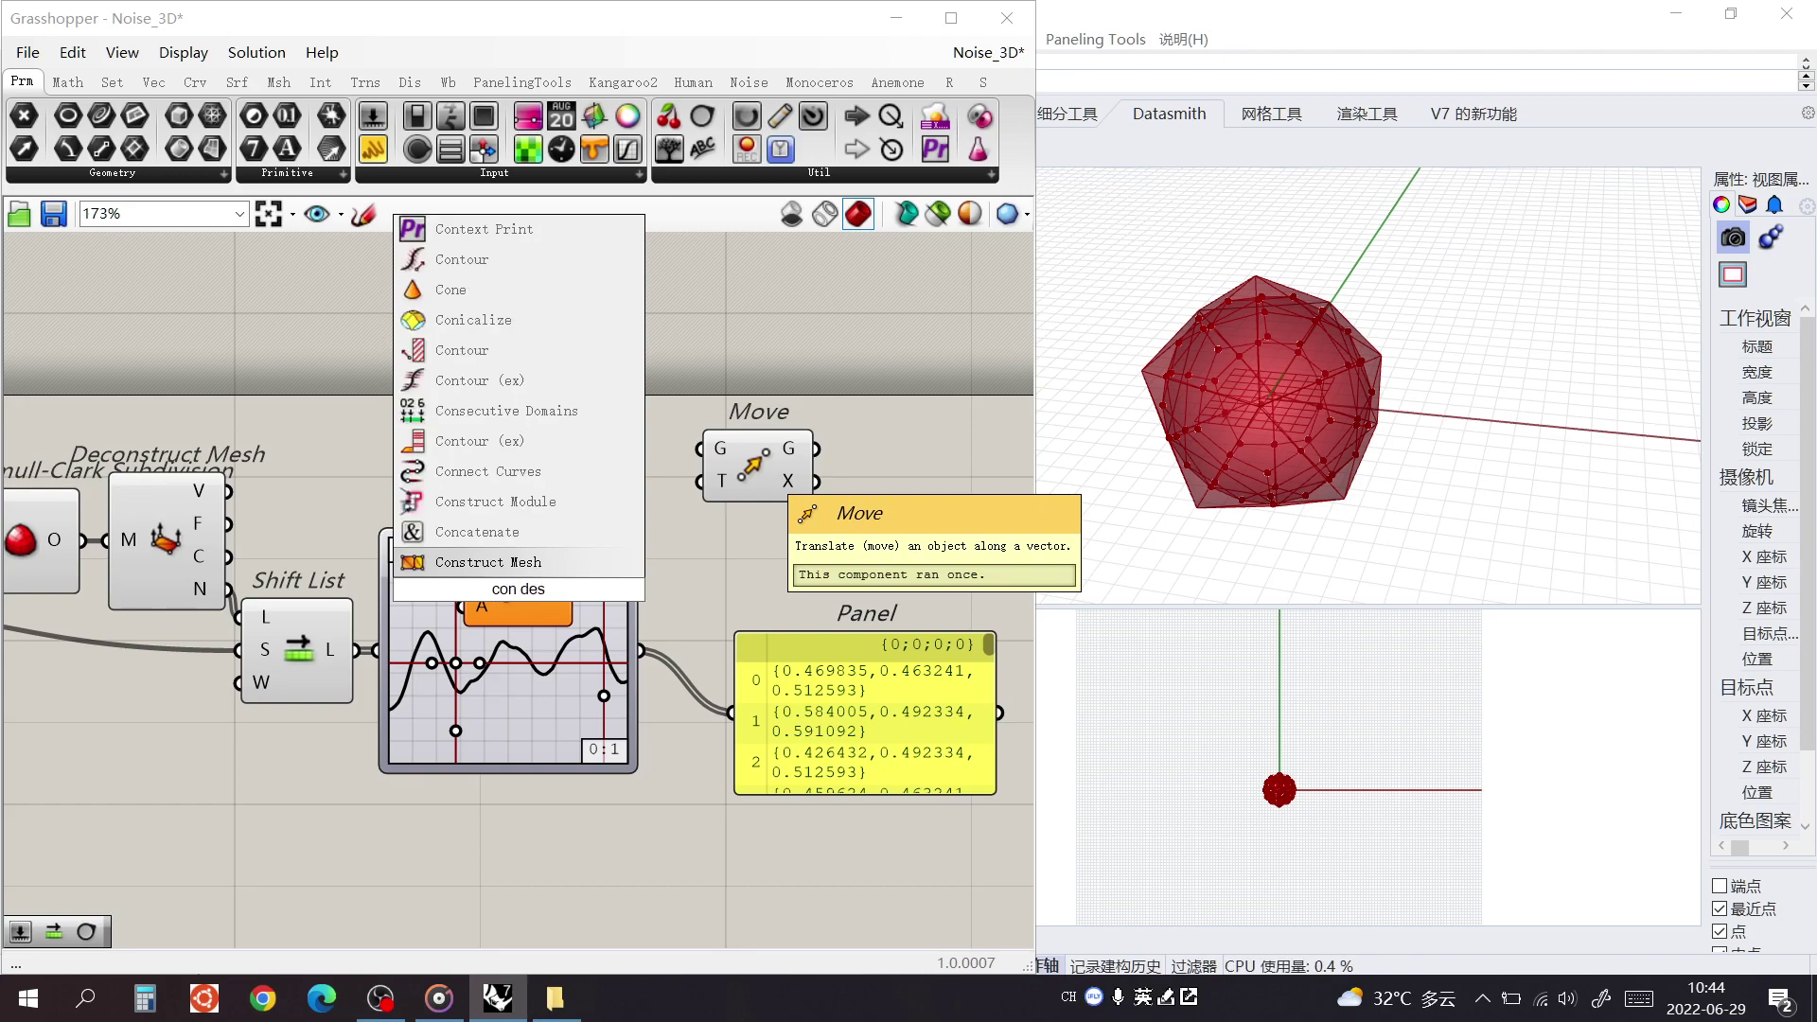
key("Return")
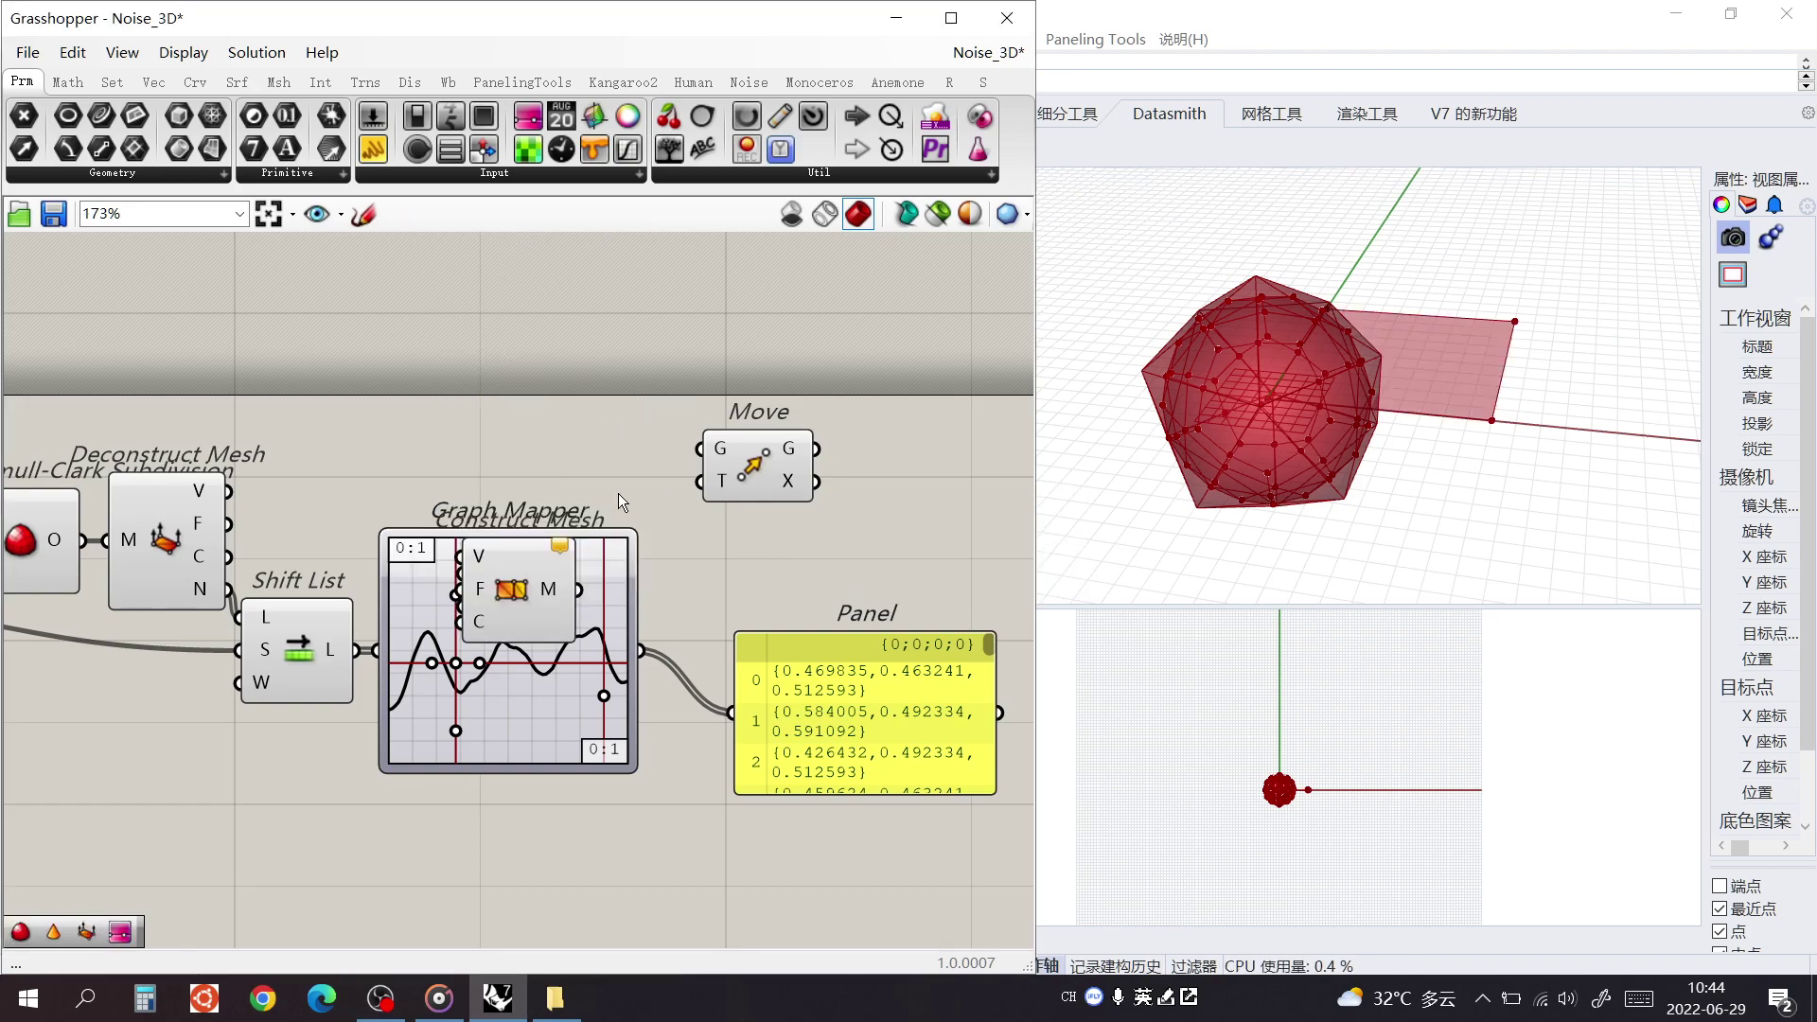
left_click_drag(536, 598, 991, 517)
left_click_drag(764, 476, 800, 509)
left_click_drag(963, 508, 992, 478)
Shift the Panel, Graph Mapper and Shift List down, and place Amplitude between the Graph Mapper and Move
left_click_drag(848, 655, 776, 856)
right_click_drag(732, 608, 722, 628)
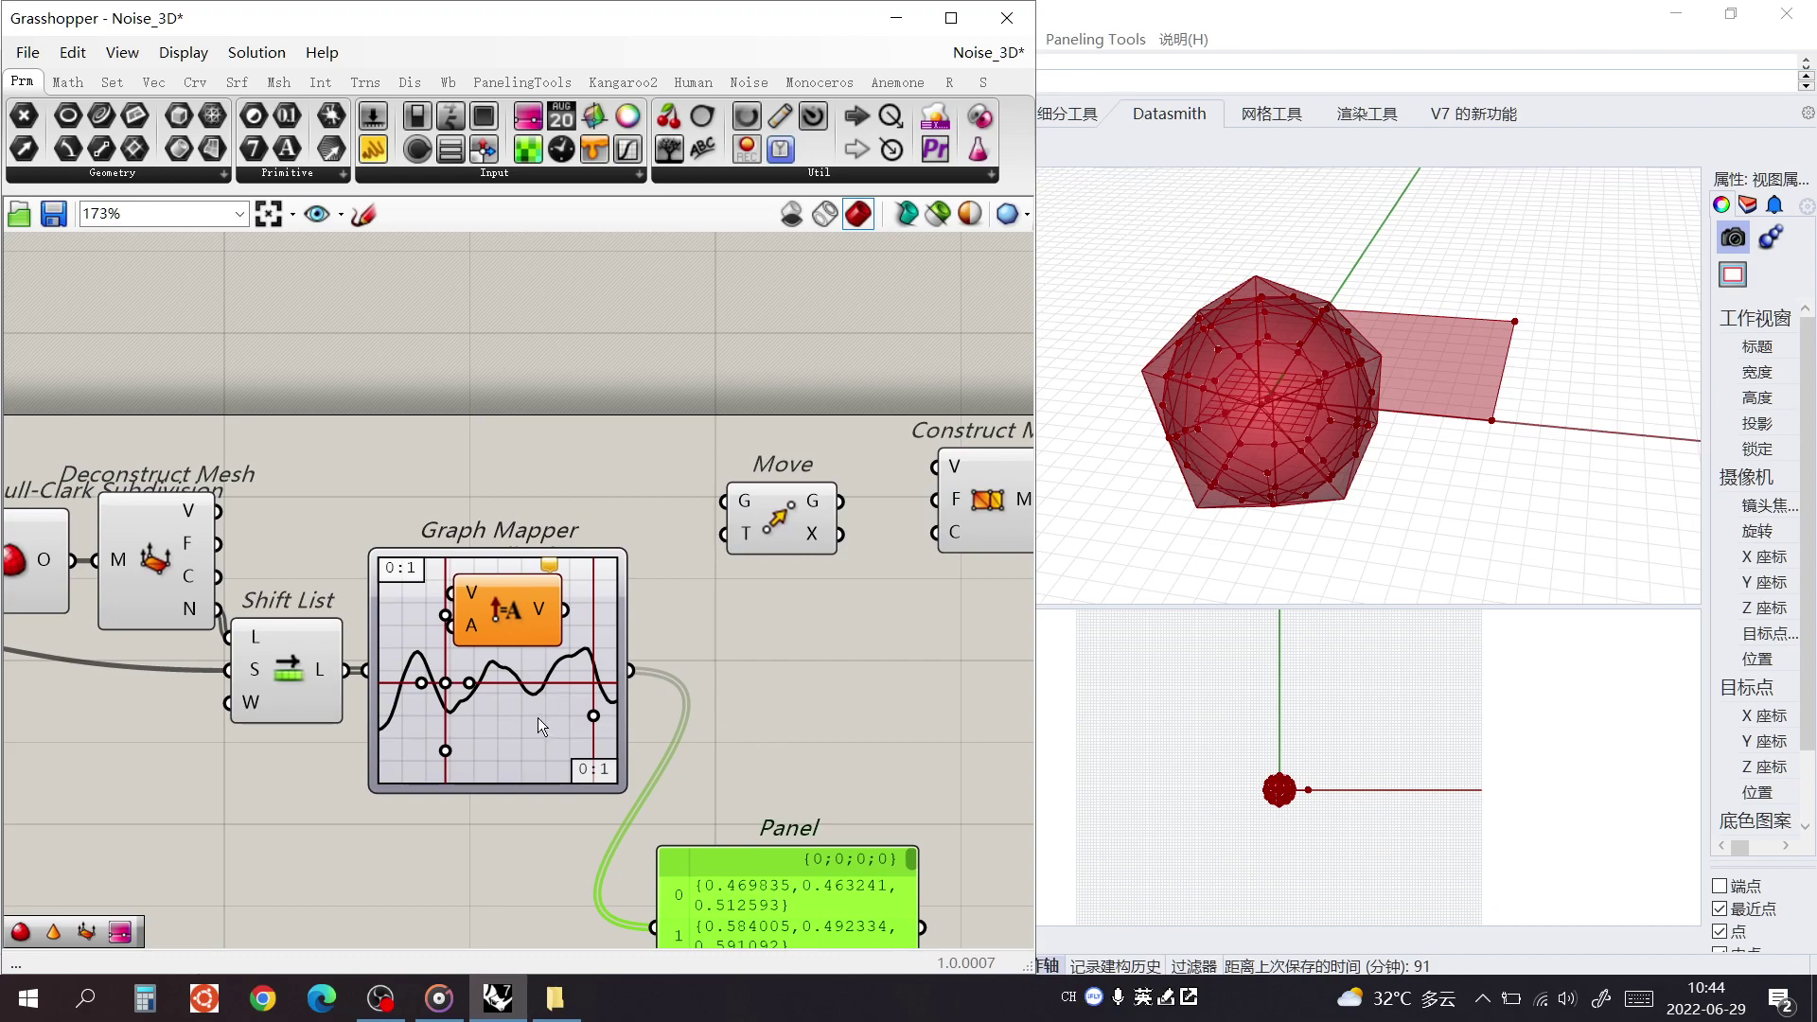
left_click_drag(542, 720, 544, 761)
left_click_drag(280, 683, 269, 715)
left_click_drag(475, 620, 538, 703)
Connect Deconstruct Mesh's N to Amplitude's V, the Graph Mapper to Amplitude's A, and Amplitude's output to Move's T
left_click_drag(216, 609, 673, 650)
left_click_drag(764, 544, 803, 545)
left_click_drag(781, 670, 757, 541)
right_click_drag(606, 515, 600, 531)
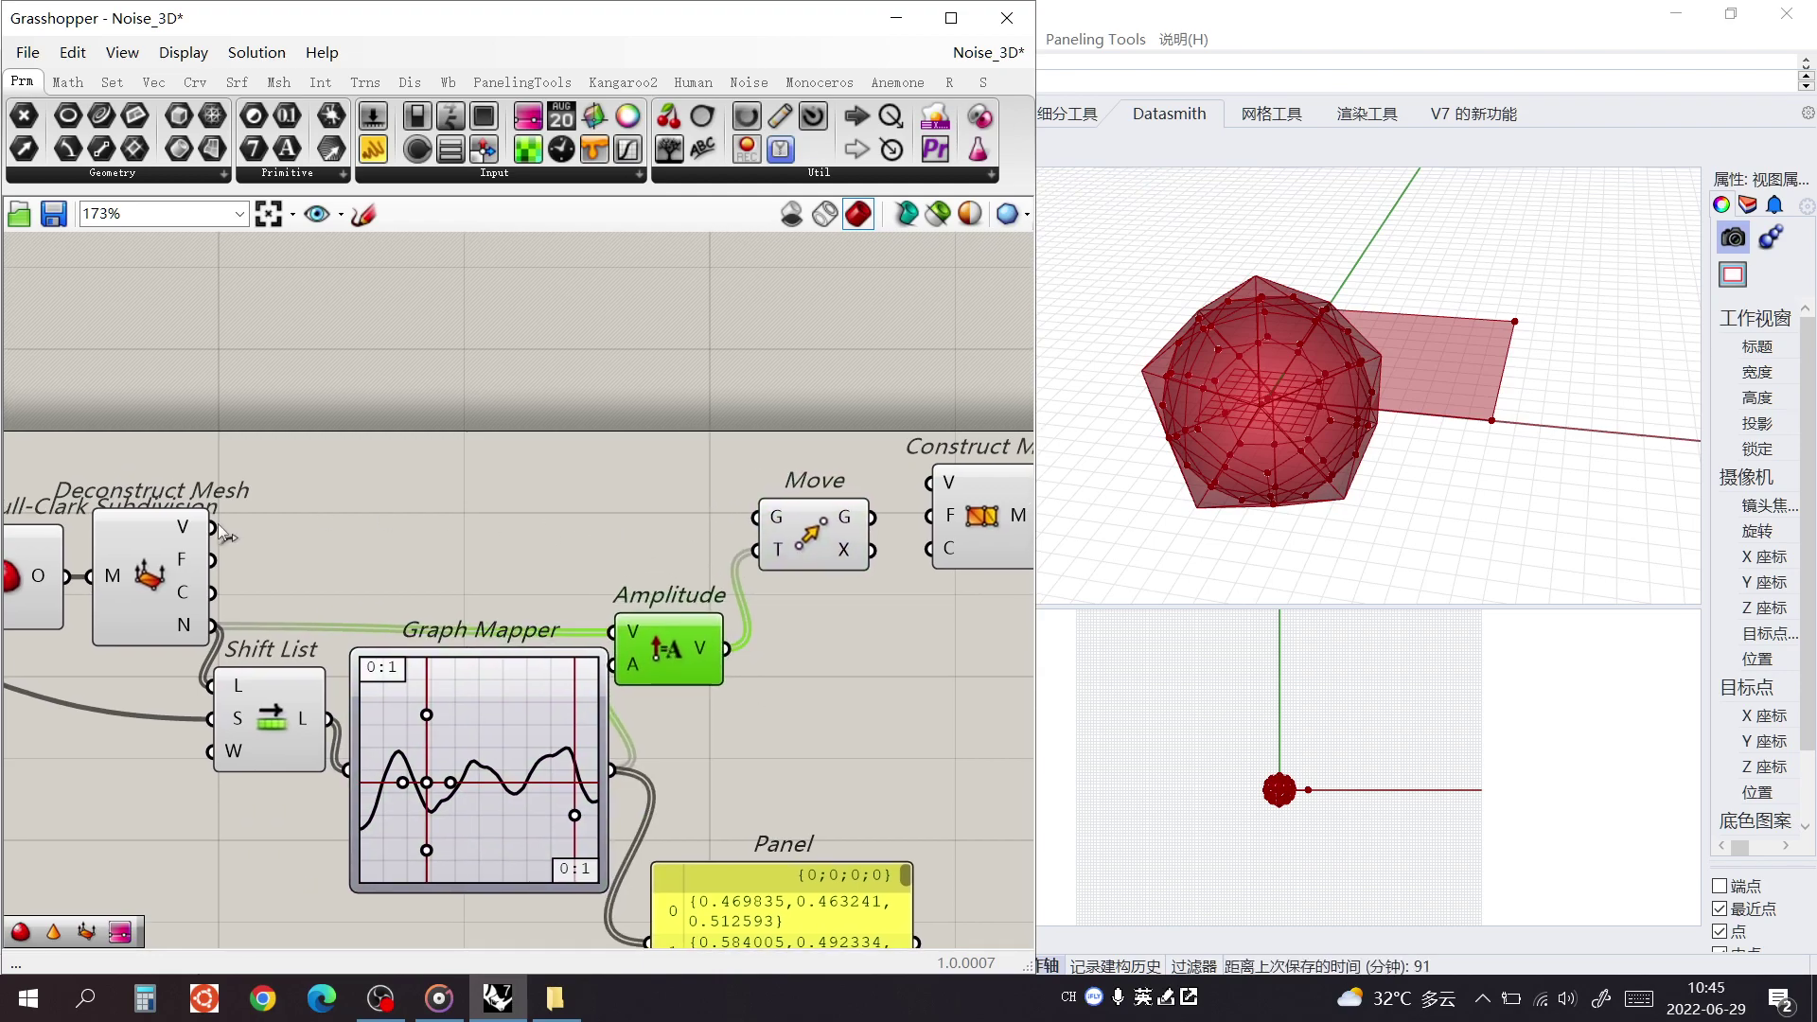
Connect Deconstruct Mesh's V output to Move's G input and examine the moved points in the viewport
left_click_drag(215, 528, 757, 518)
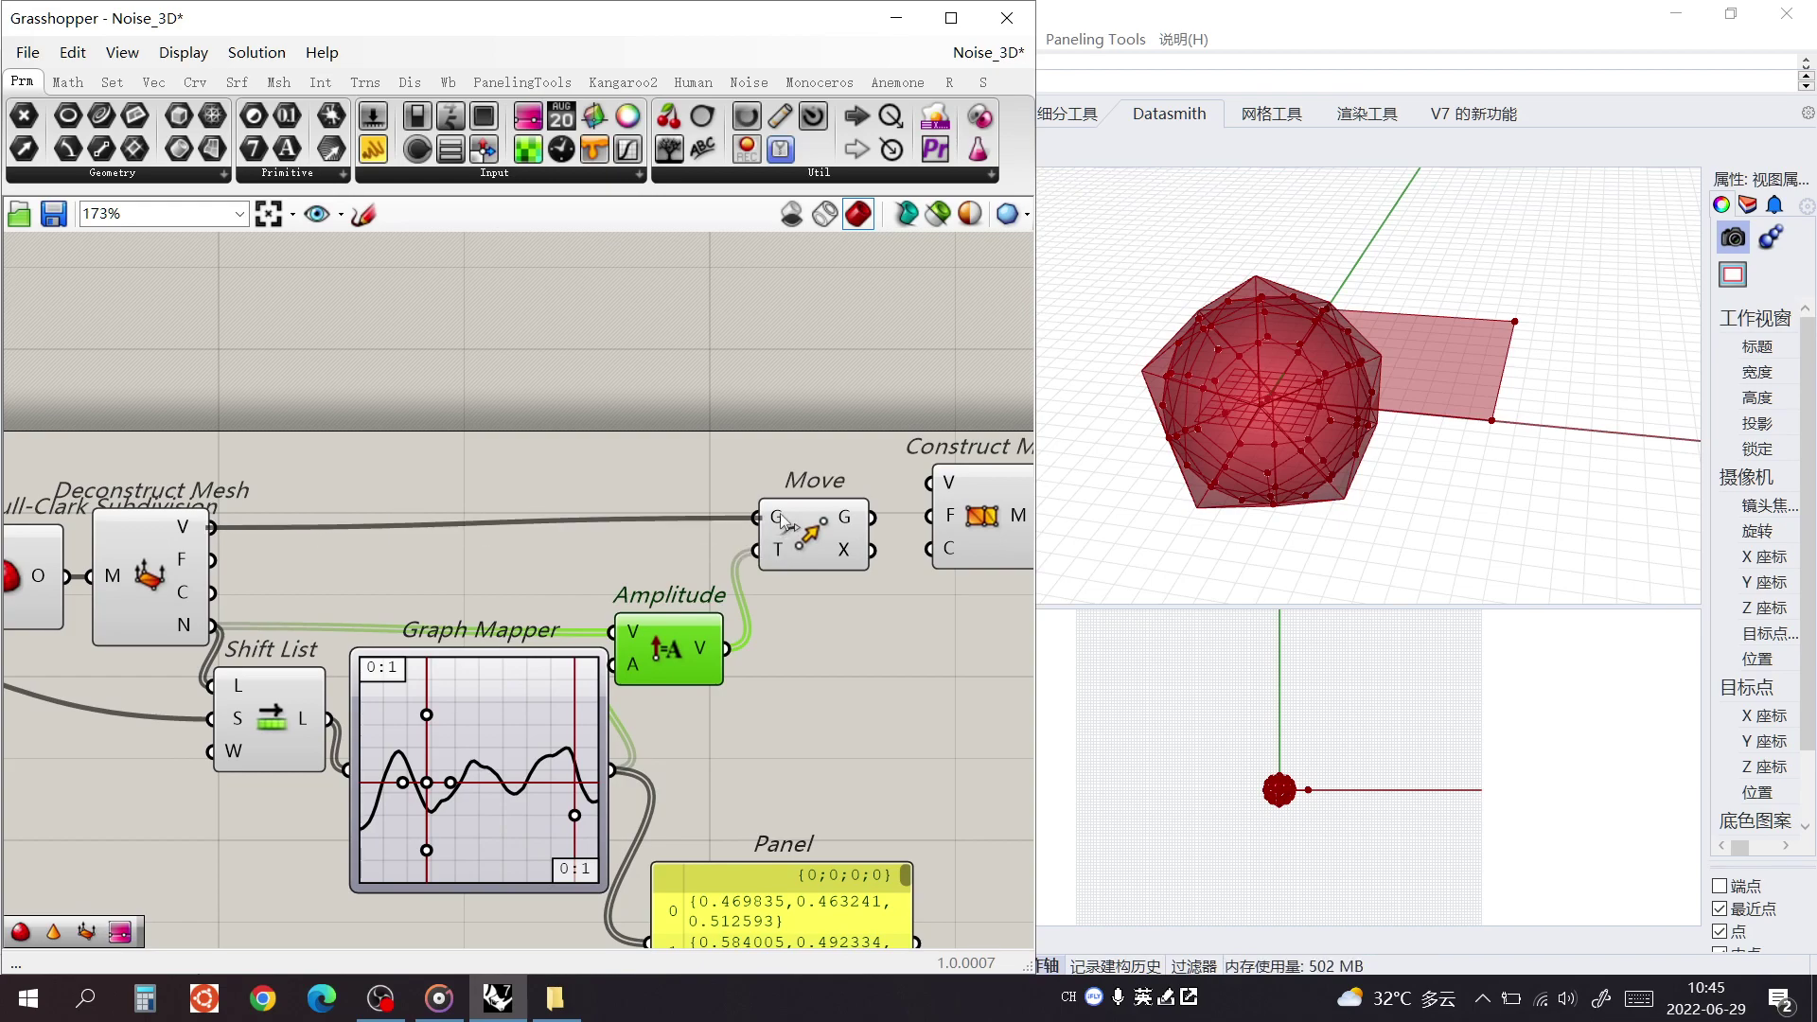
right_click_drag(1492, 398, 1363, 436)
scroll(691, 575, "down", 3)
scroll(690, 575, "up", 3)
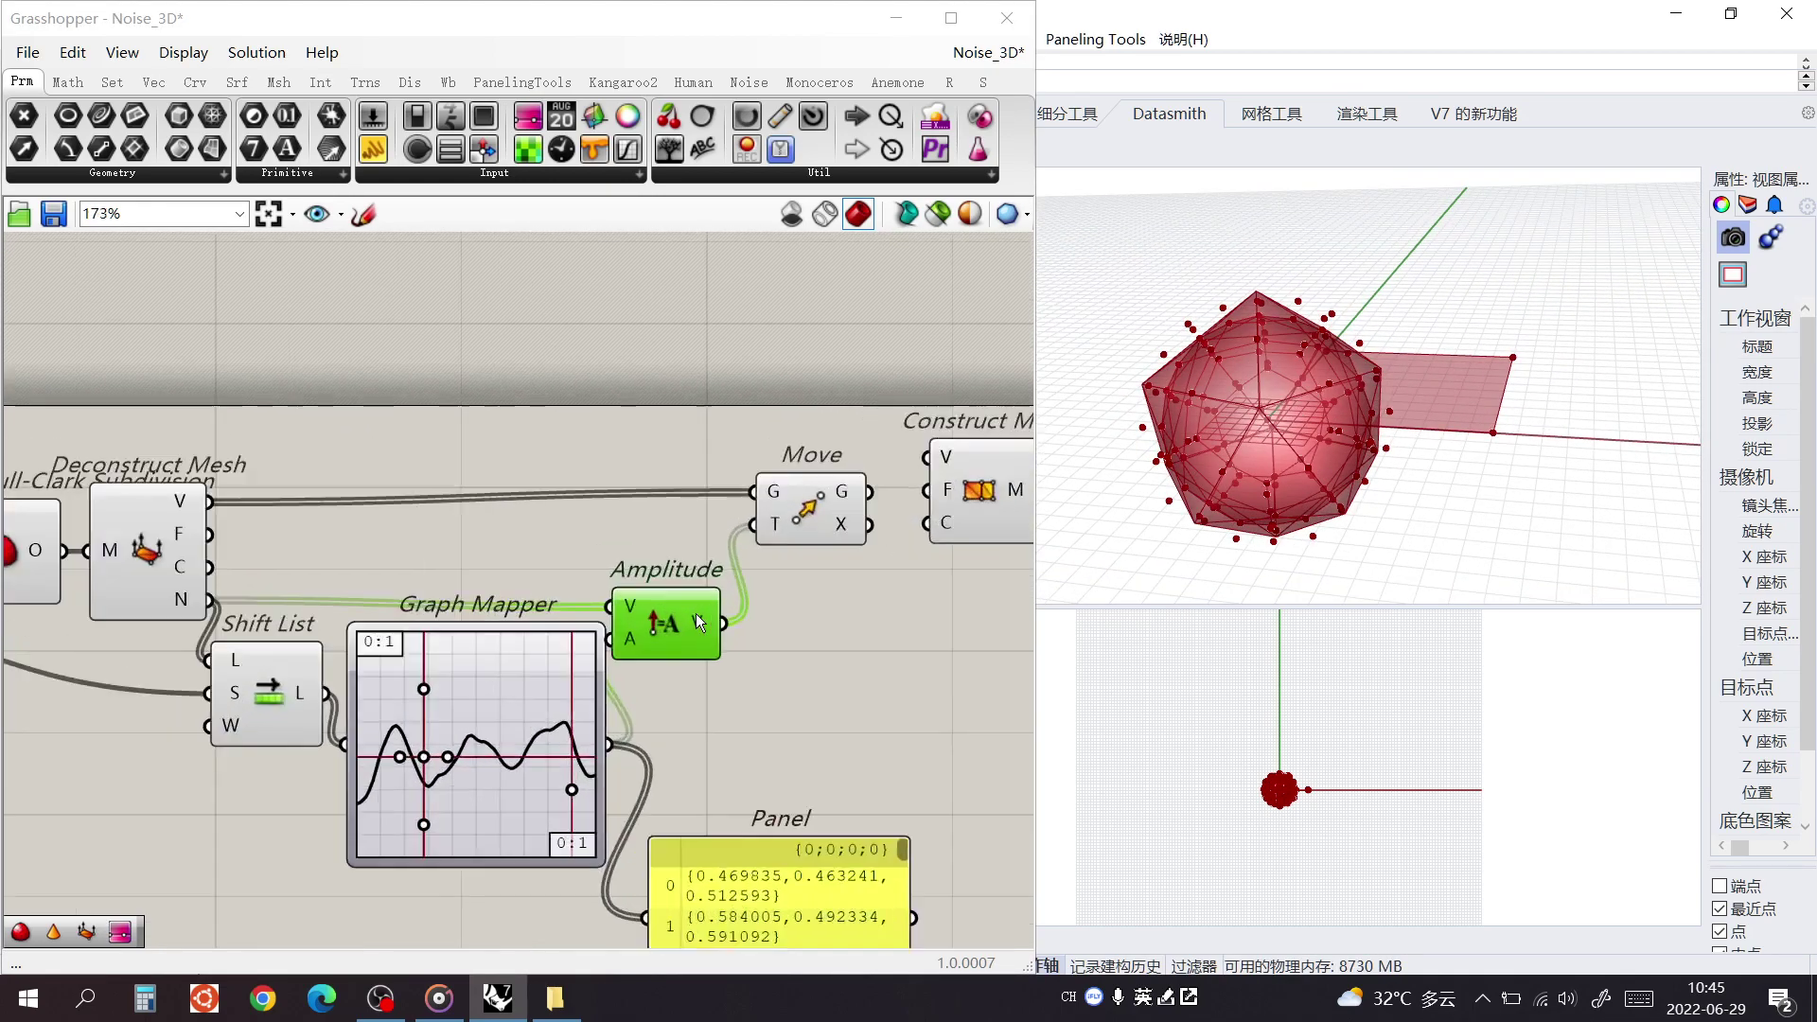
left_click(776, 525)
Connect Move's G output to Construct Mesh's V input and Deconstruct Mesh's F output to its F input
right_click_drag(749, 526, 559, 536)
left_click(817, 536)
left_click_drag(815, 530, 816, 511)
right_click_drag(665, 517, 724, 521)
left_click_drag(721, 517, 88, 548)
right_click_drag(1171, 462, 1169, 452)
Turn off the preview of the Mesh Icosahedron, Catmull-Clark Subdivision and Deconstruct Mesh components
scroll(381, 543, "down", 5)
right_click_drag(263, 564, 492, 552)
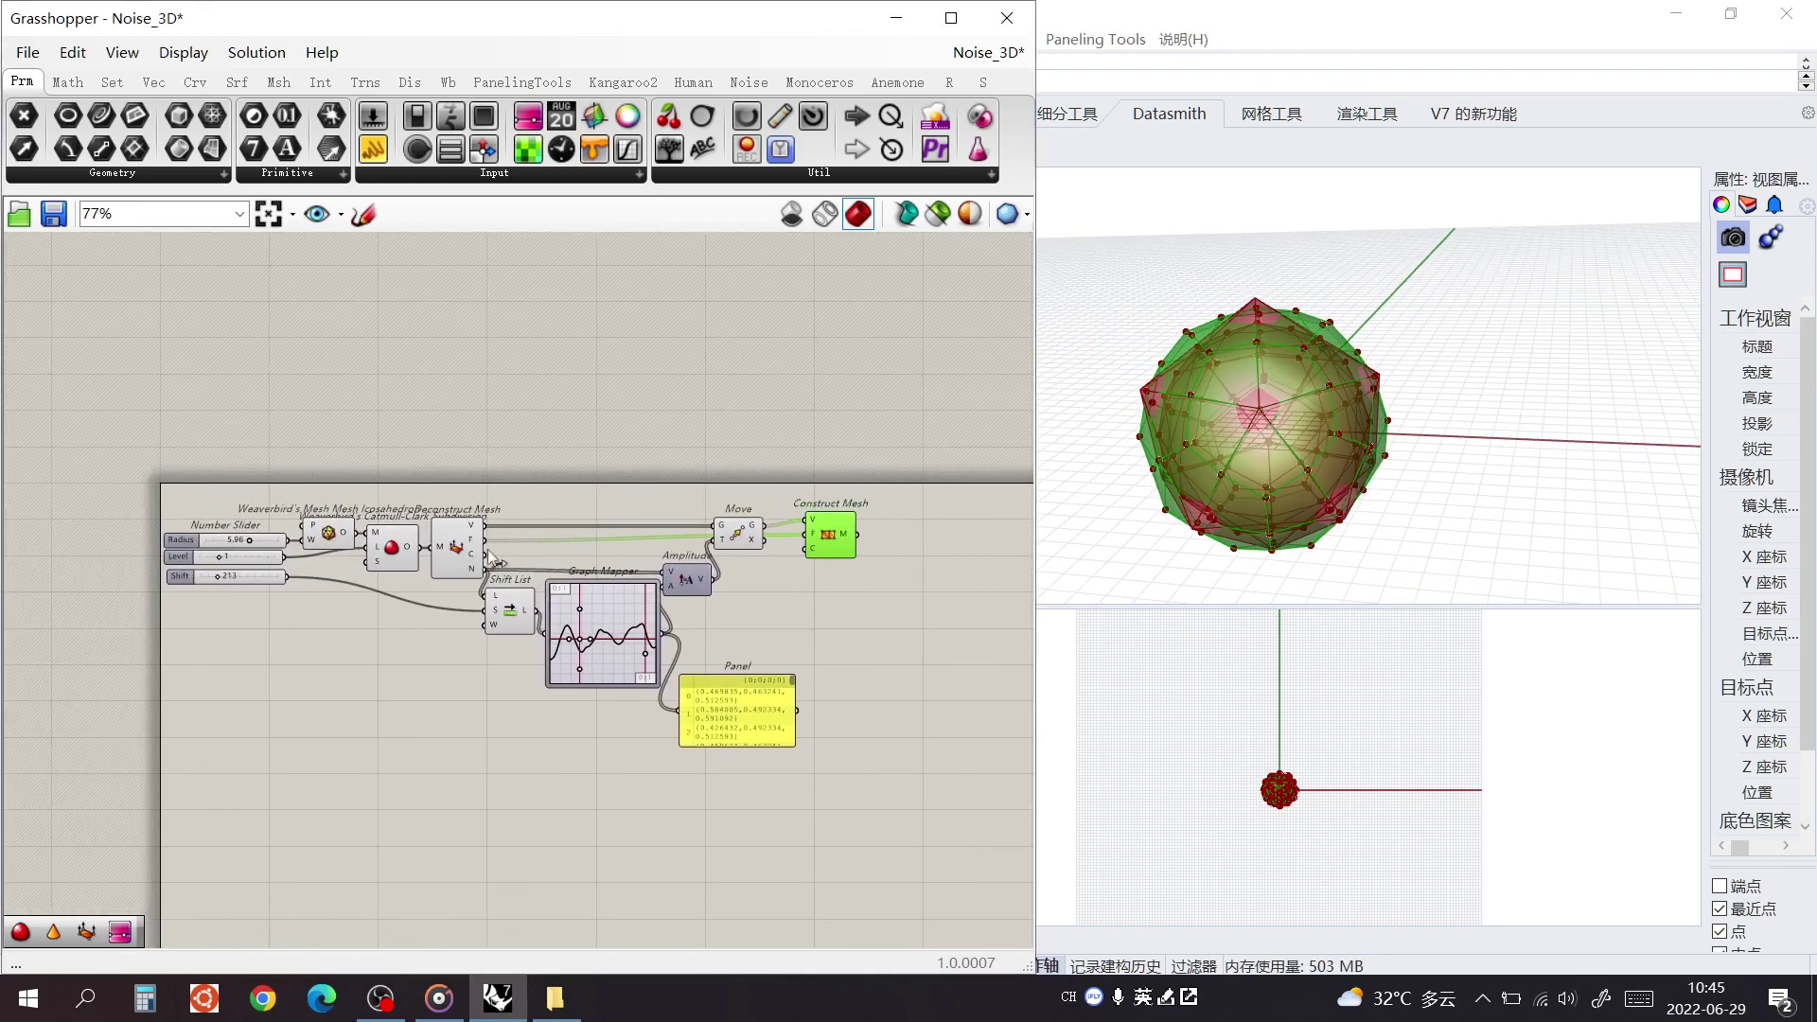
left_click_drag(76, 464, 532, 696)
middle_click(444, 627)
left_click(520, 552)
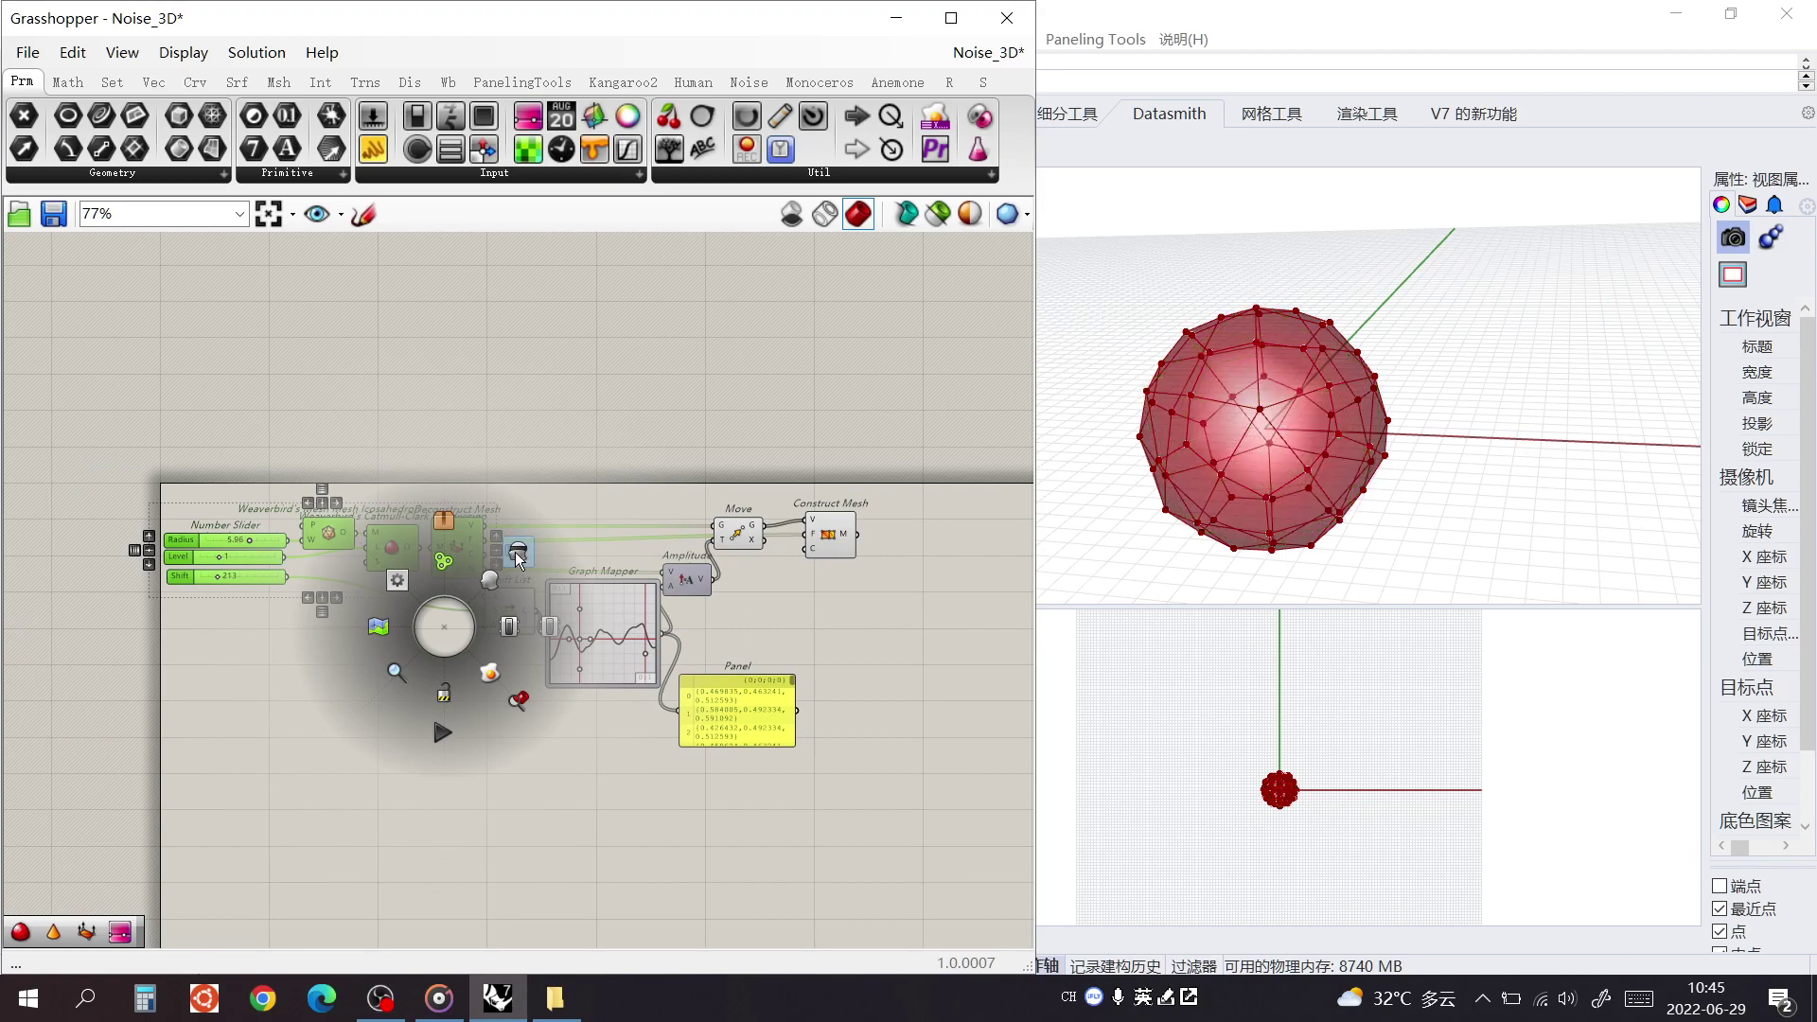
left_click(834, 640)
Shift the Perlin curve's centre handle slightly right and up in the Graph Mapper
scroll(1184, 441, "up", 2)
scroll(1184, 441, "up", 2)
scroll(637, 552, "up", 5)
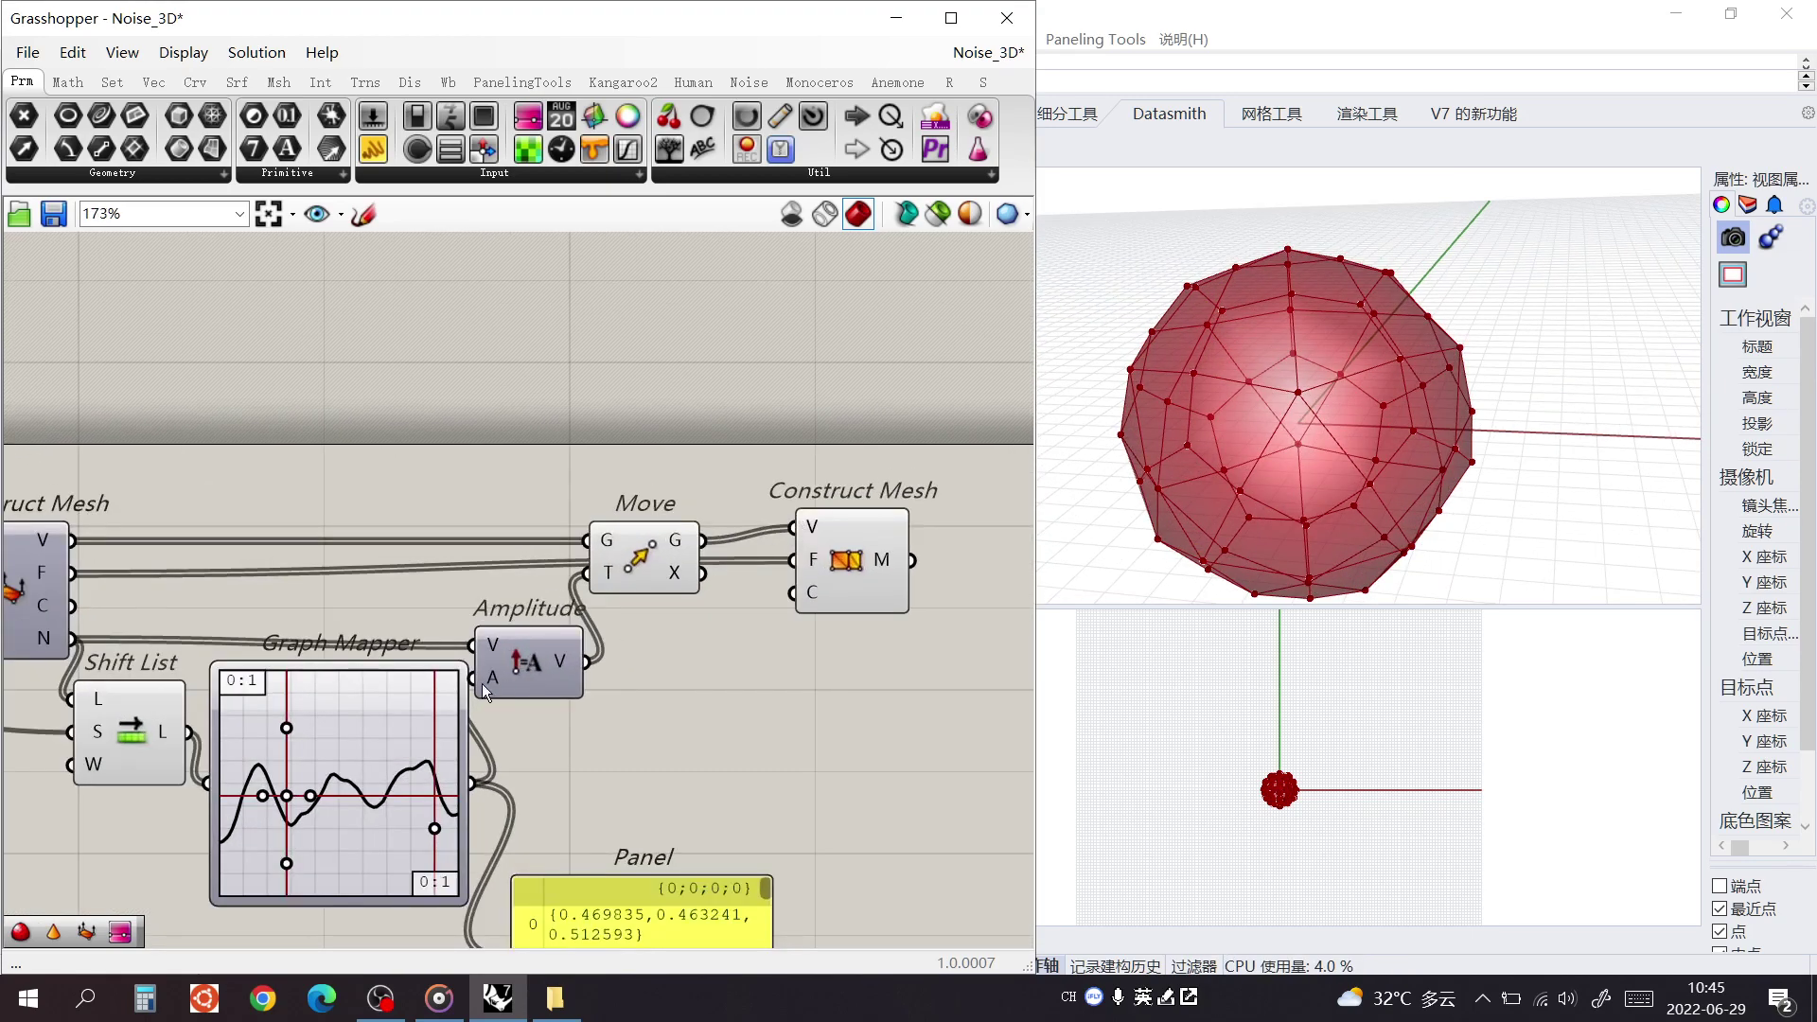
mouse_move(397, 771)
left_mouse_down()
mouse_move(511, 748)
mouse_move(395, 748)
mouse_move(479, 779)
mouse_move(446, 778)
mouse_move(498, 768)
mouse_move(465, 725)
mouse_move(439, 823)
mouse_move(393, 877)
mouse_move(325, 771)
mouse_move(459, 764)
mouse_move(414, 762)
left_mouse_up()
Set the Radius slider to 6.91 and move the Perlin curve's centre handle further right
scroll(322, 733, "down", 3)
right_click_drag(202, 712, 424, 724)
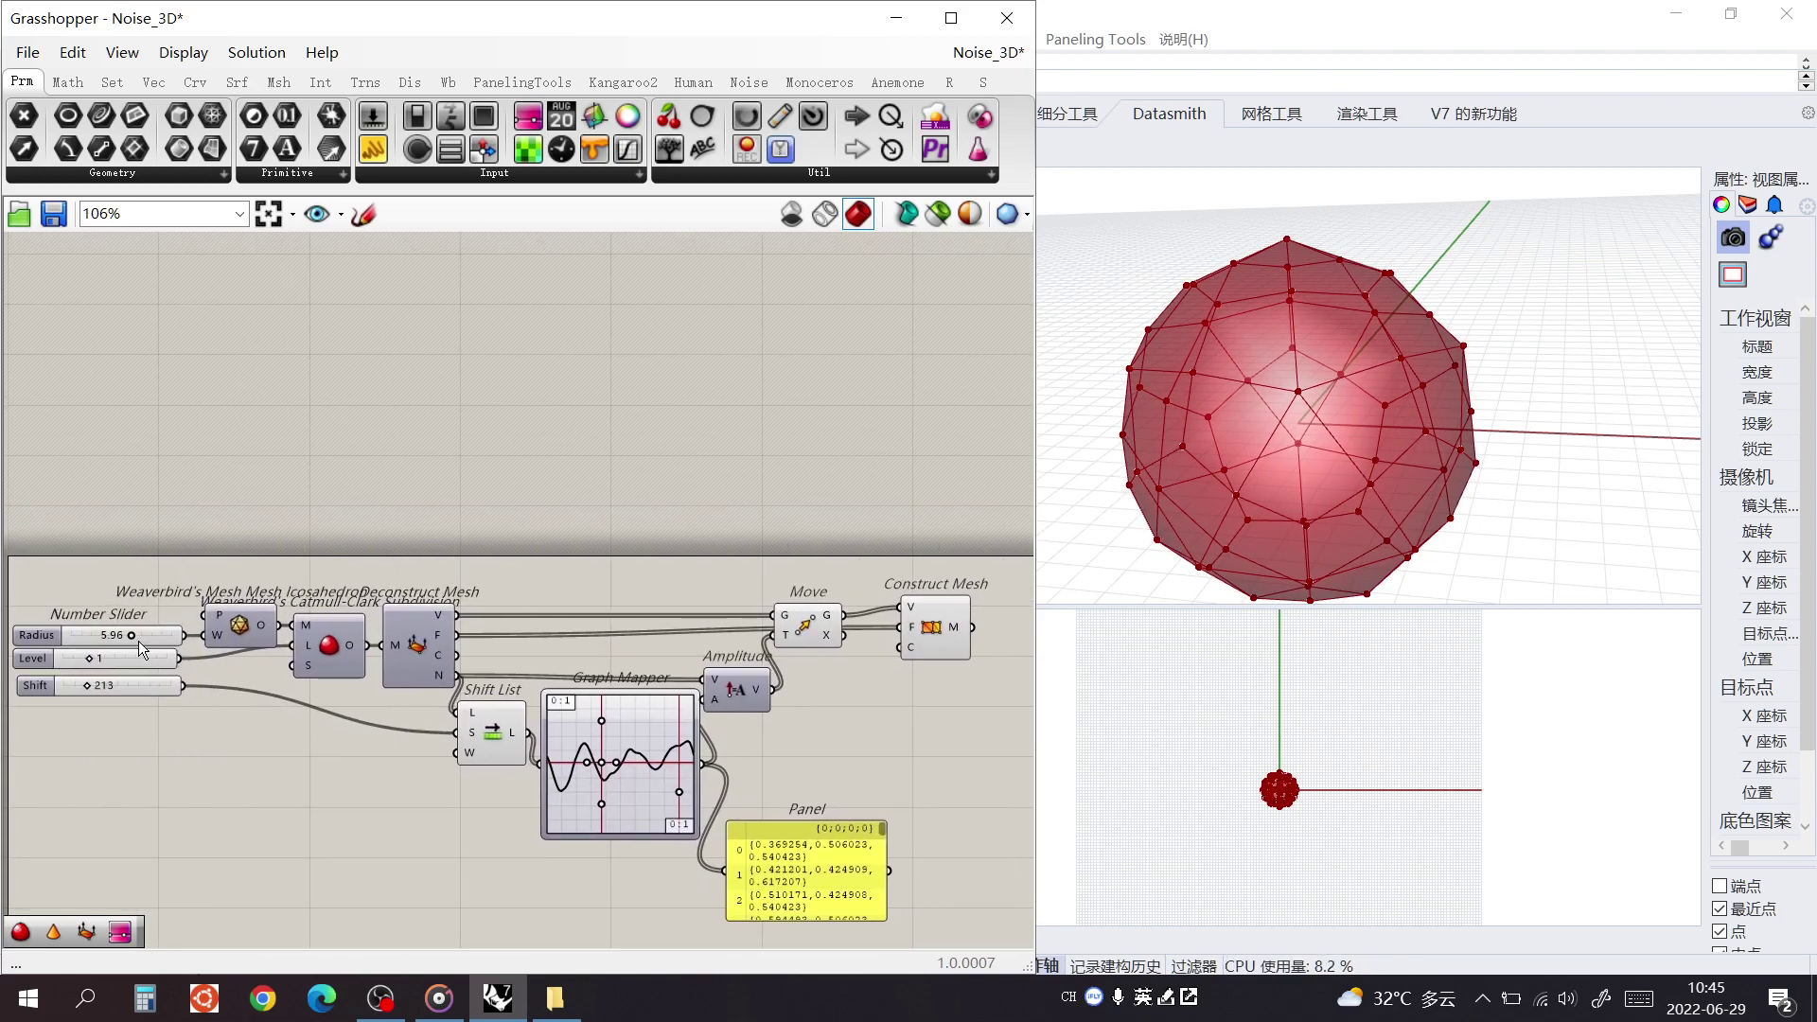
scroll(135, 639, "up", 2)
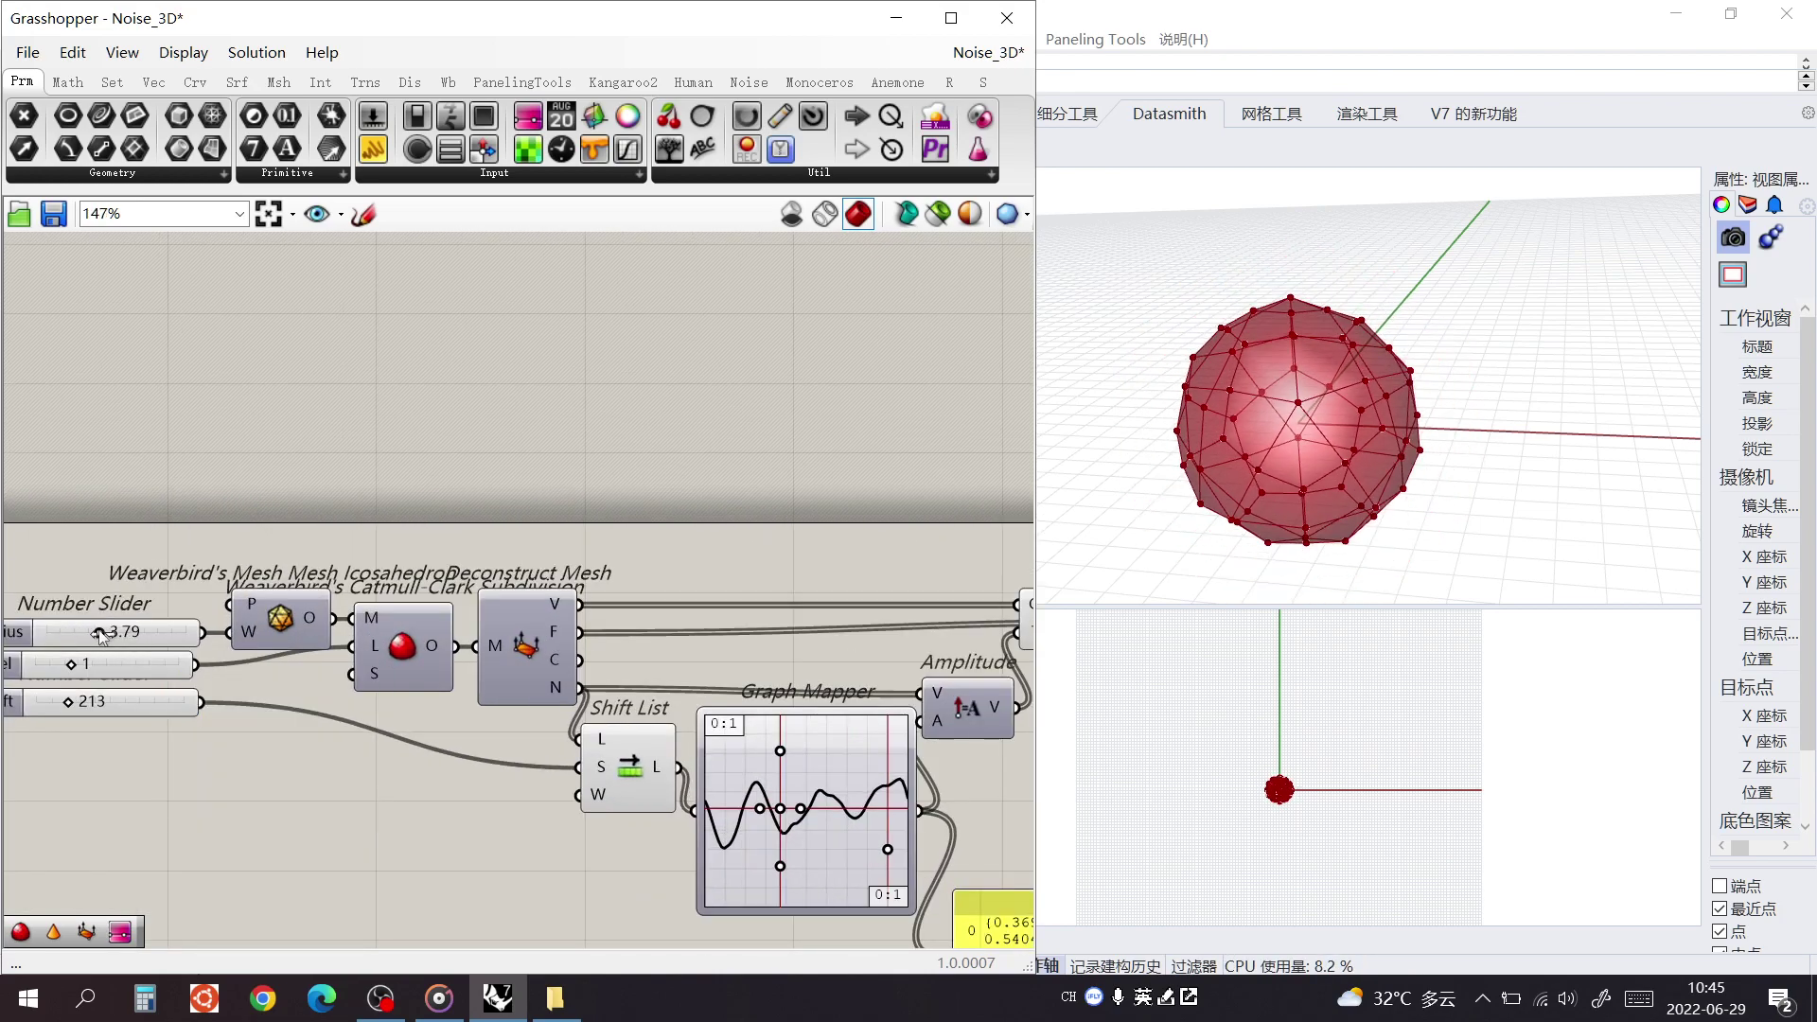
left_click_drag(124, 635, 144, 635)
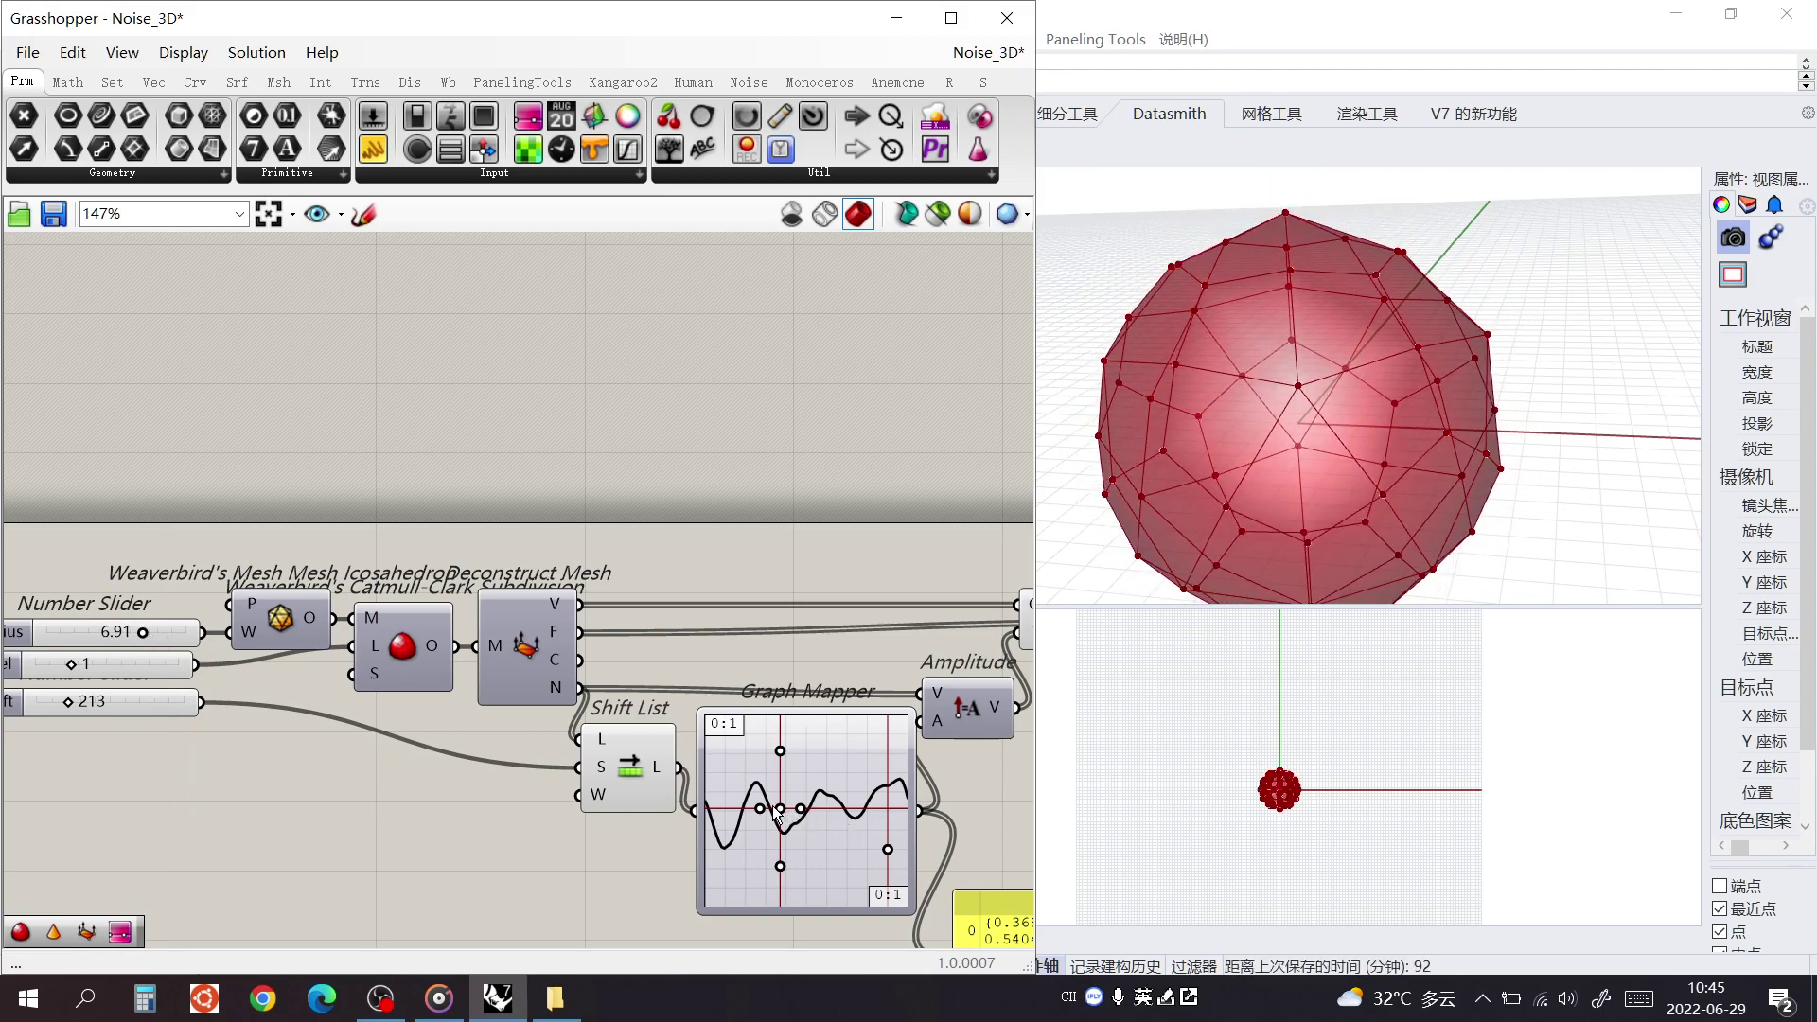
mouse_move(778, 809)
left_mouse_down()
mouse_move(738, 804)
mouse_move(856, 806)
mouse_move(812, 801)
left_mouse_up()
Set the Graph Mapper's upper X and Y limits, X [1] and Y [1], to 5 in the Graph Editor
right_click(719, 726)
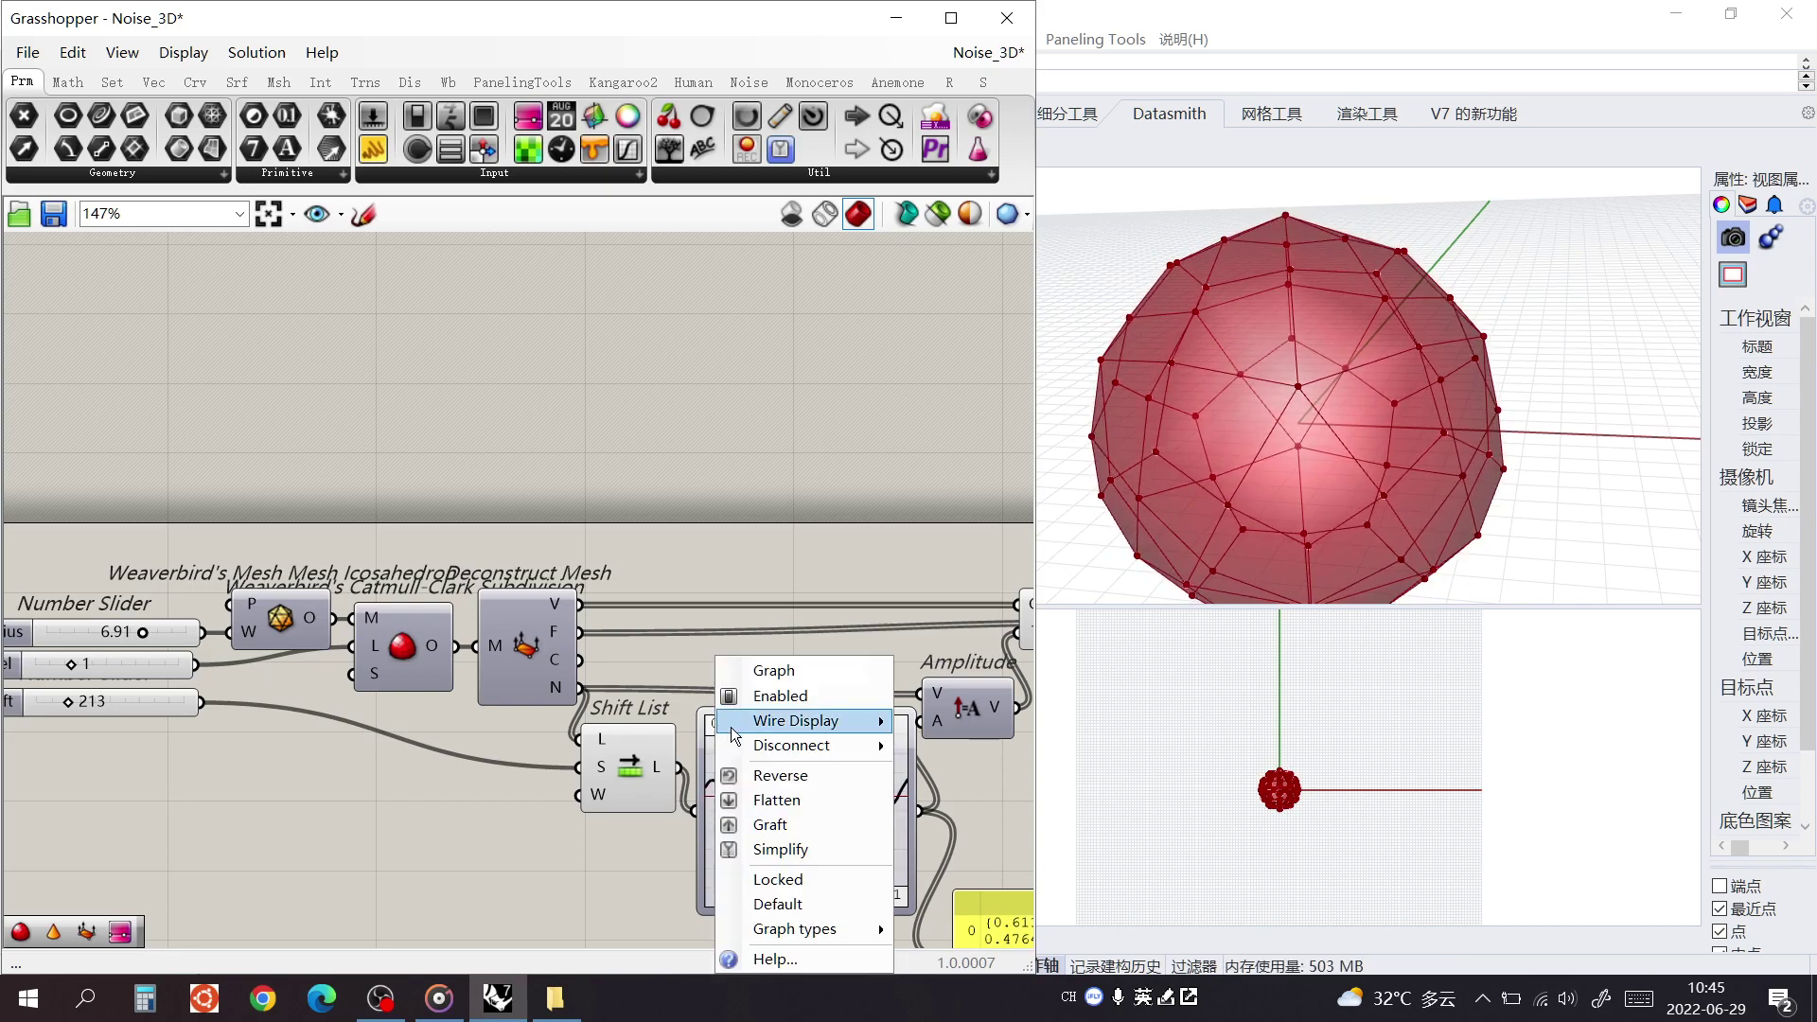
left_click(656, 895)
scroll(729, 776, "up", 3)
right_click_drag(727, 776, 612, 696)
double_click(600, 617)
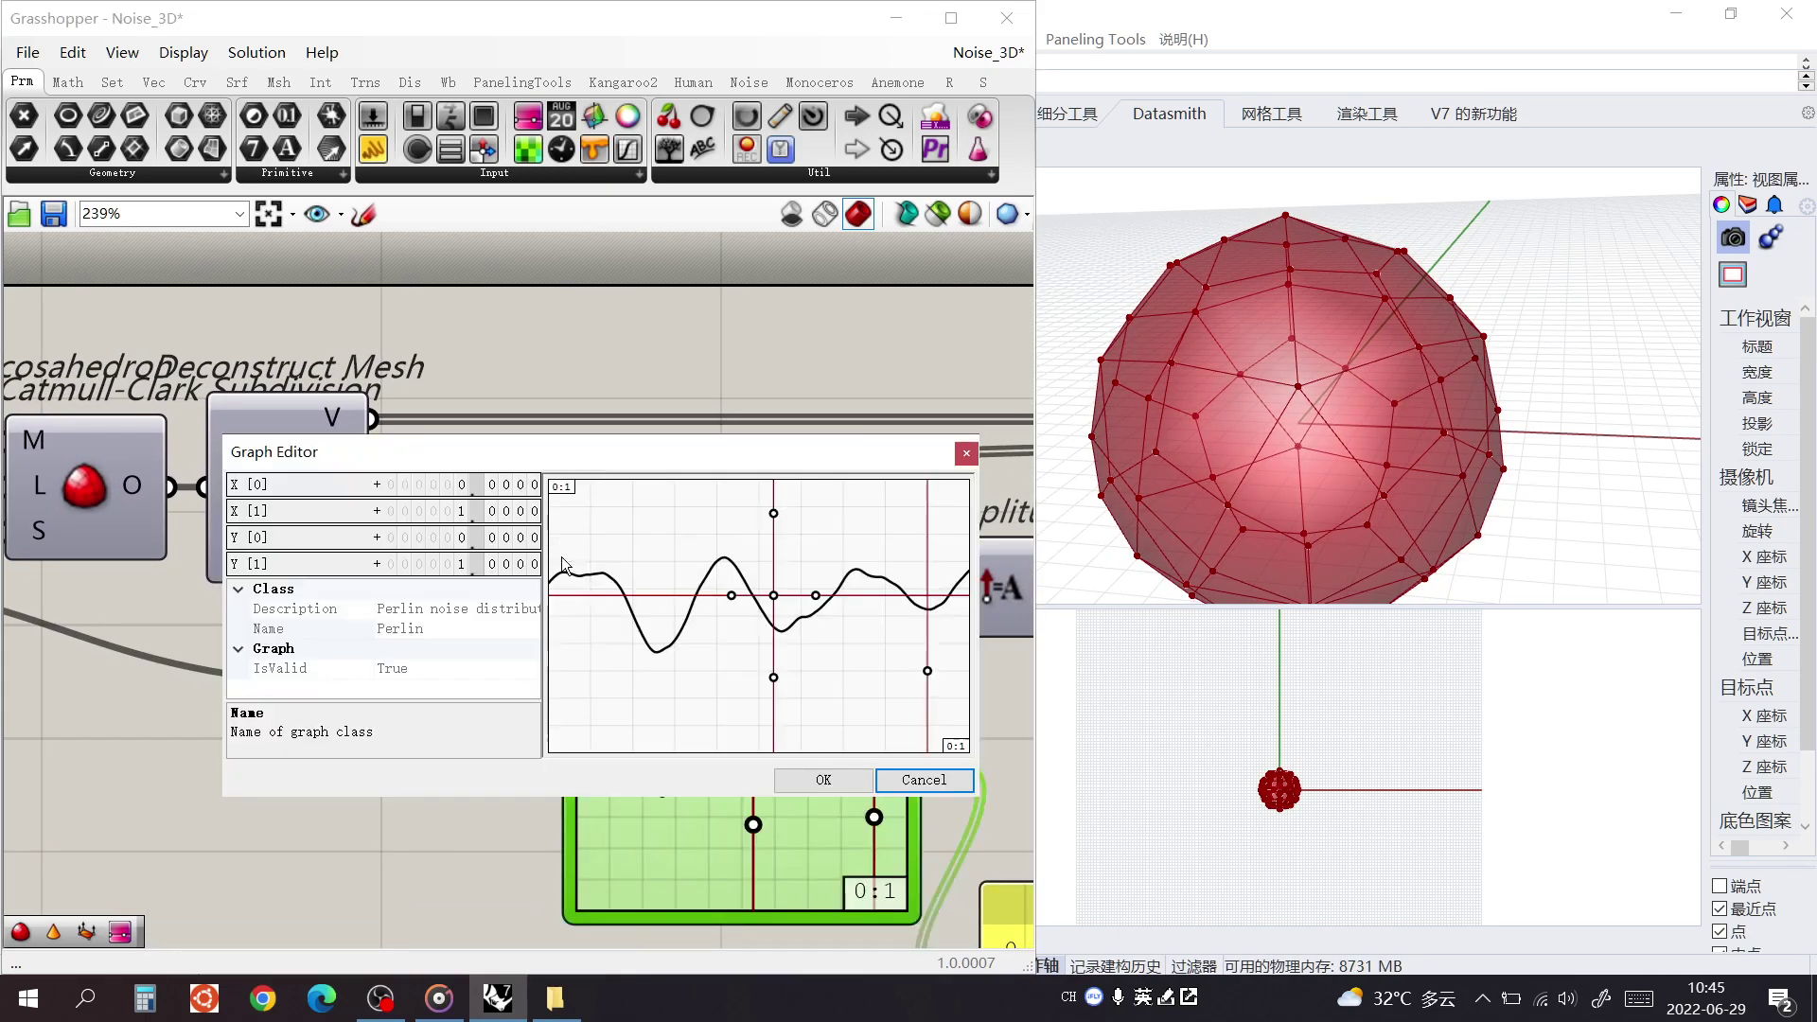
double_click(453, 510)
type("5")
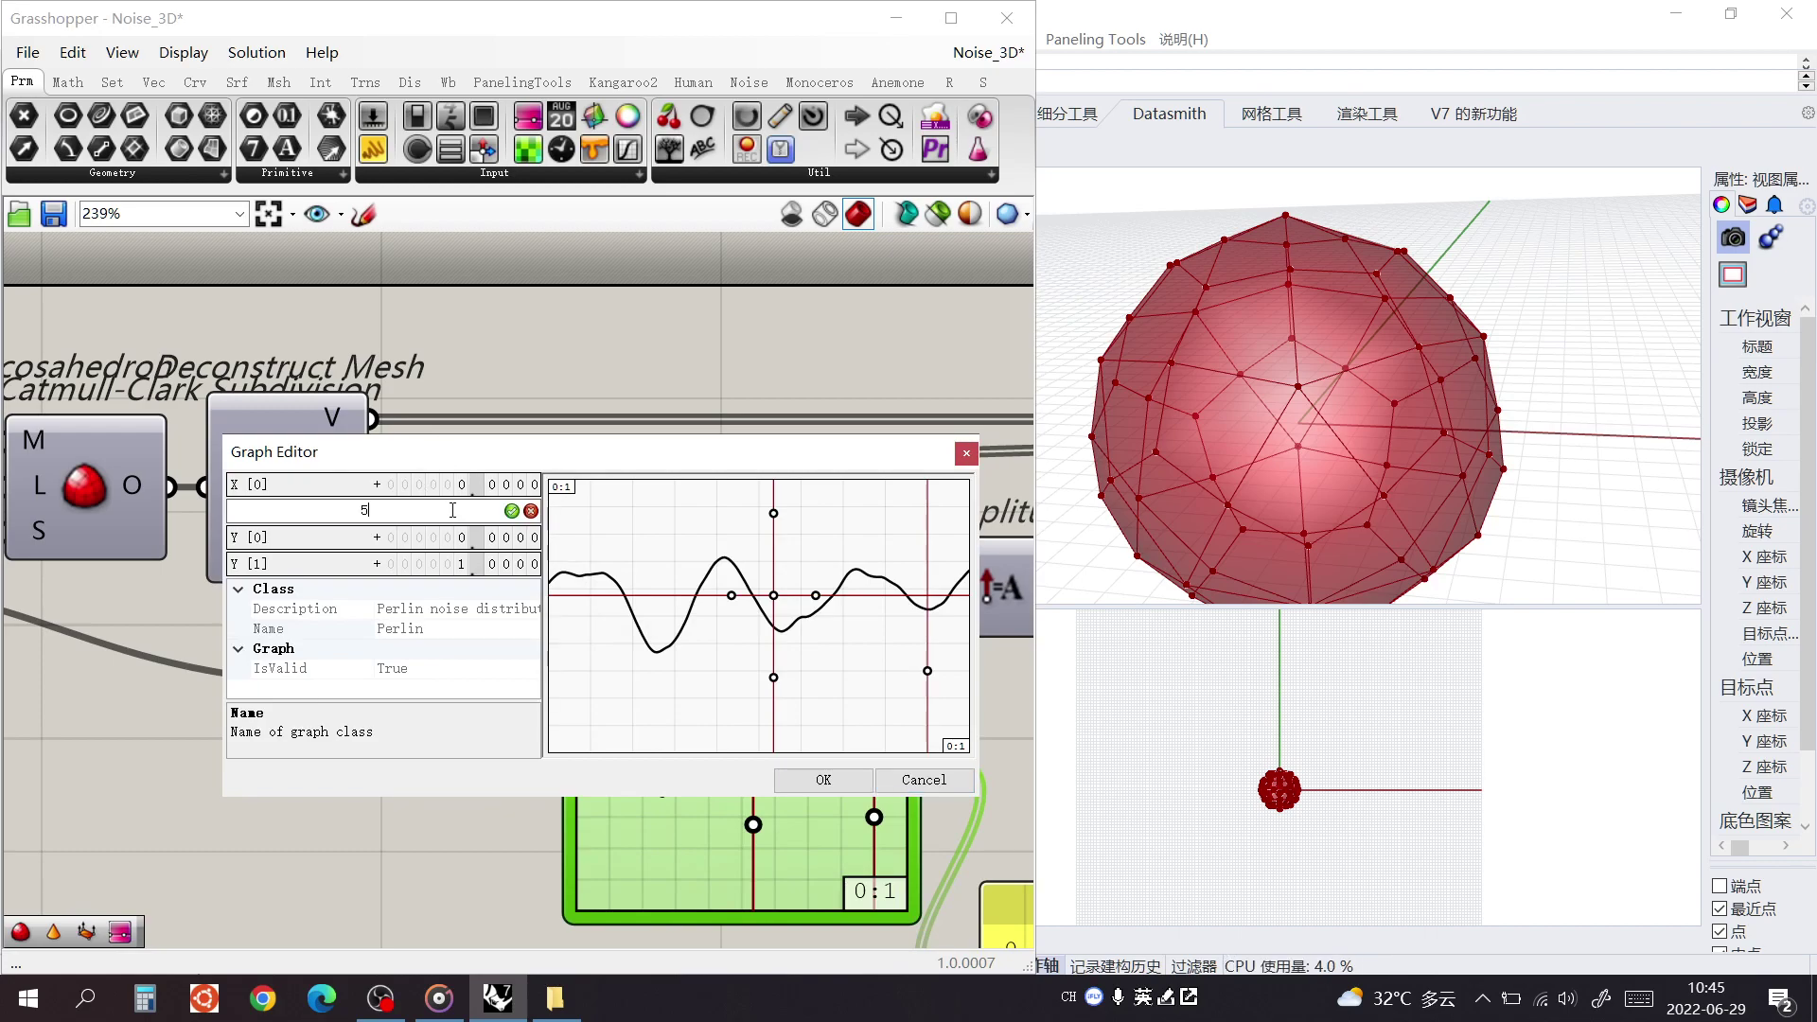
key("Return")
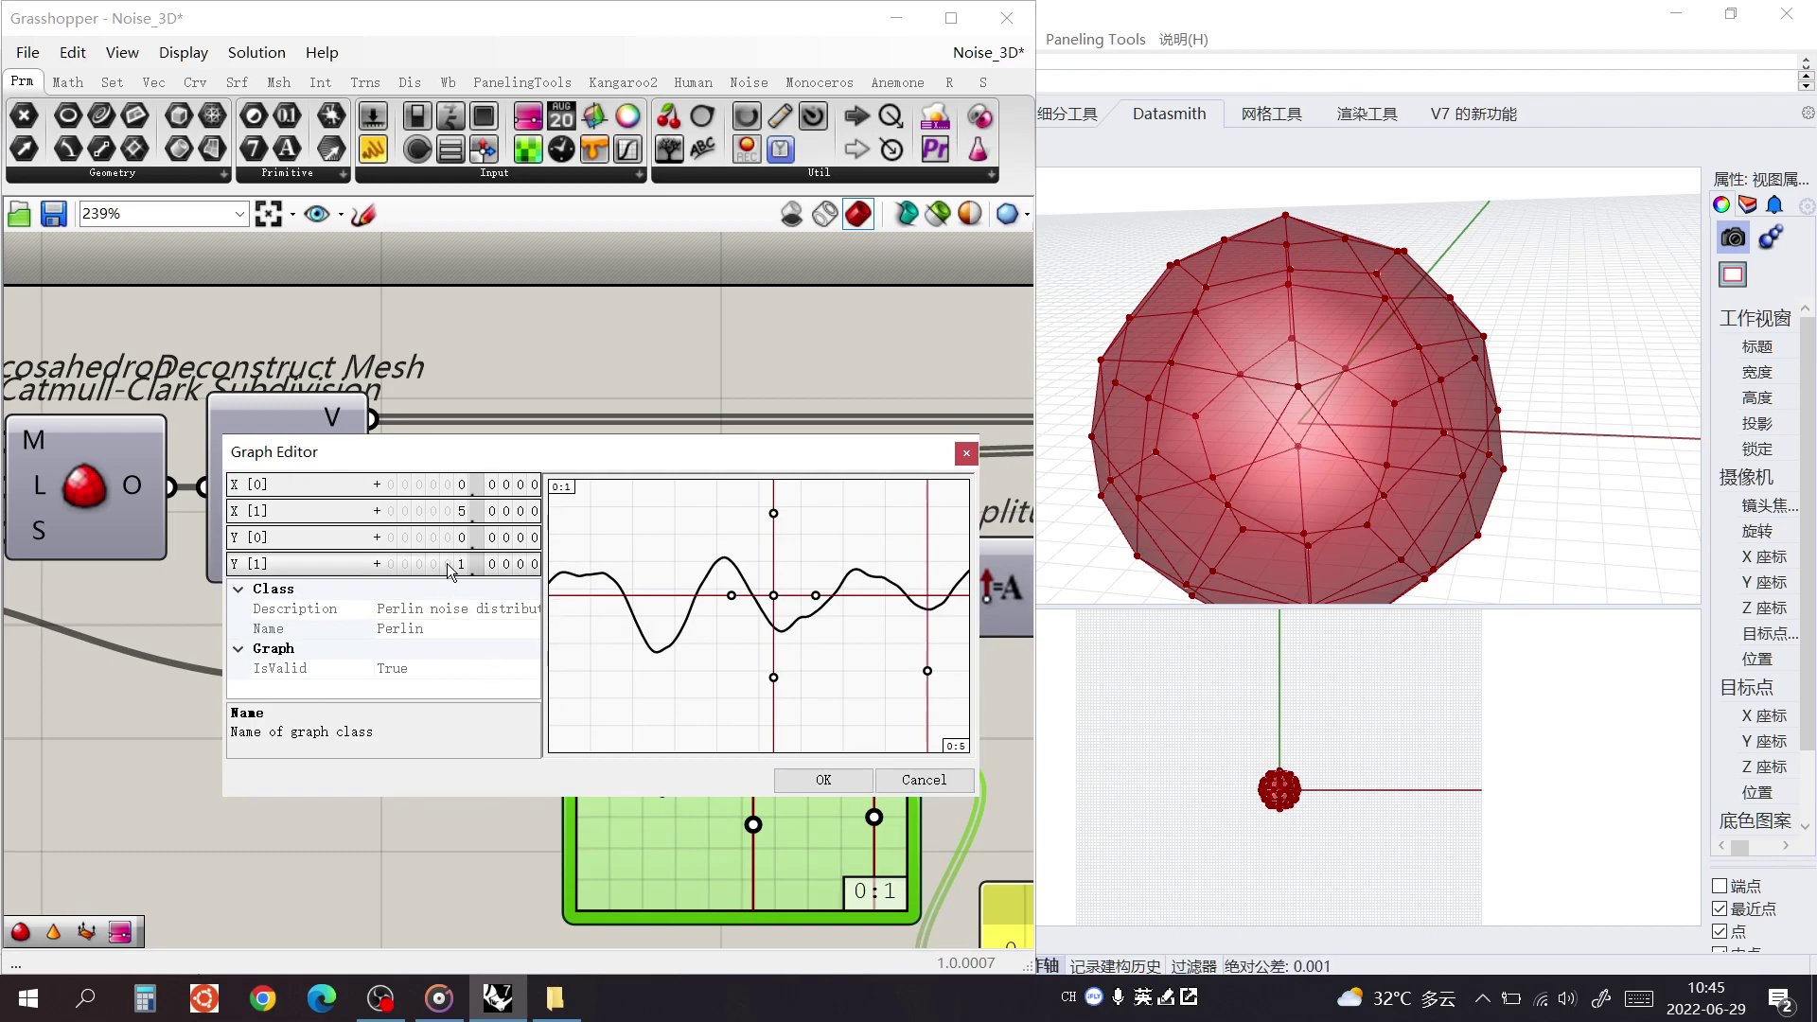
double_click(447, 564)
type("5")
left_click(822, 780)
Shift the Perlin curve's centre handle left and up in the rescaled Graph Mapper
scroll(747, 790, "down", 3)
scroll(710, 779, "up", 3)
scroll(1246, 542, "down", 5)
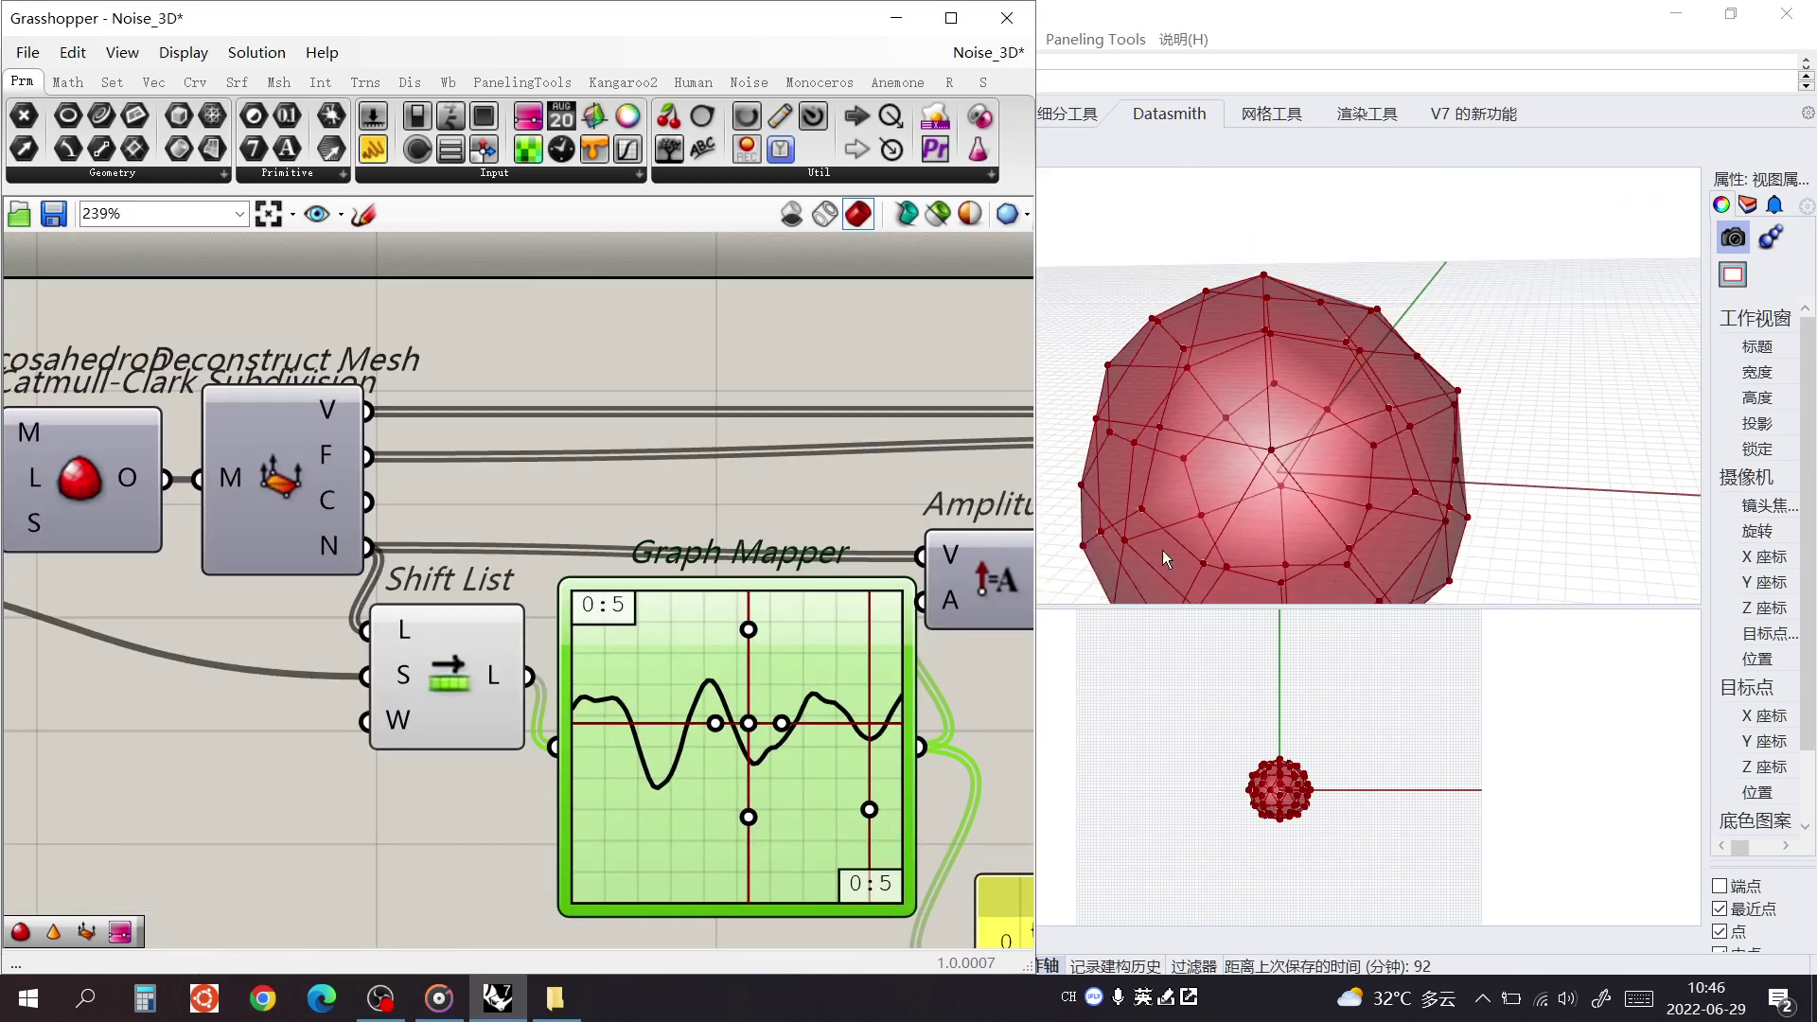
scroll(776, 689, "up", 1)
left_click_drag(742, 730, 704, 696)
Move Construct Mesh slightly down and closer to the Move component
scroll(704, 697, "down", 4)
right_click_drag(1009, 619, 554, 639)
scroll(679, 638, "up", 1)
left_click_drag(748, 564, 734, 598)
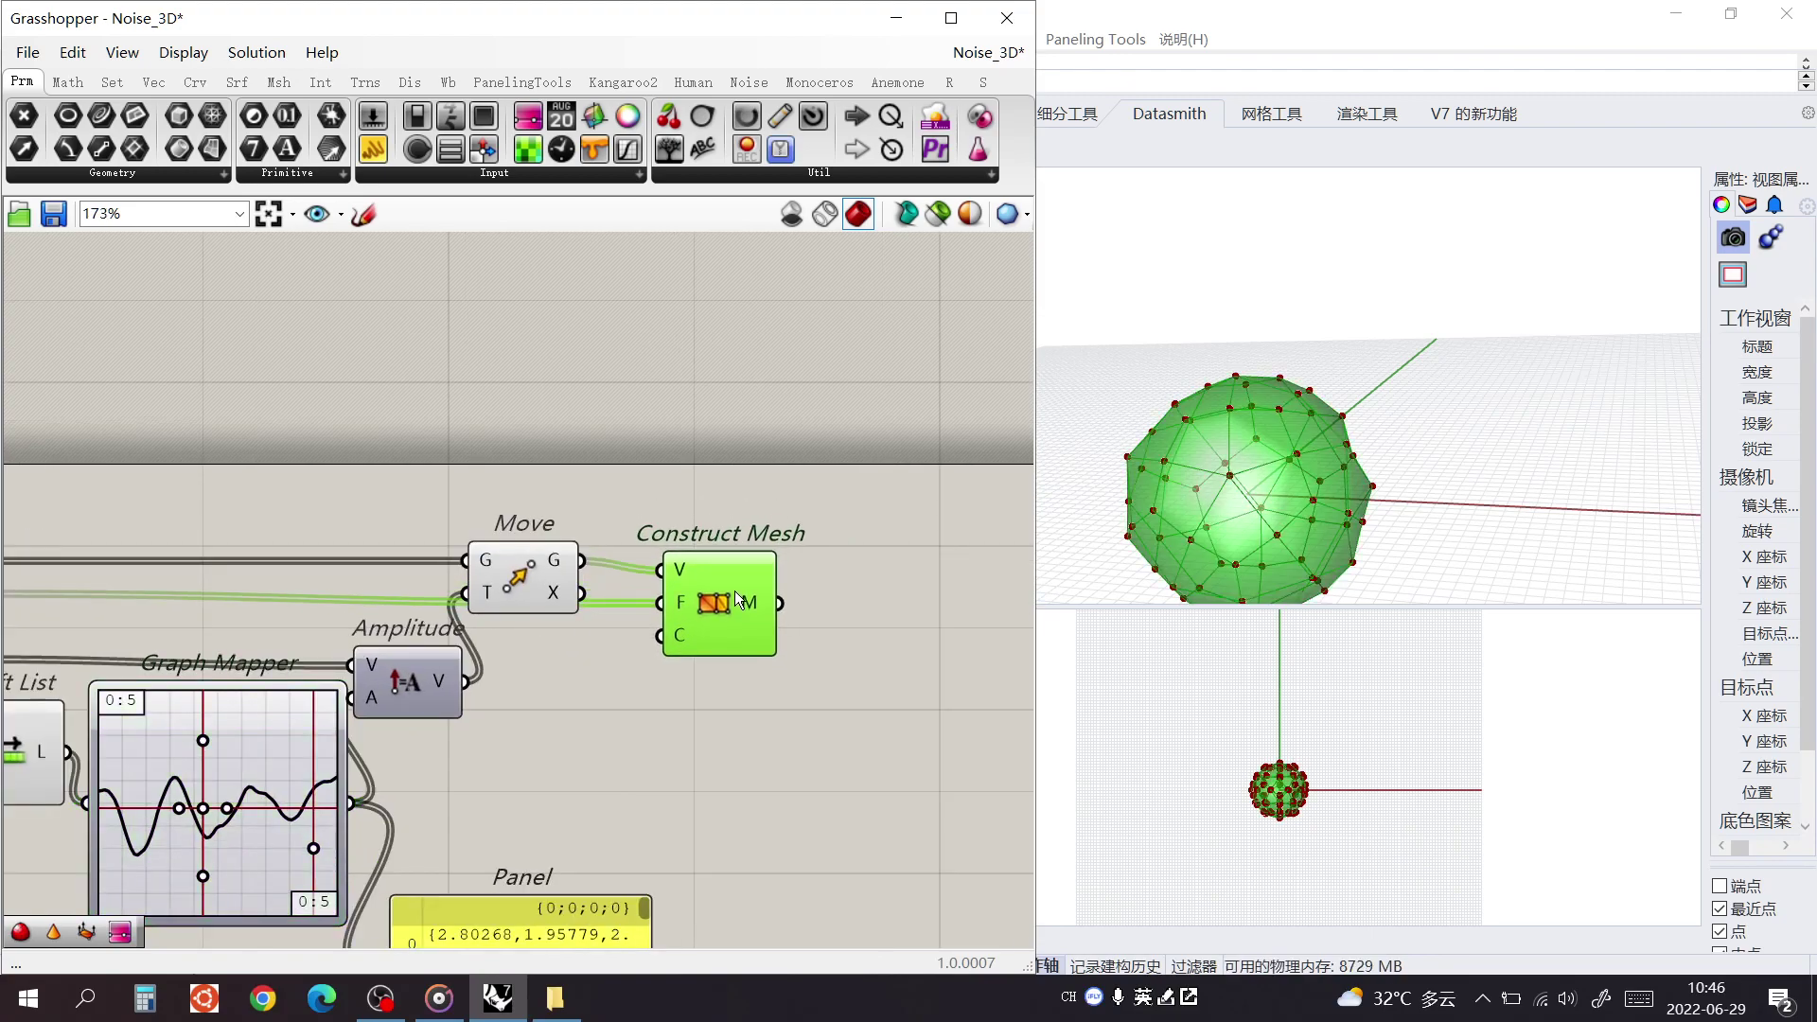
right_click_drag(678, 649, 517, 663)
left_click_drag(578, 633, 548, 632)
right_click_drag(460, 772, 544, 551)
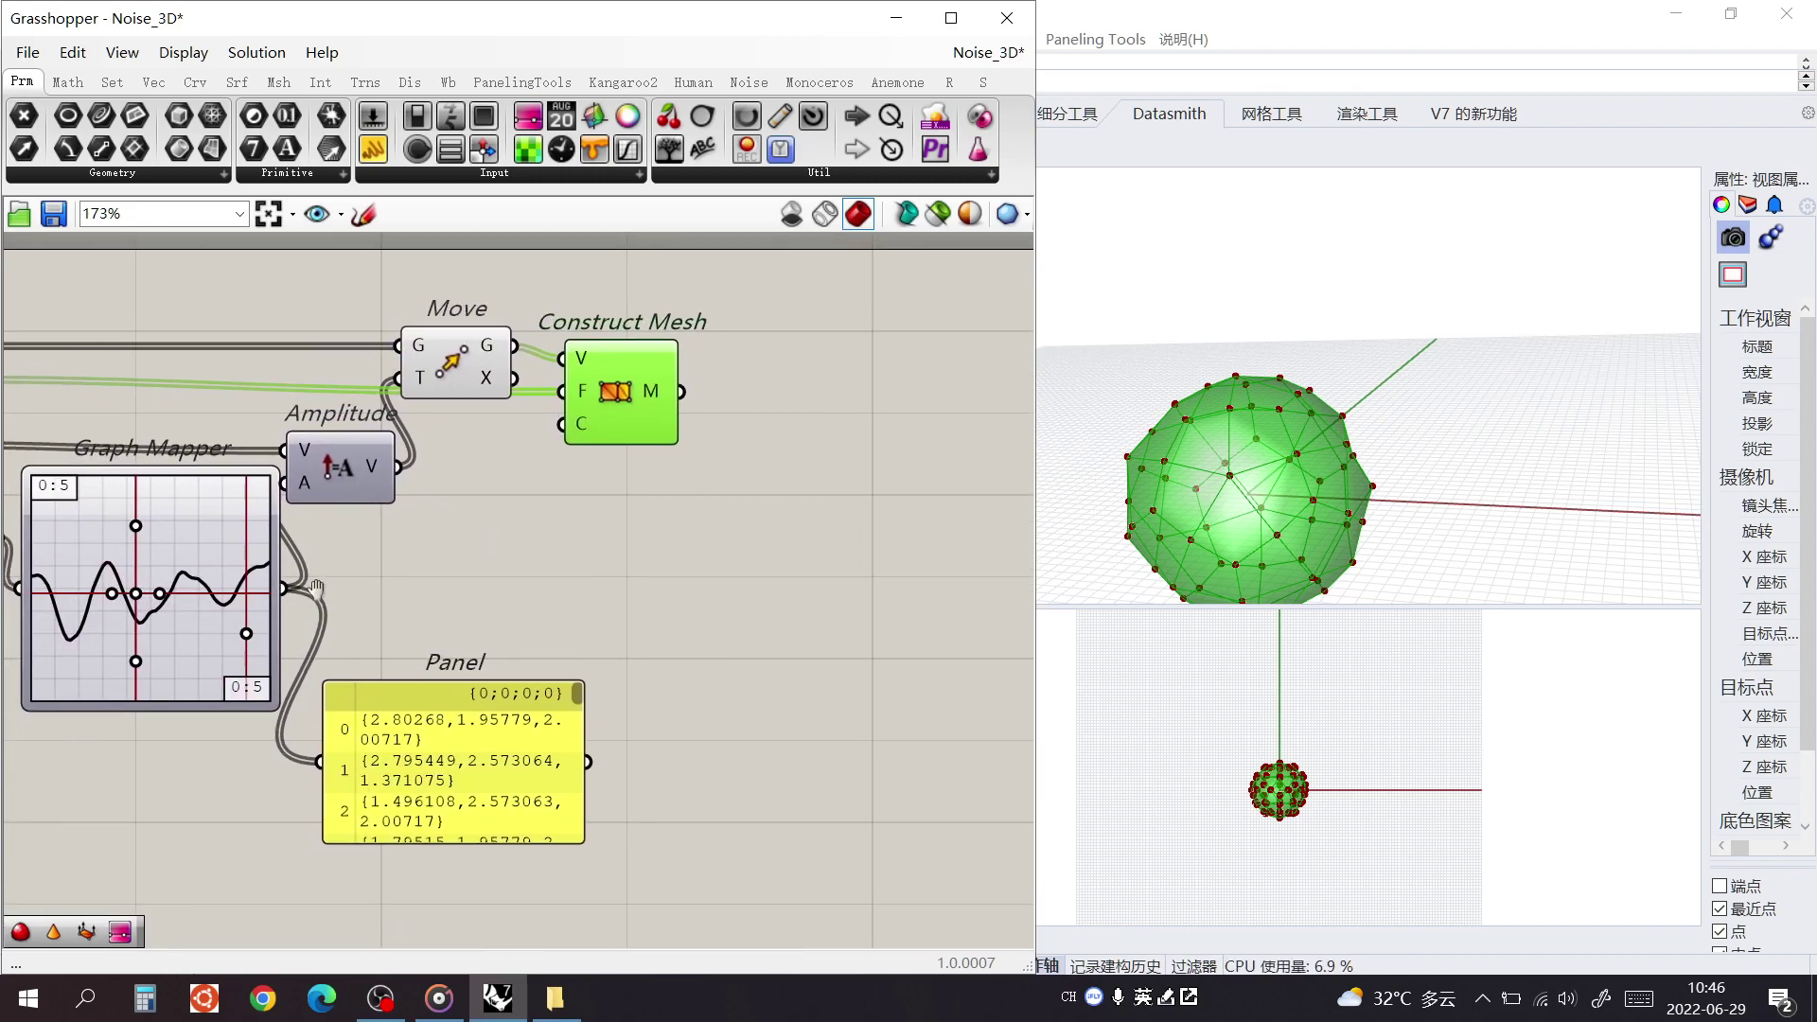
right_click_drag(211, 575, 530, 556)
left_click(466, 542)
scroll(416, 567, "down", 1)
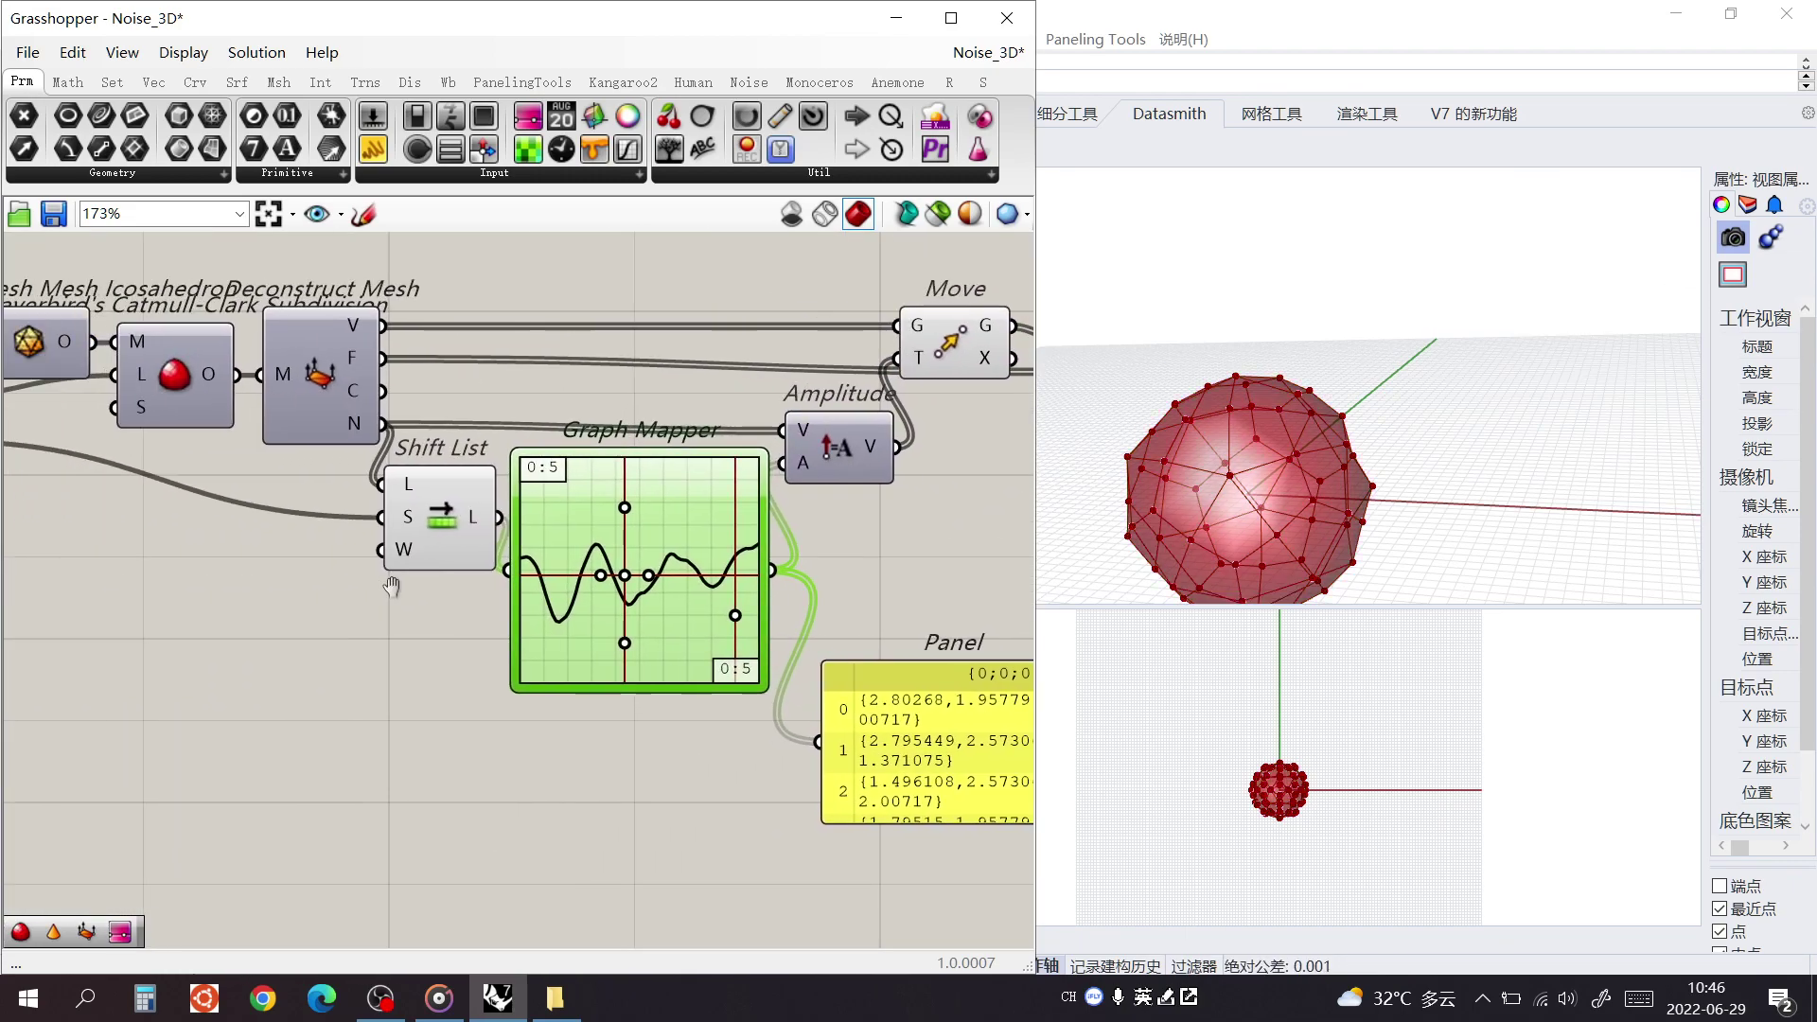
Increase the Shift slider's value and move the Panel further down beneath the Graph Mapper
scroll(390, 595, "down", 1)
scroll(219, 559, "down", 1)
right_click_drag(80, 503, 407, 526)
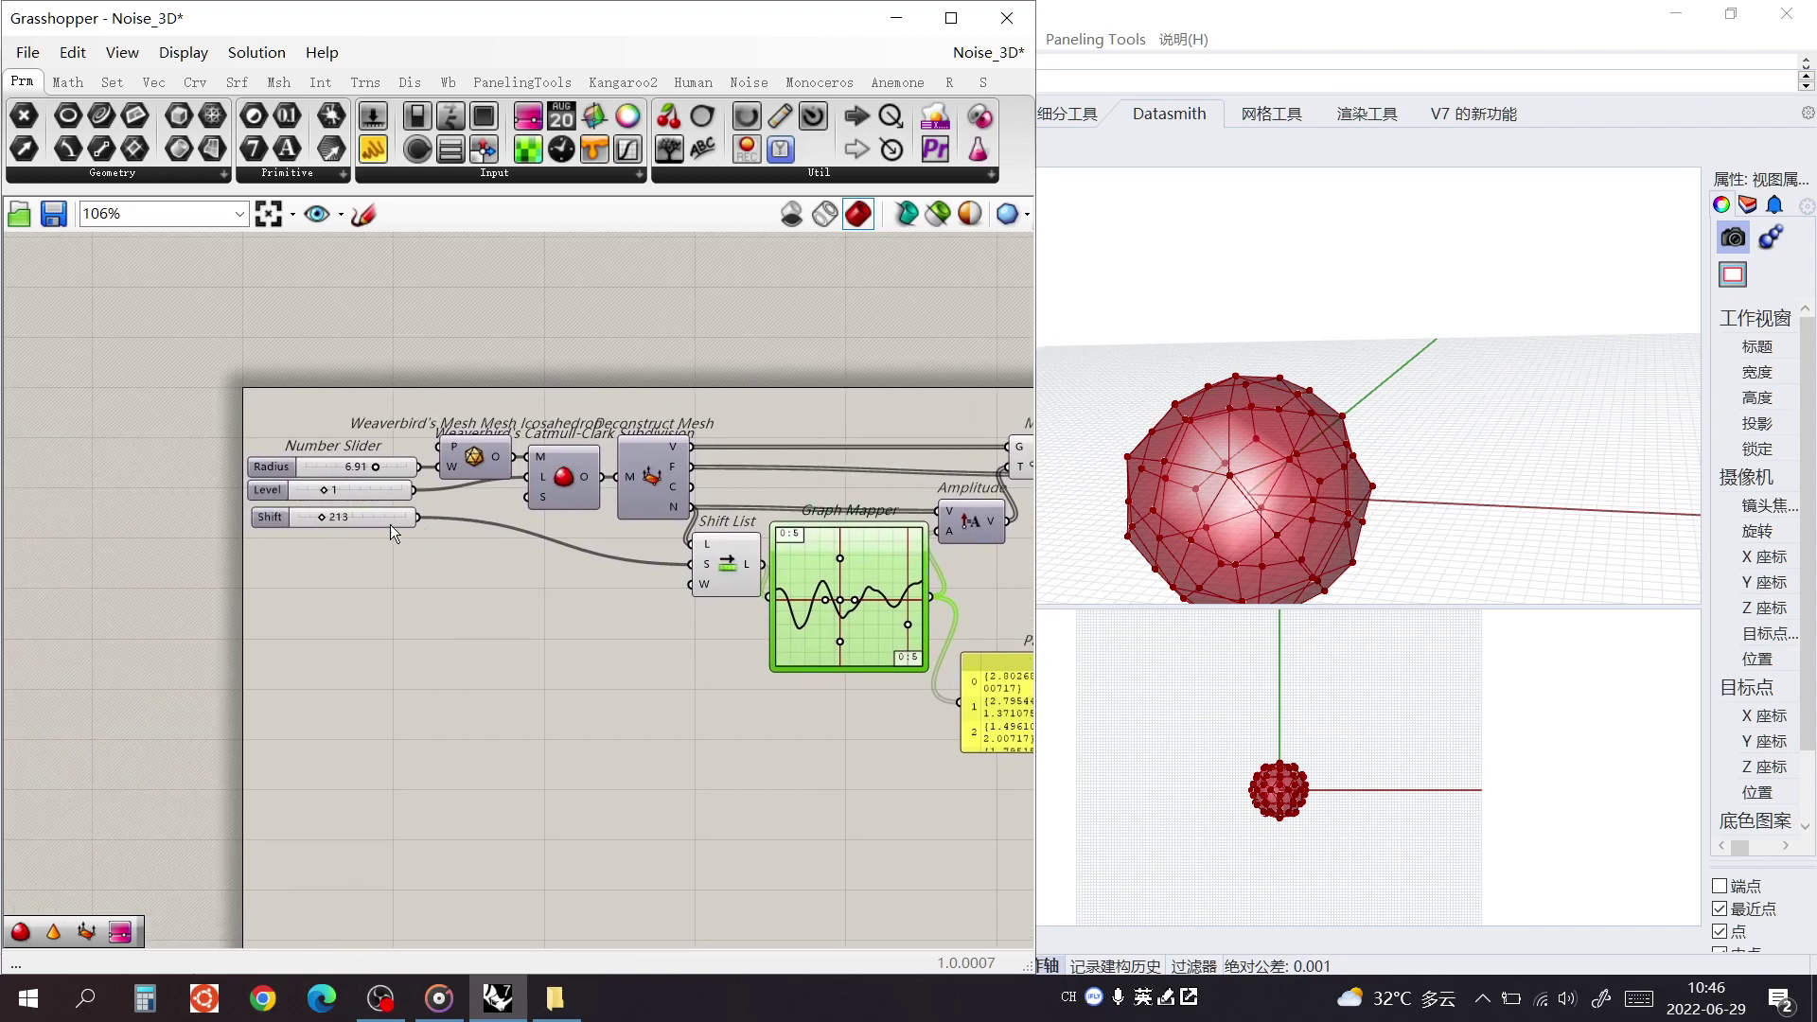
scroll(320, 511, "up", 3)
mouse_move(316, 517)
left_mouse_down()
mouse_move(297, 515)
mouse_move(340, 522)
left_mouse_up()
right_click_drag(644, 629, 174, 610)
right_click_drag(1022, 679, 554, 694)
left_click_drag(541, 770, 542, 829)
Add a Bounds component and a Remap Numbers component in the free space beside the Graph Mapper
double_click(562, 695)
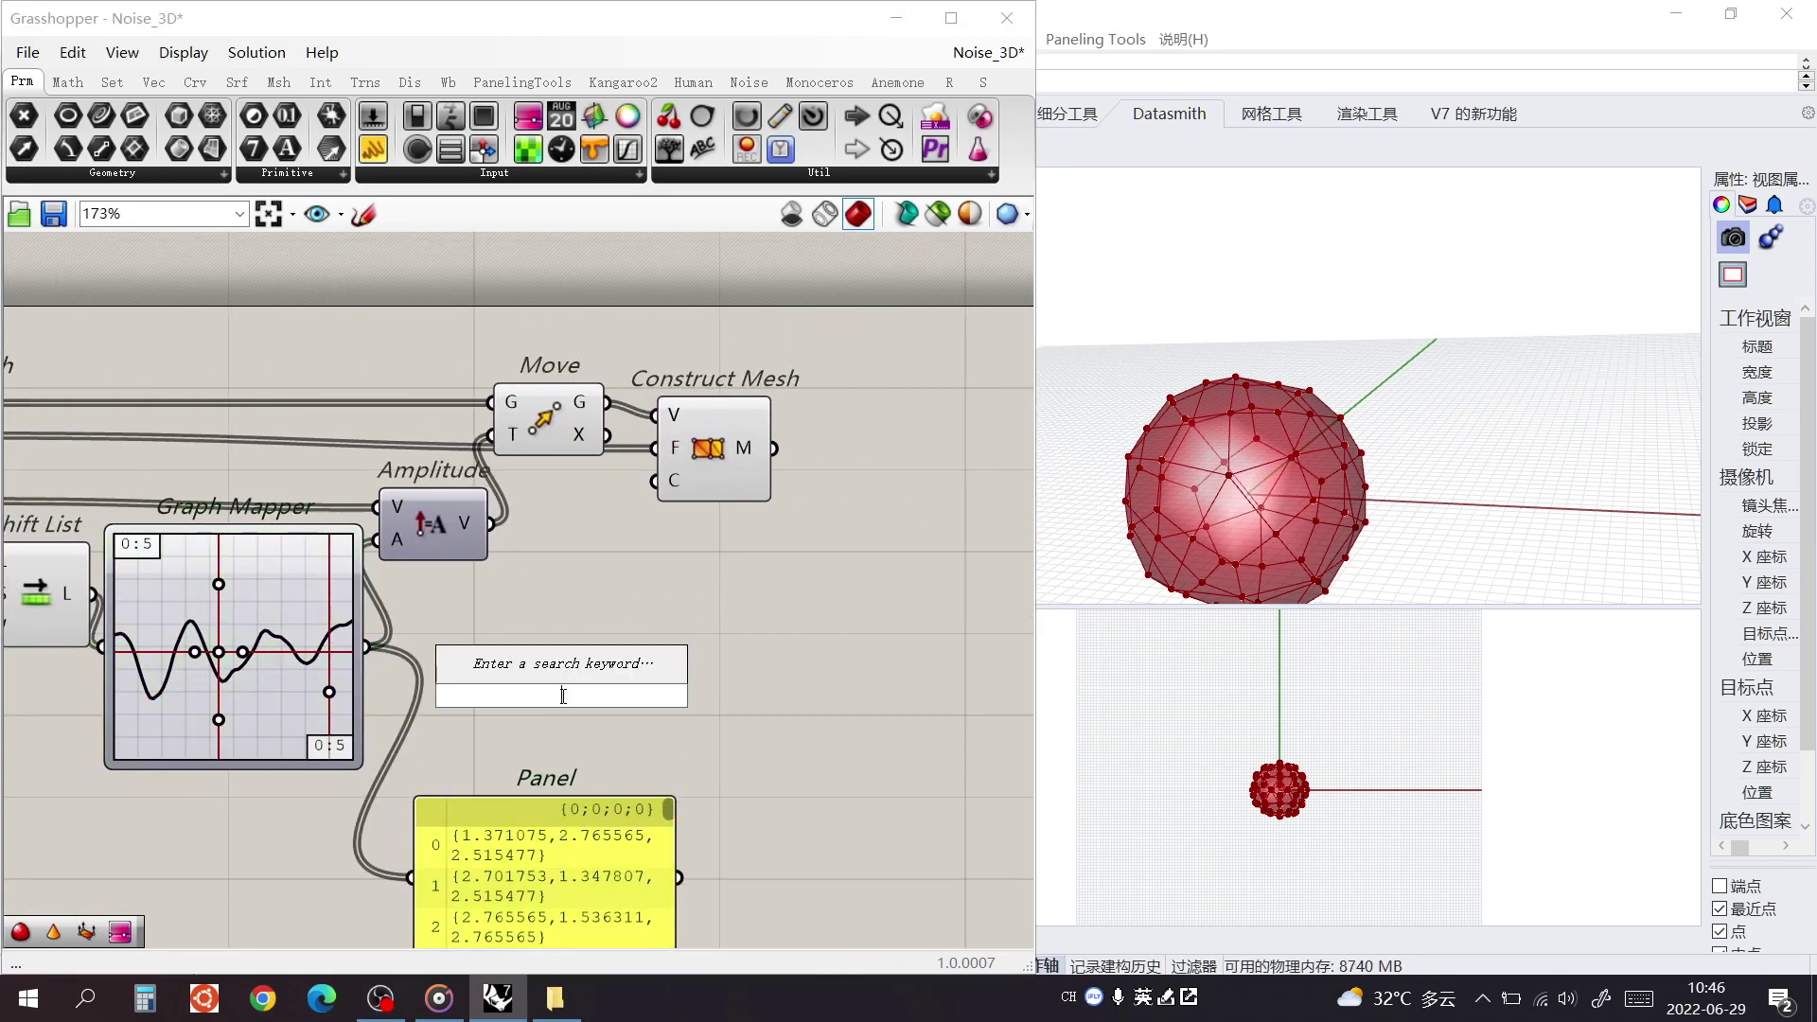
type("boun")
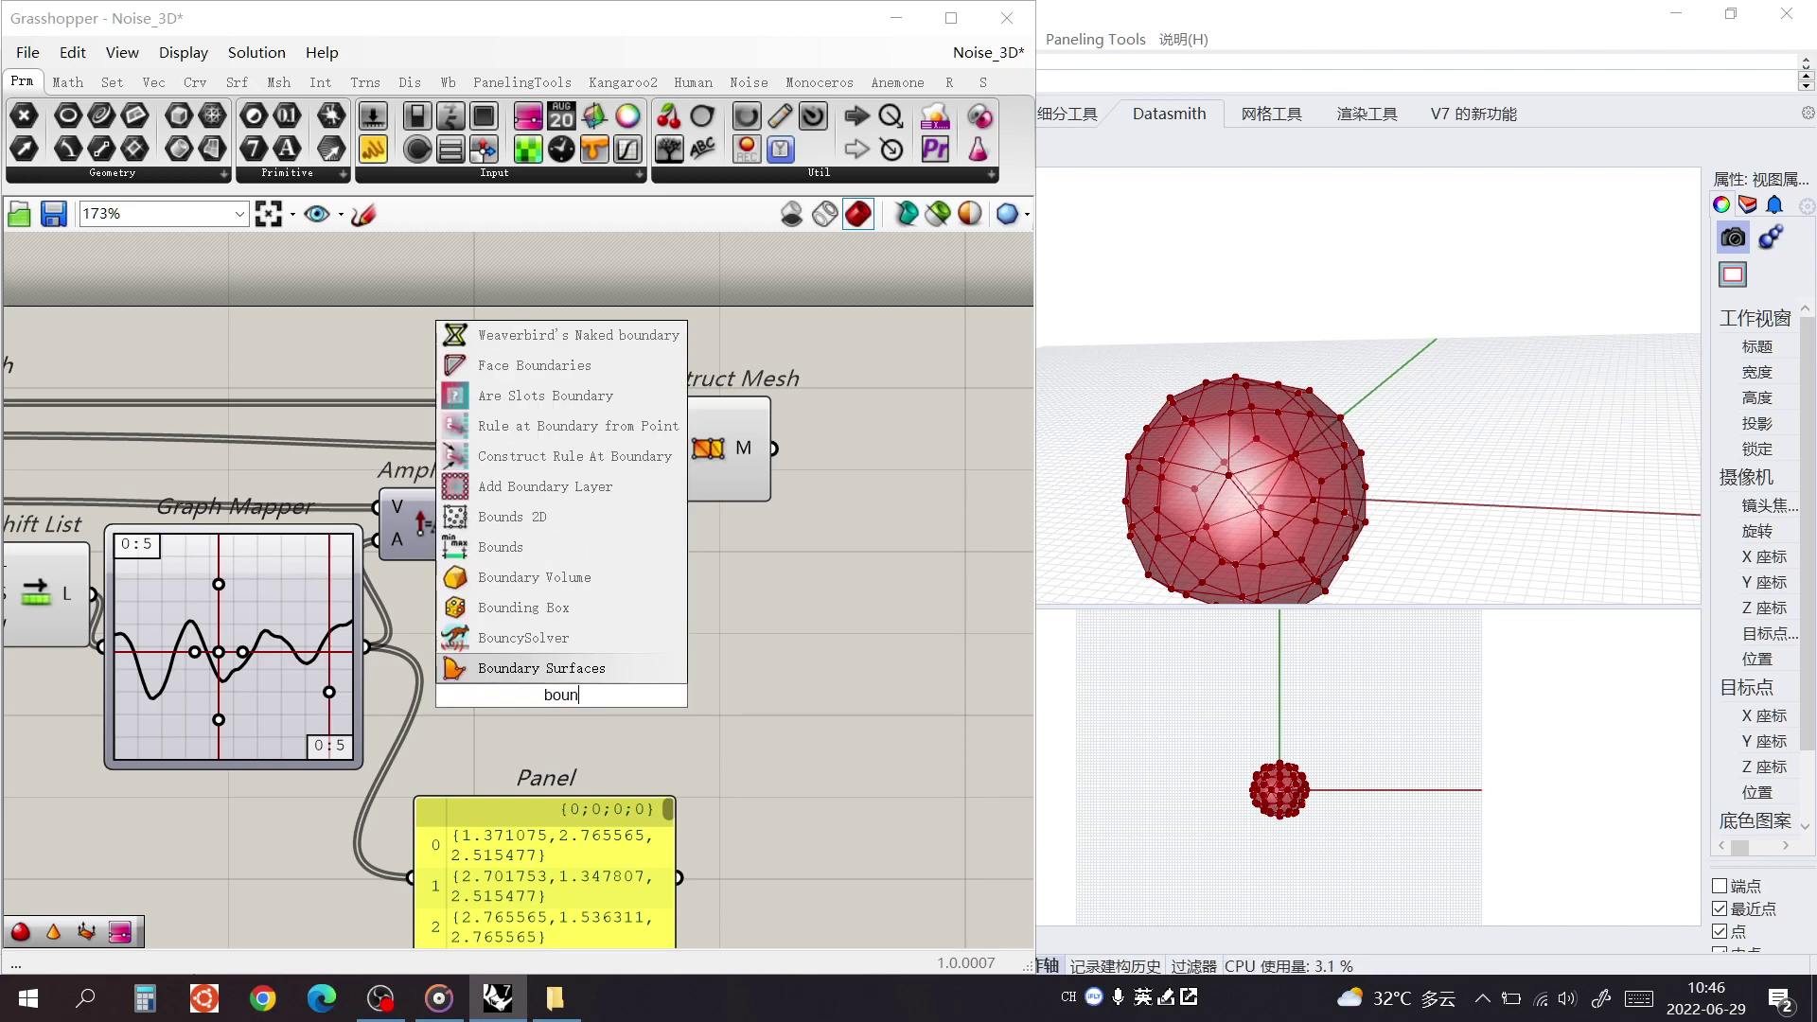
type("ds")
key("Return")
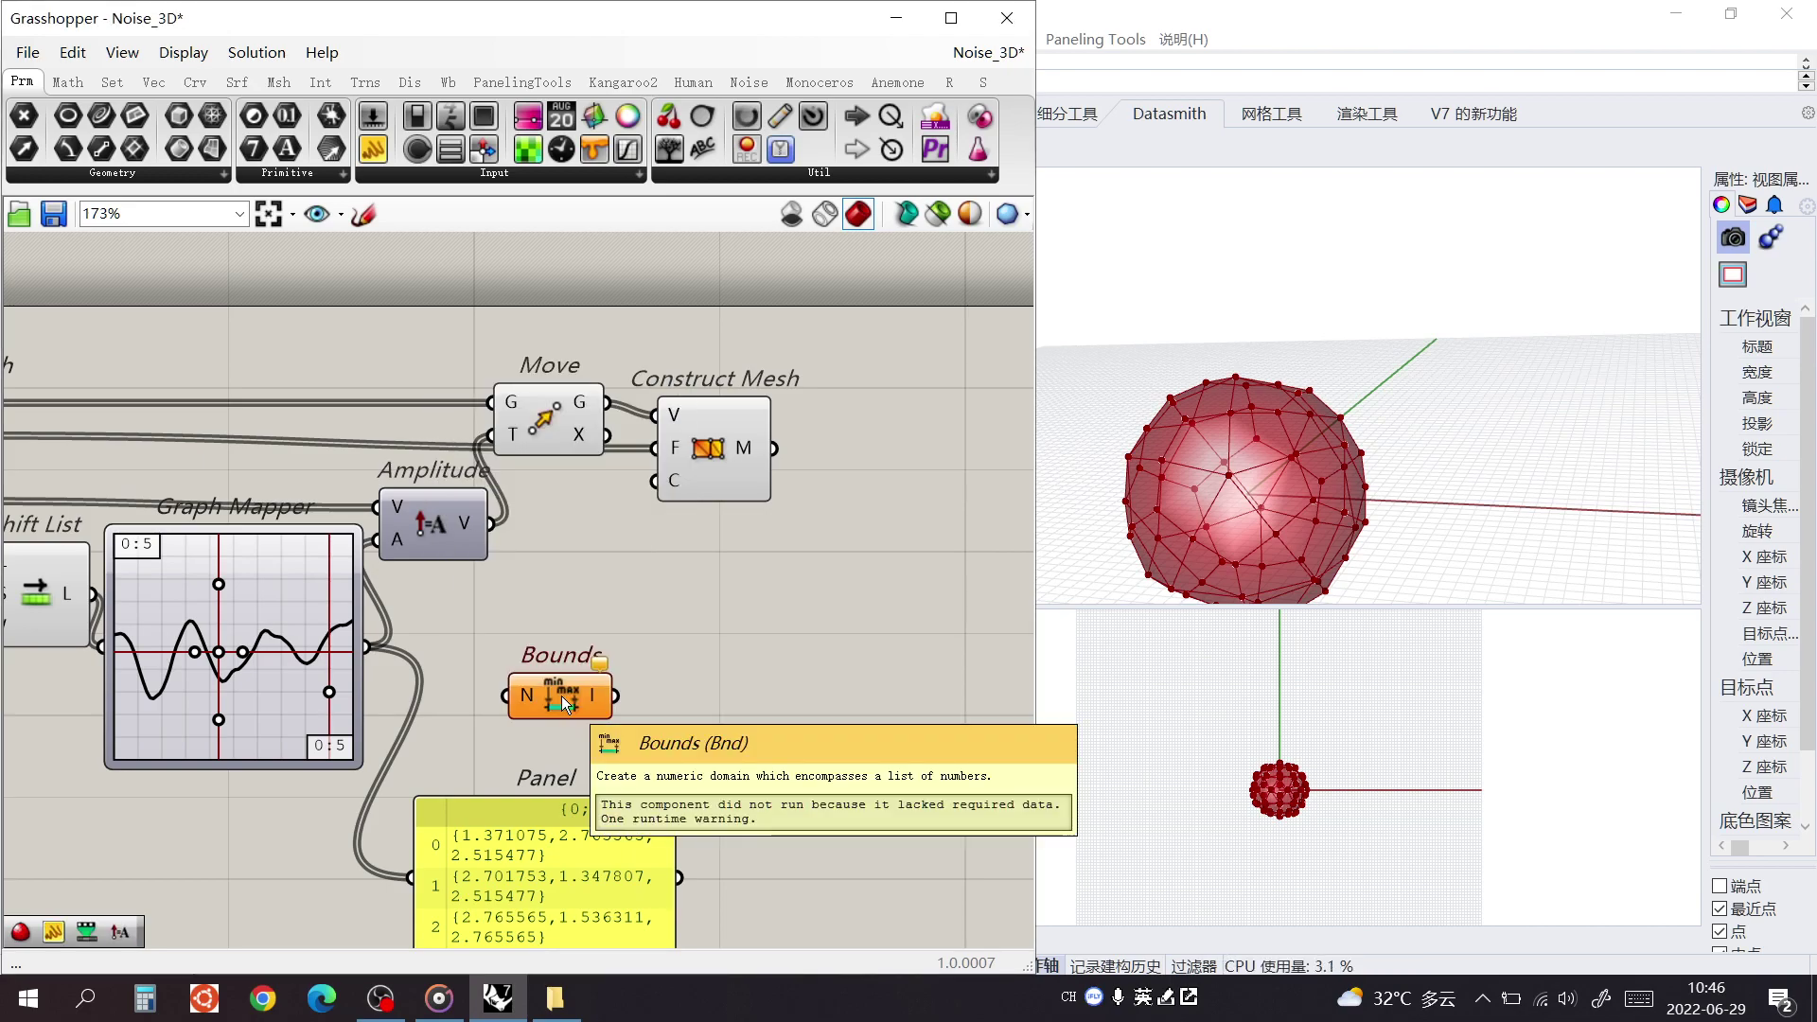
type("remap")
key("Return")
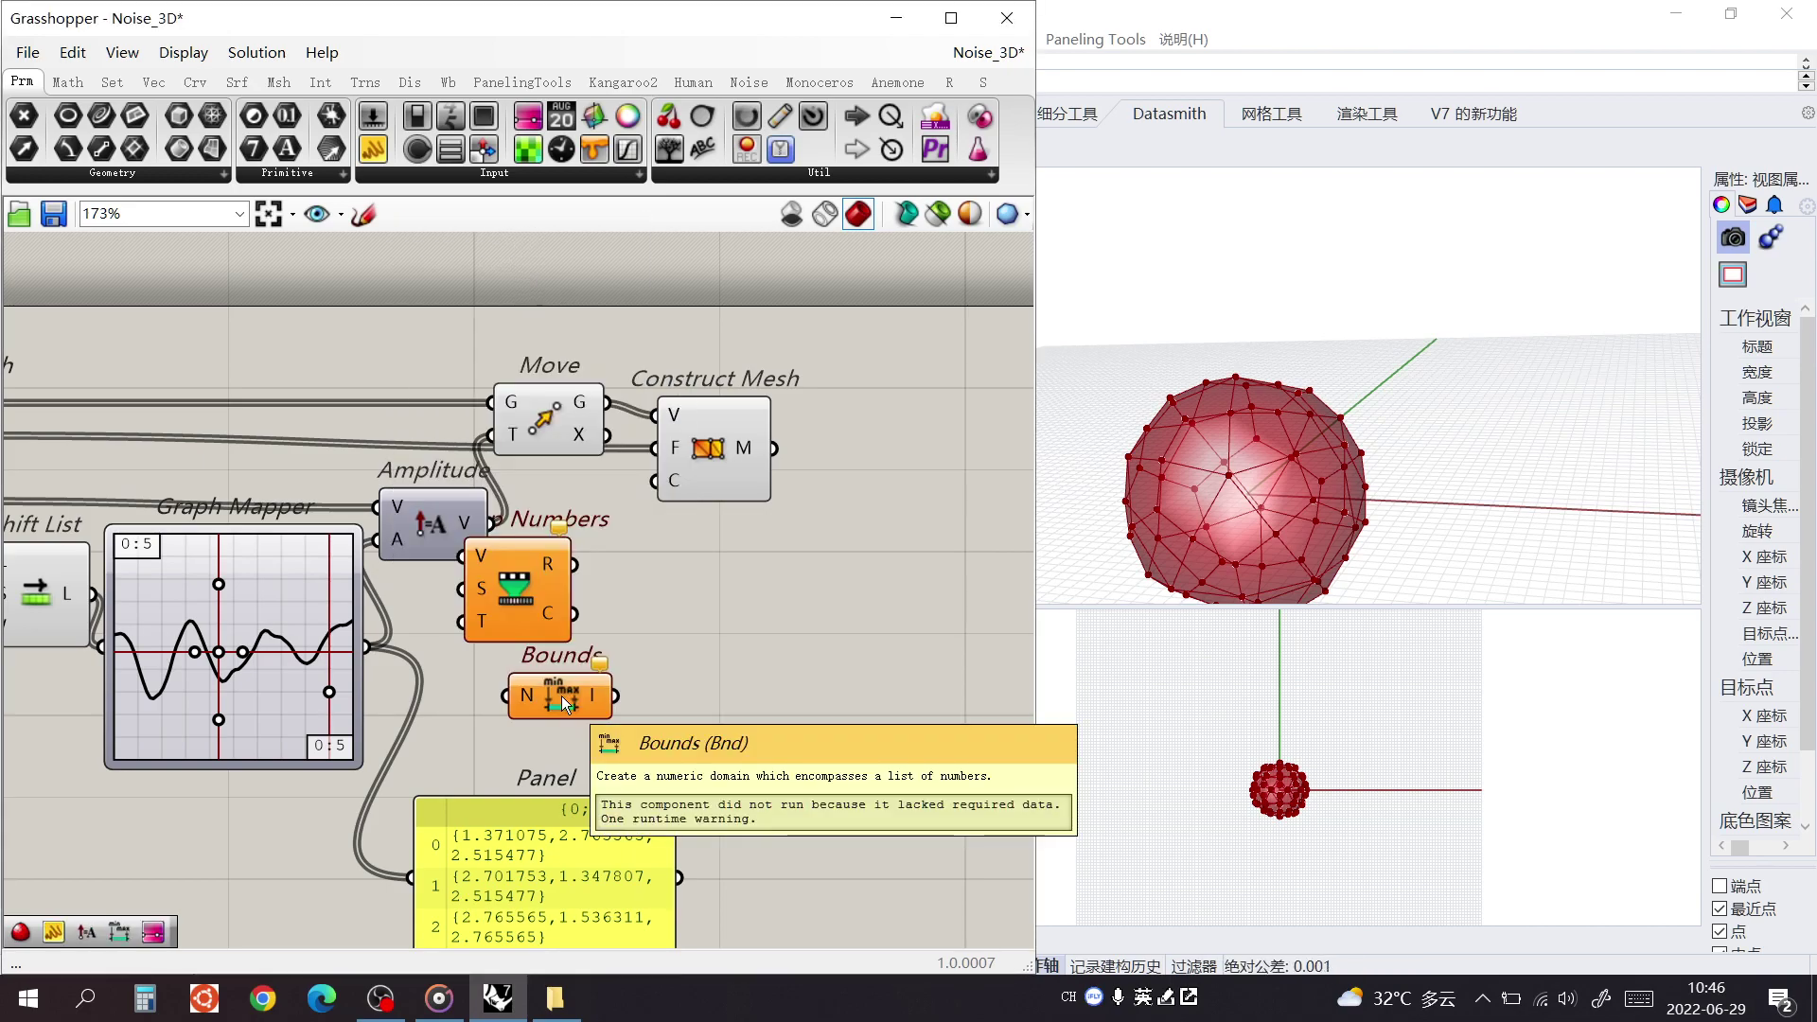
Connect the Graph Mapper output to Bounds N and Remap Numbers V, and feed the Bounds output into Remap Numbers S
left_click_drag(579, 674, 461, 729)
left_click_drag(516, 591, 644, 659)
left_click_drag(488, 743, 508, 744)
mouse_move(359, 655)
left_mouse_down()
mouse_move(377, 655)
mouse_move(352, 653)
mouse_move(416, 747)
mouse_move(503, 760)
mouse_move(538, 687)
mouse_move(360, 648)
left_mouse_up()
left_click_drag(643, 650, 575, 672)
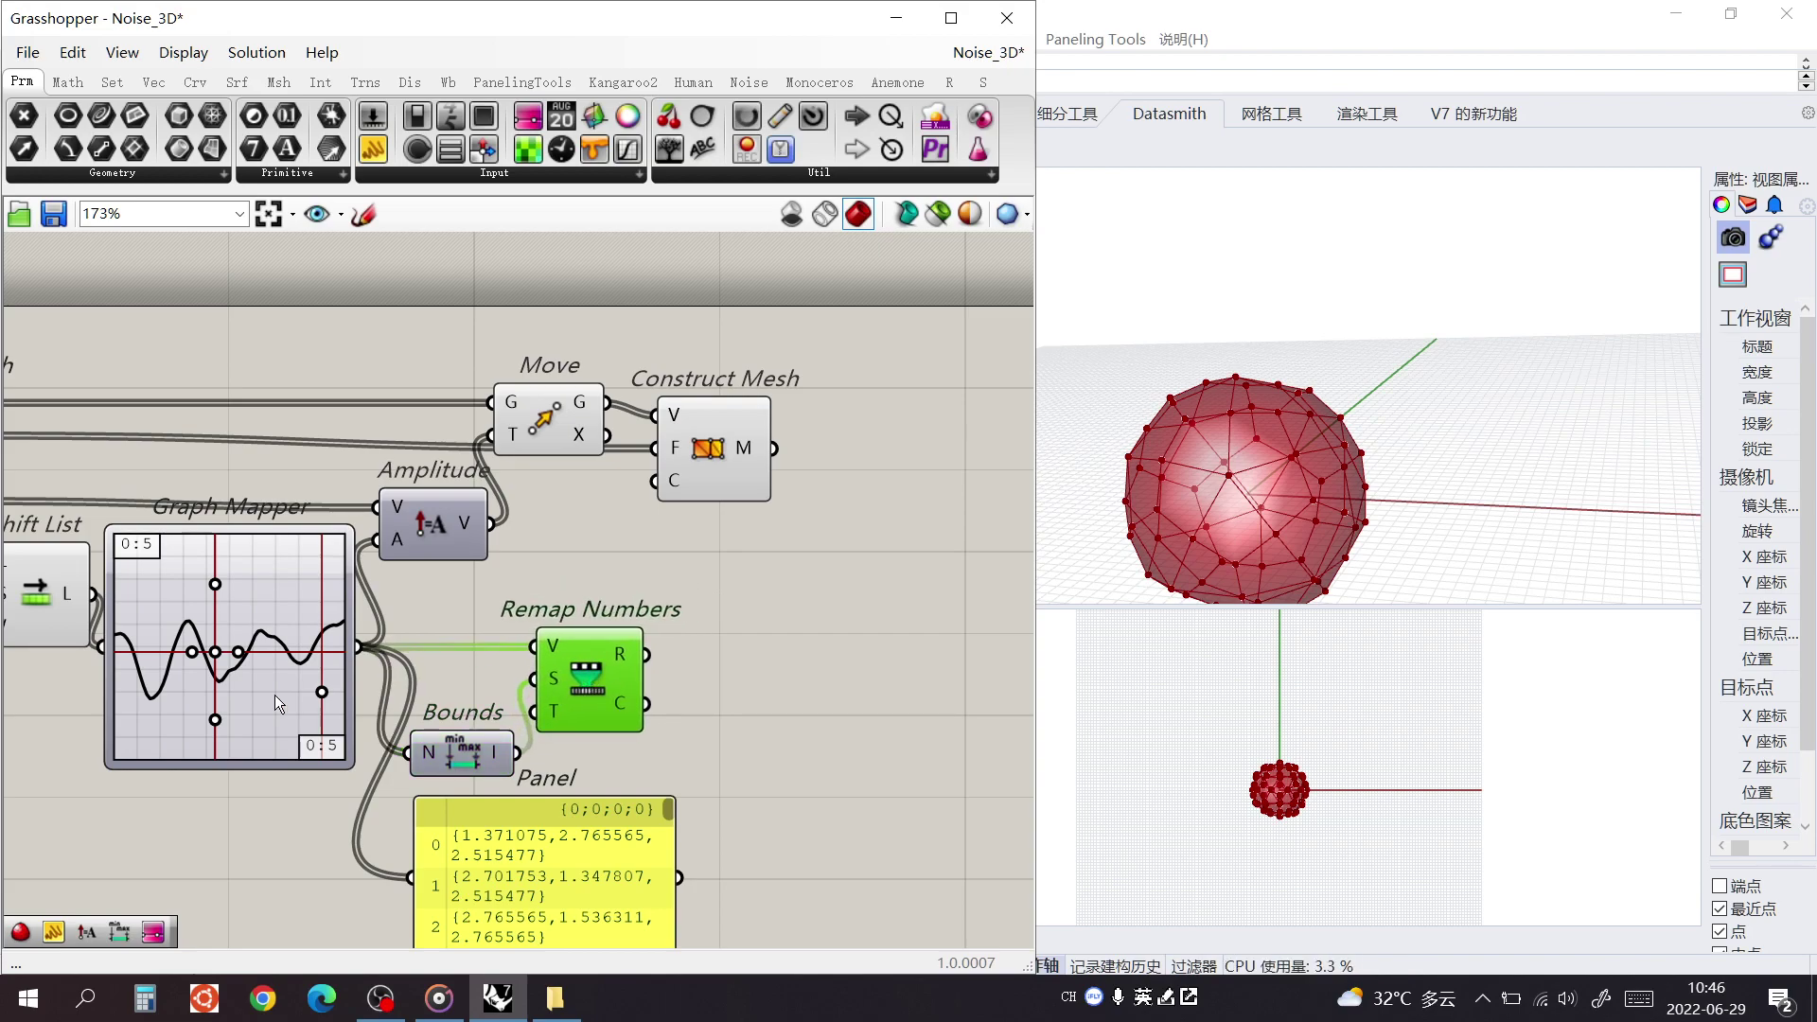
Tidy the layout by moving Shift List, Graph Mapper, Amplitude, Bounds and Remap Numbers left and Construct Mesh right
right_click_drag(308, 695, 546, 689)
left_click_drag(299, 615, 179, 599)
left_click_drag(461, 598, 355, 598)
right_click_drag(631, 587, 482, 589)
left_click_drag(542, 525, 448, 527)
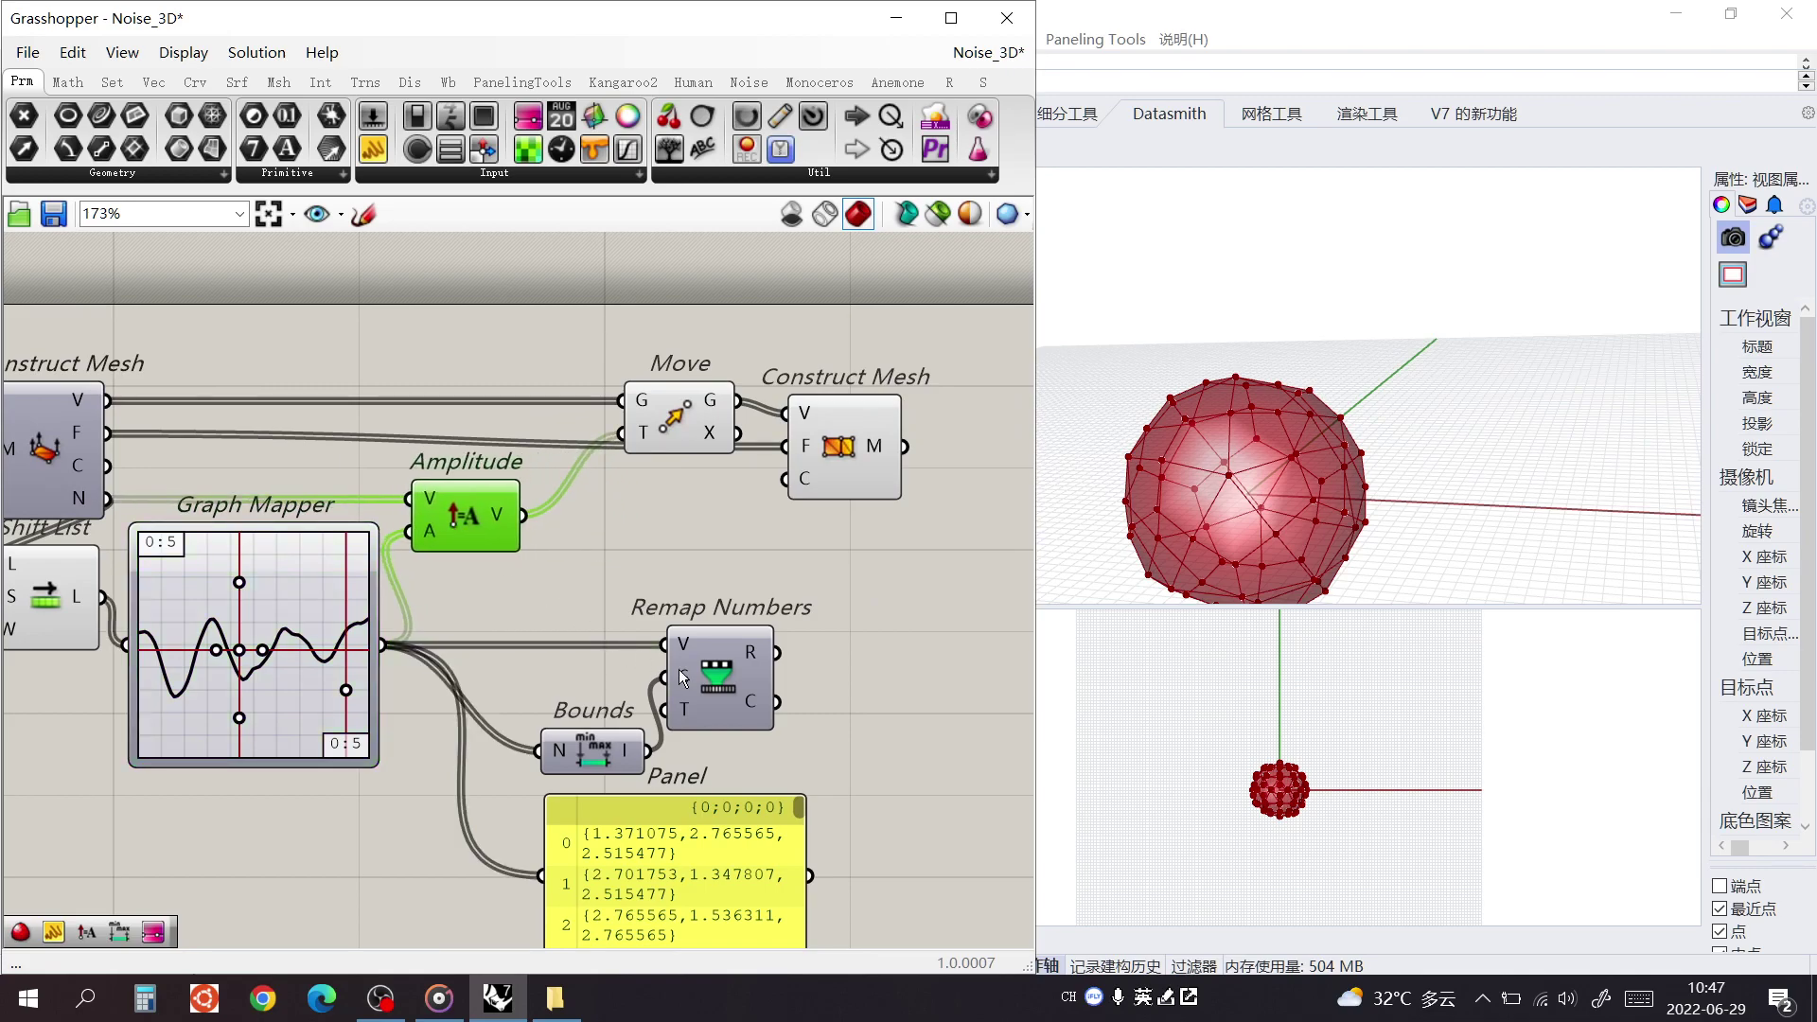
scroll(704, 700, "down", 3)
left_click_drag(609, 692, 520, 670)
left_click_drag(691, 639, 536, 673)
left_click_drag(795, 481, 867, 470)
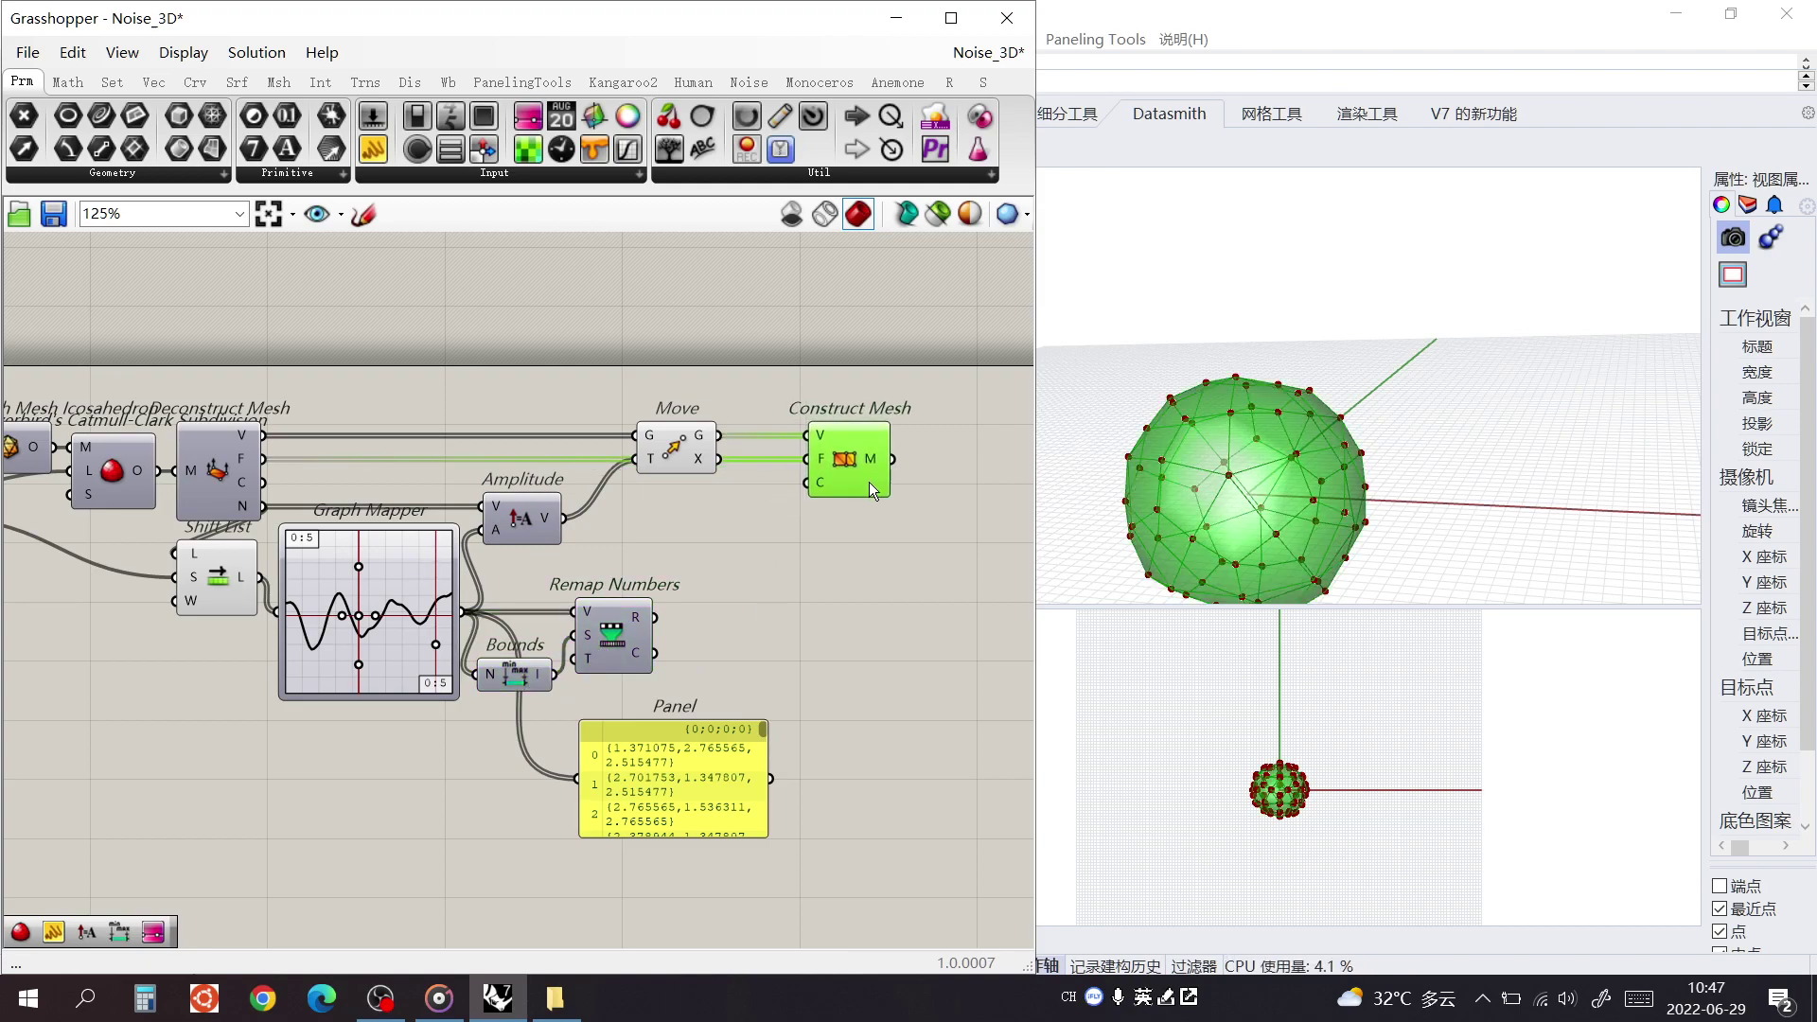
Add a Gradient beside Remap Numbers, feed R into its t input, and connect its output to Construct Mesh C
double_click(764, 591)
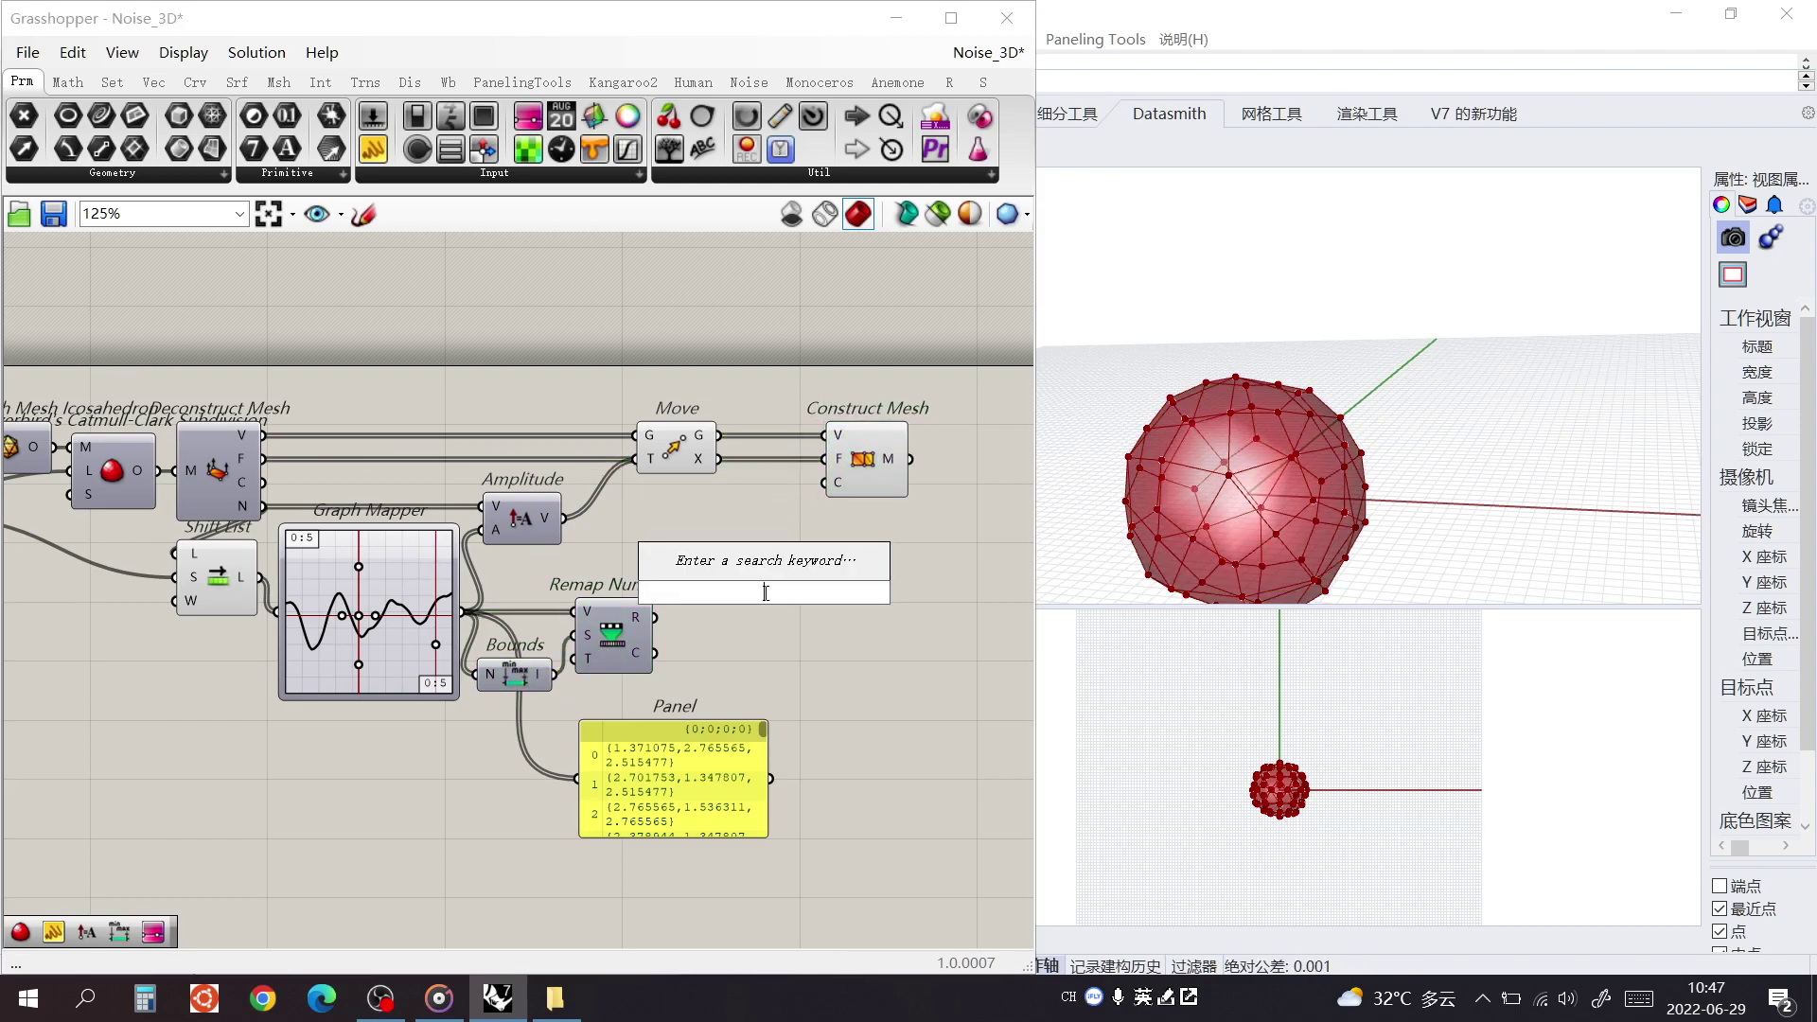
type("grad")
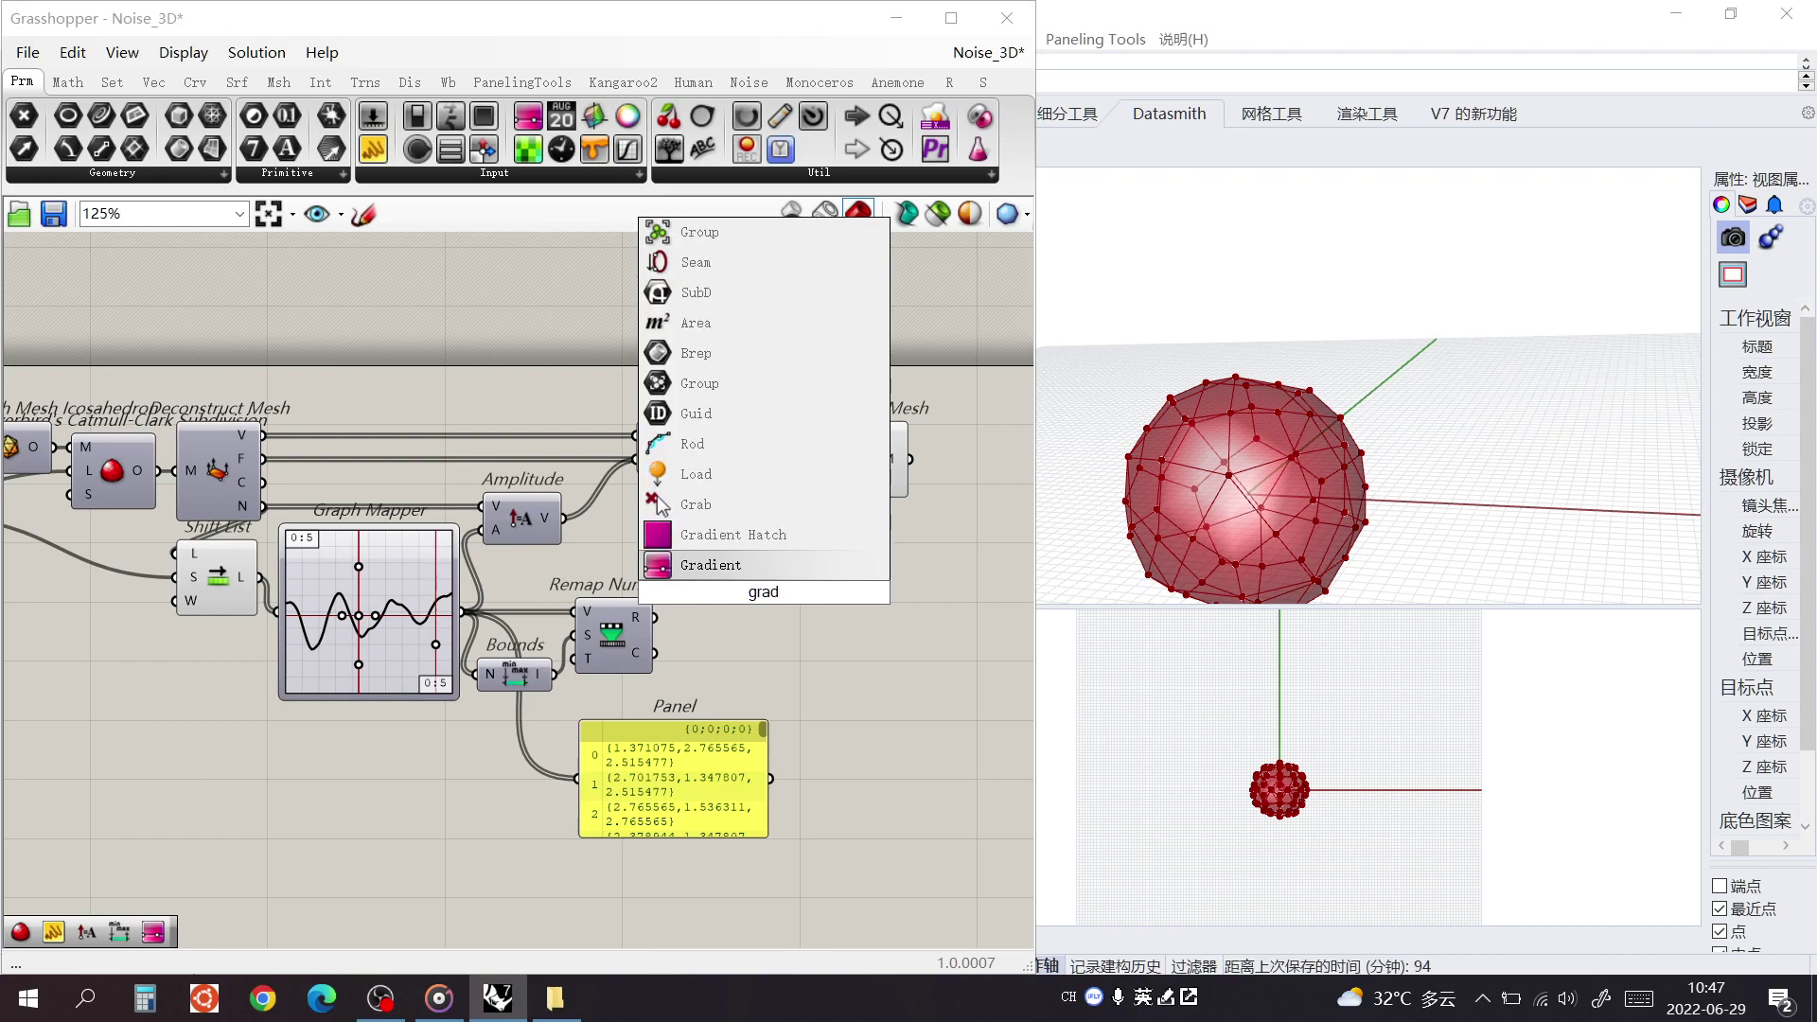
key("Return")
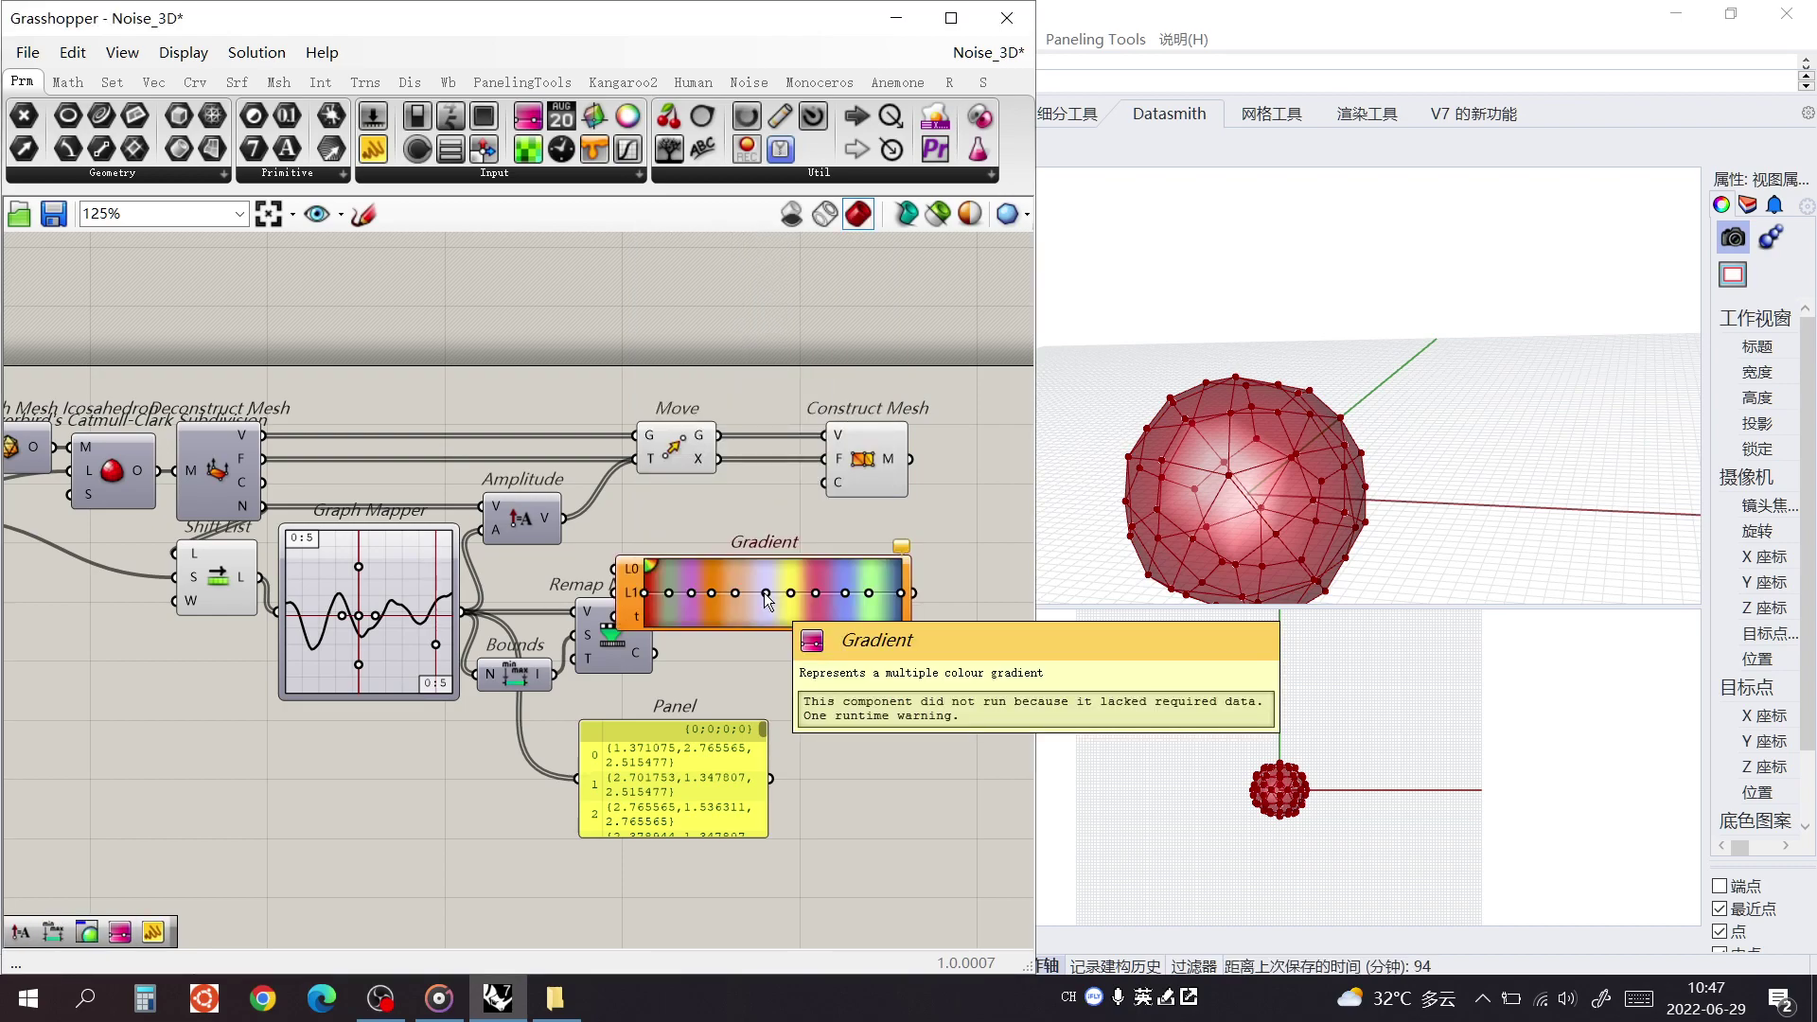
left_click_drag(767, 600, 830, 613)
left_click_drag(893, 470, 1020, 458)
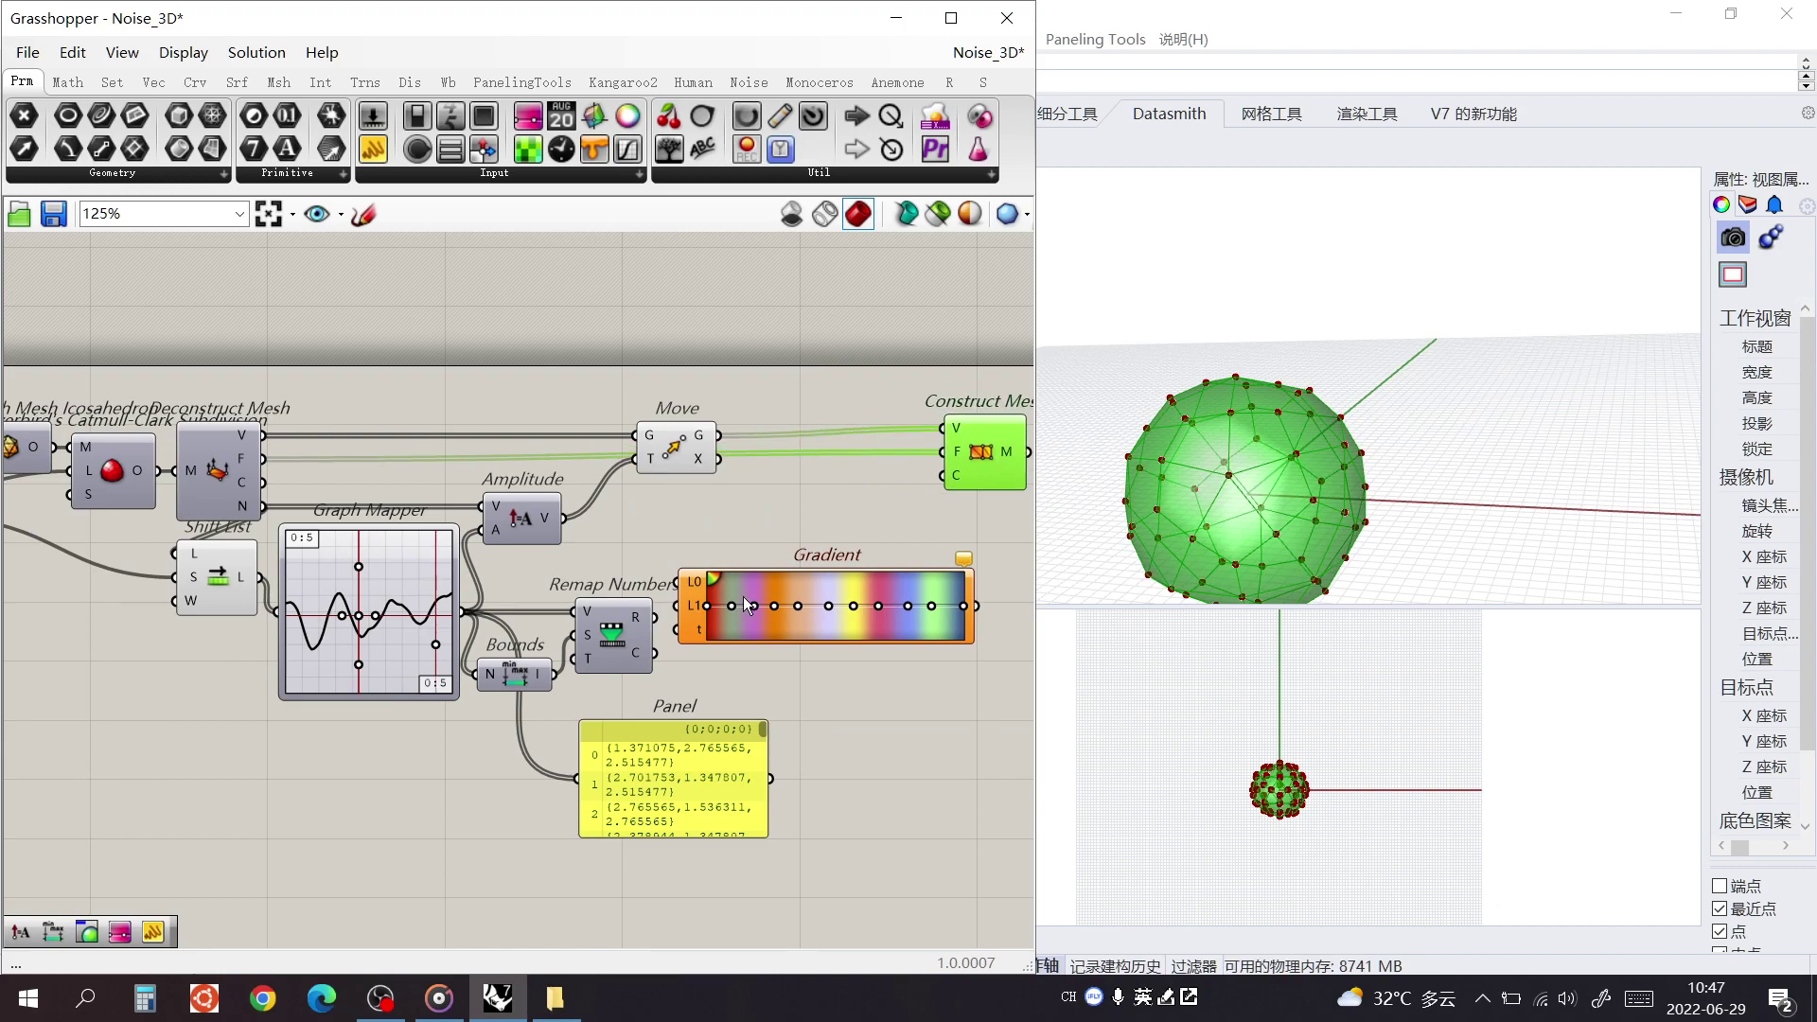
left_click_drag(746, 634, 779, 594)
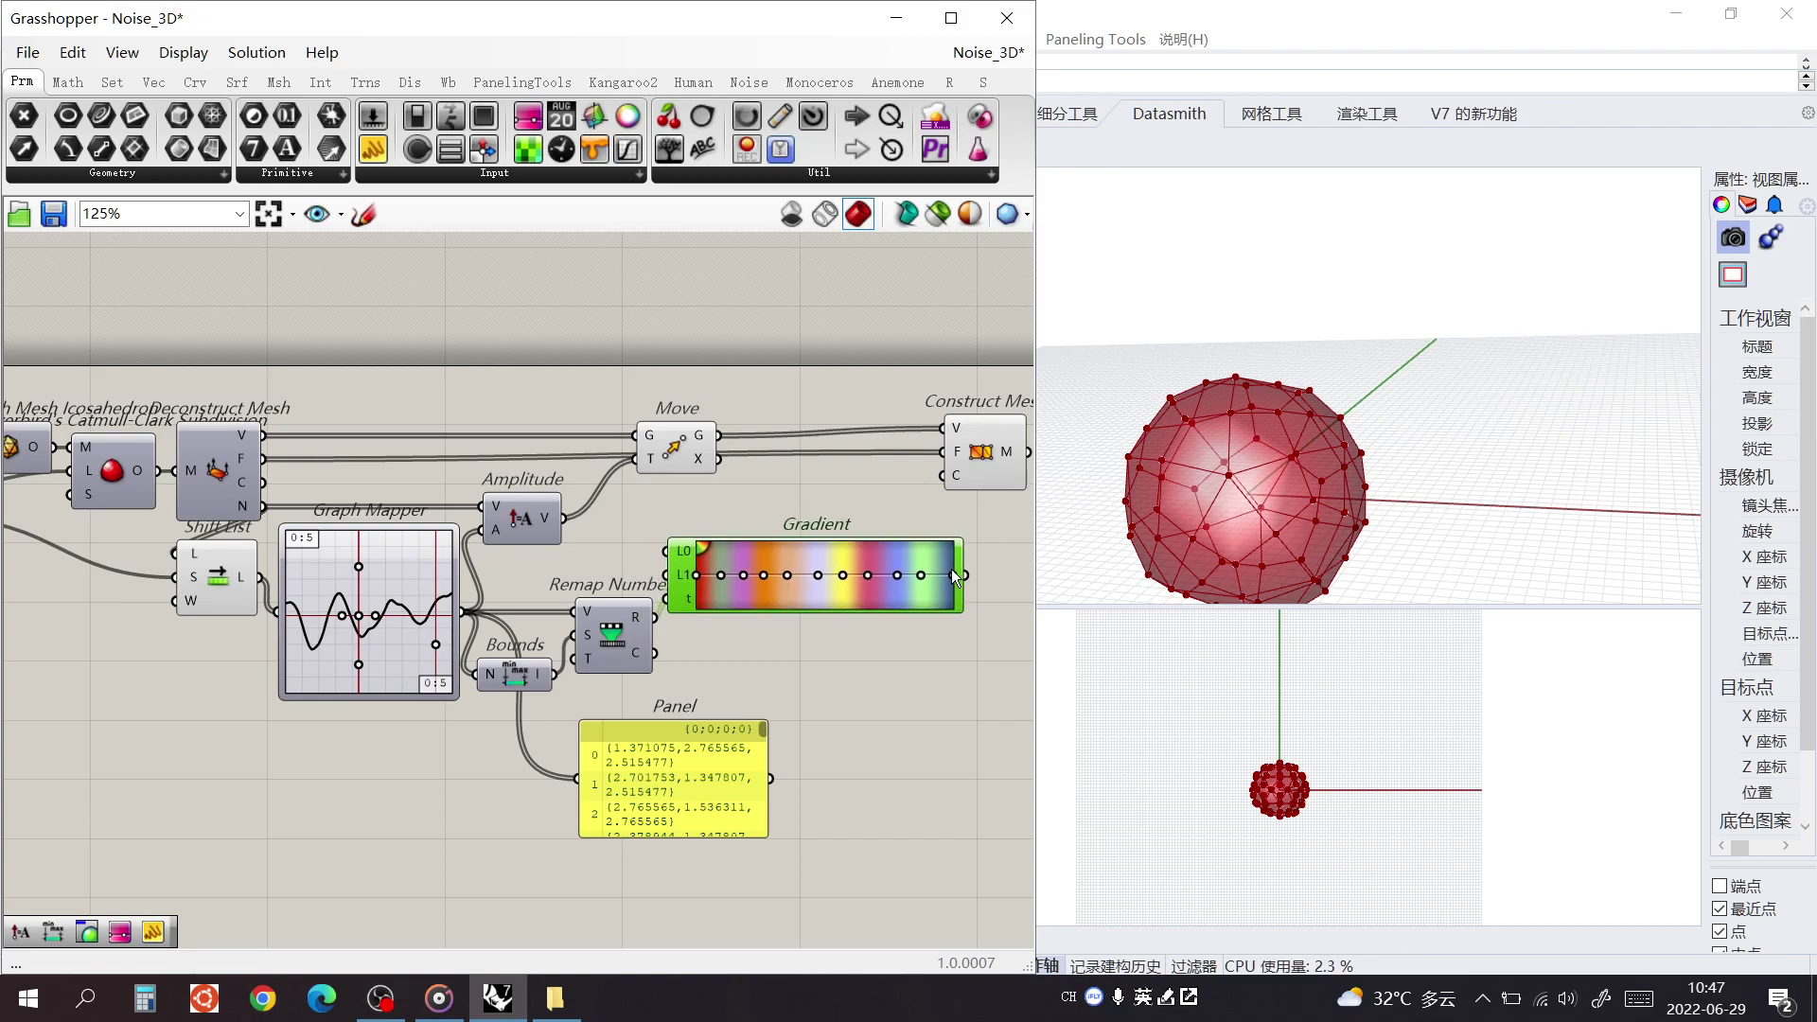
left_click_drag(965, 574, 937, 481)
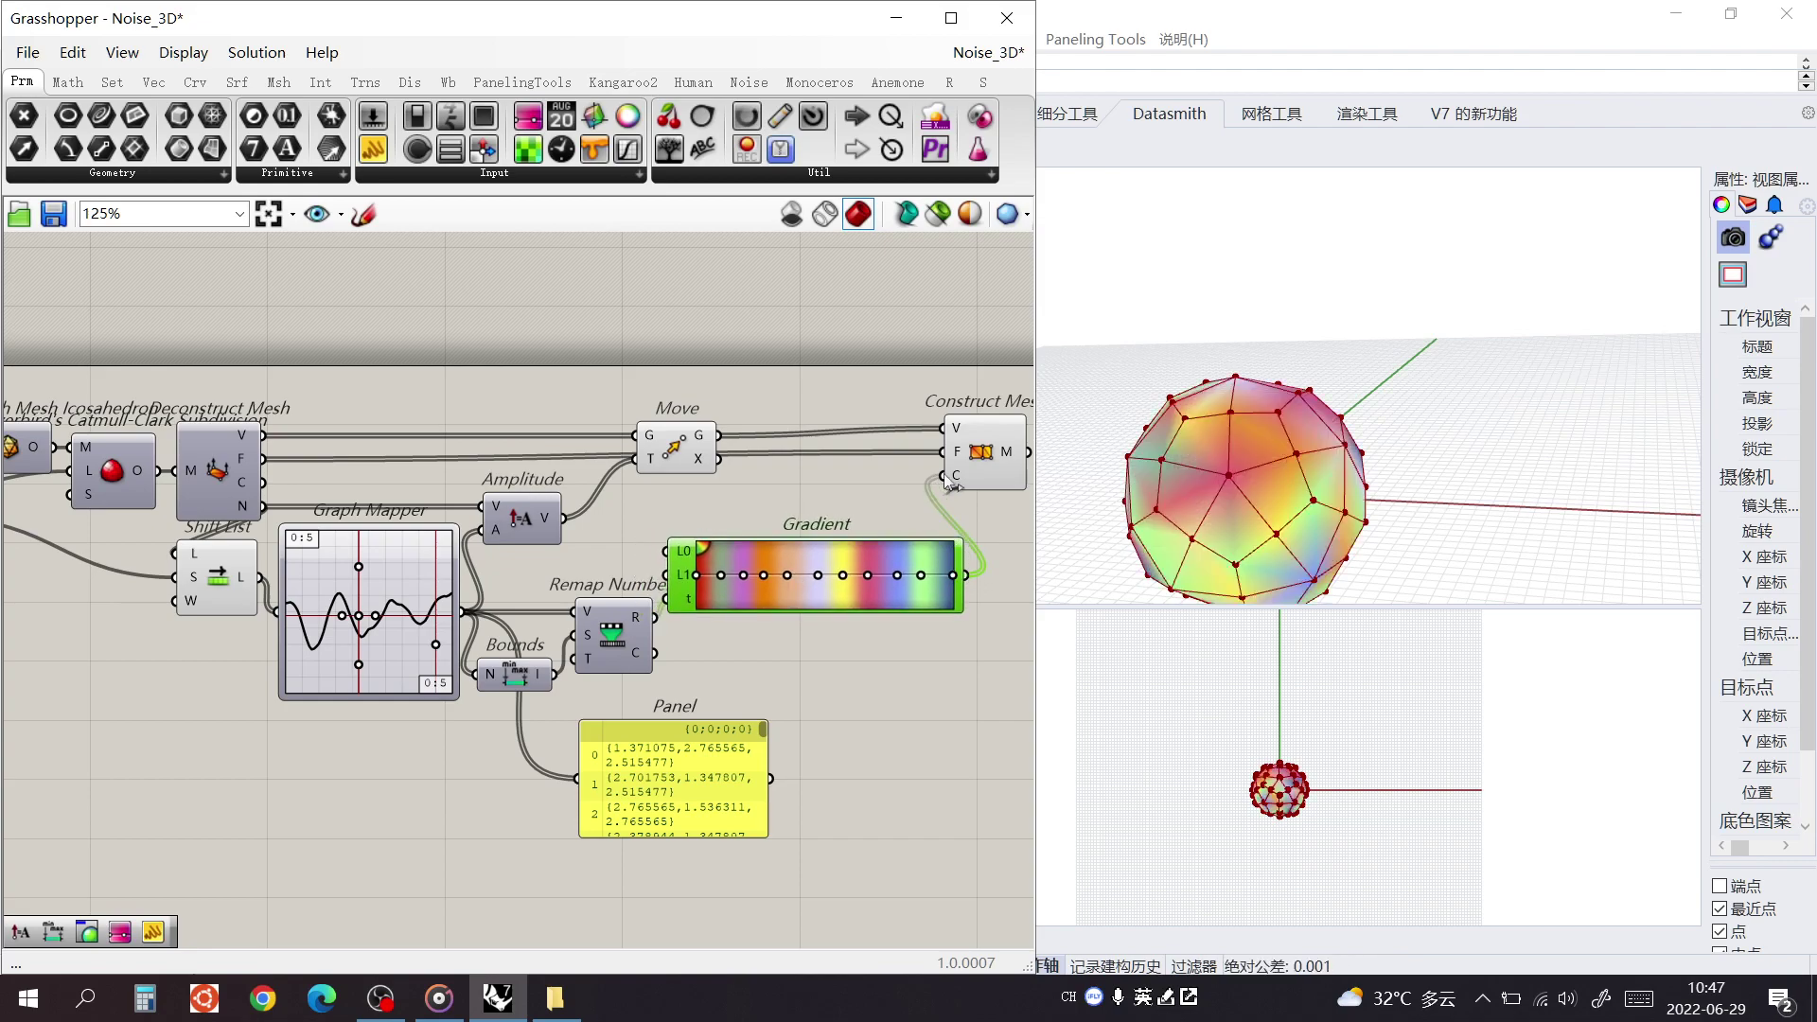
Turn off the preview of the Move component so its points no longer cover the coloured mesh
left_click(678, 460)
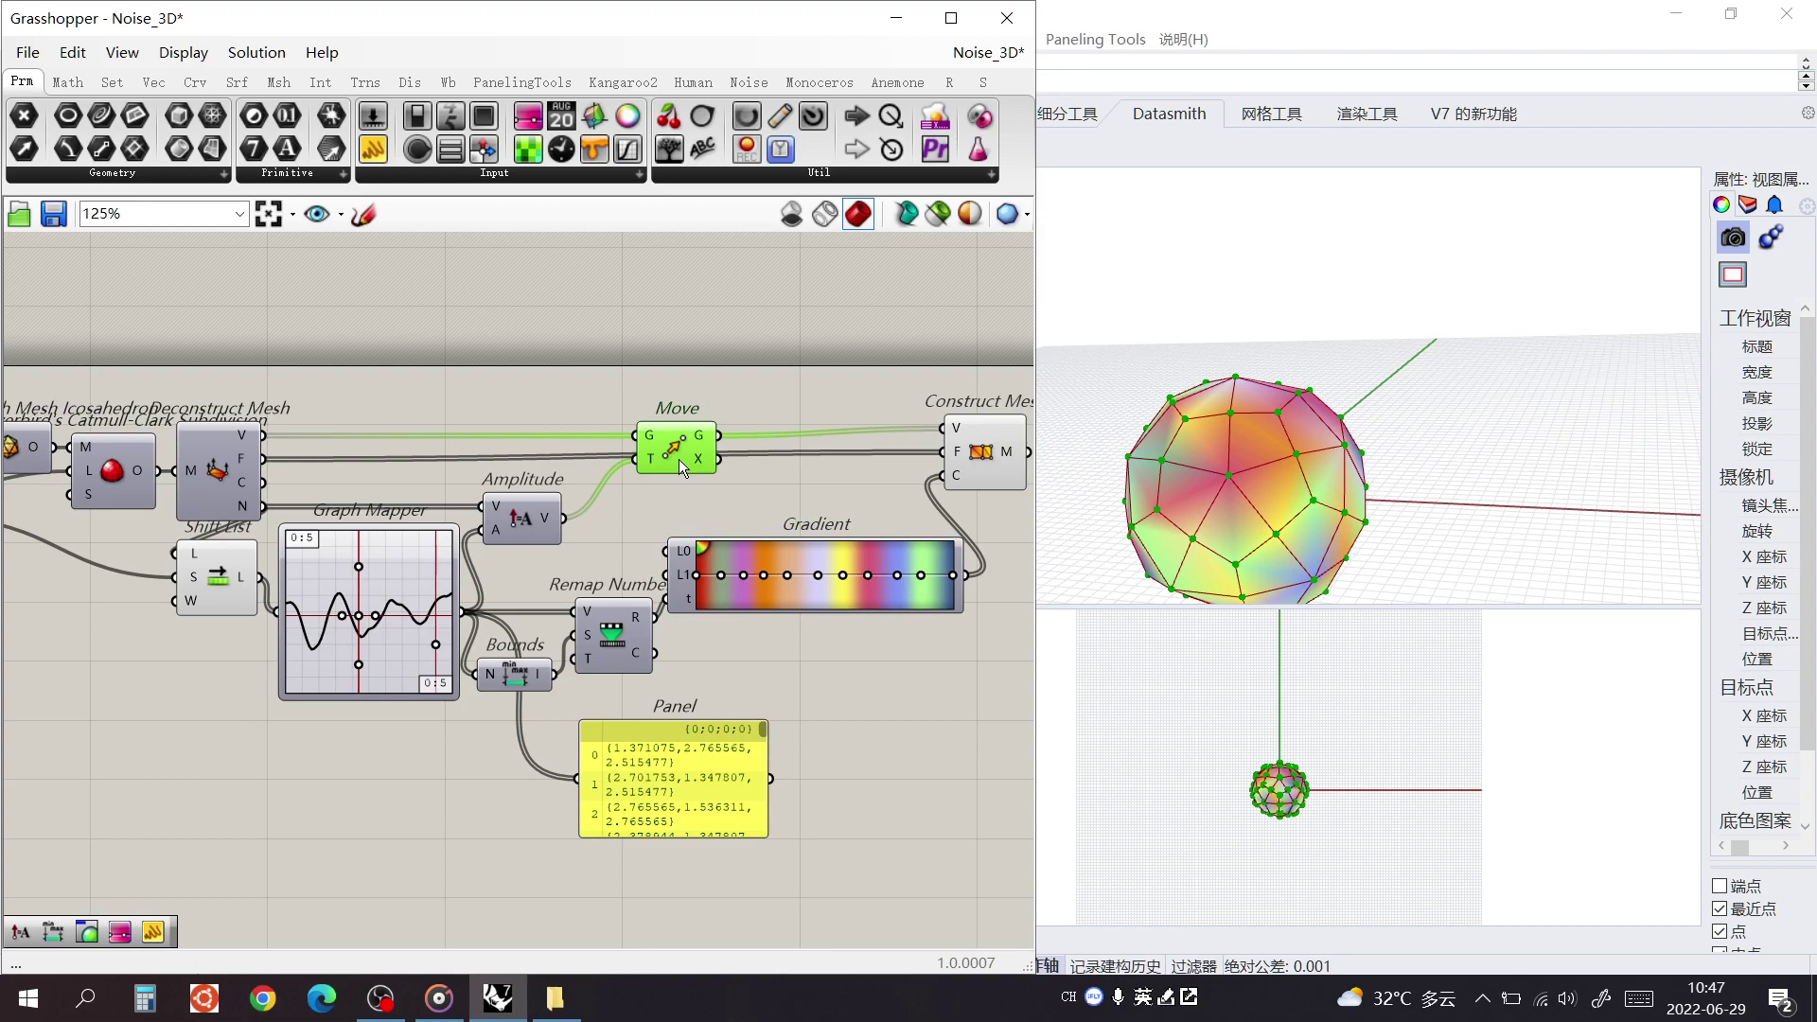
right_click(679, 458)
left_click(717, 501)
right_click_drag(821, 490, 546, 509)
left_click(719, 514)
left_click_drag(712, 479, 710, 485)
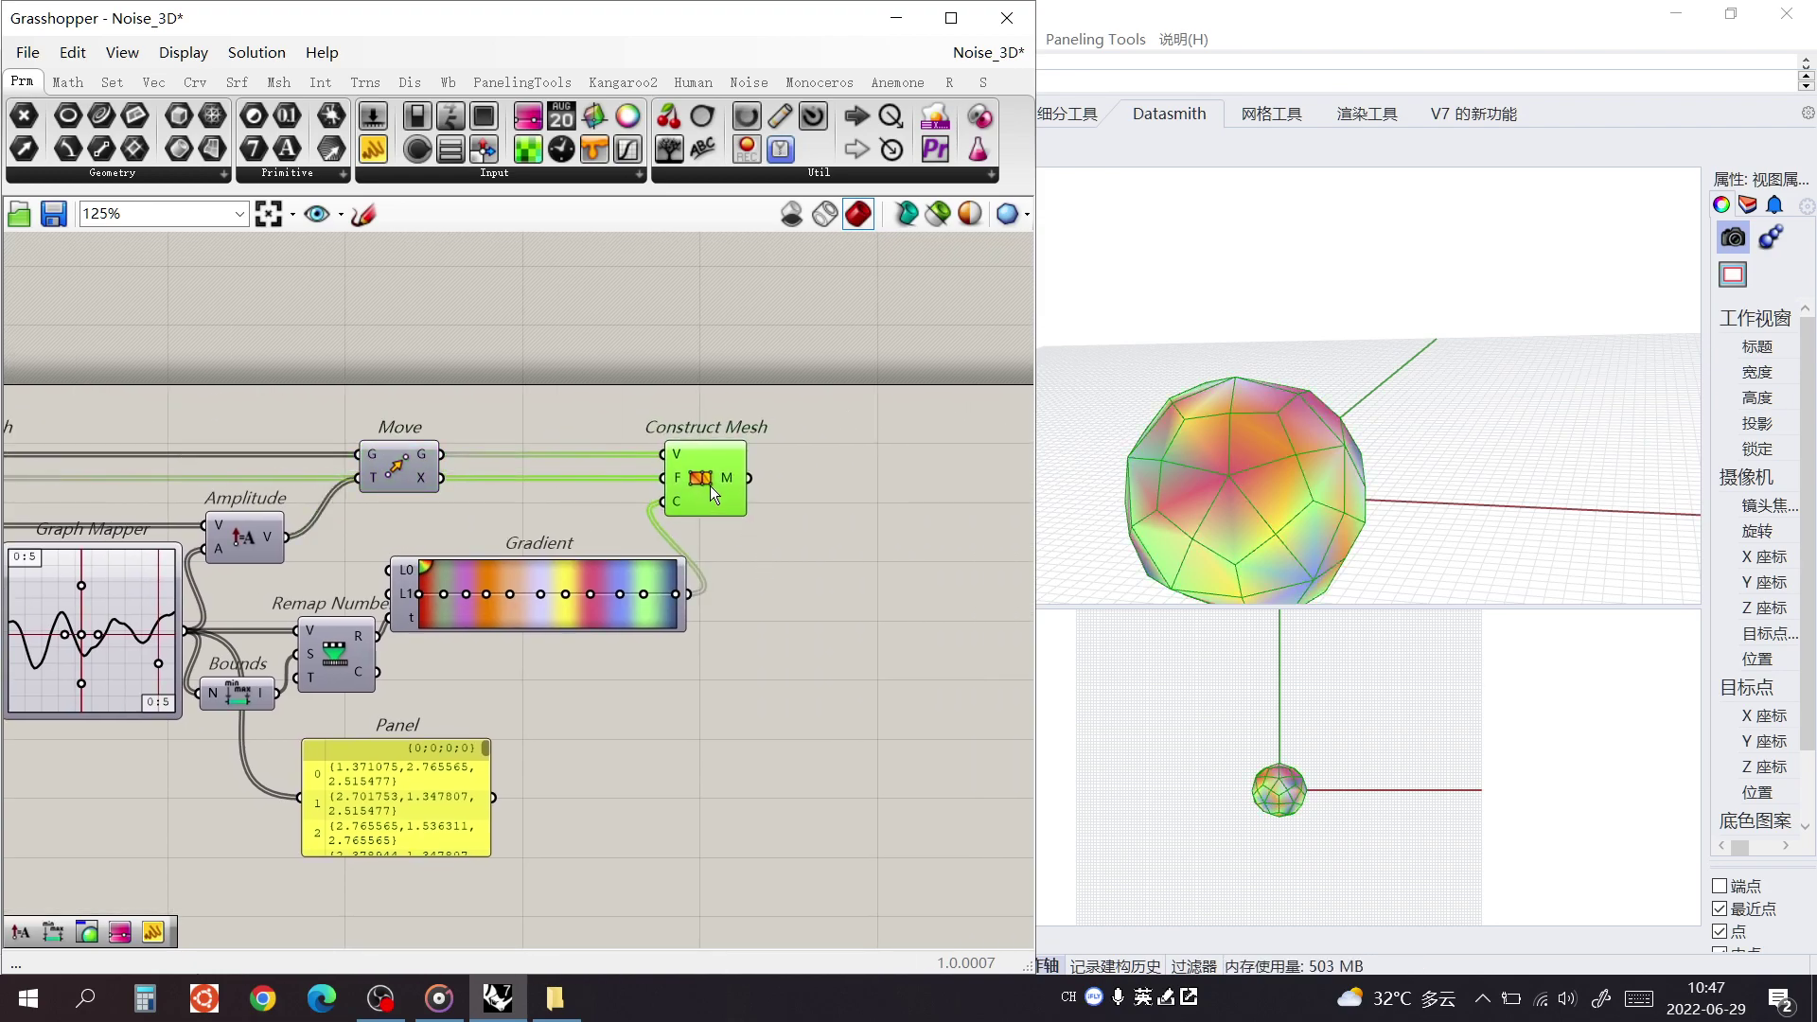
Open the component search on the empty canvas area beyond Construct Mesh
right_click_drag(808, 511, 752, 509)
right_click_drag(834, 563, 793, 533)
right_click_drag(543, 628, 594, 670)
double_click(850, 599)
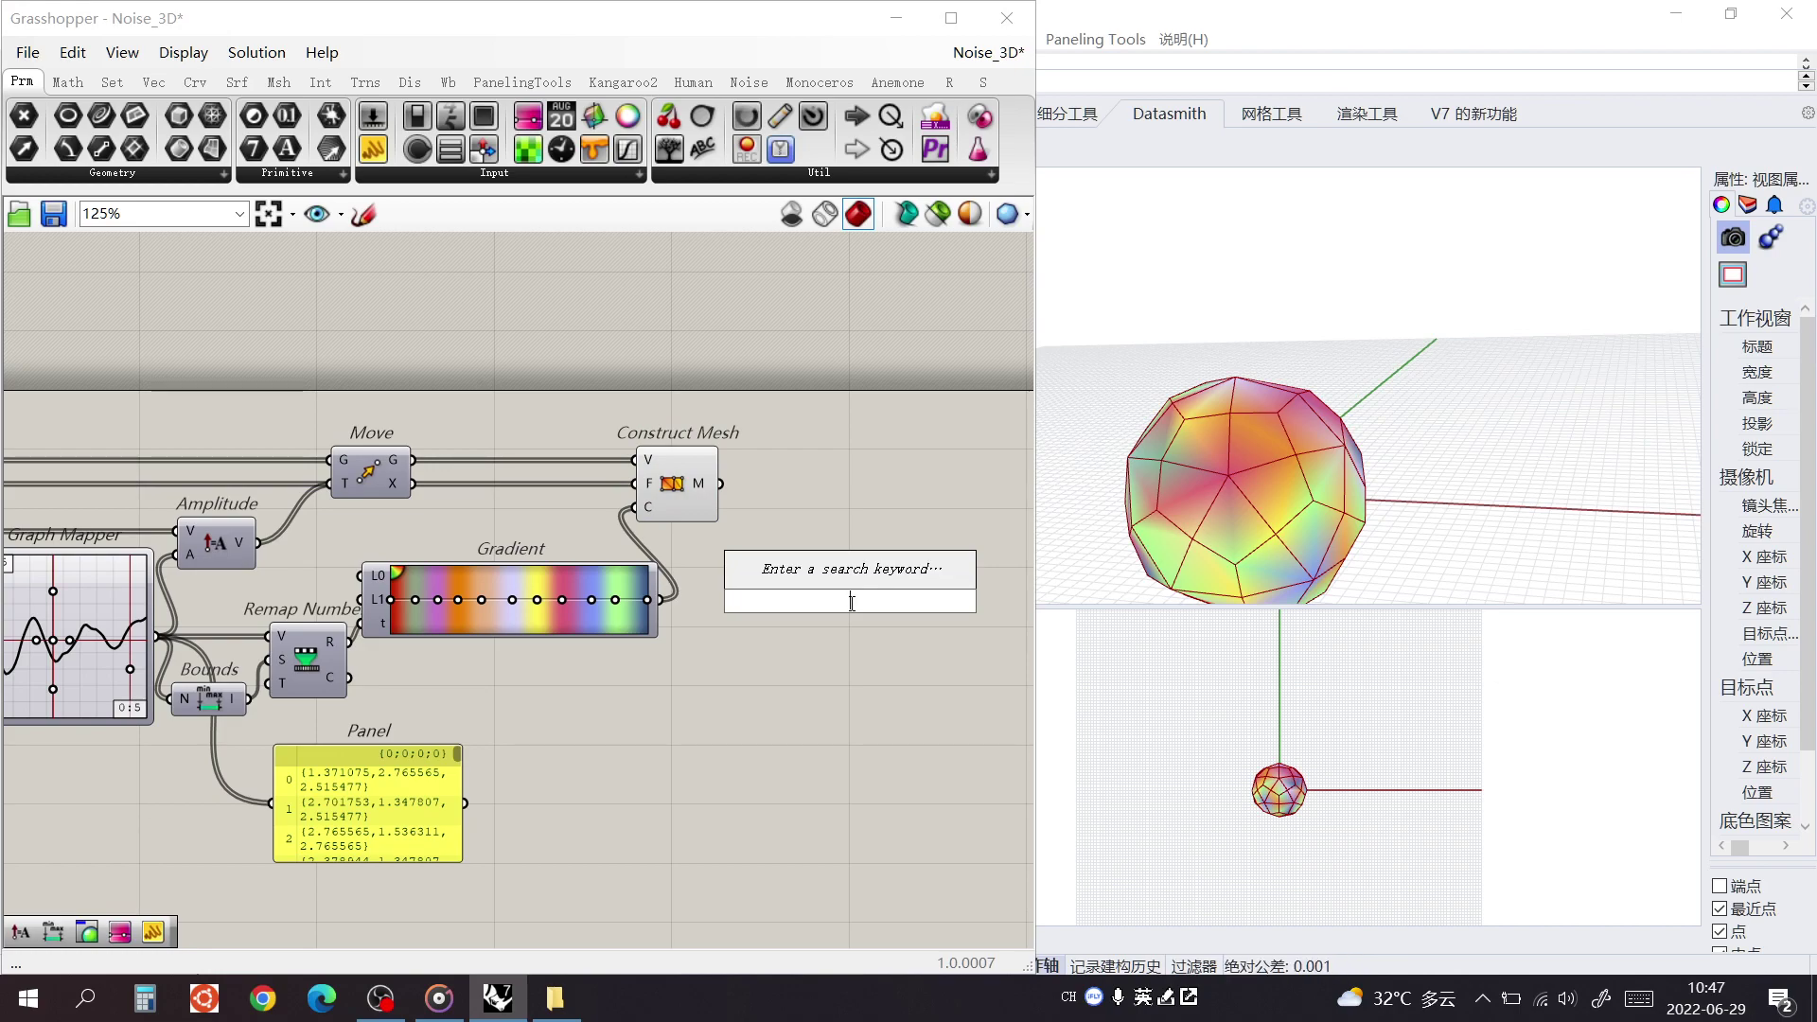
type("con")
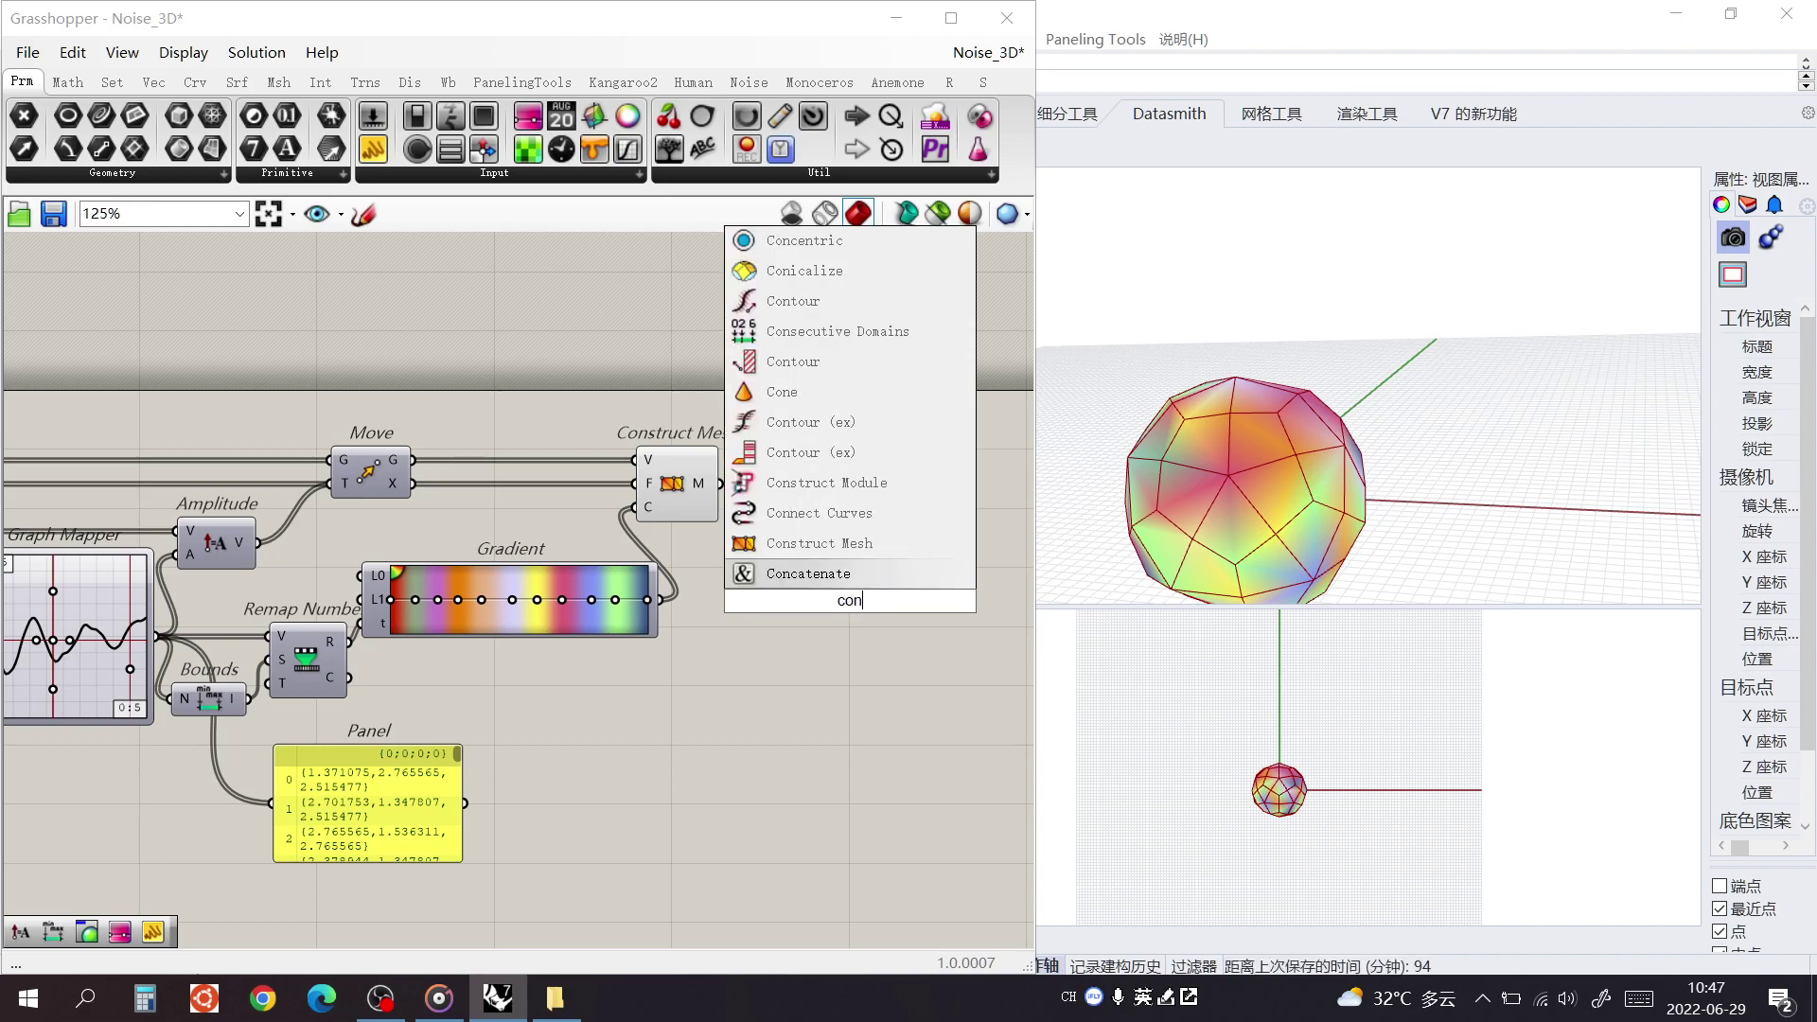
type(" me")
key("BackSpace")
key("BackSpace")
key("BackSpace")
key("BackSpace")
key("BackSpace")
key("BackSpace")
type("de")
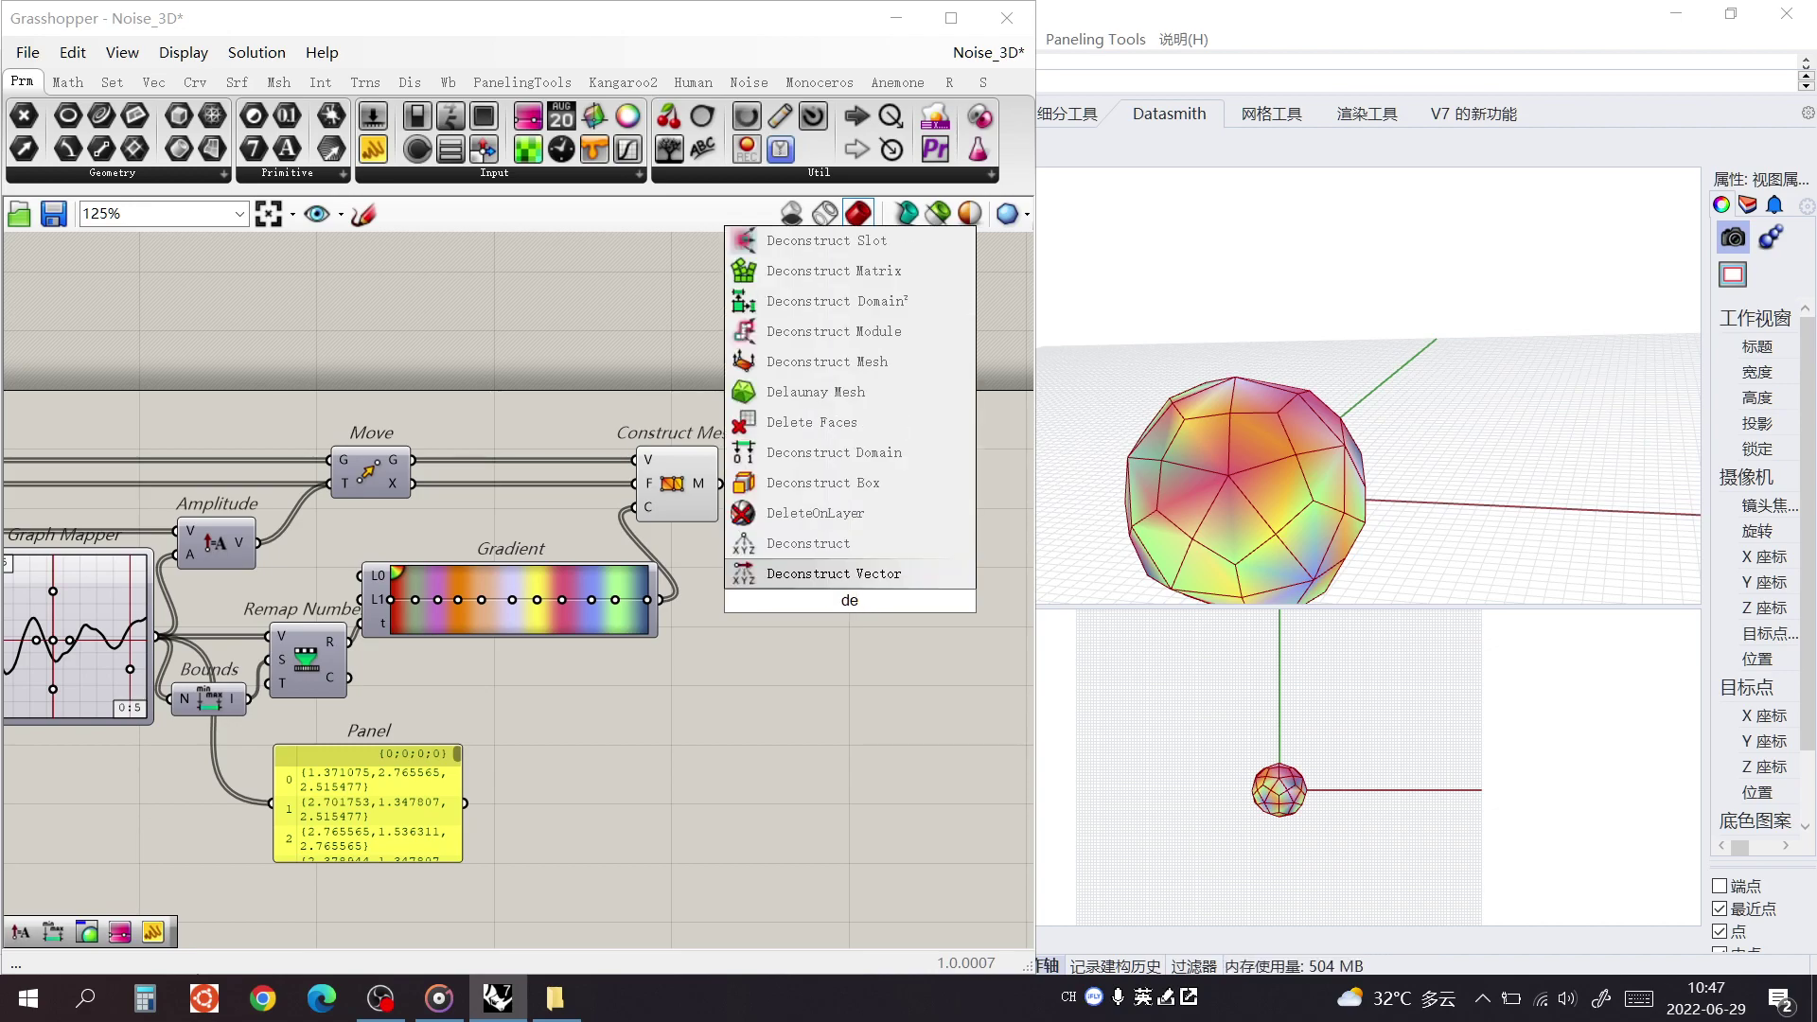
type(" mesh")
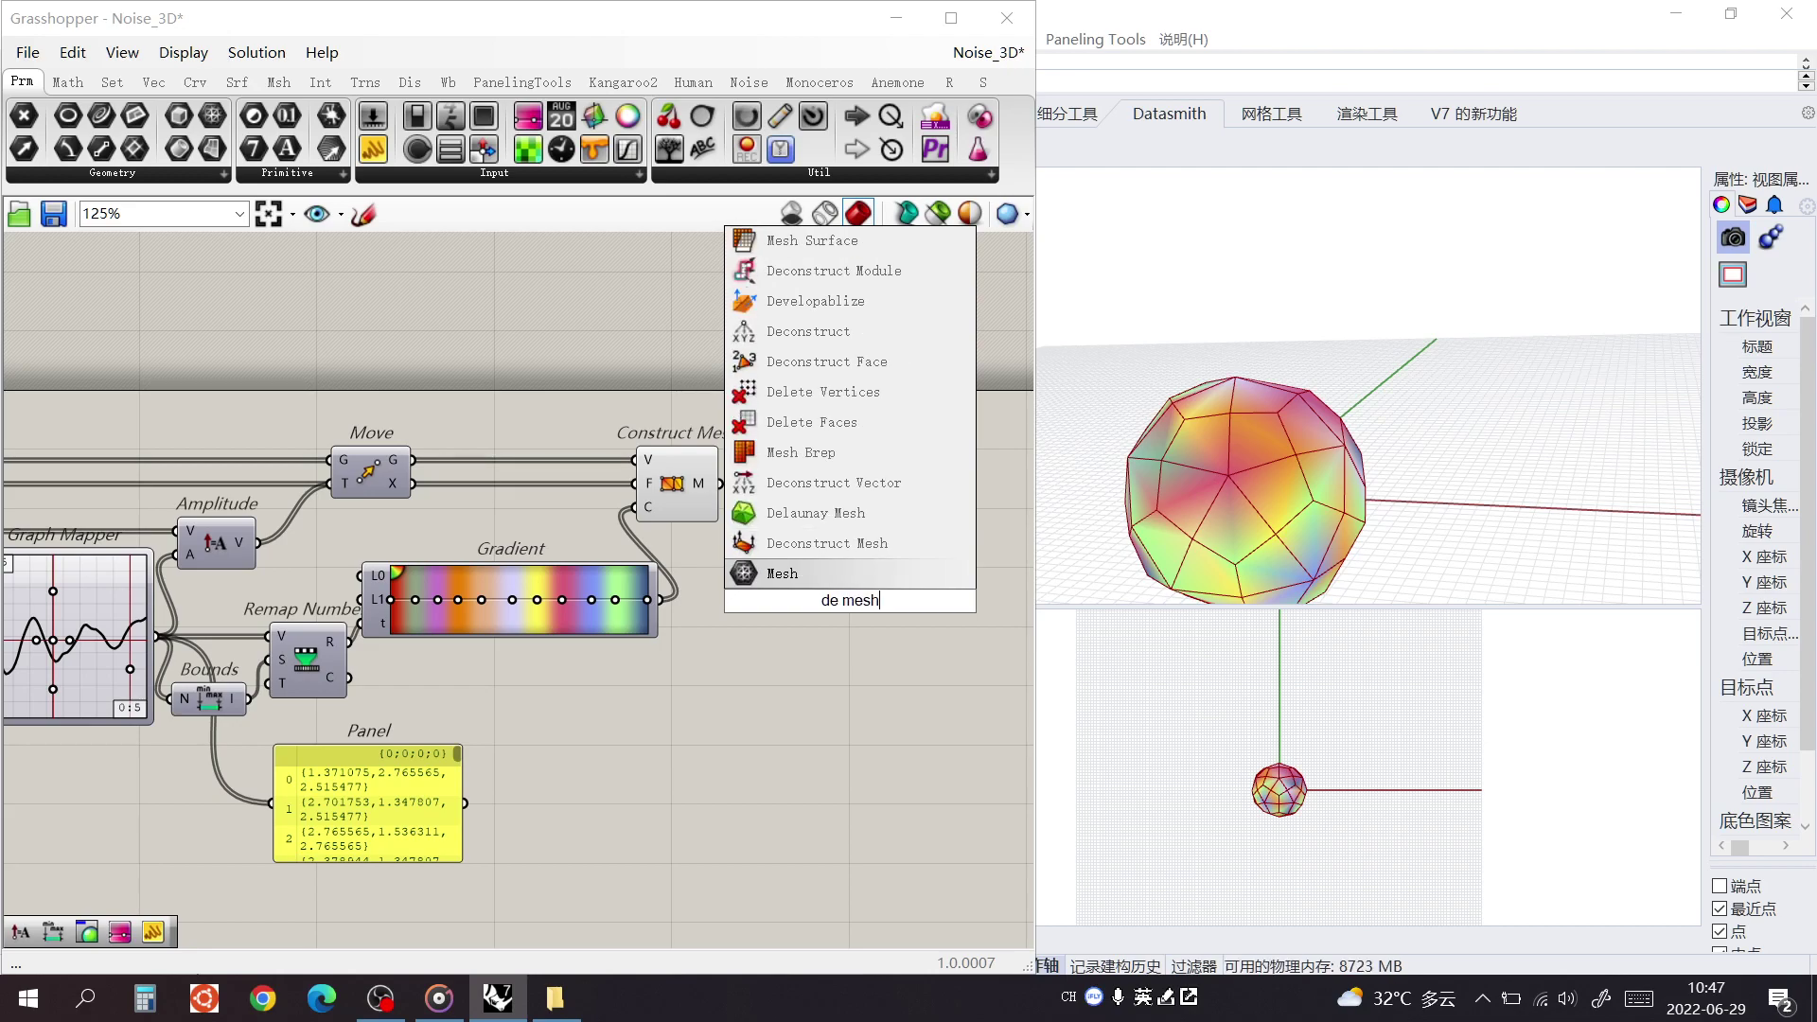
key("BackSpace")
key("BackSpace")
key("BackSpace")
key("BackSpace")
key("BackSpace")
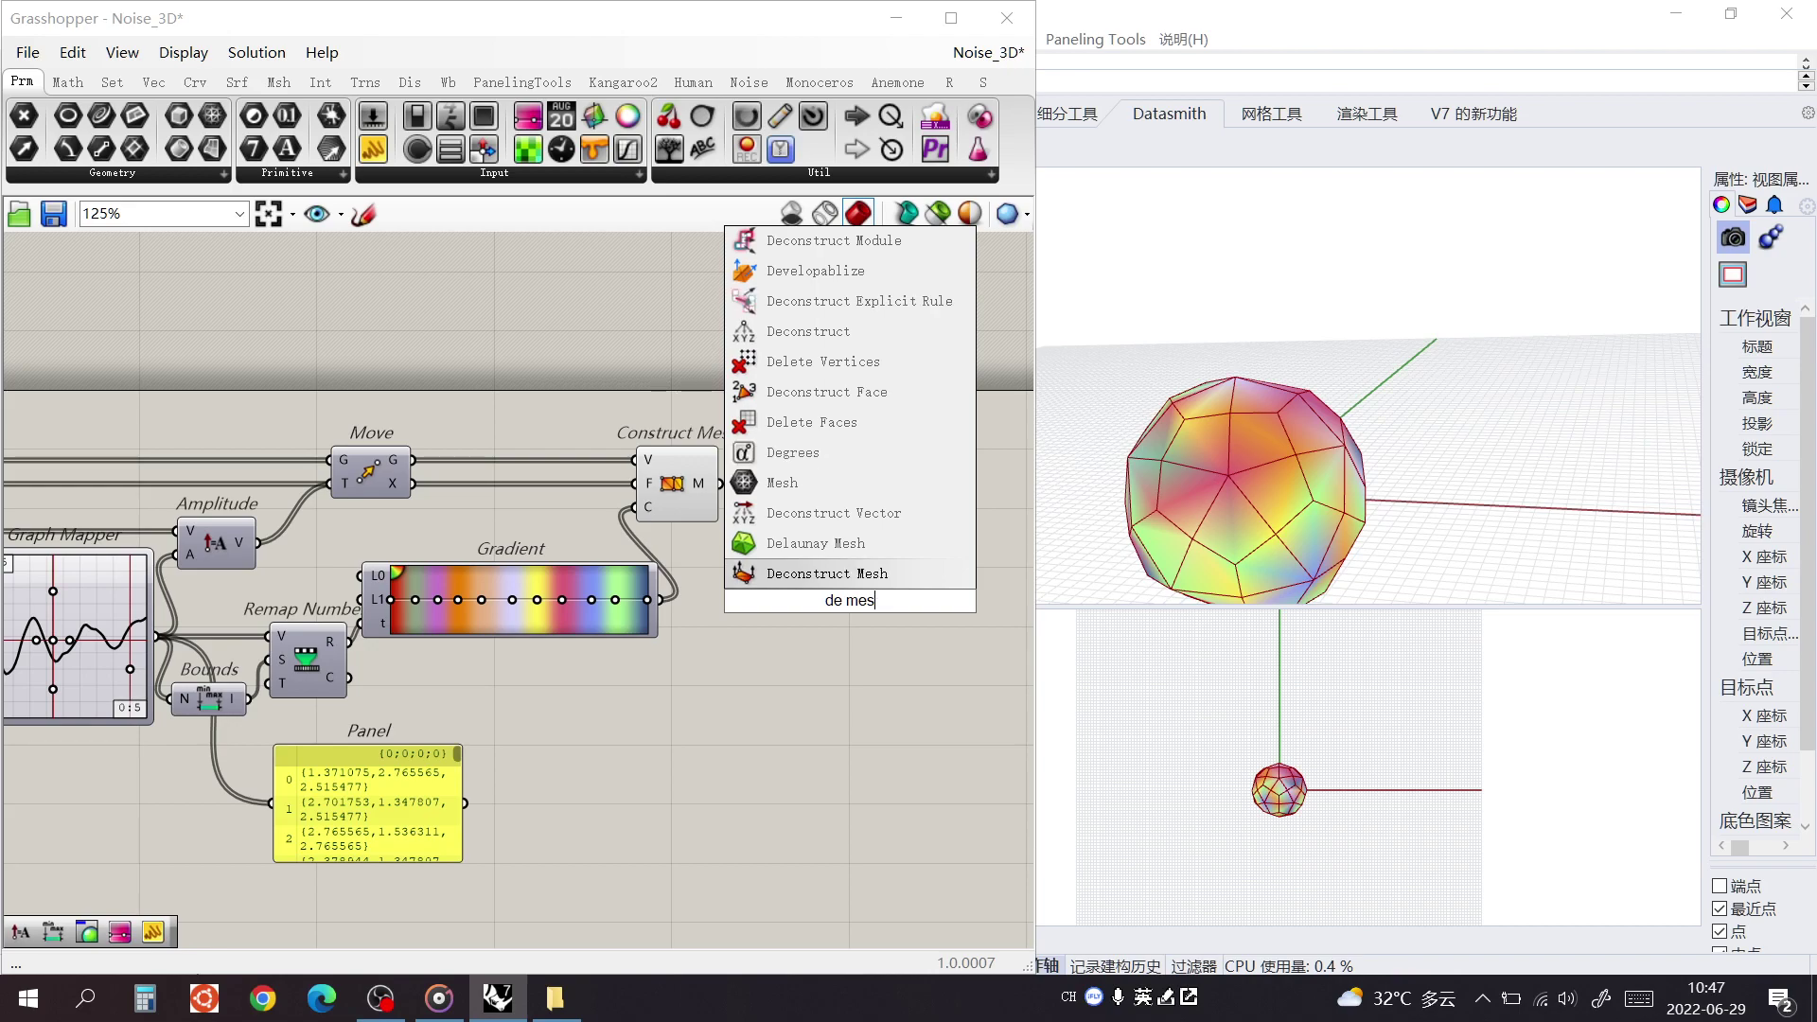
key("BackSpace")
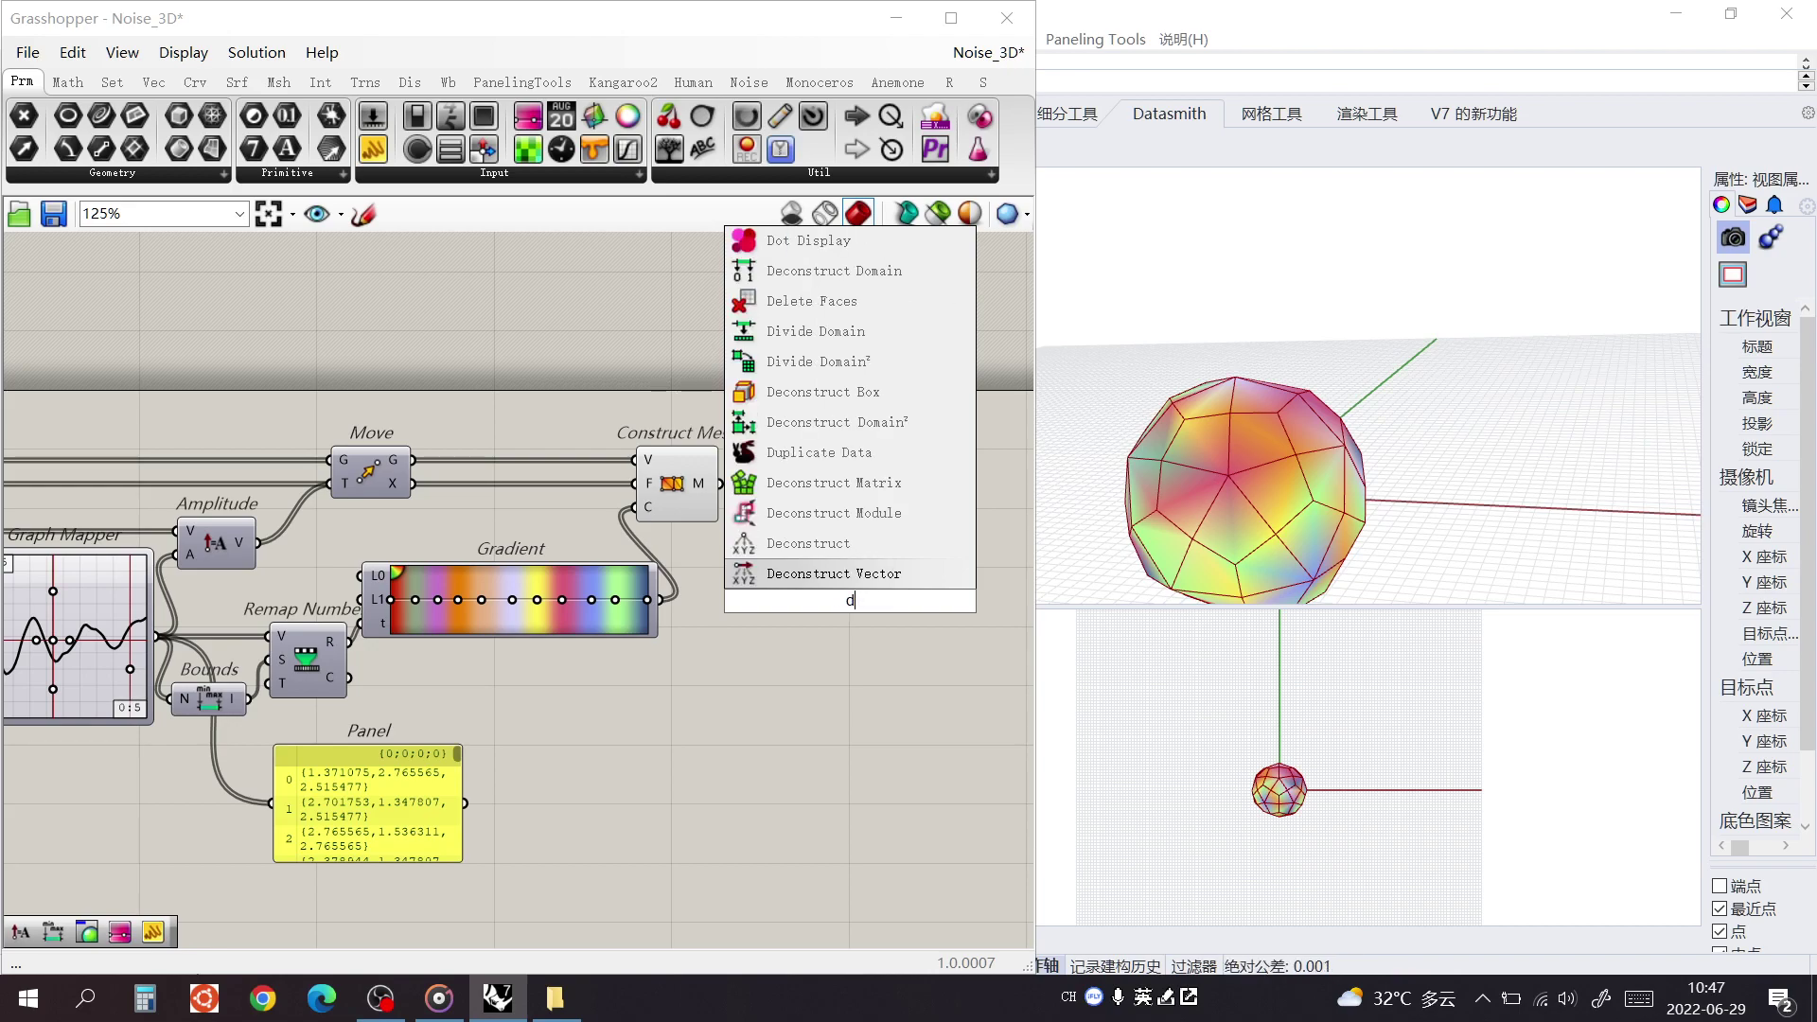
key("BackSpace")
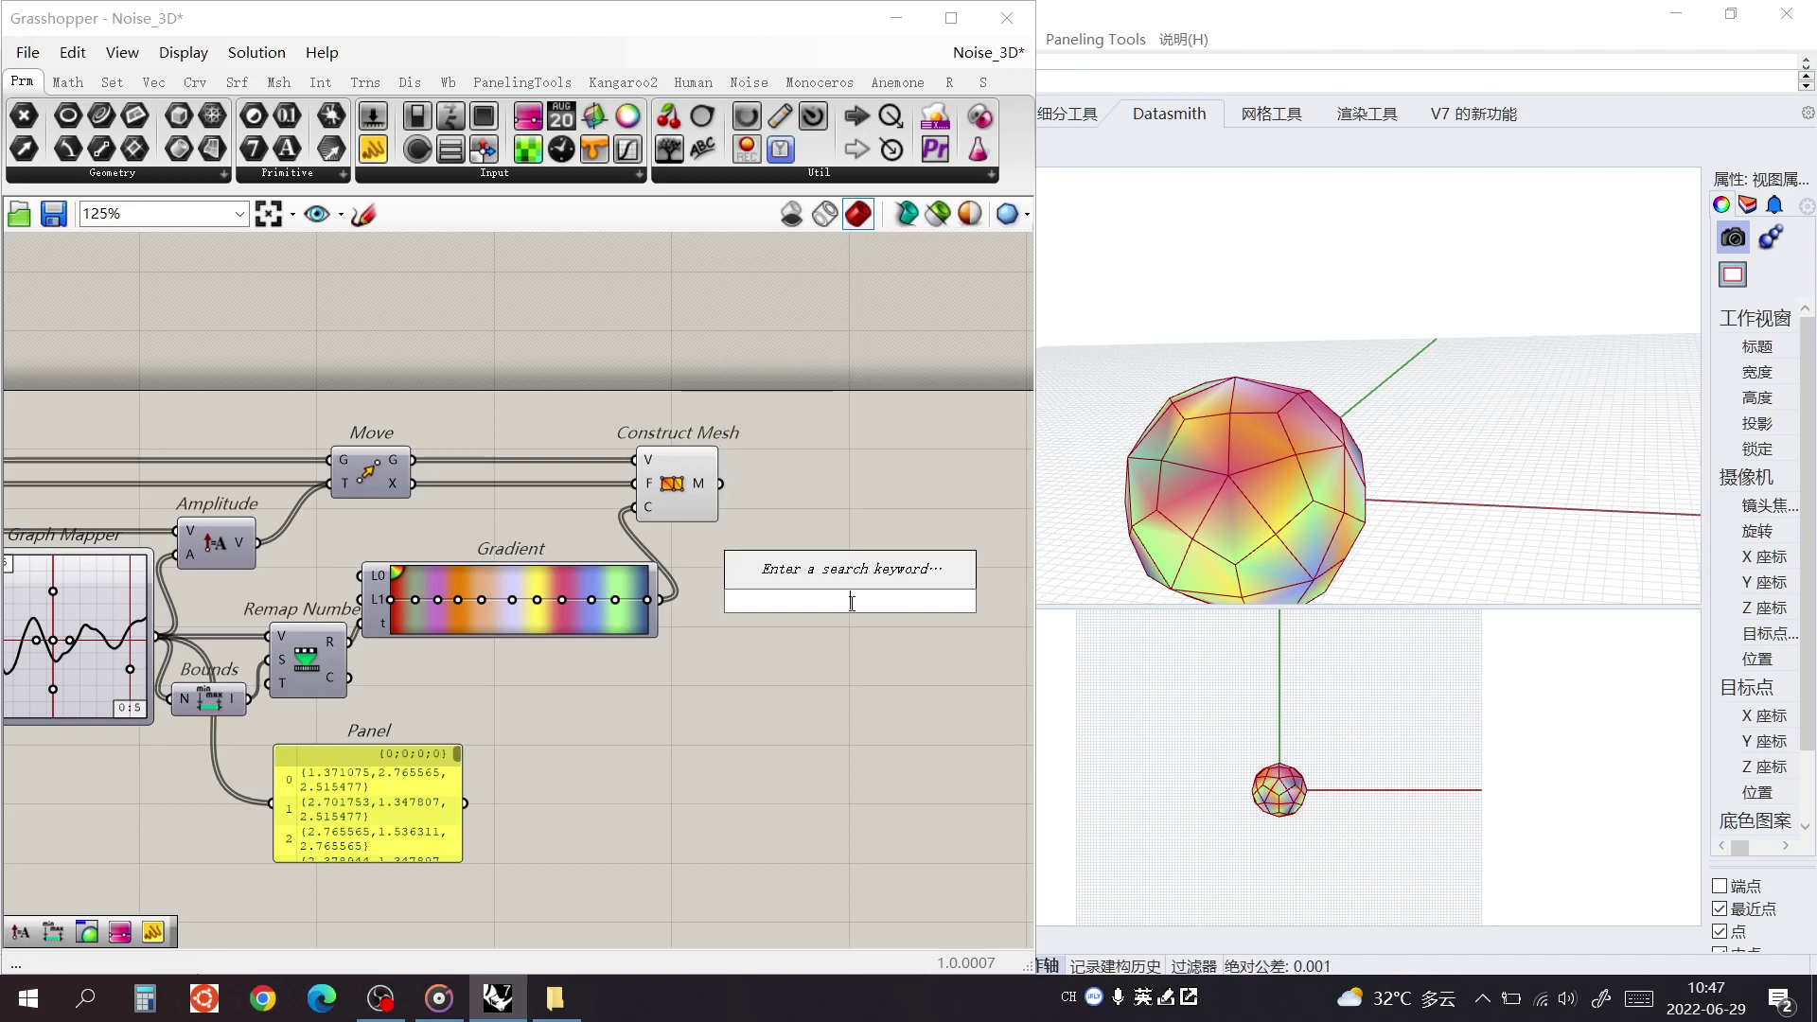
Add a Custom Preview Materials component and connect Construct Mesh's M output to its G input
type("cust")
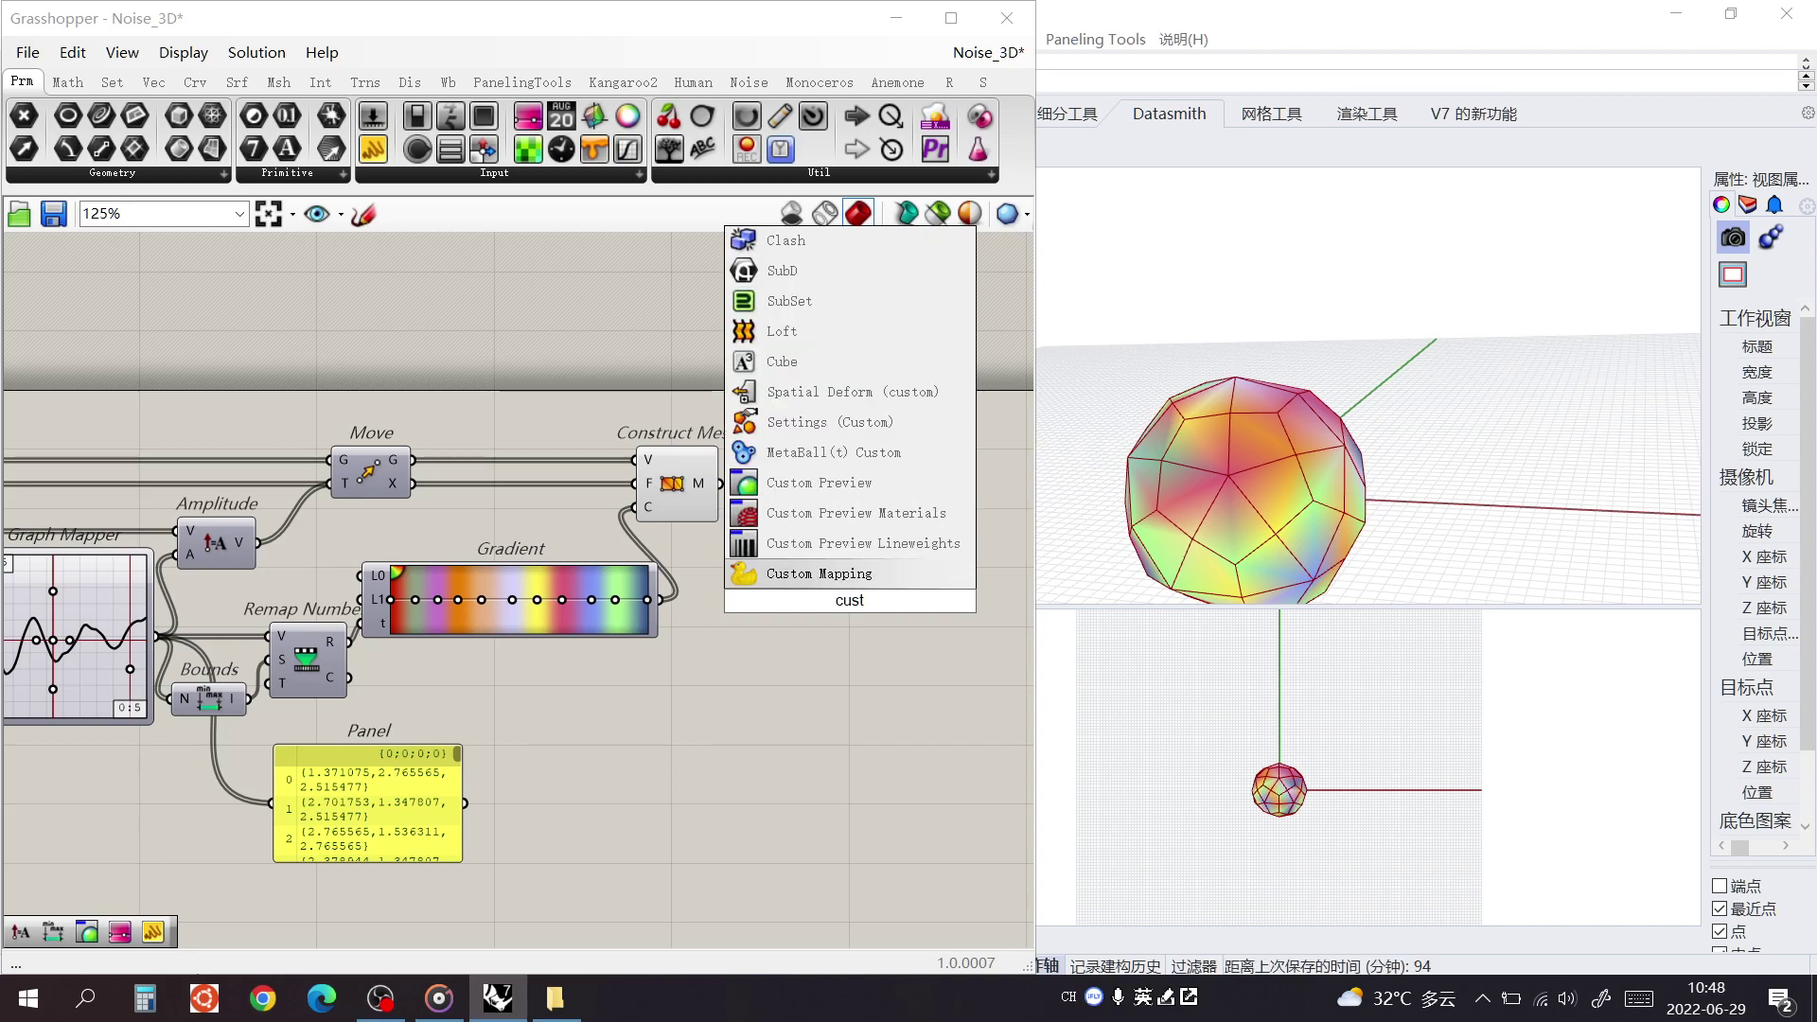
key("Up")
key("Up")
key("Return")
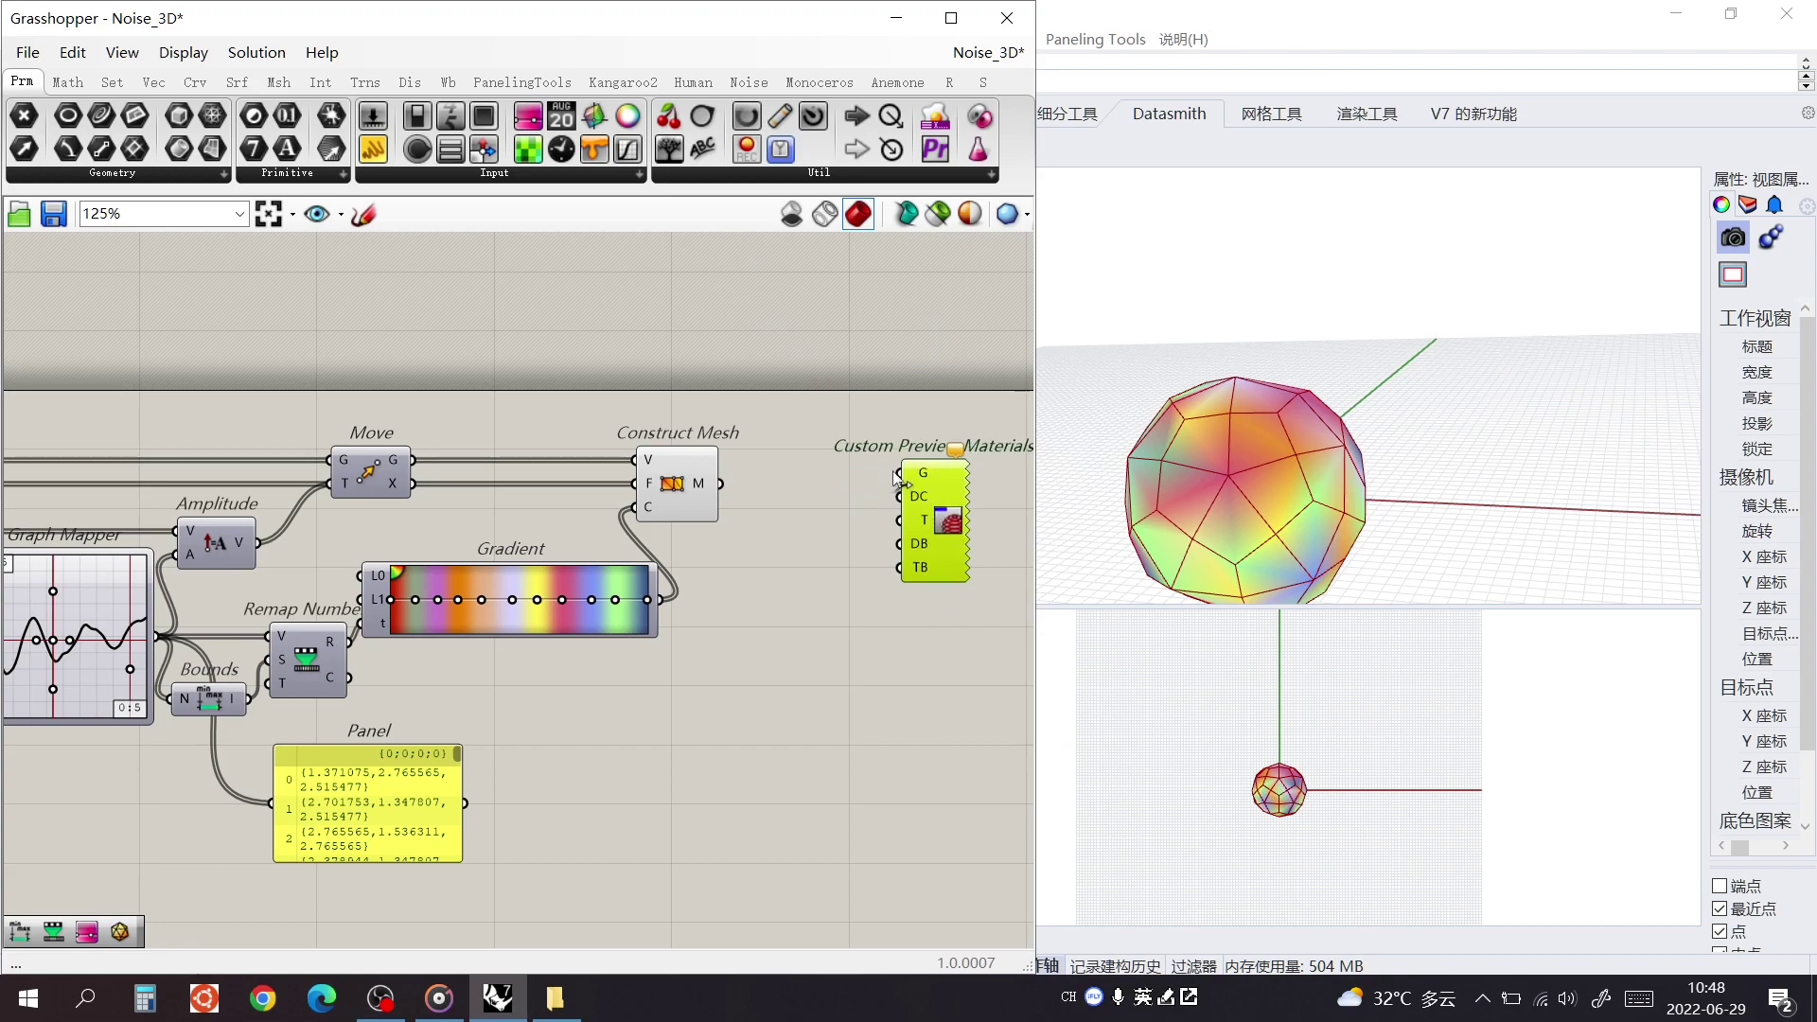
left_click_drag(754, 480, 723, 485)
left_click(777, 612)
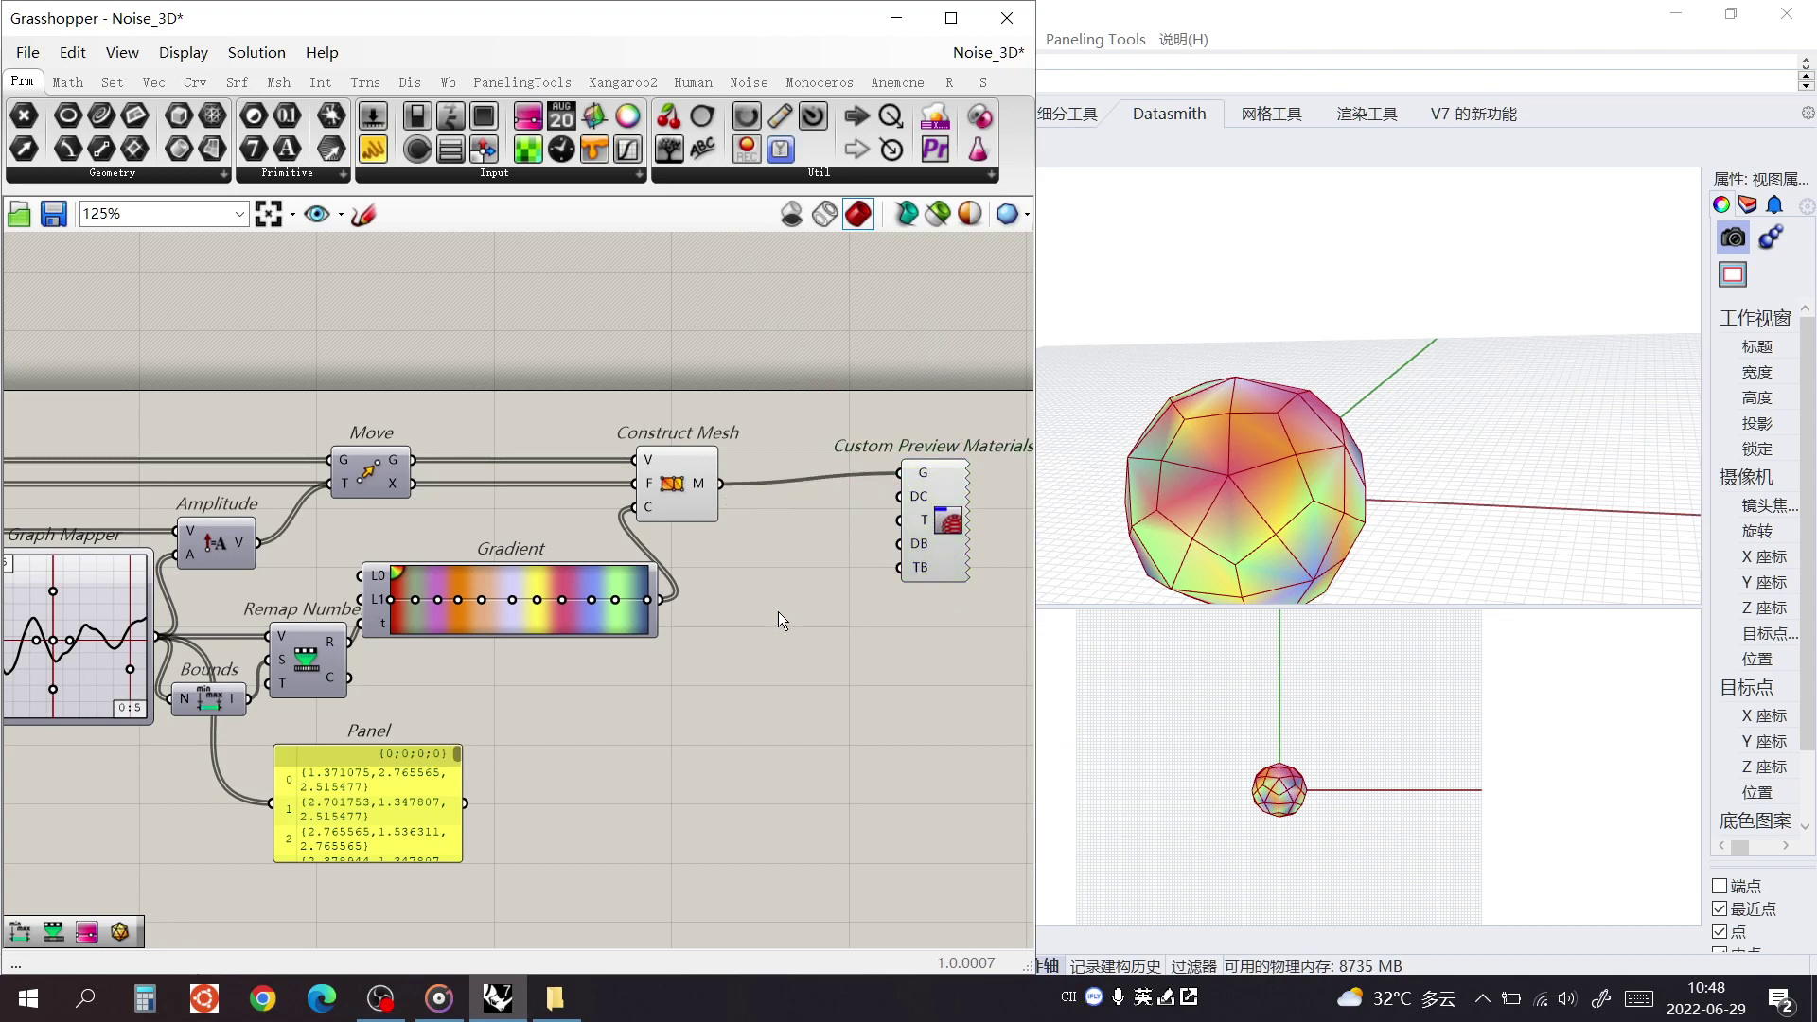
left_click_drag(933, 496, 924, 508)
Turn off the preview of the Construct Mesh component
left_click(674, 475)
right_click(674, 475)
left_click(757, 517)
left_click(732, 637)
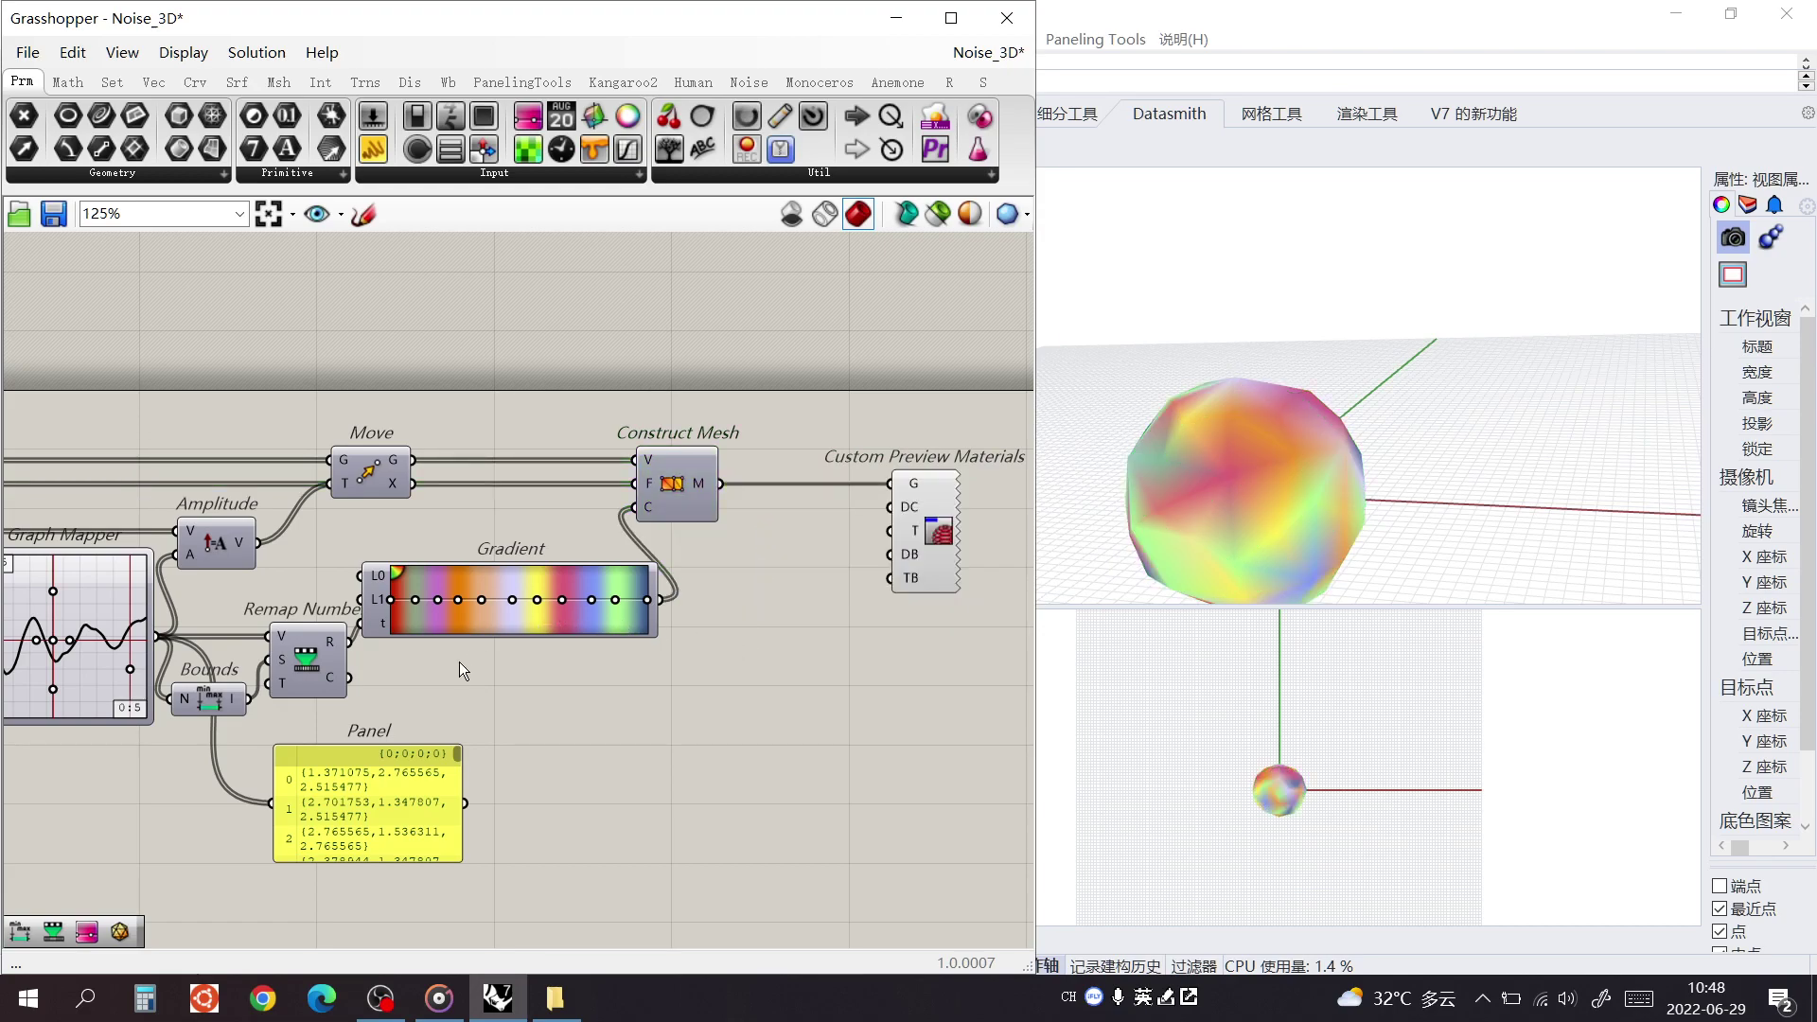
Reshape the noise by moving the Graph Mapper's centre handle up, and finally to the right of the graph's middle and lower
right_click_drag(462, 657, 464, 675)
left_click_drag(933, 543, 910, 544)
scroll(459, 669, "down", 3)
right_click_drag(101, 653, 253, 641)
scroll(293, 621, "up", 3)
scroll(516, 646, "up", 3)
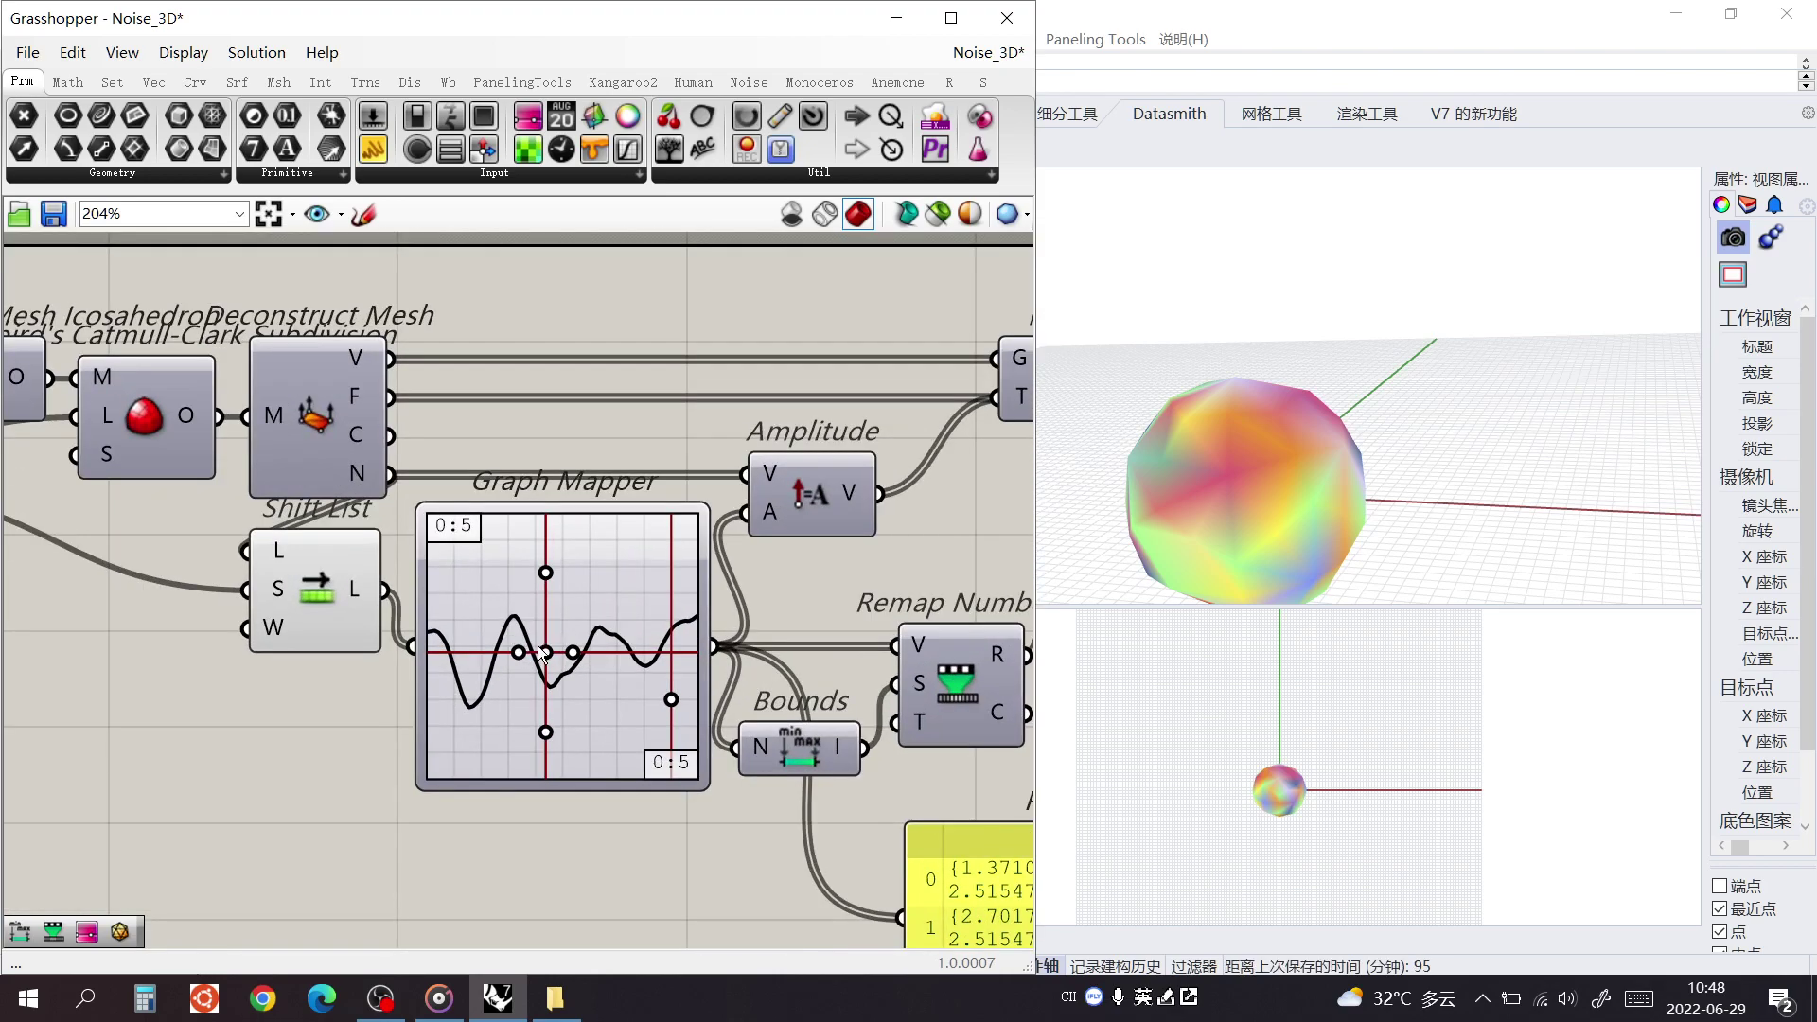
left_click_drag(547, 655, 557, 611)
right_click_drag(1280, 371, 1248, 436)
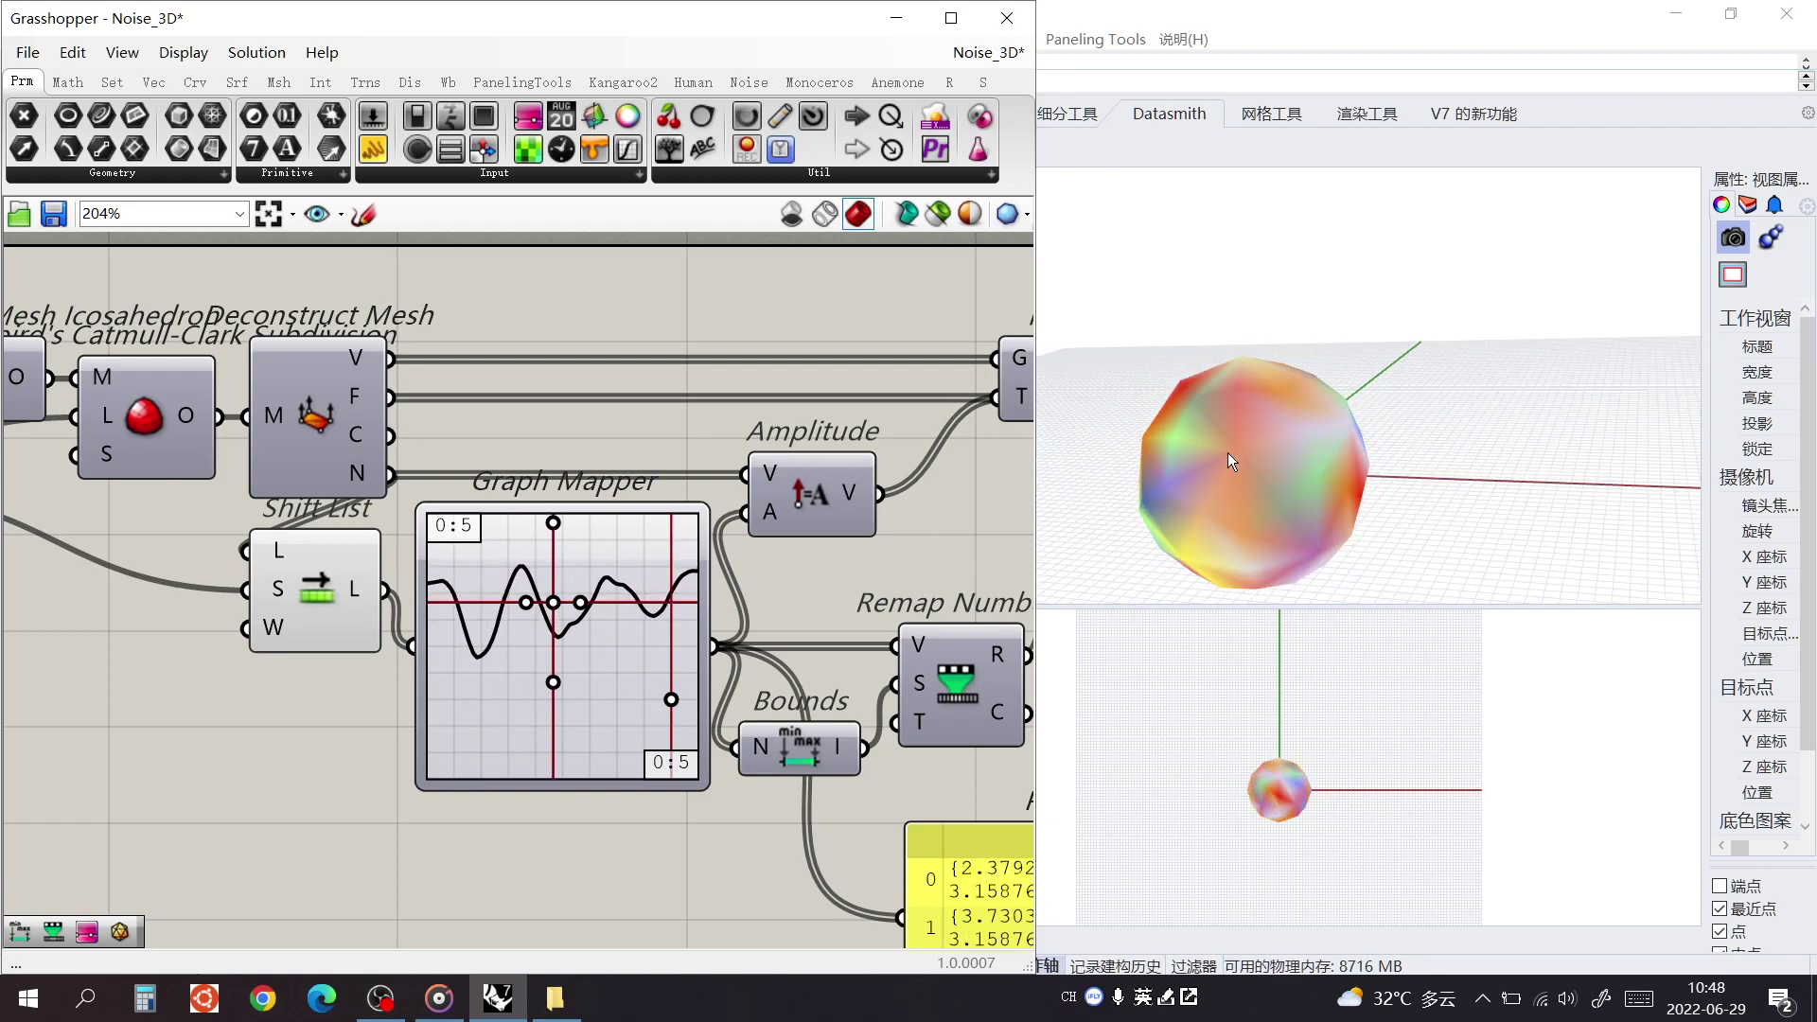
left_click_drag(559, 613, 630, 674)
Delete the Panel attached to the Graph Mapper and nudge Remap Numbers slightly left
scroll(630, 705, "down", 3)
scroll(700, 751, "up", 1)
left_click(685, 740)
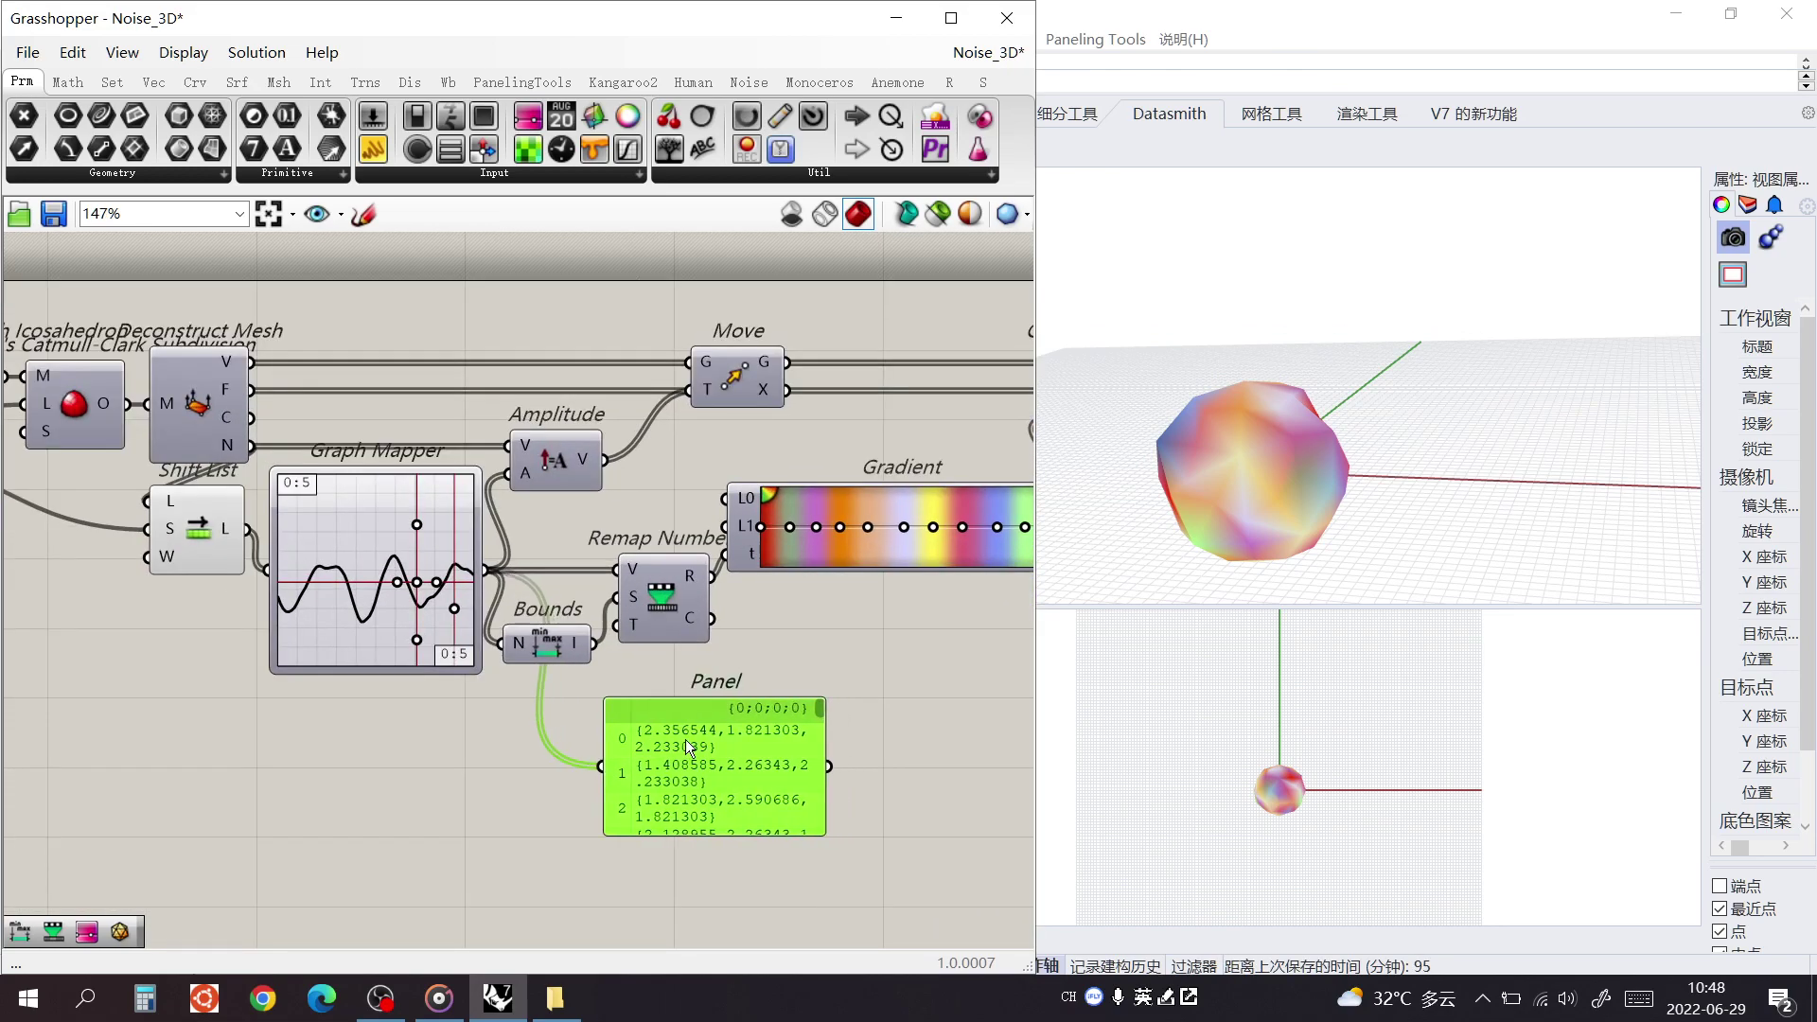
key("Delete")
right_click_drag(685, 740, 606, 754)
left_click(593, 608)
left_click_drag(593, 607, 587, 607)
right_click_drag(869, 642, 548, 680)
right_click_drag(687, 702, 830, 758)
right_click_drag(337, 781, 195, 800)
right_click_drag(993, 778, 693, 745)
left_click(695, 670)
type("g")
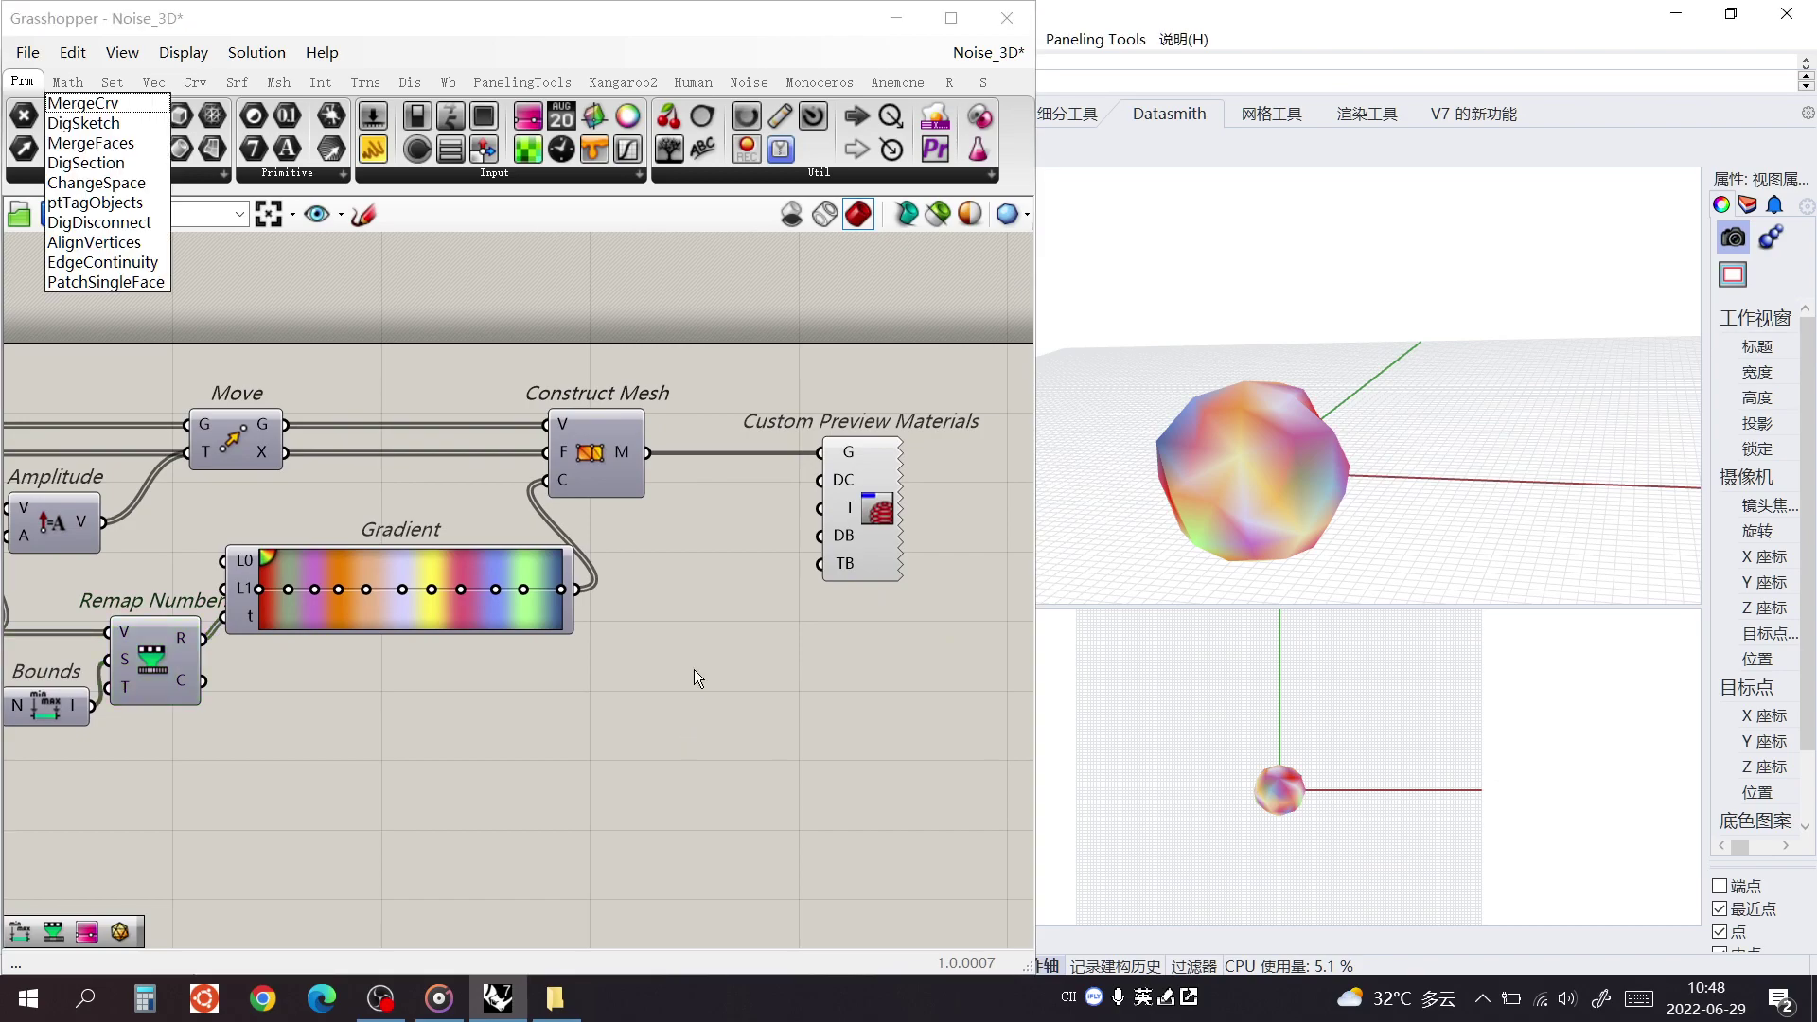
left_click(694, 670)
type("c")
key("Escape")
Add a Weaverbird's Catmull-Clark Subdivision component and place it between Construct Mesh and Custom Preview Materials
type("cat")
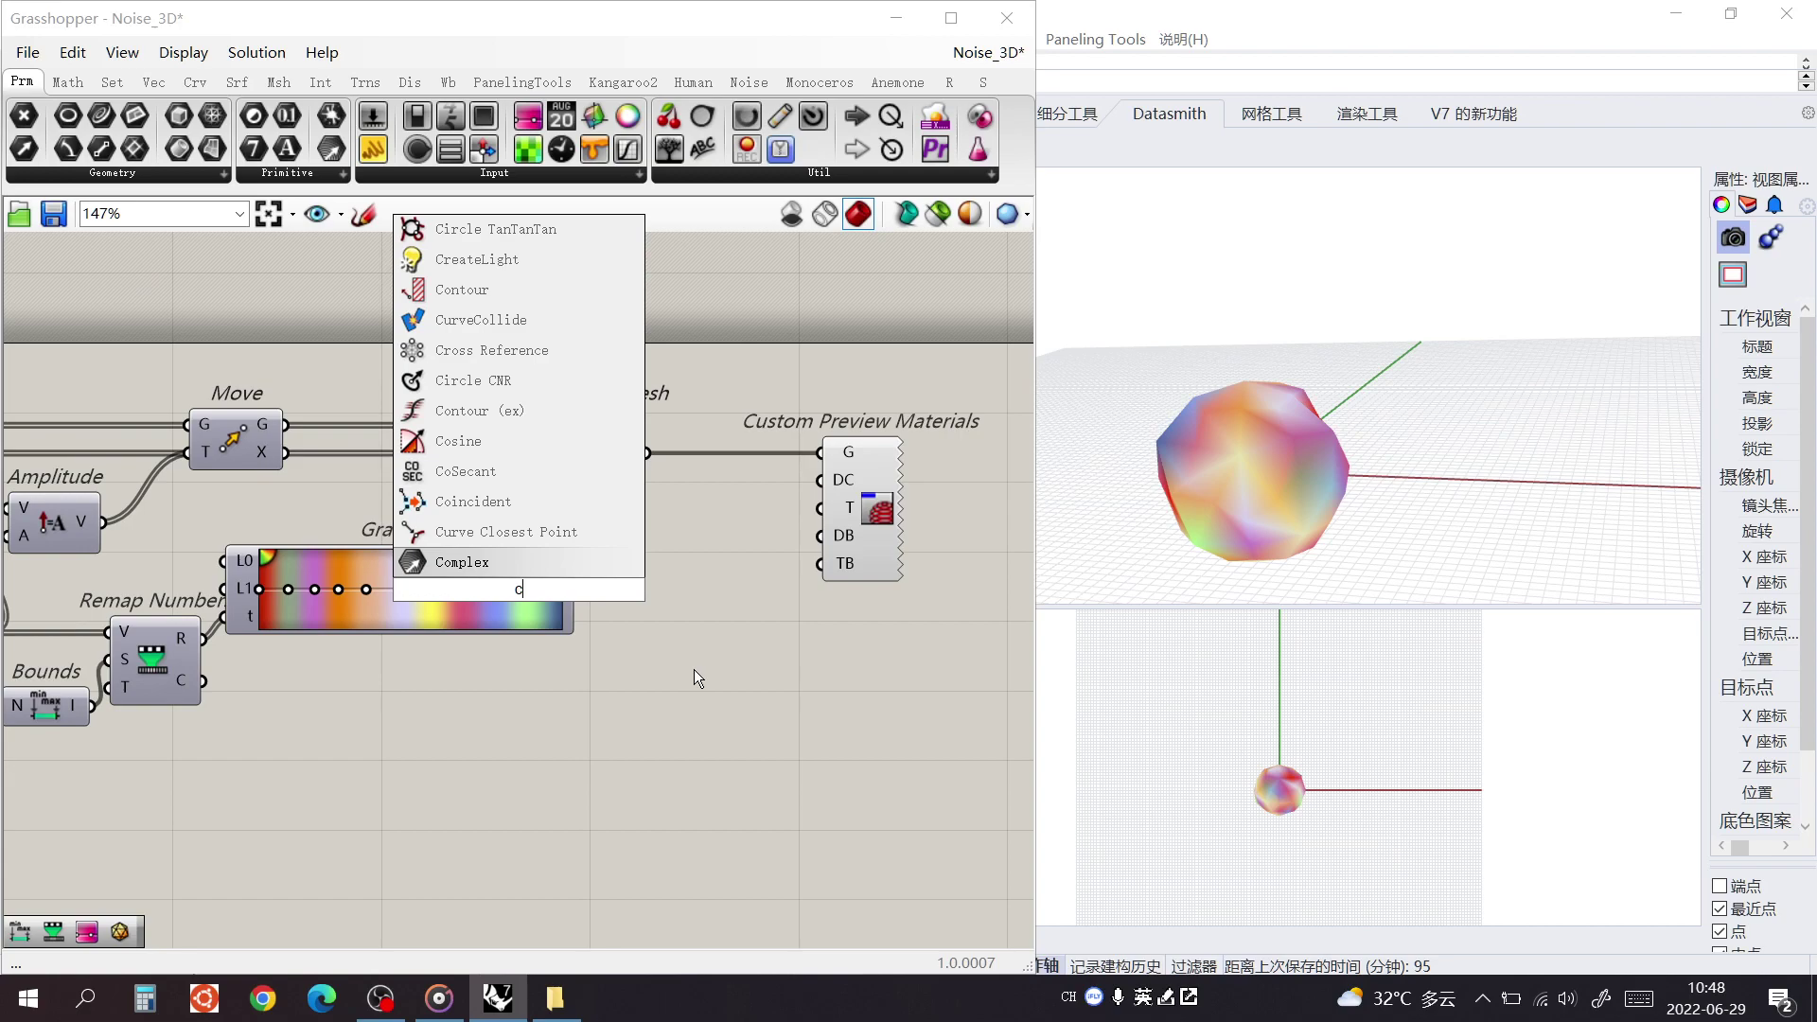
key("Up")
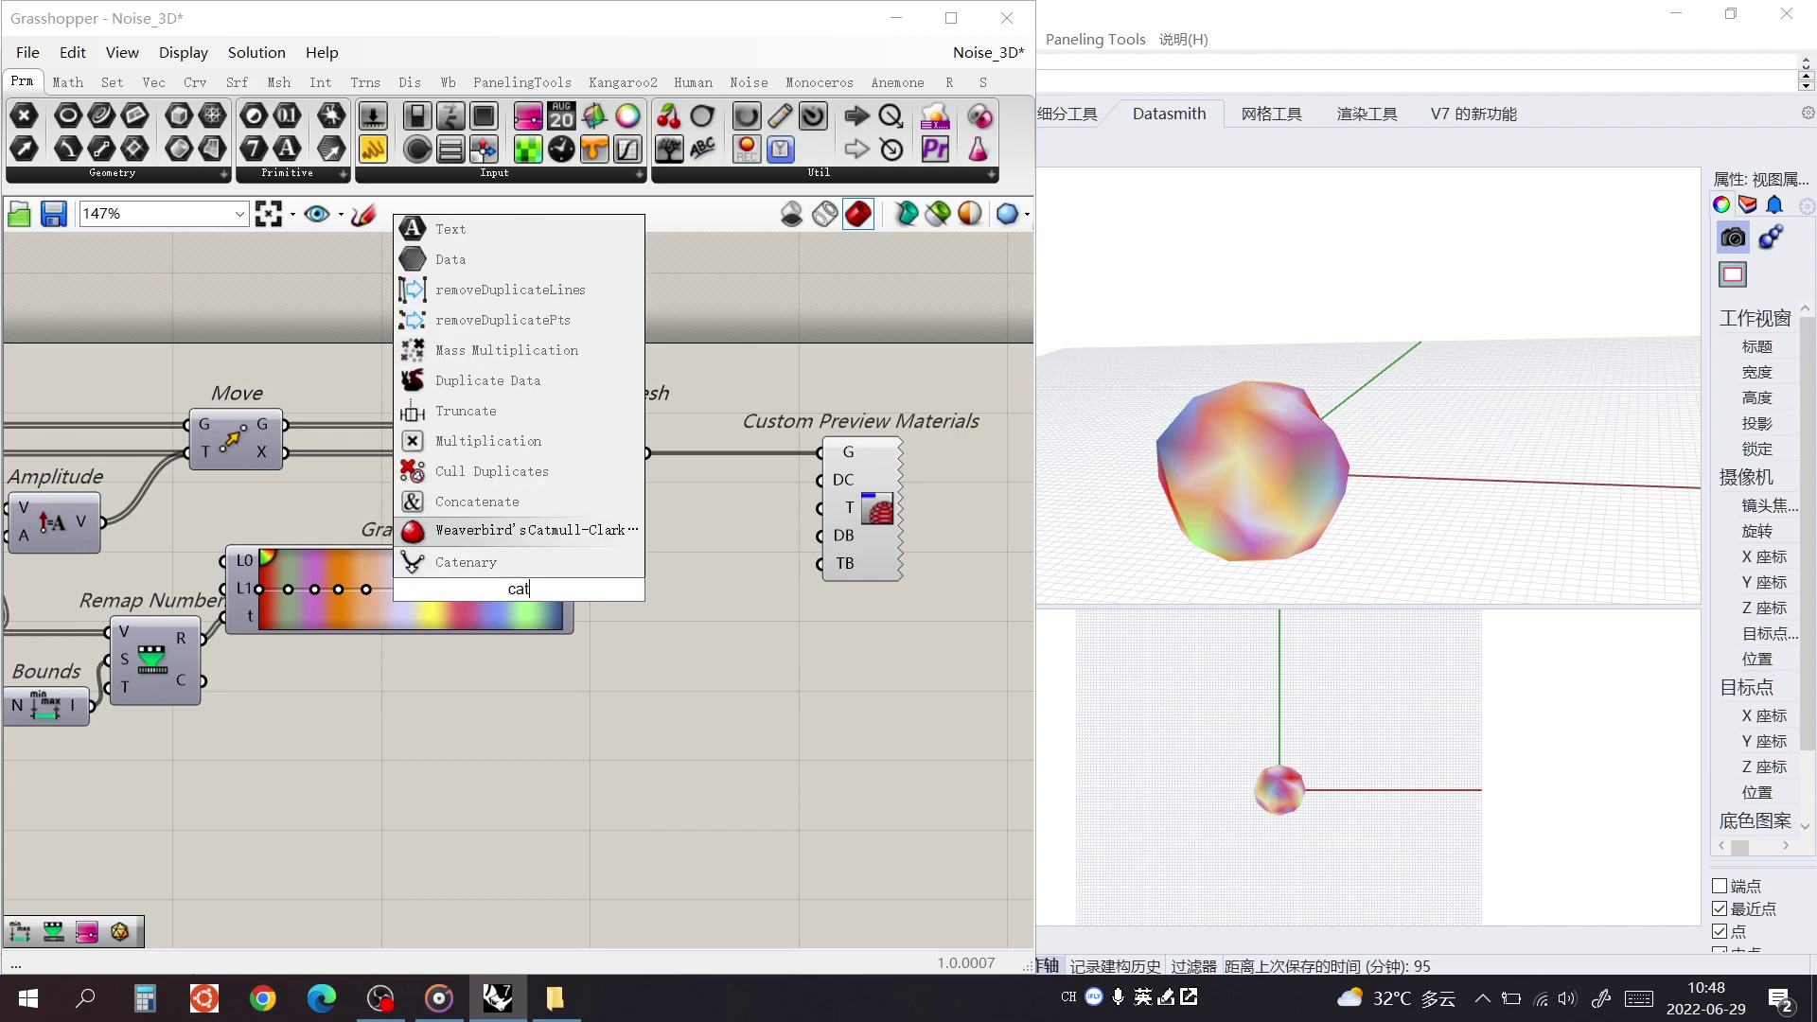
key("Return")
left_click_drag(502, 587, 697, 512)
right_click_drag(793, 517, 772, 532)
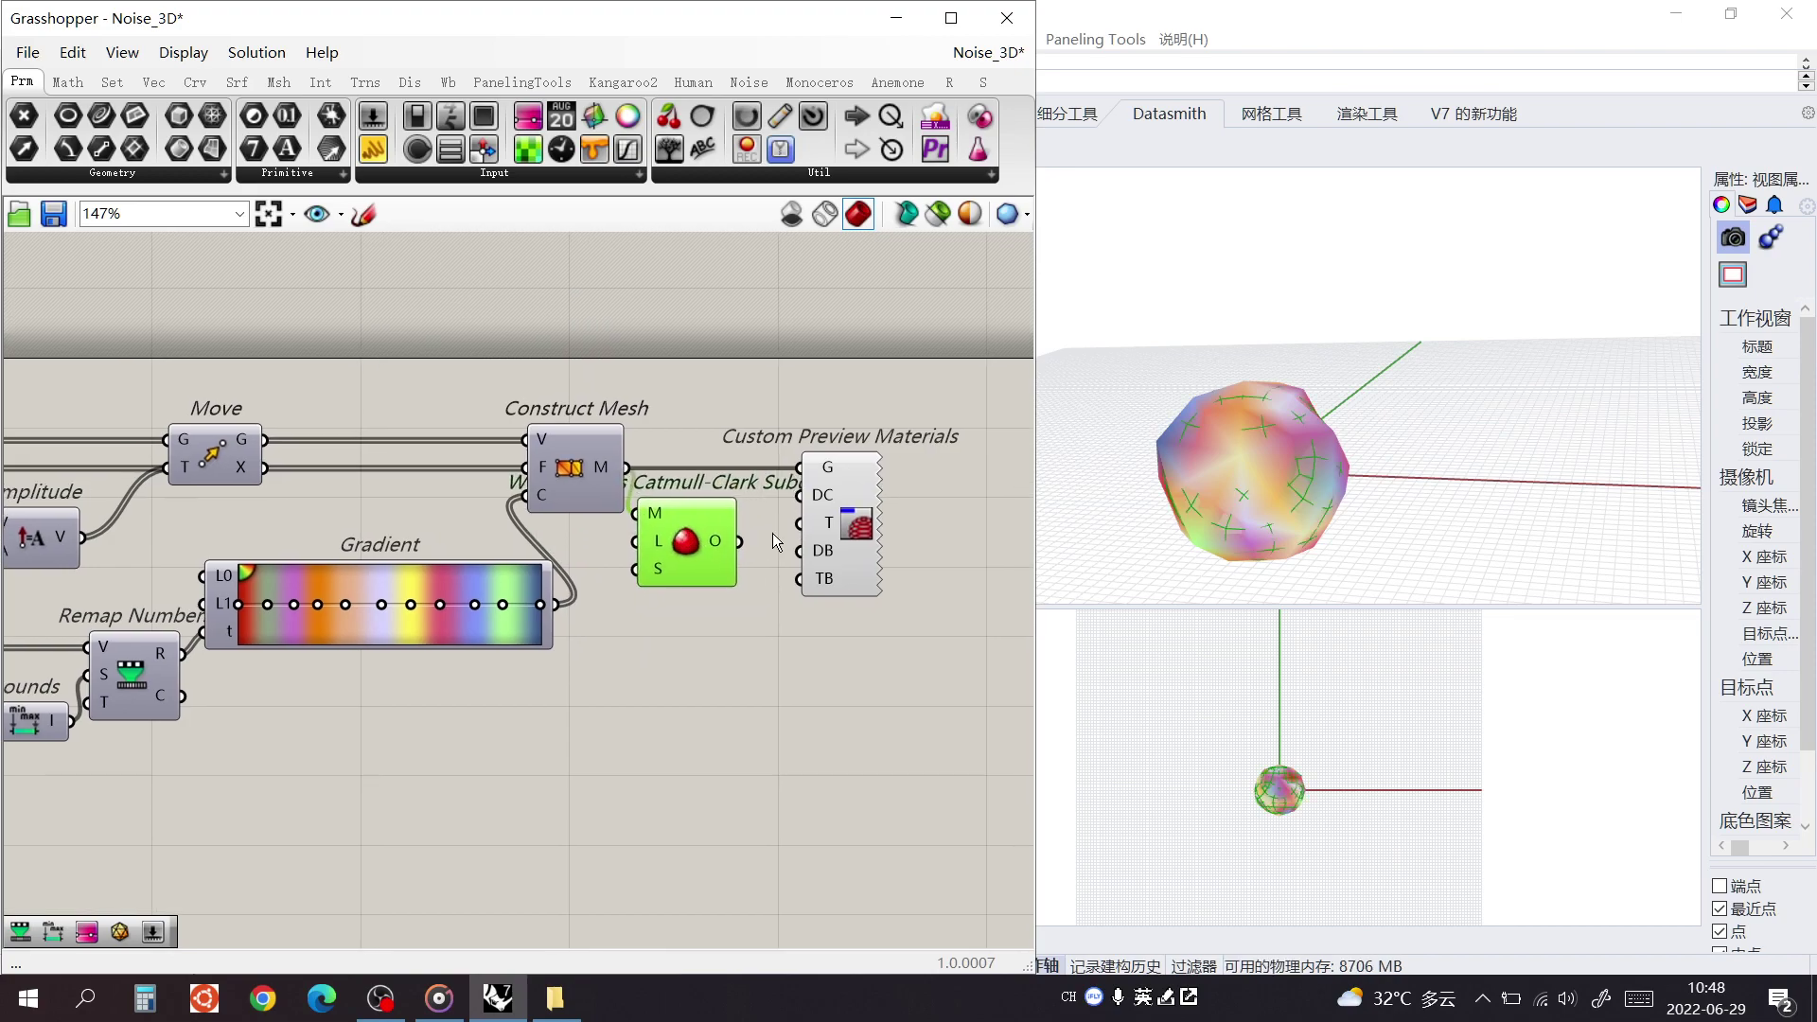
Shift Custom Preview Materials slightly right and wire Construct Mesh's M output through the new Catmull-Clark component into the preview's G input
left_click(845, 506)
left_click_drag(849, 515, 868, 516)
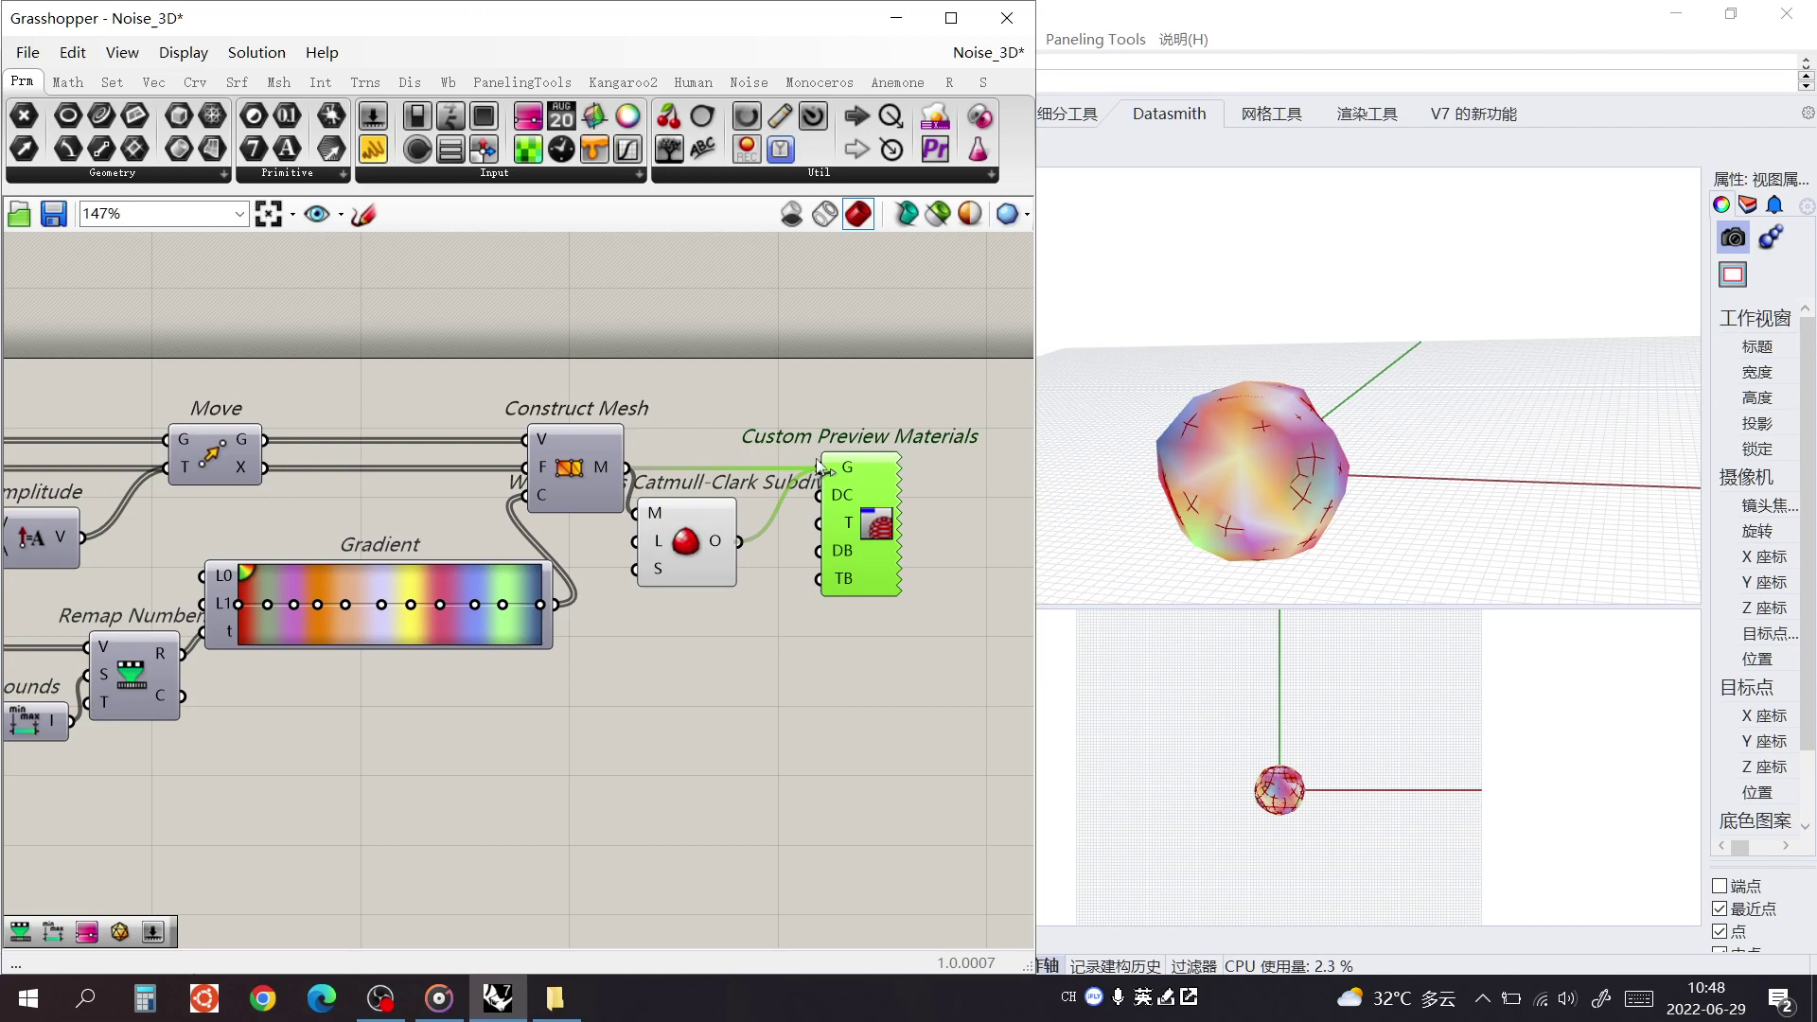
left_click_drag(815, 460, 818, 463)
Nudge the new Catmull-Clark component slightly right and turn off its preview
left_click_drag(691, 537, 711, 531)
left_click(716, 635)
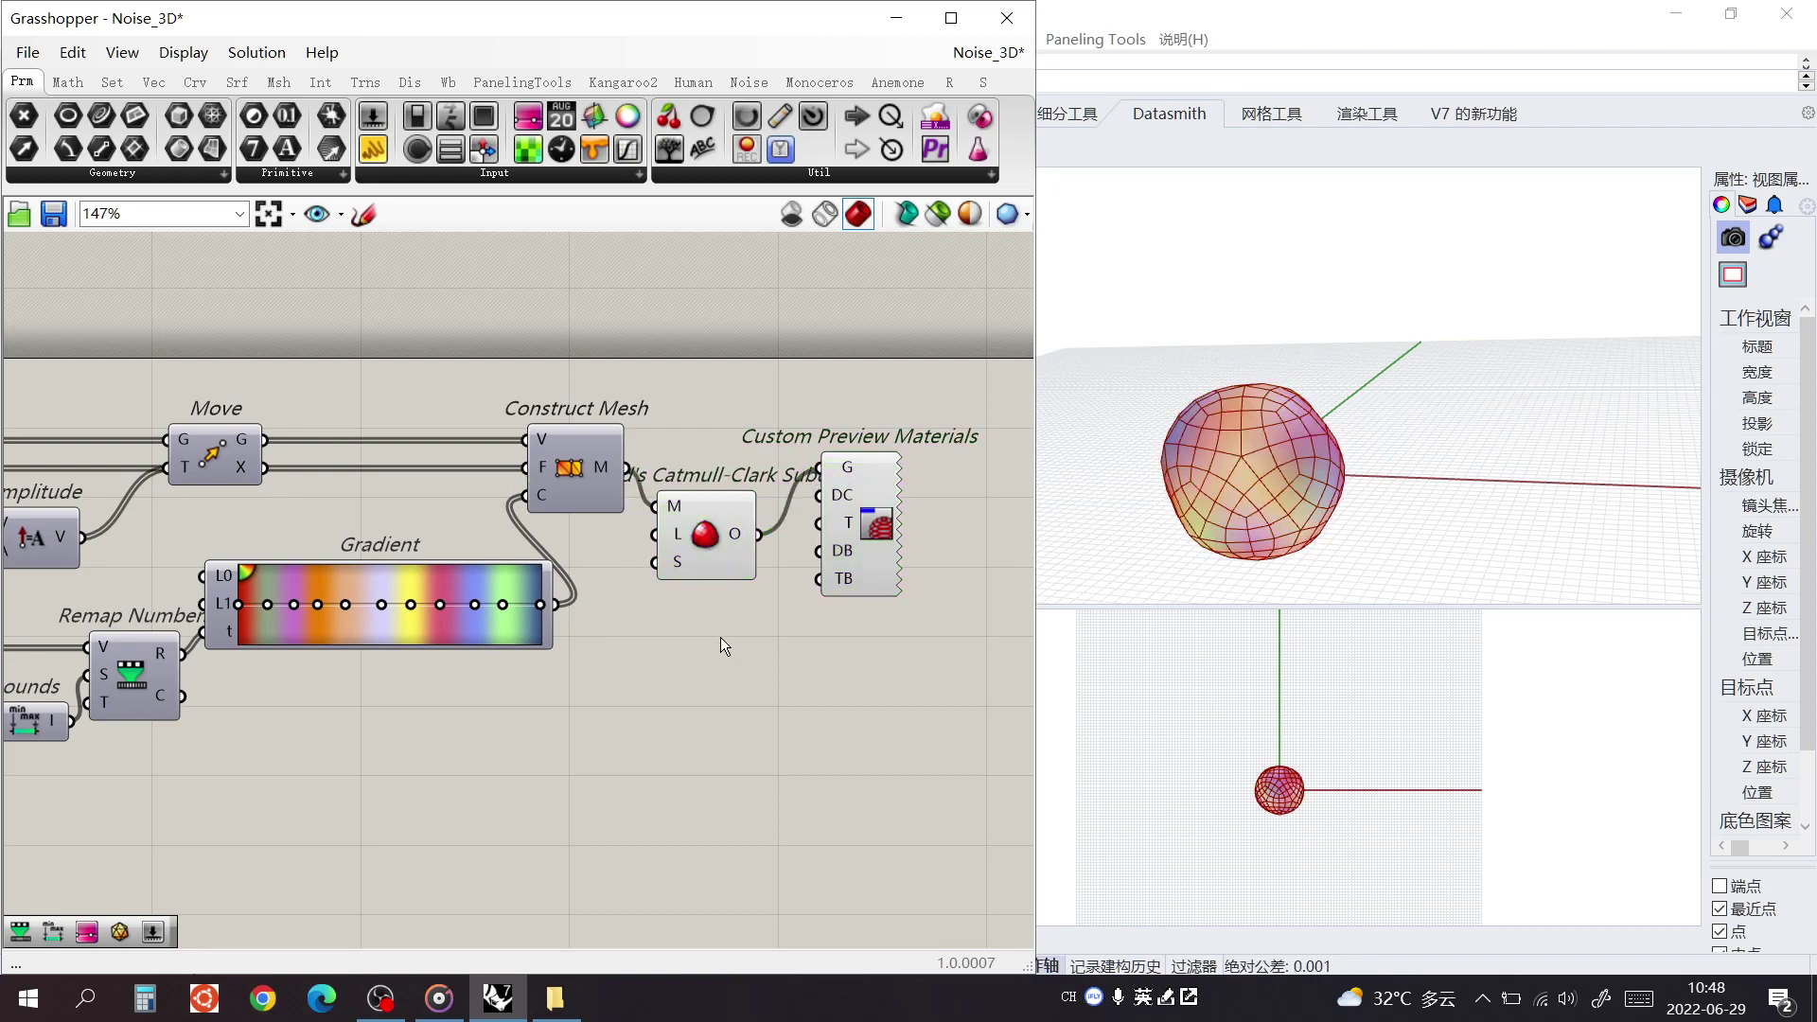
right_click(705, 560)
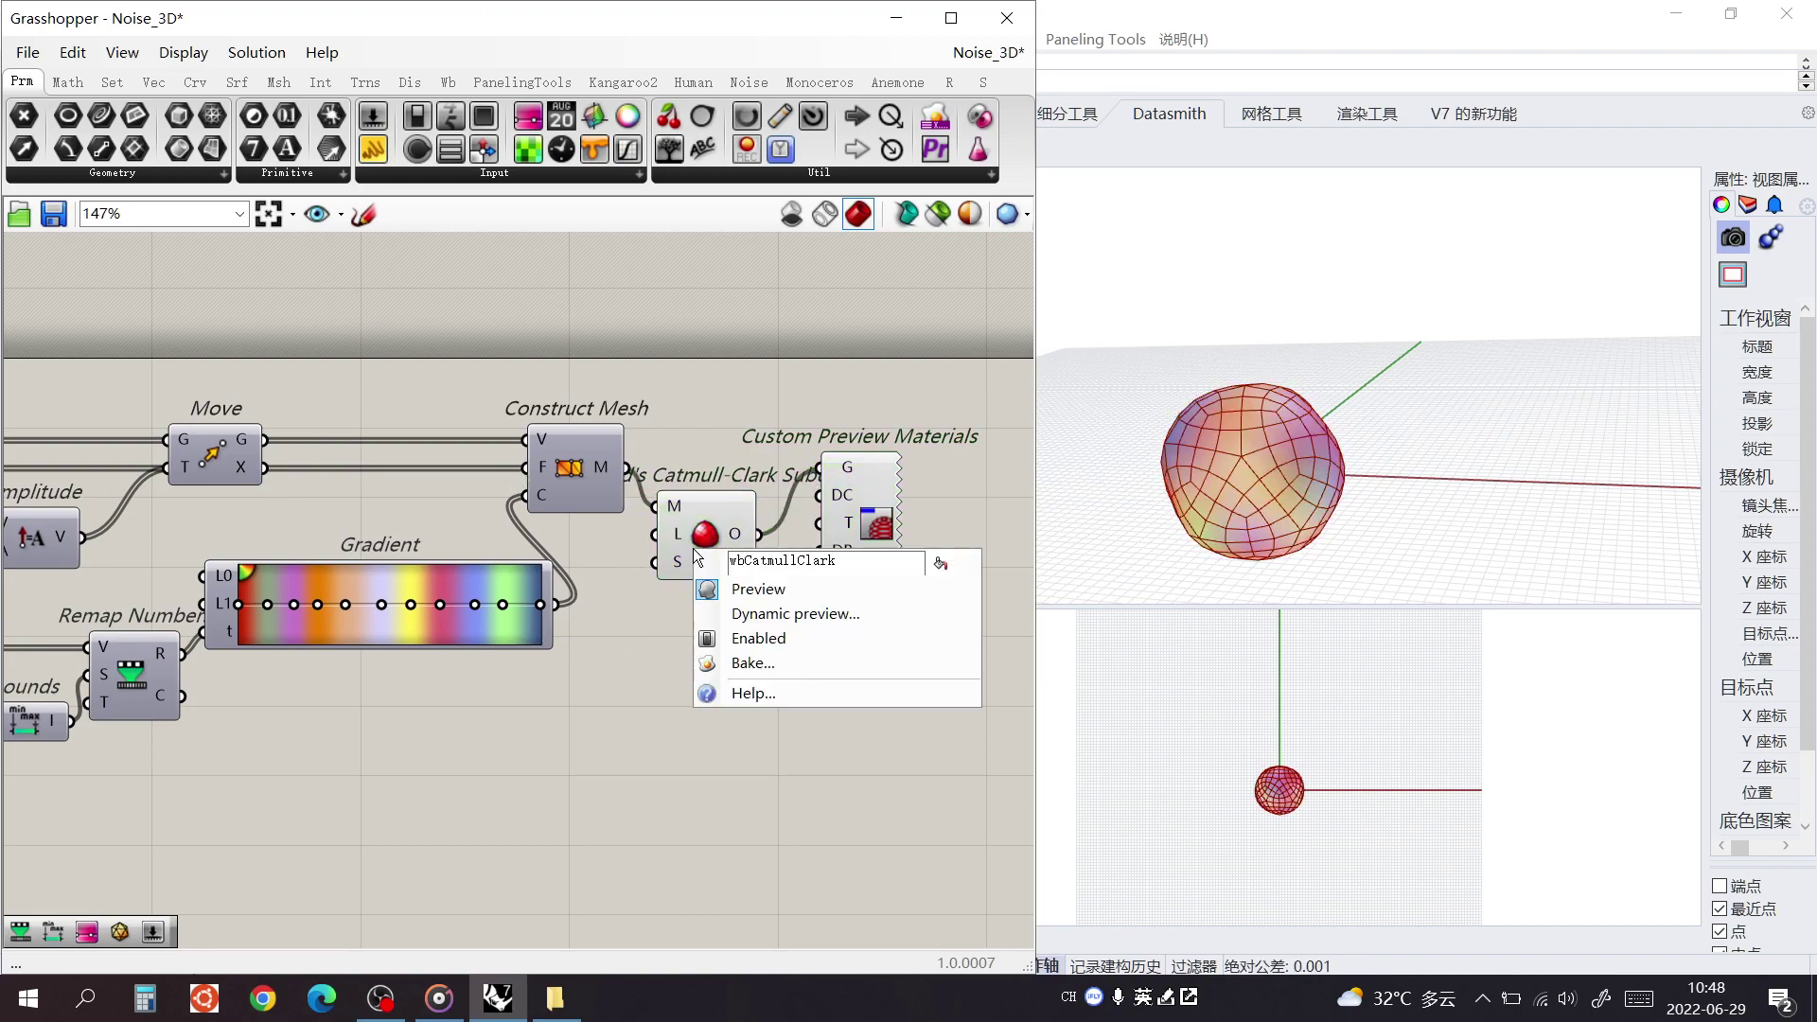
left_click(793, 590)
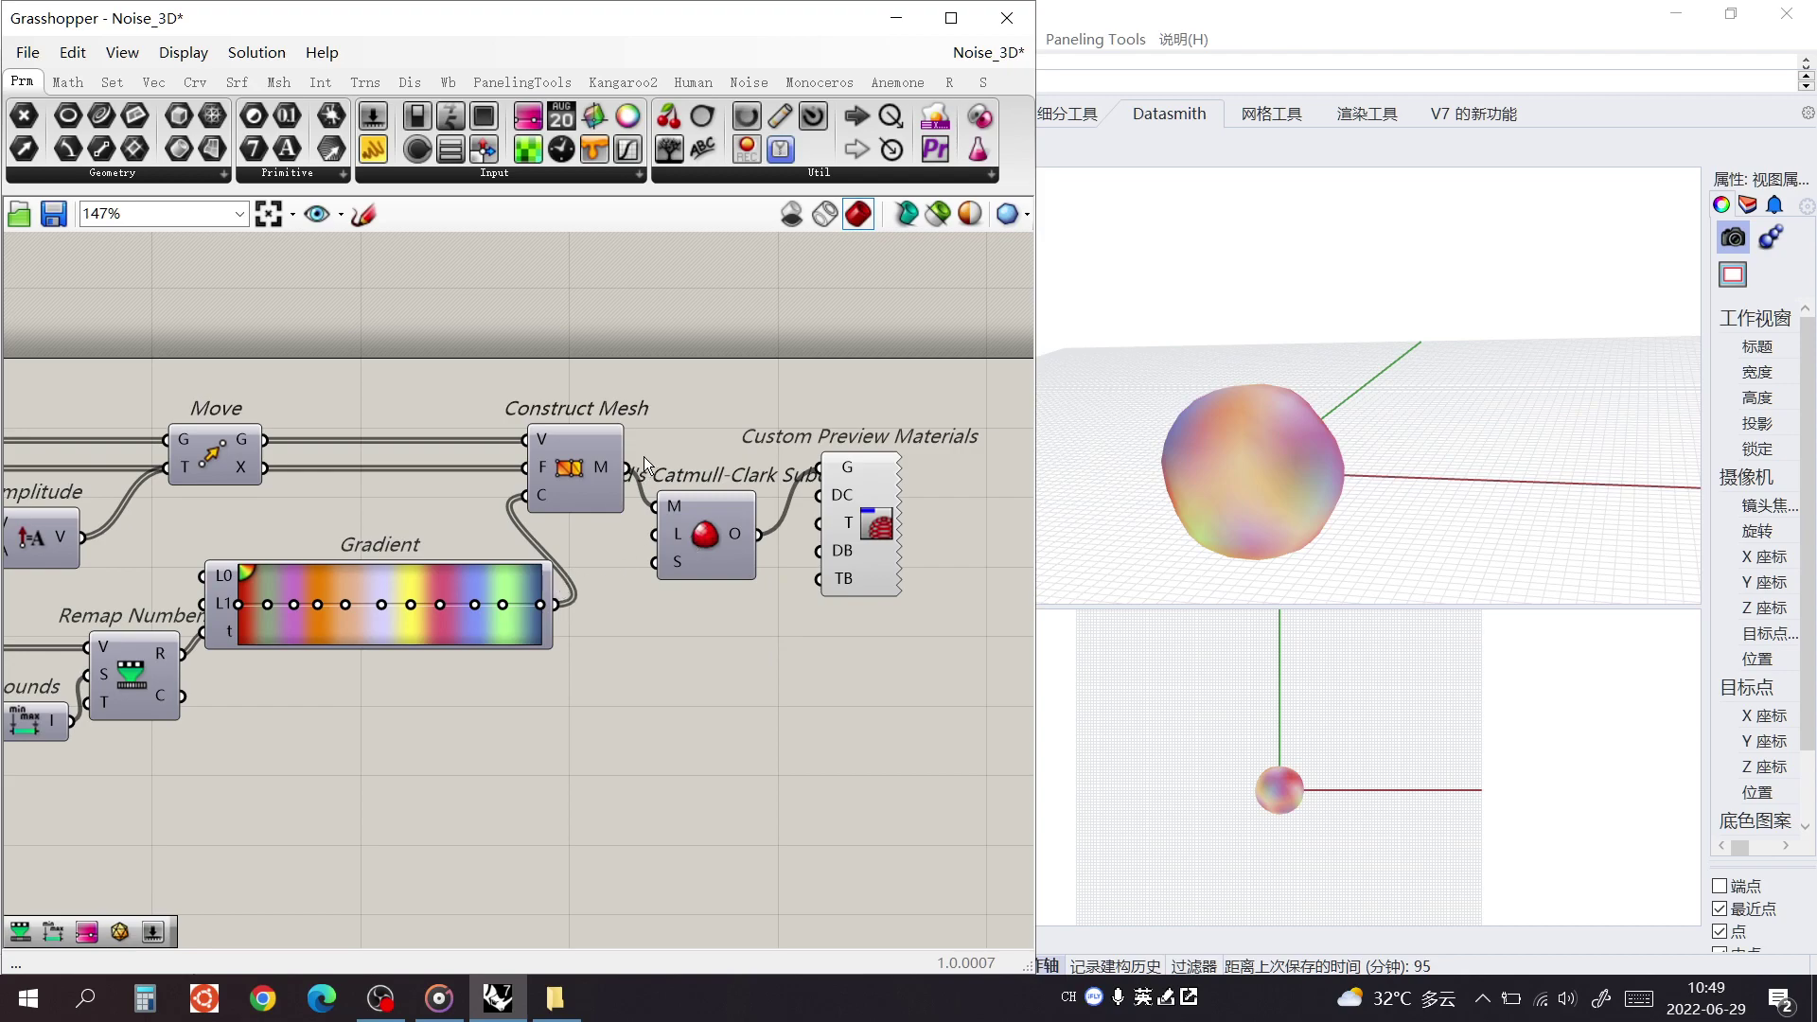
Compare the meshes by feeding Construct Mesh's M directly into the preview's G input and restoring the Catmull-Clark O output there
left_click_drag(810, 458, 811, 460)
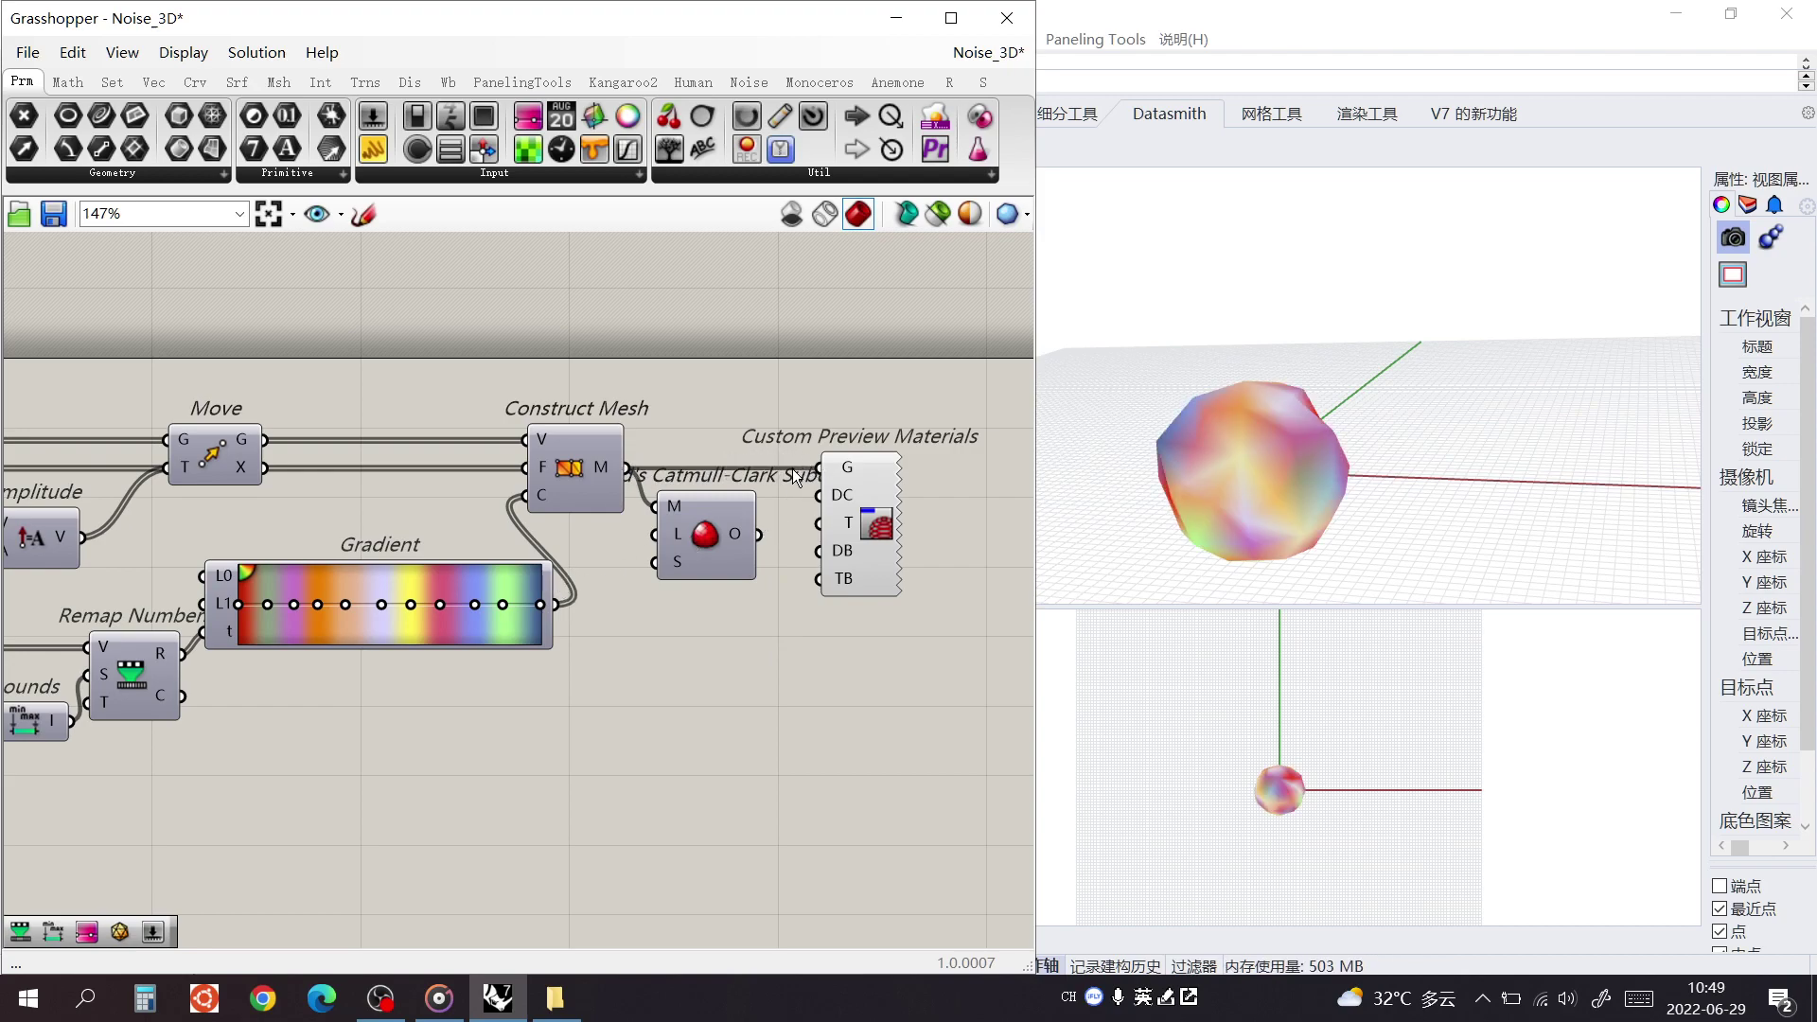
scroll(1258, 473, "up", 3)
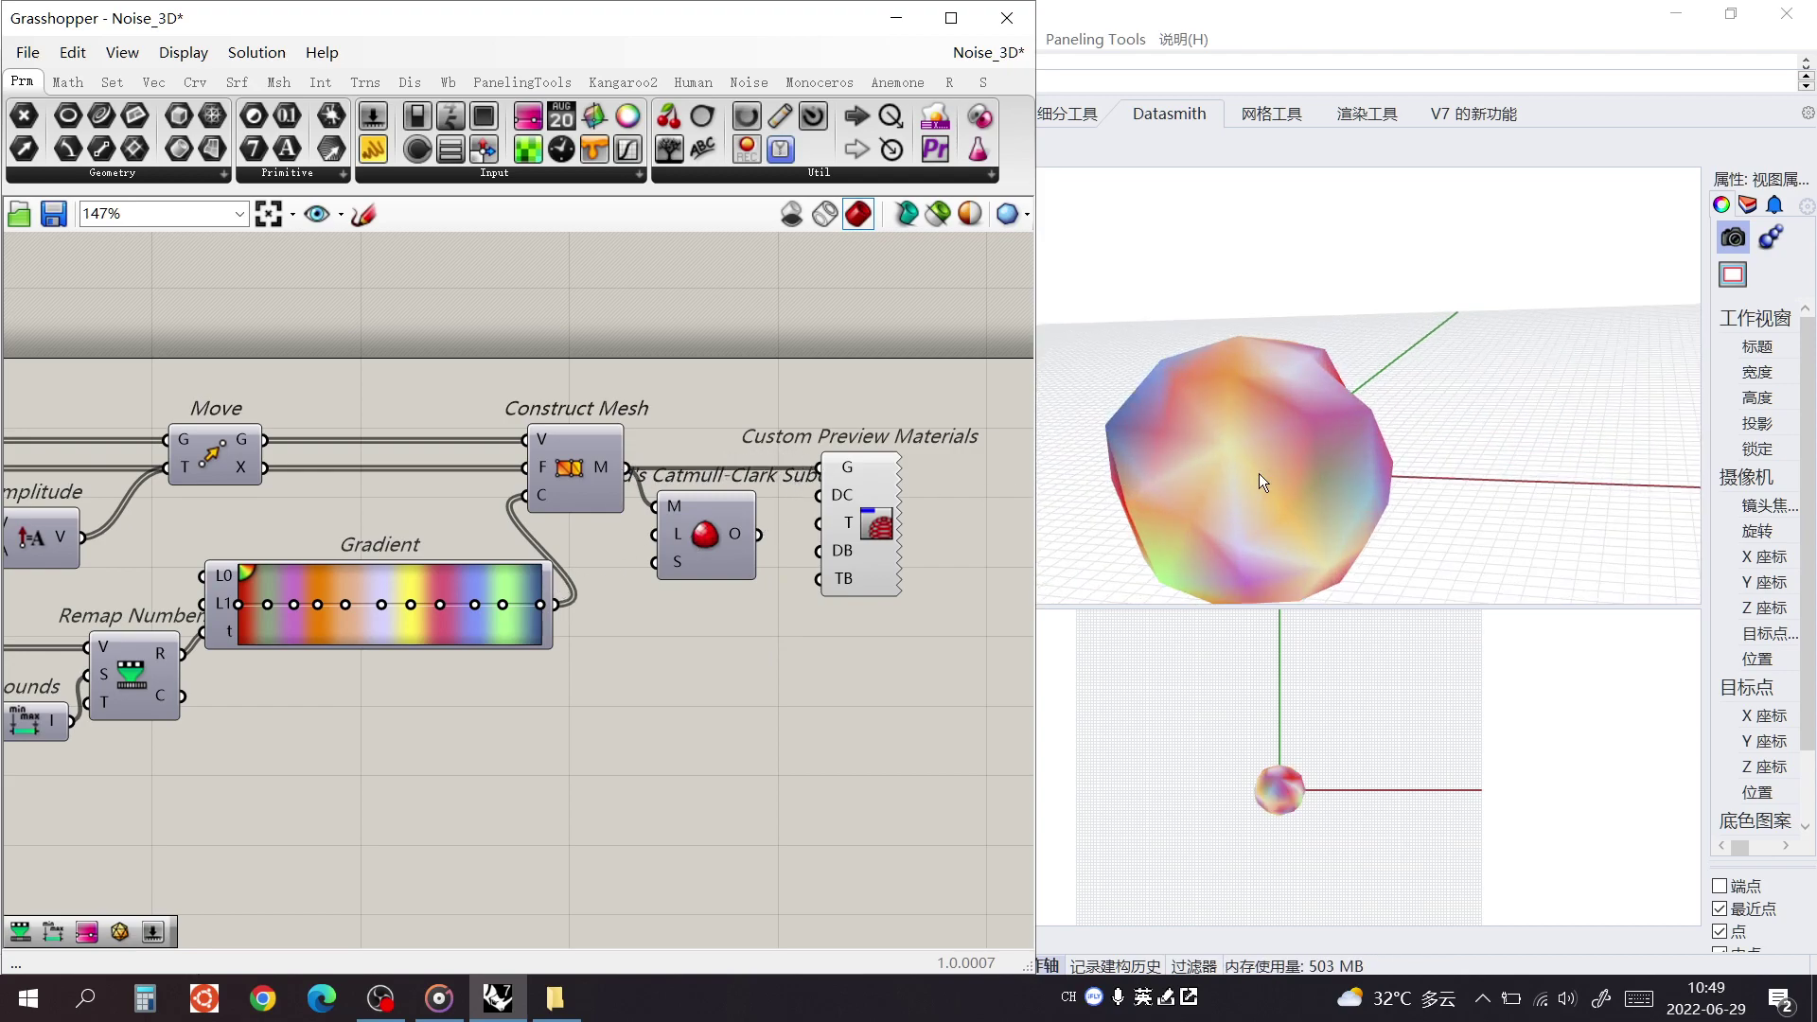
left_click_drag(787, 504, 811, 467)
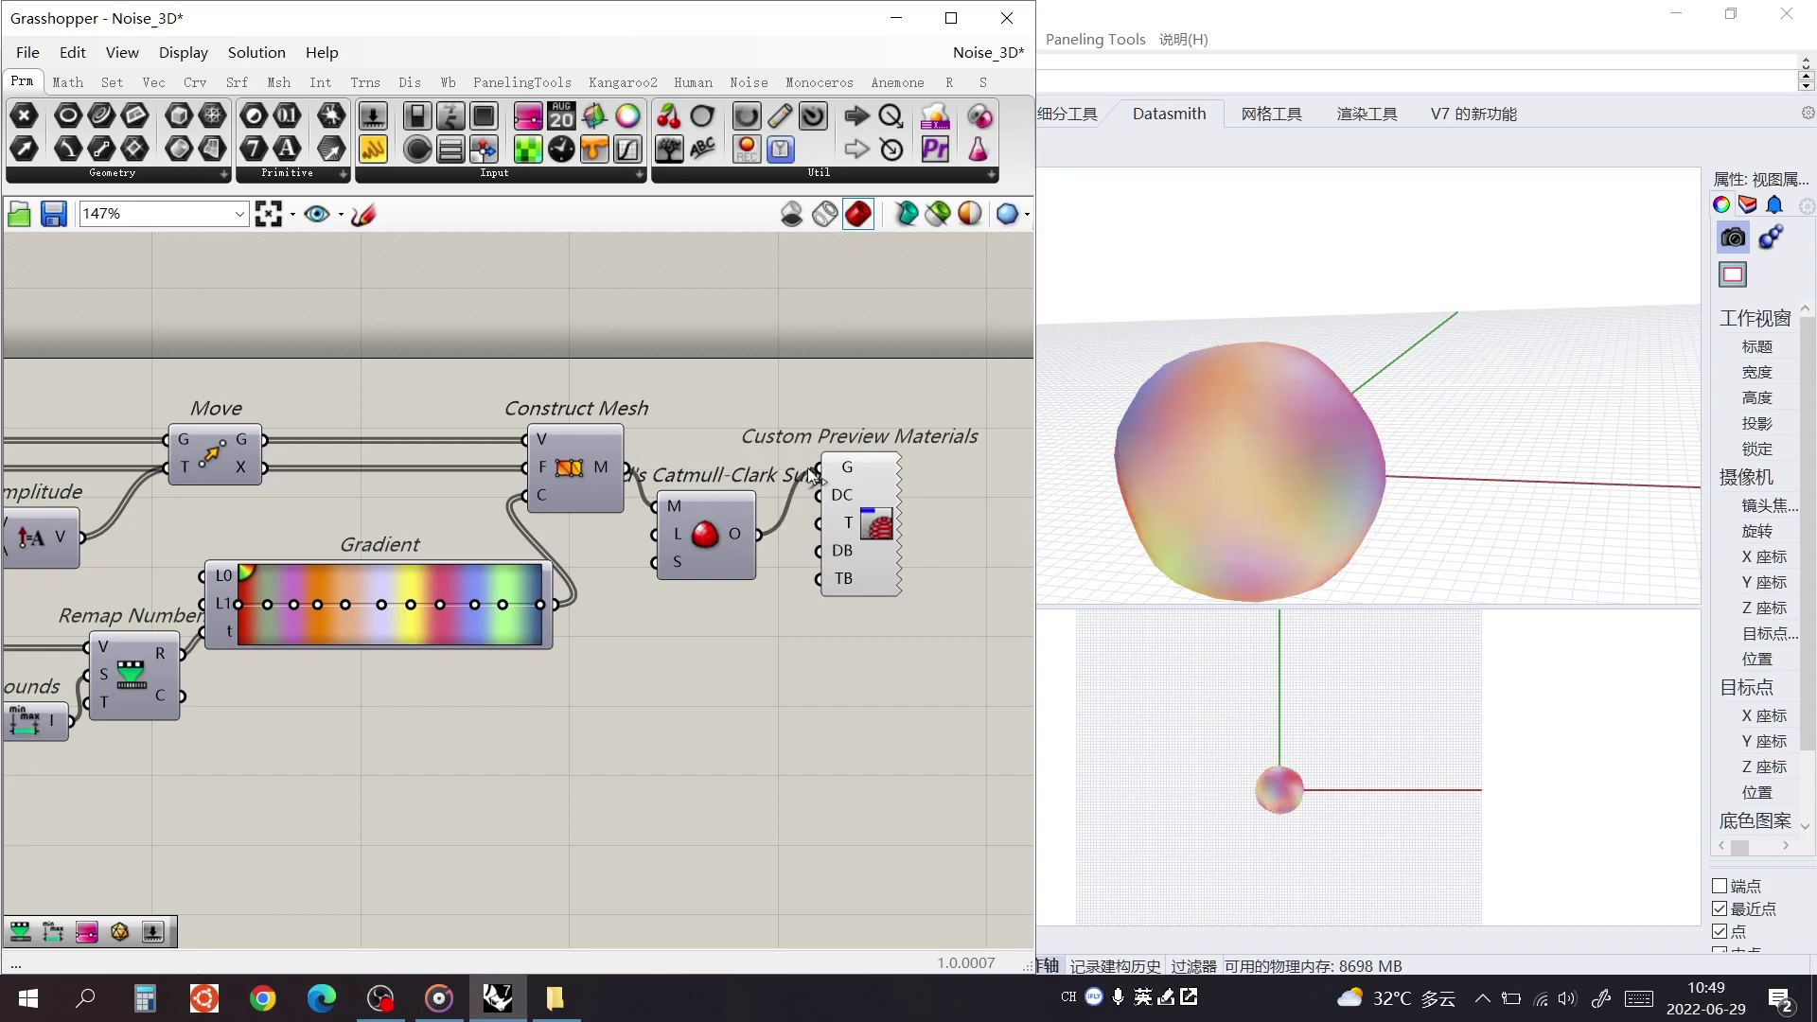
Set the Level slider to 0 and the Shift slider to 459
scroll(633, 555, "down", 2)
right_click_drag(432, 615, 862, 607)
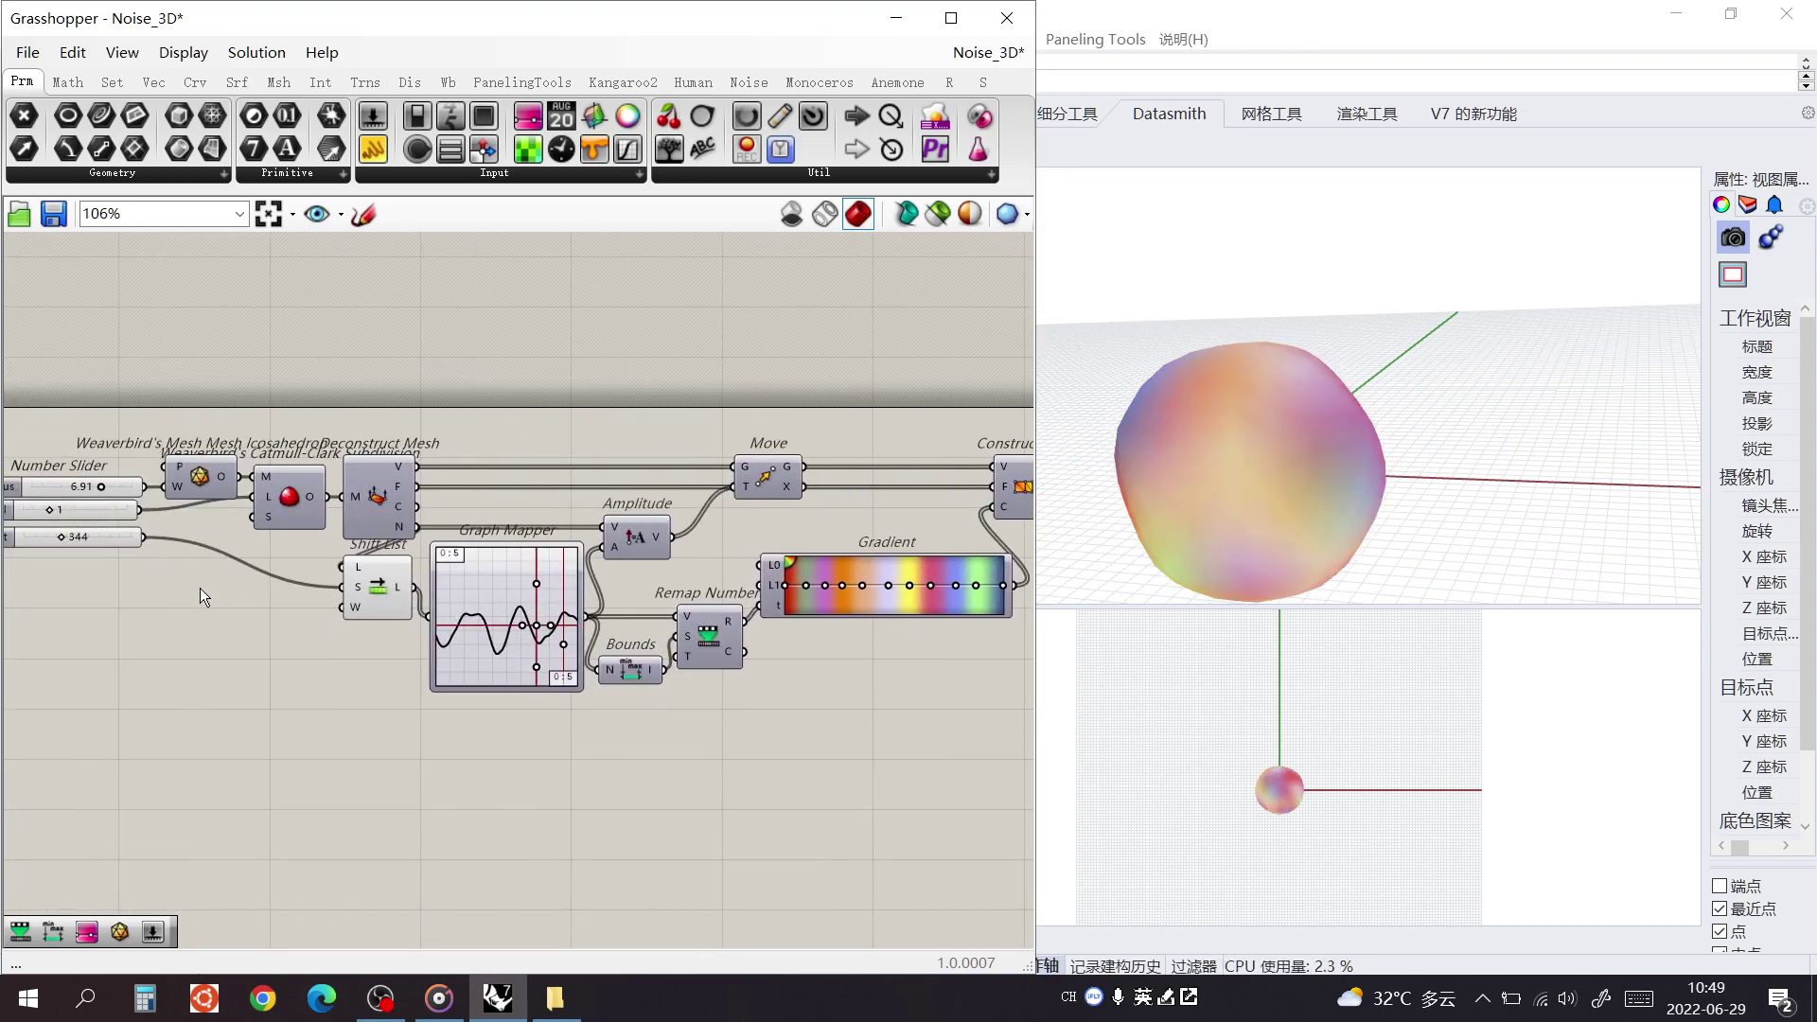
right_click_drag(199, 588, 383, 592)
scroll(273, 569, "up", 2)
left_click_drag(220, 610, 89, 377)
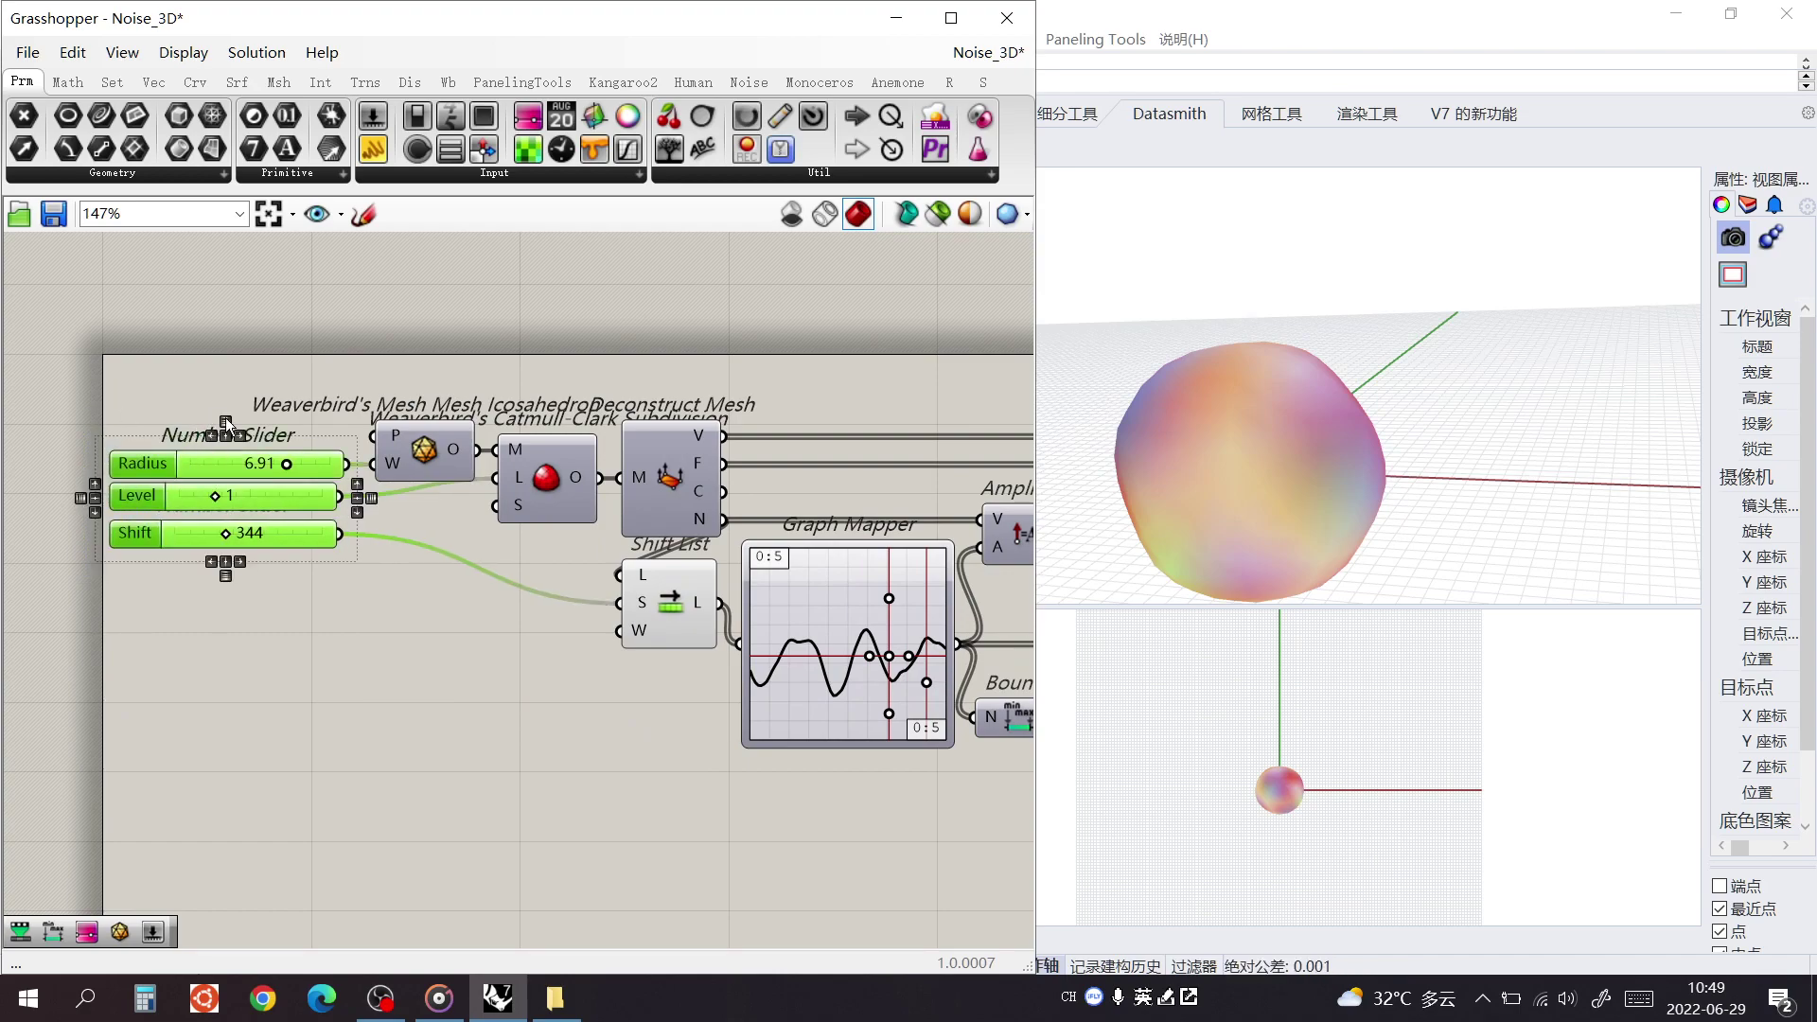
left_click(202, 622)
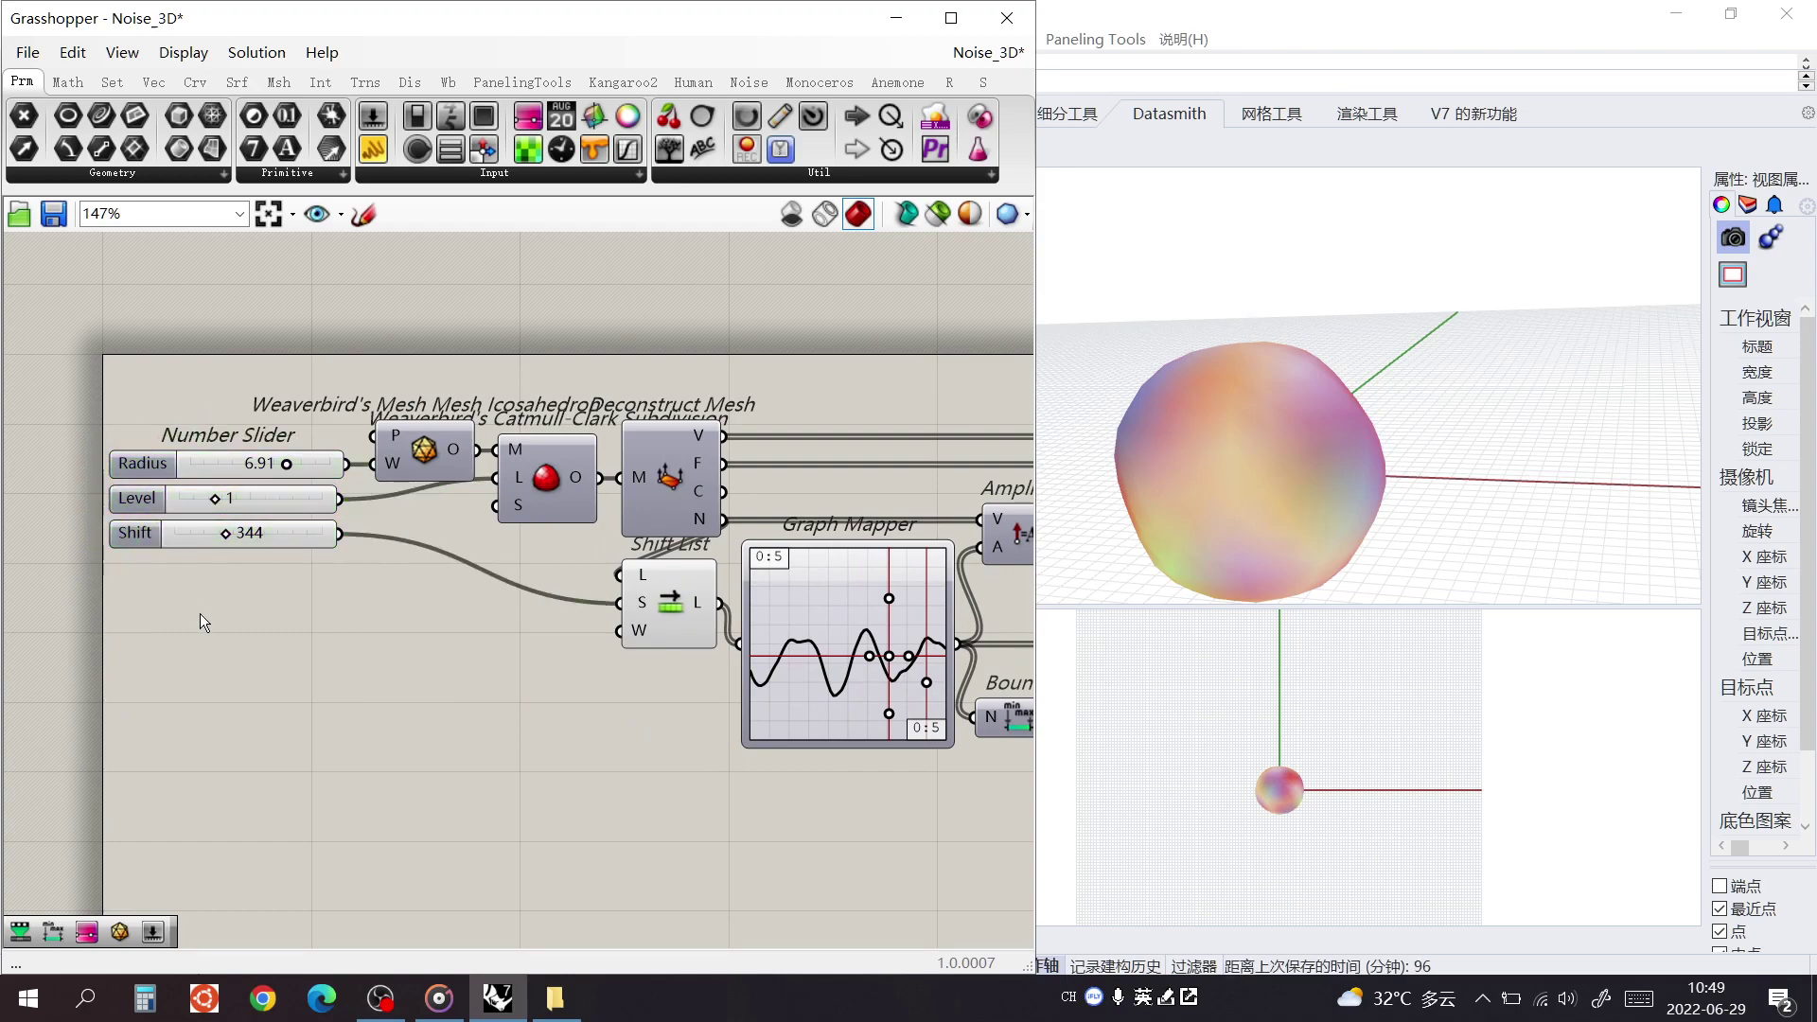
mouse_move(235, 533)
left_mouse_down()
mouse_move(316, 528)
mouse_move(203, 535)
mouse_move(187, 501)
mouse_move(205, 533)
mouse_move(237, 533)
left_mouse_up()
scroll(1245, 772, "up", 5)
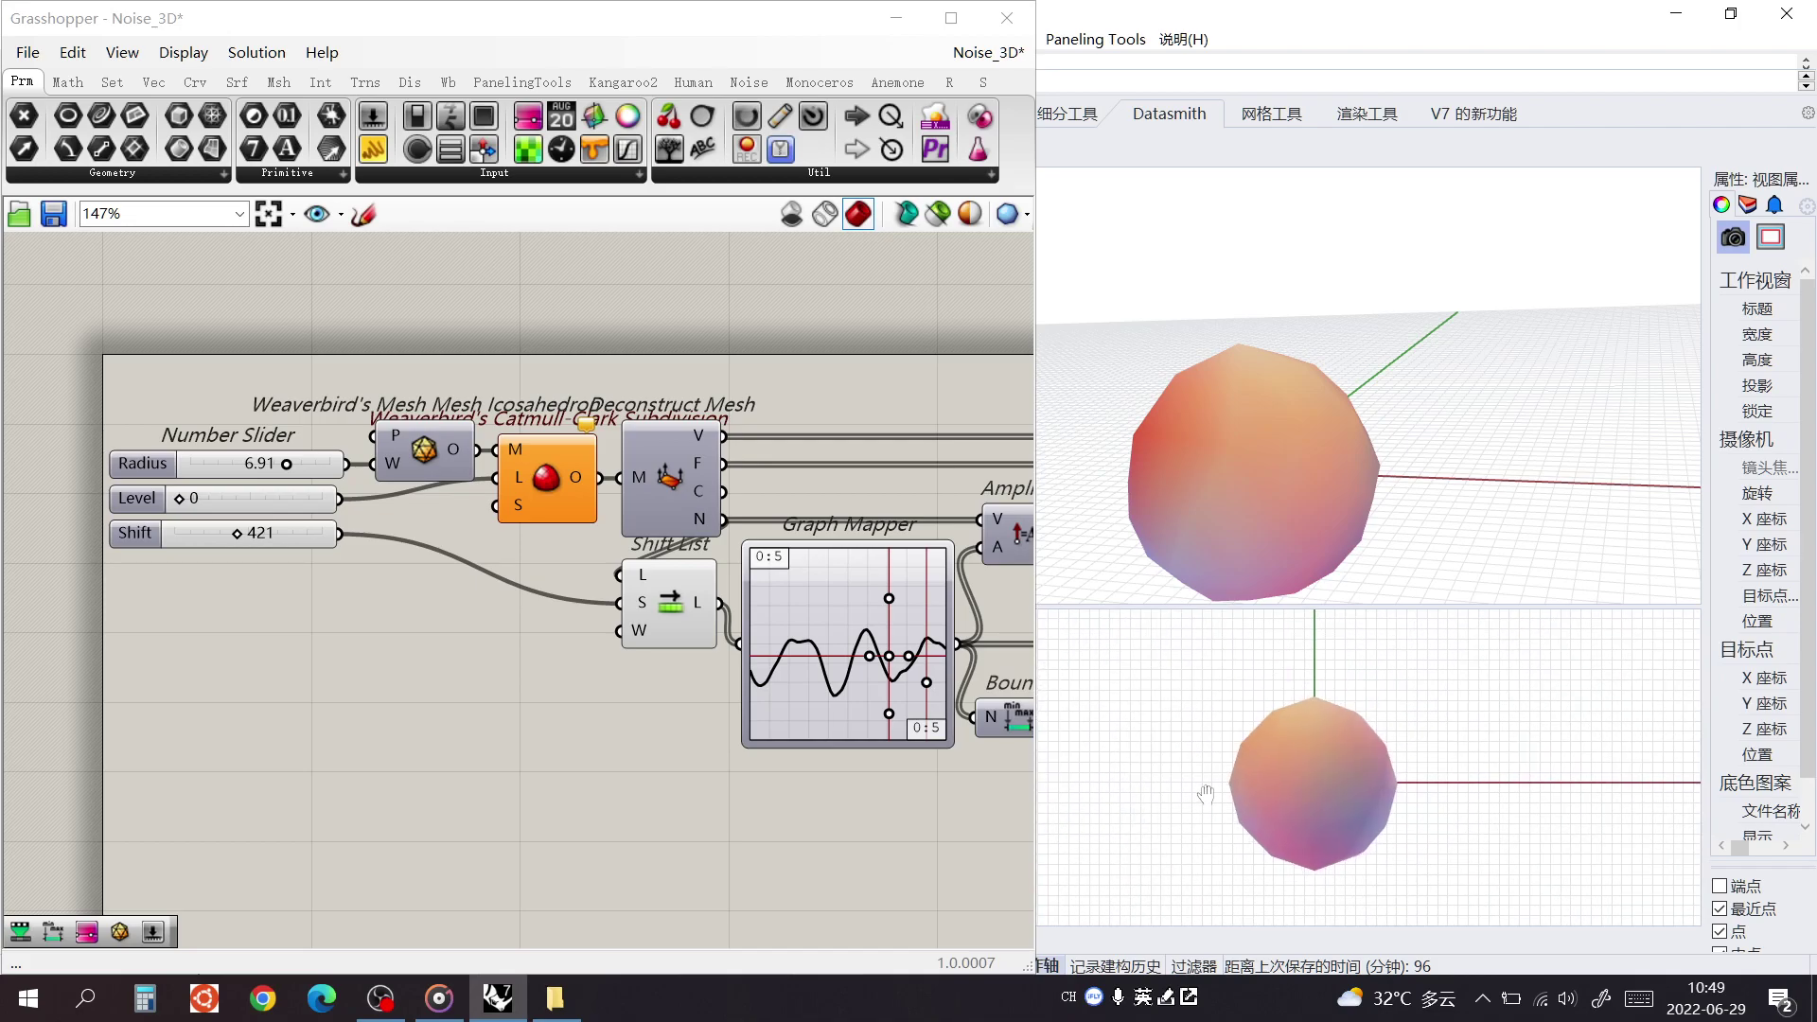
left_click_drag(233, 531, 243, 532)
Open a floating Perspective viewport with Rhino's TopMostViewport command, enlarge it, zoom in on the mesh and place it clear of the sliders
scroll(397, 646, "down", 2)
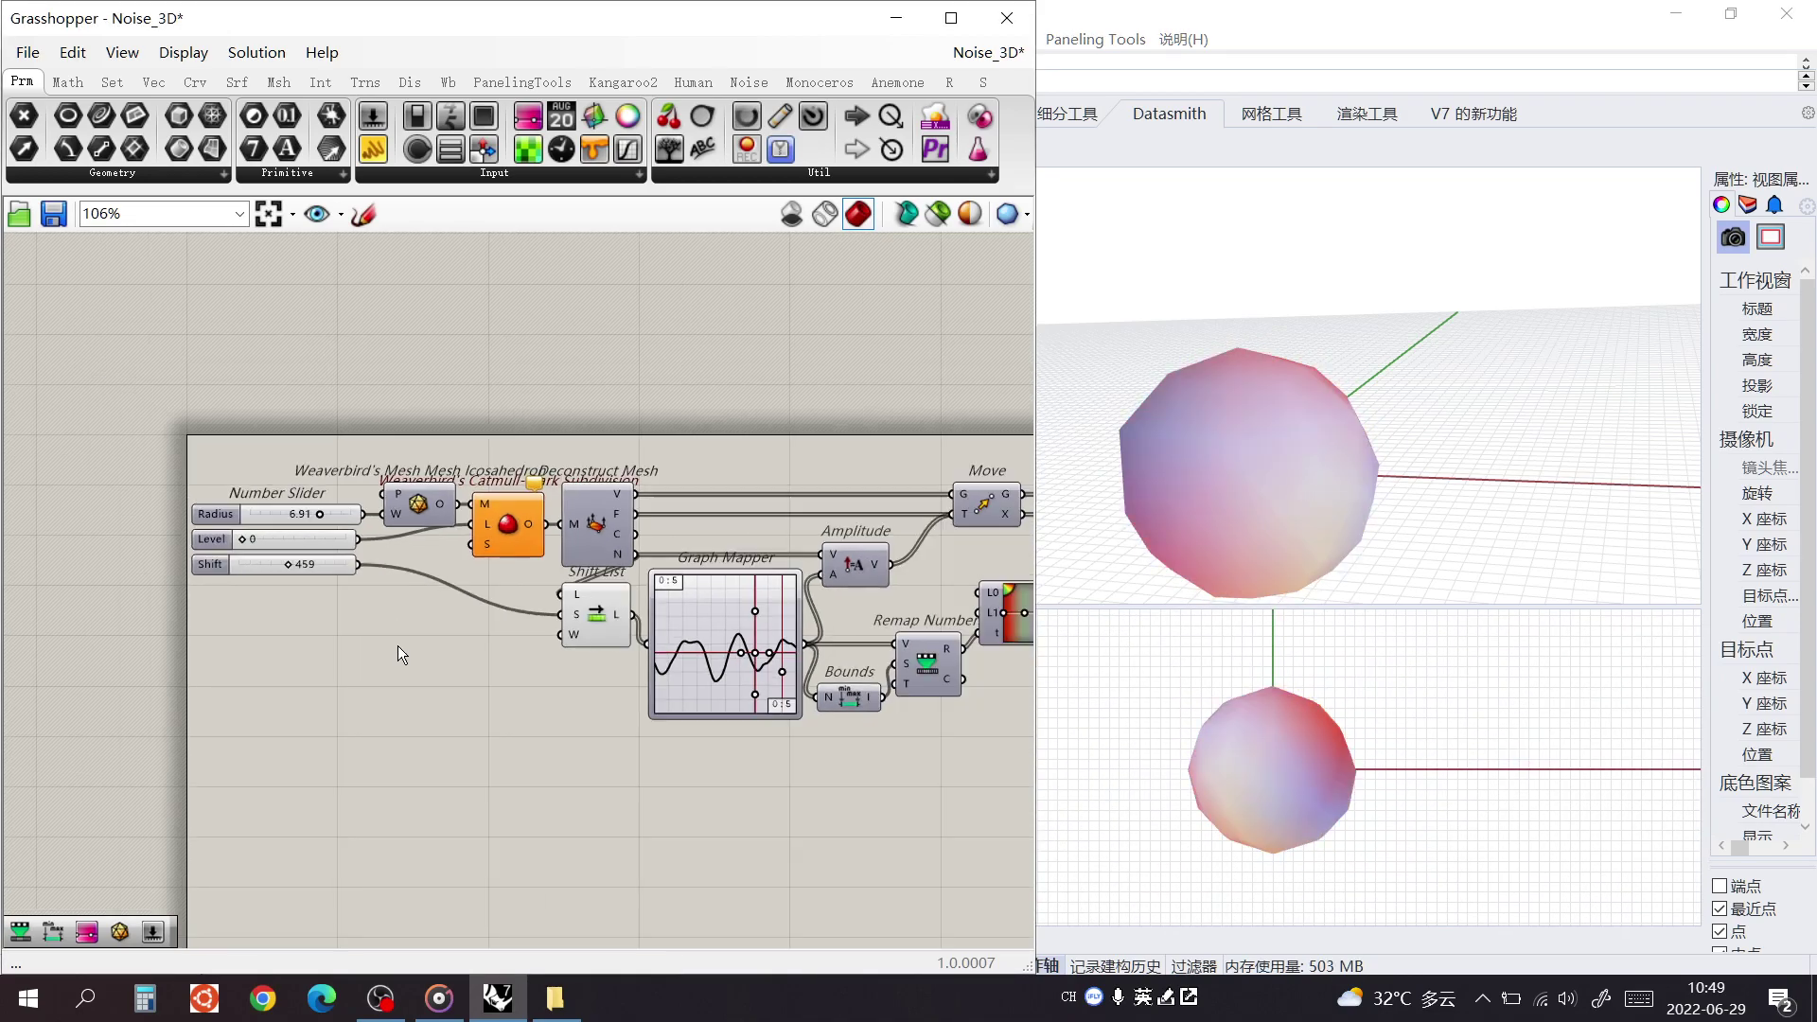
right_click_drag(516, 583, 332, 581)
right_click_drag(863, 569, 734, 516)
right_click(1308, 57)
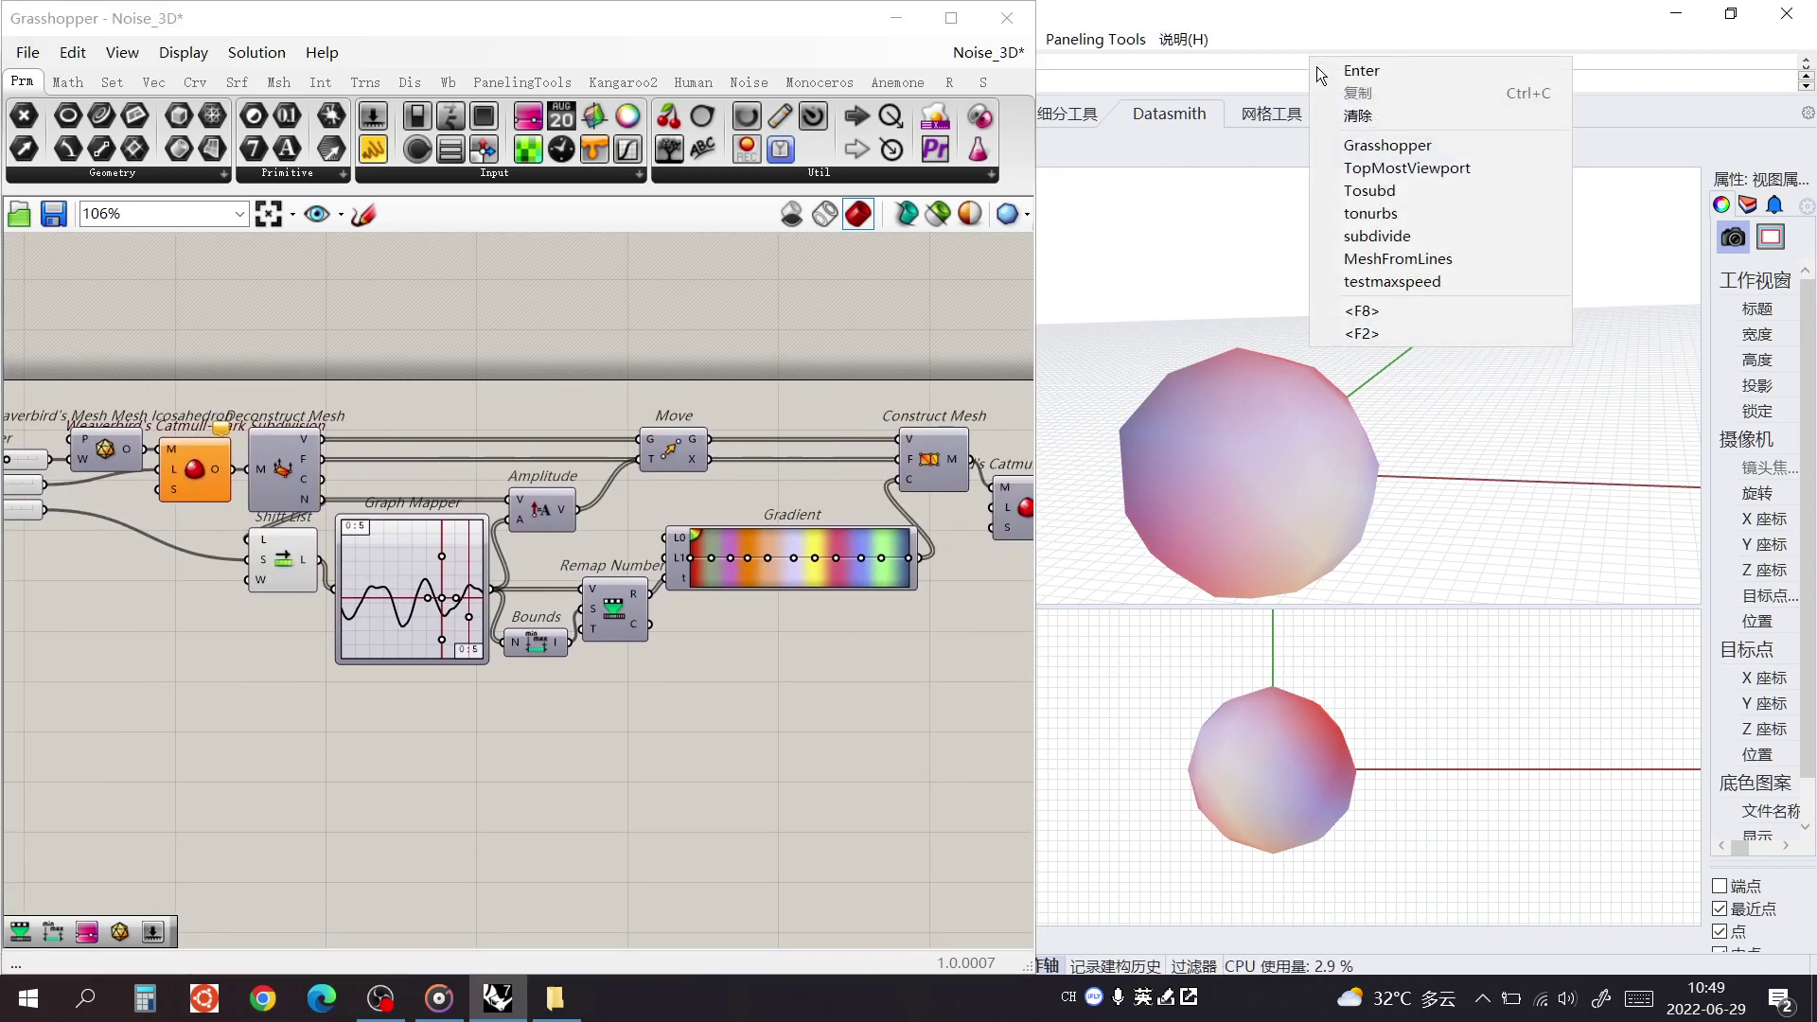
left_click(1394, 165)
left_click_drag(1056, 123, 1129, 203)
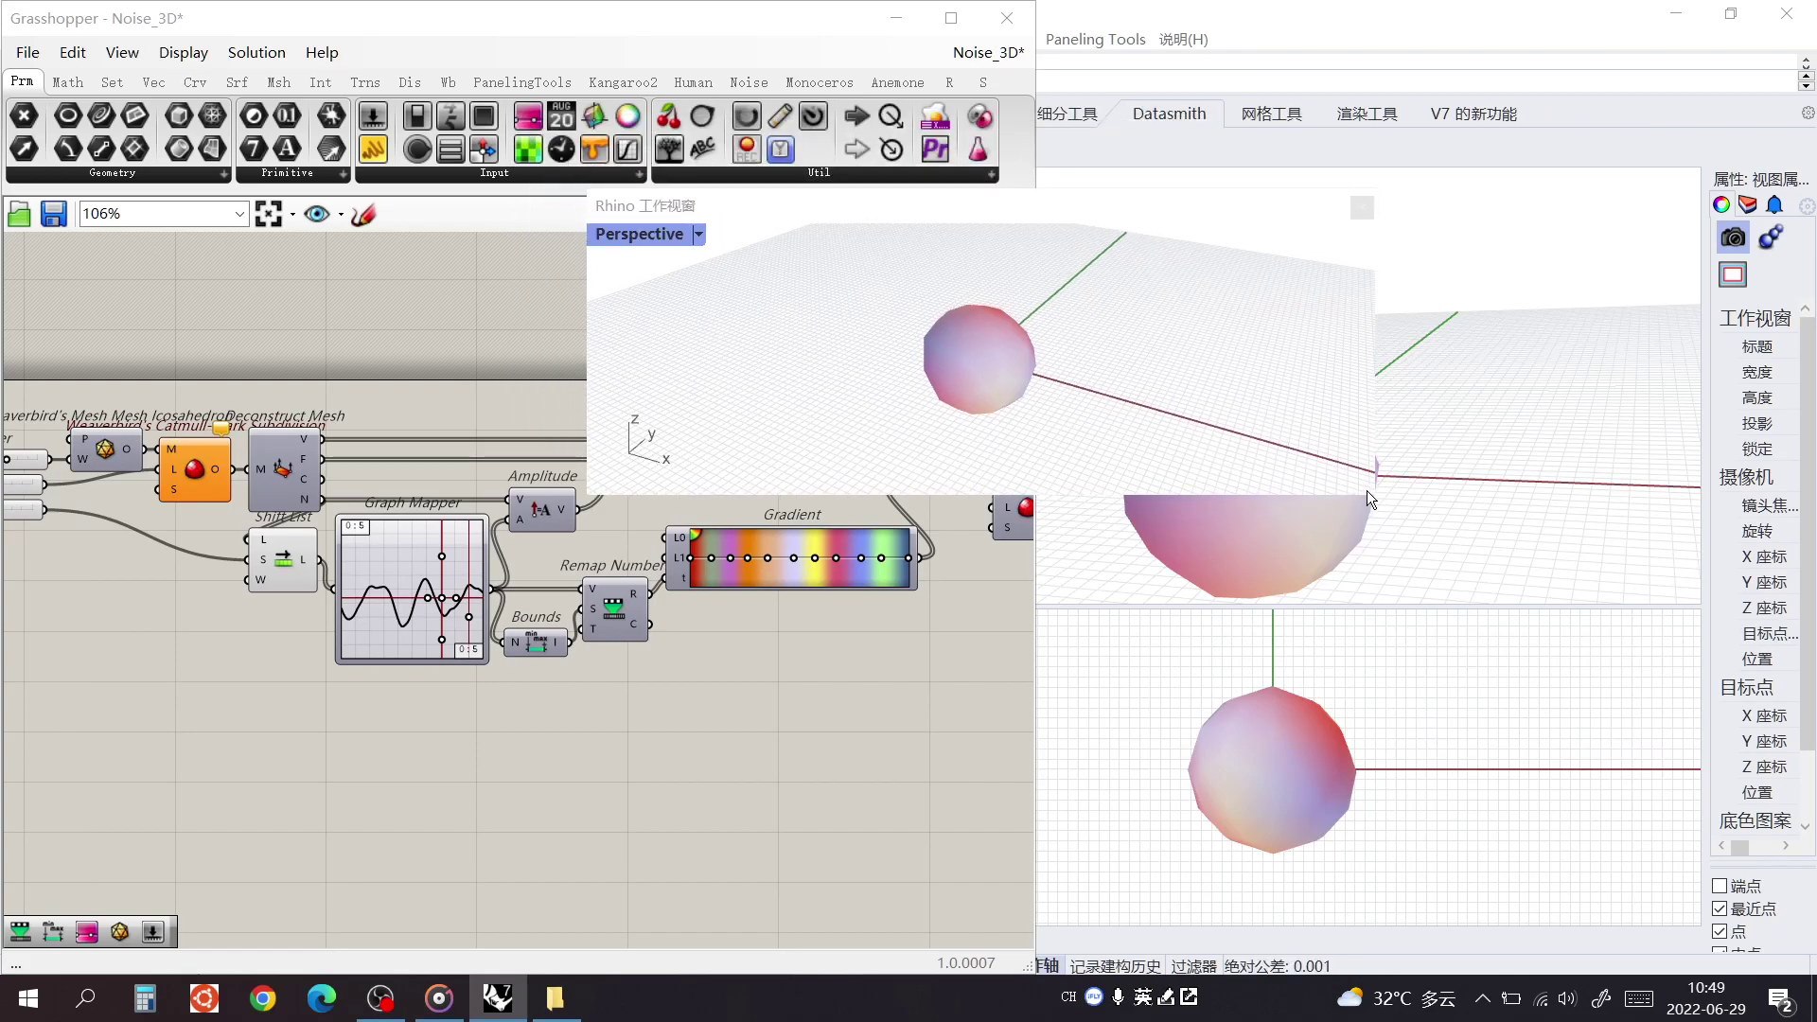
right_click_drag(1366, 500, 1338, 491, "shift")
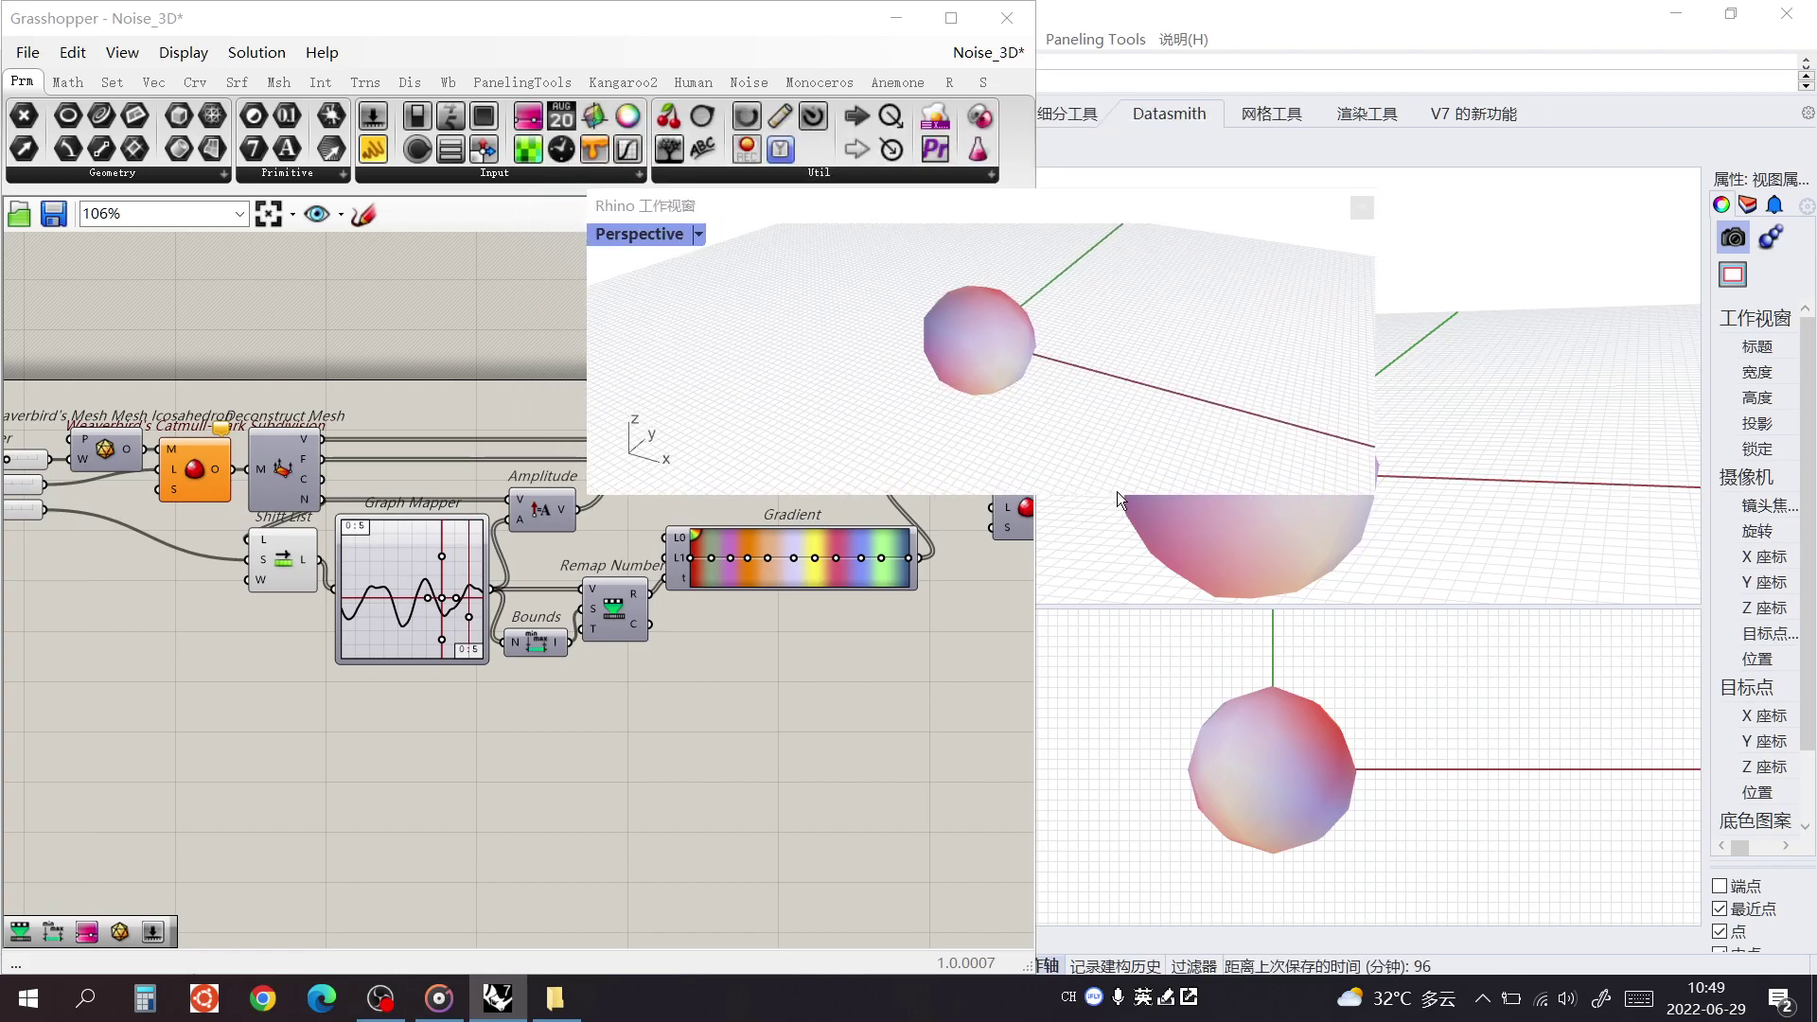
left_click_drag(1115, 499, 1164, 673)
left_click_drag(1064, 210, 1102, 238)
right_click_drag(428, 333, 573, 308)
scroll(992, 407, "up", 3)
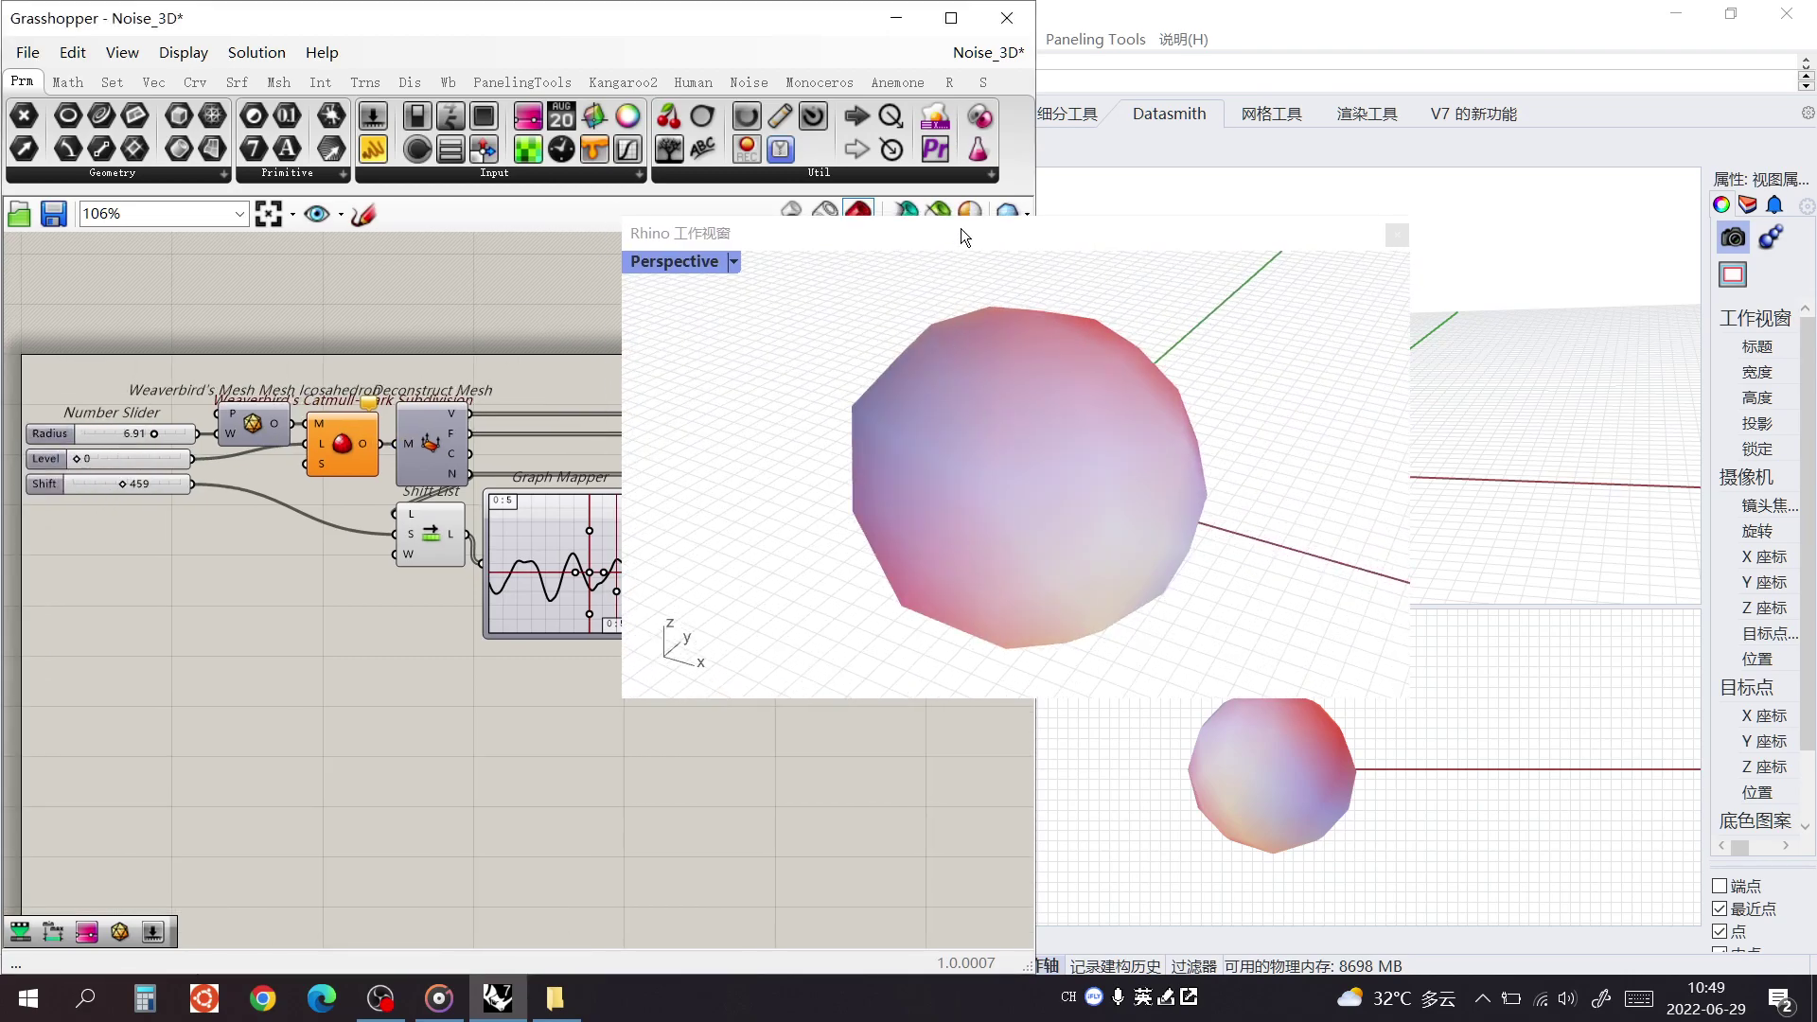
left_click_drag(961, 229, 1143, 219)
Set the Level slider to 1 and the Shift slider to 328
scroll(136, 456, "up", 5)
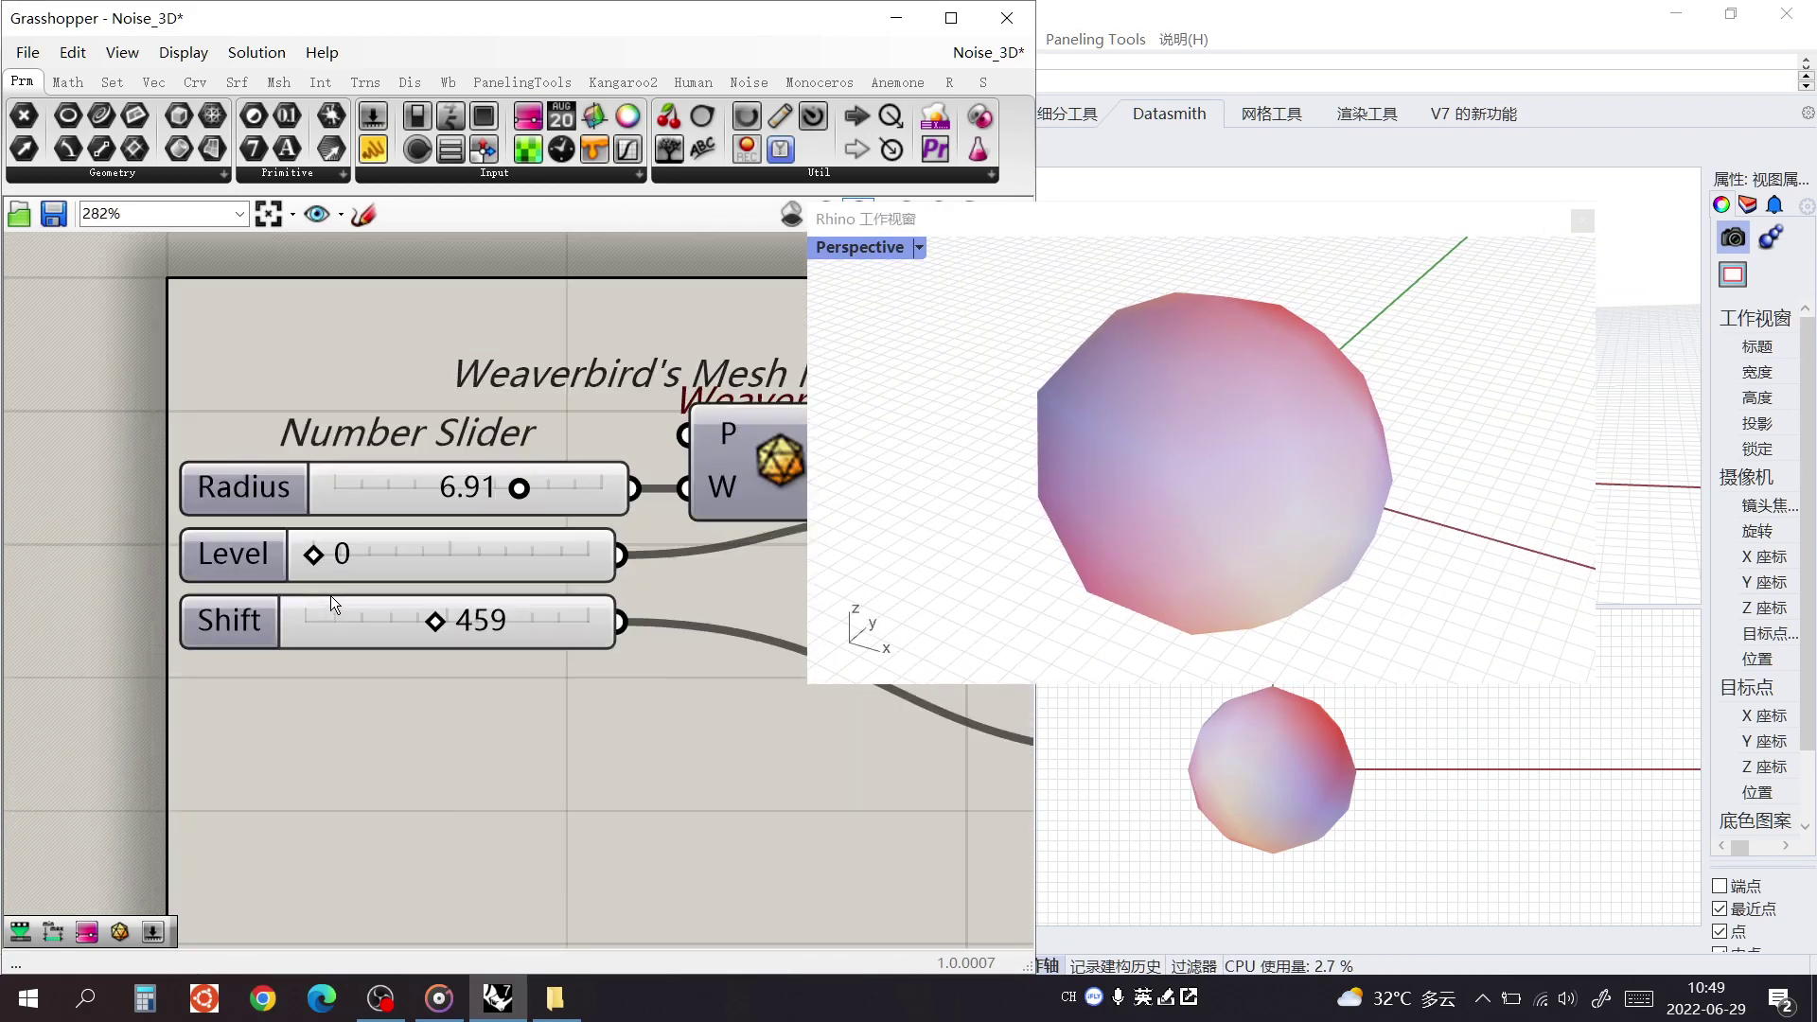
right_click_drag(246, 562, 218, 558)
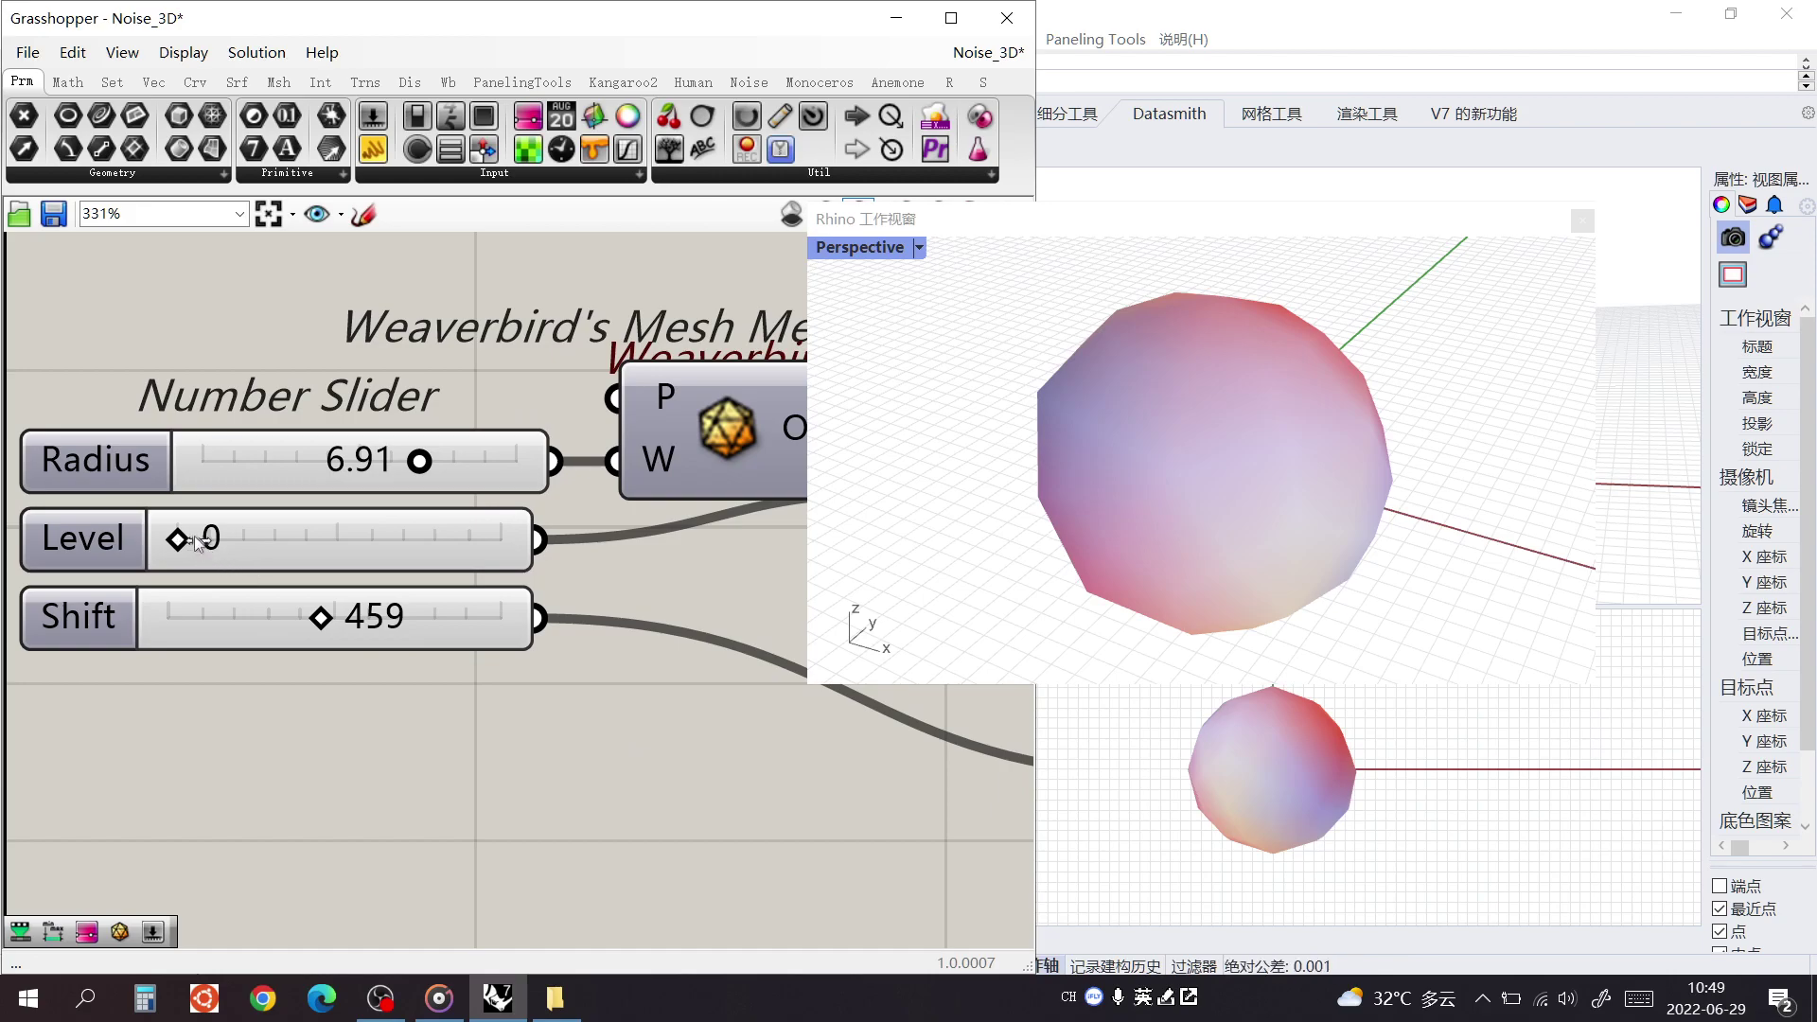
left_click_drag(208, 541, 235, 540)
left_click_drag(320, 617, 278, 619)
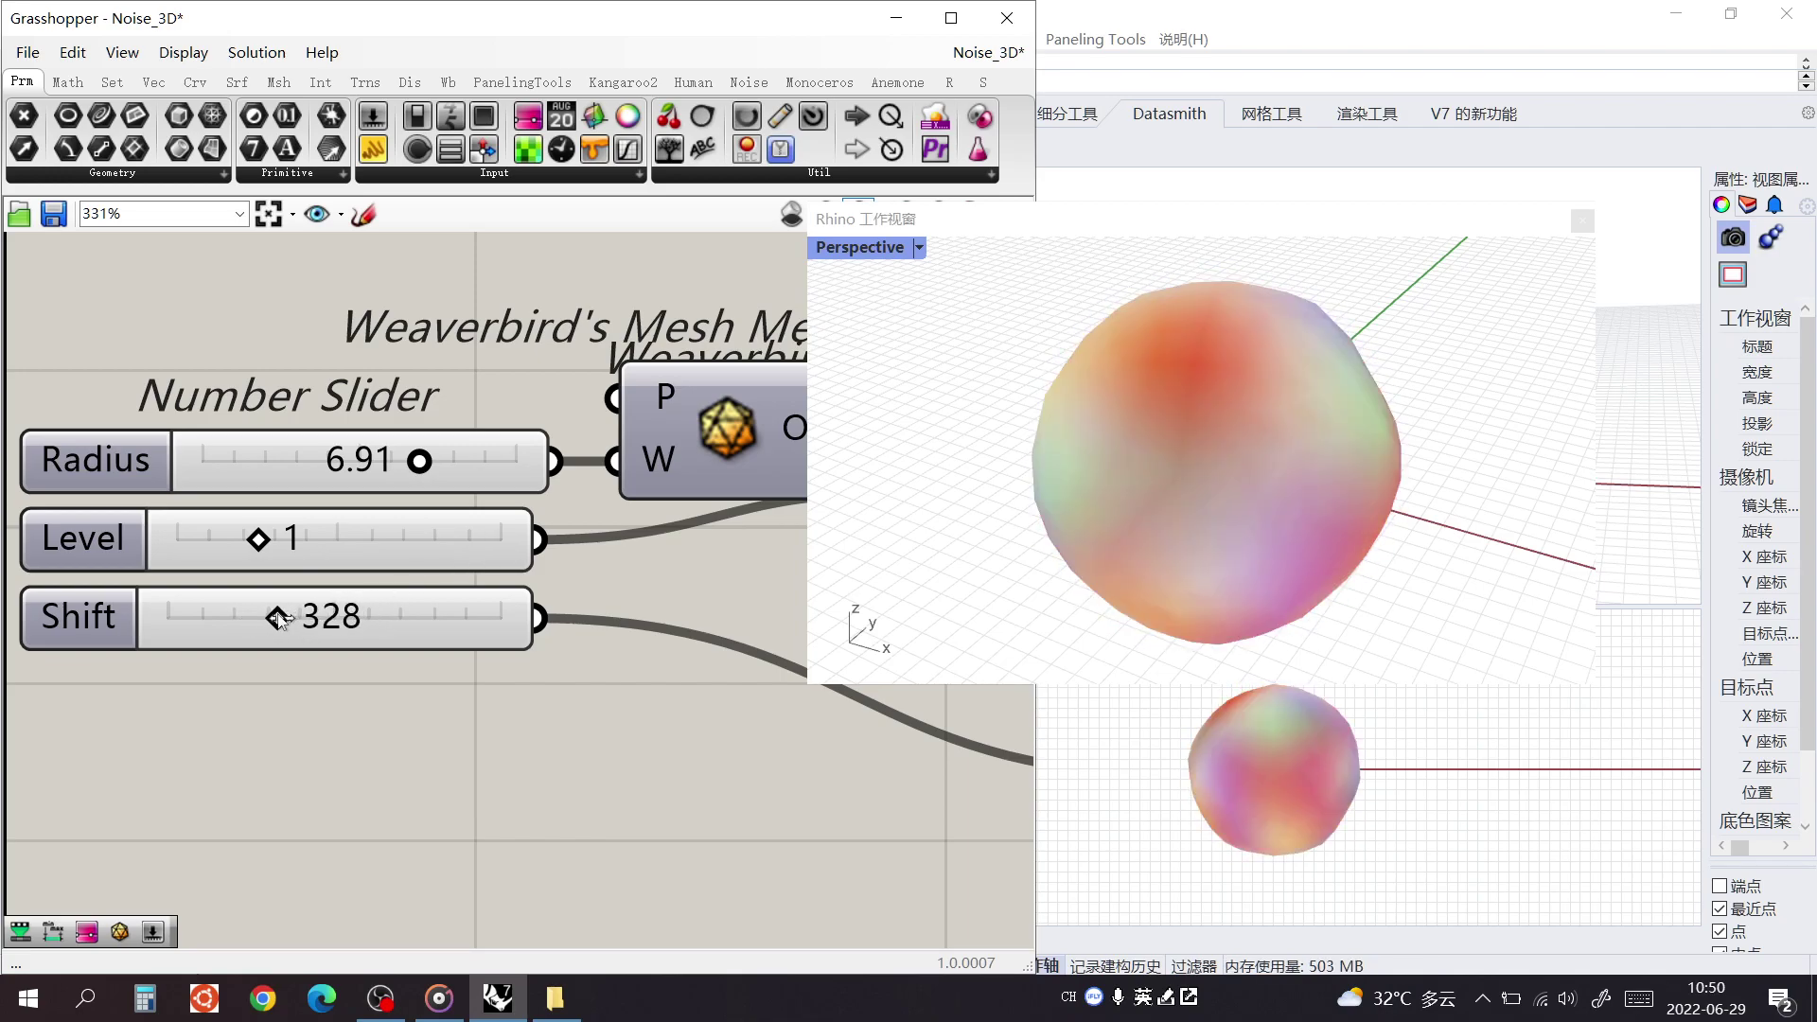
Inspect the smoothed coloured mesh in the maximised floating viewport from another angle, and restore the viewport's size
double_click(1143, 223)
right_click_drag(880, 559, 1047, 503)
scroll(979, 596, "down", 3)
double_click(1145, 21)
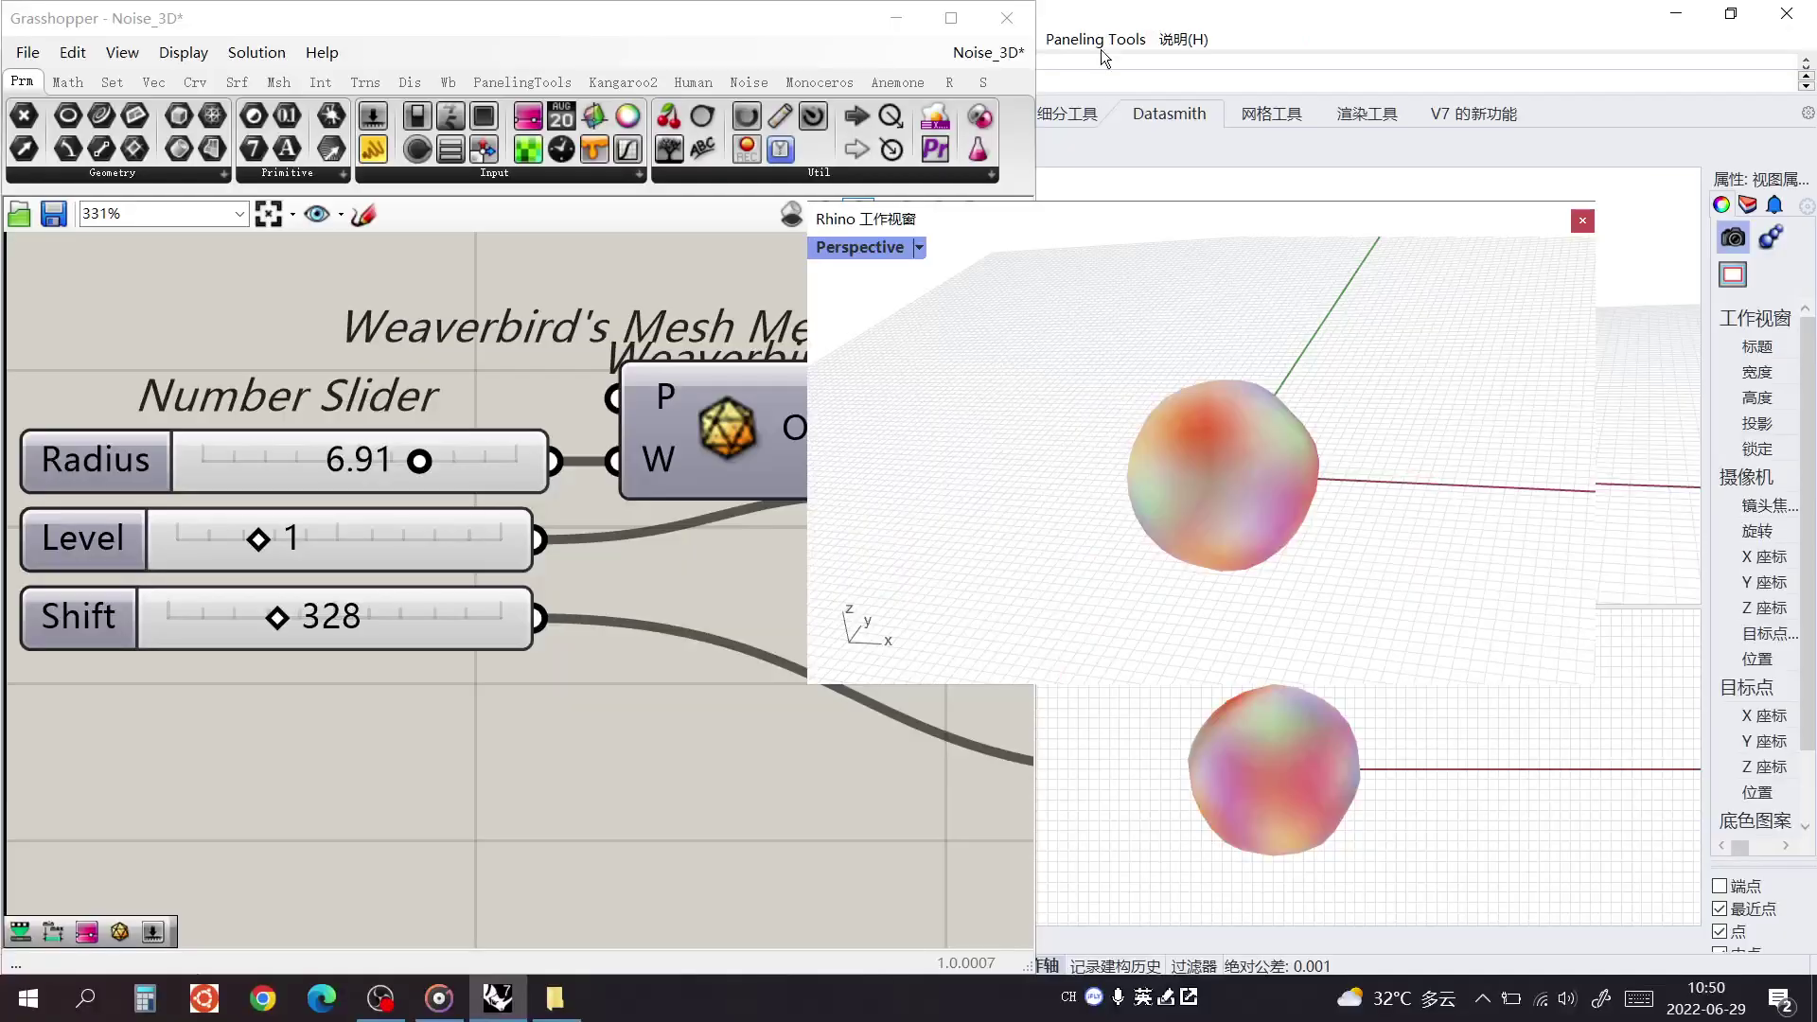
Connect Construct Mesh's M output directly to Custom Preview Materials' G input, bypassing the Catmull-Clark smoothing
right_click_drag(651, 513, 173, 613)
scroll(466, 602, "down", 4)
right_click_drag(649, 557, 308, 578)
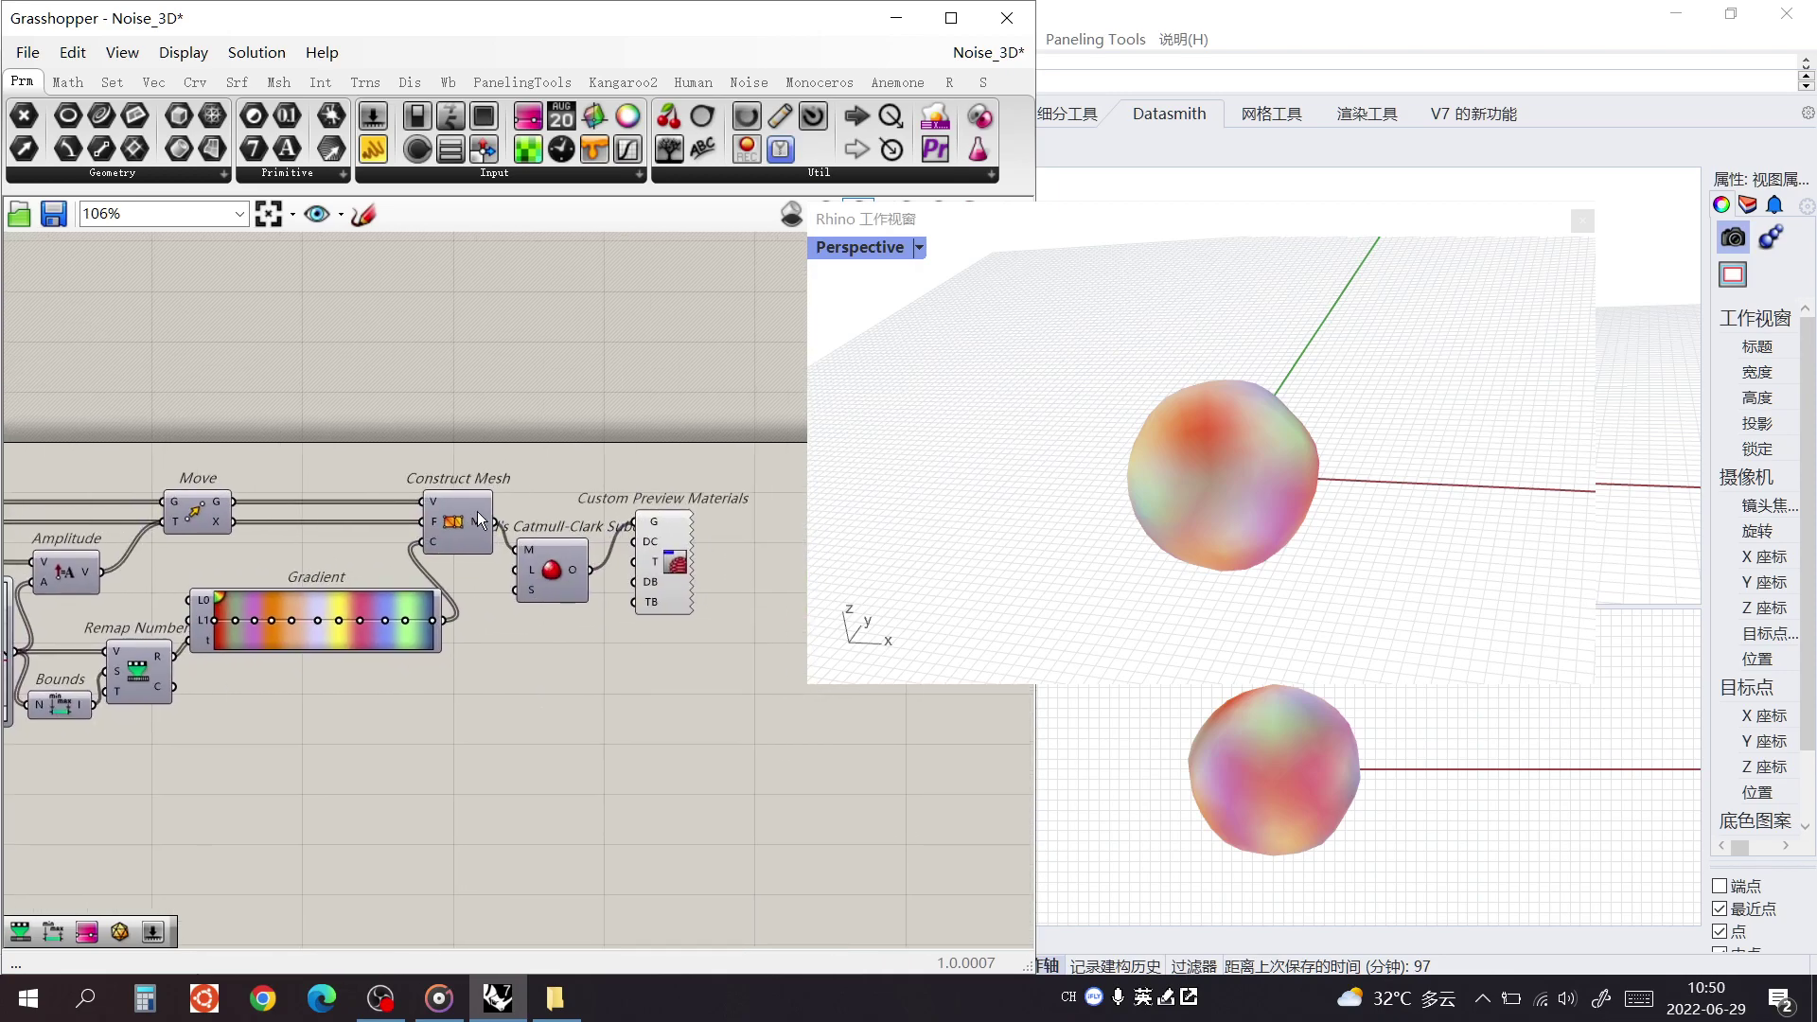
scroll(477, 515, "up", 6)
right_click_drag(481, 520, 374, 526)
scroll(293, 558, "down", 3)
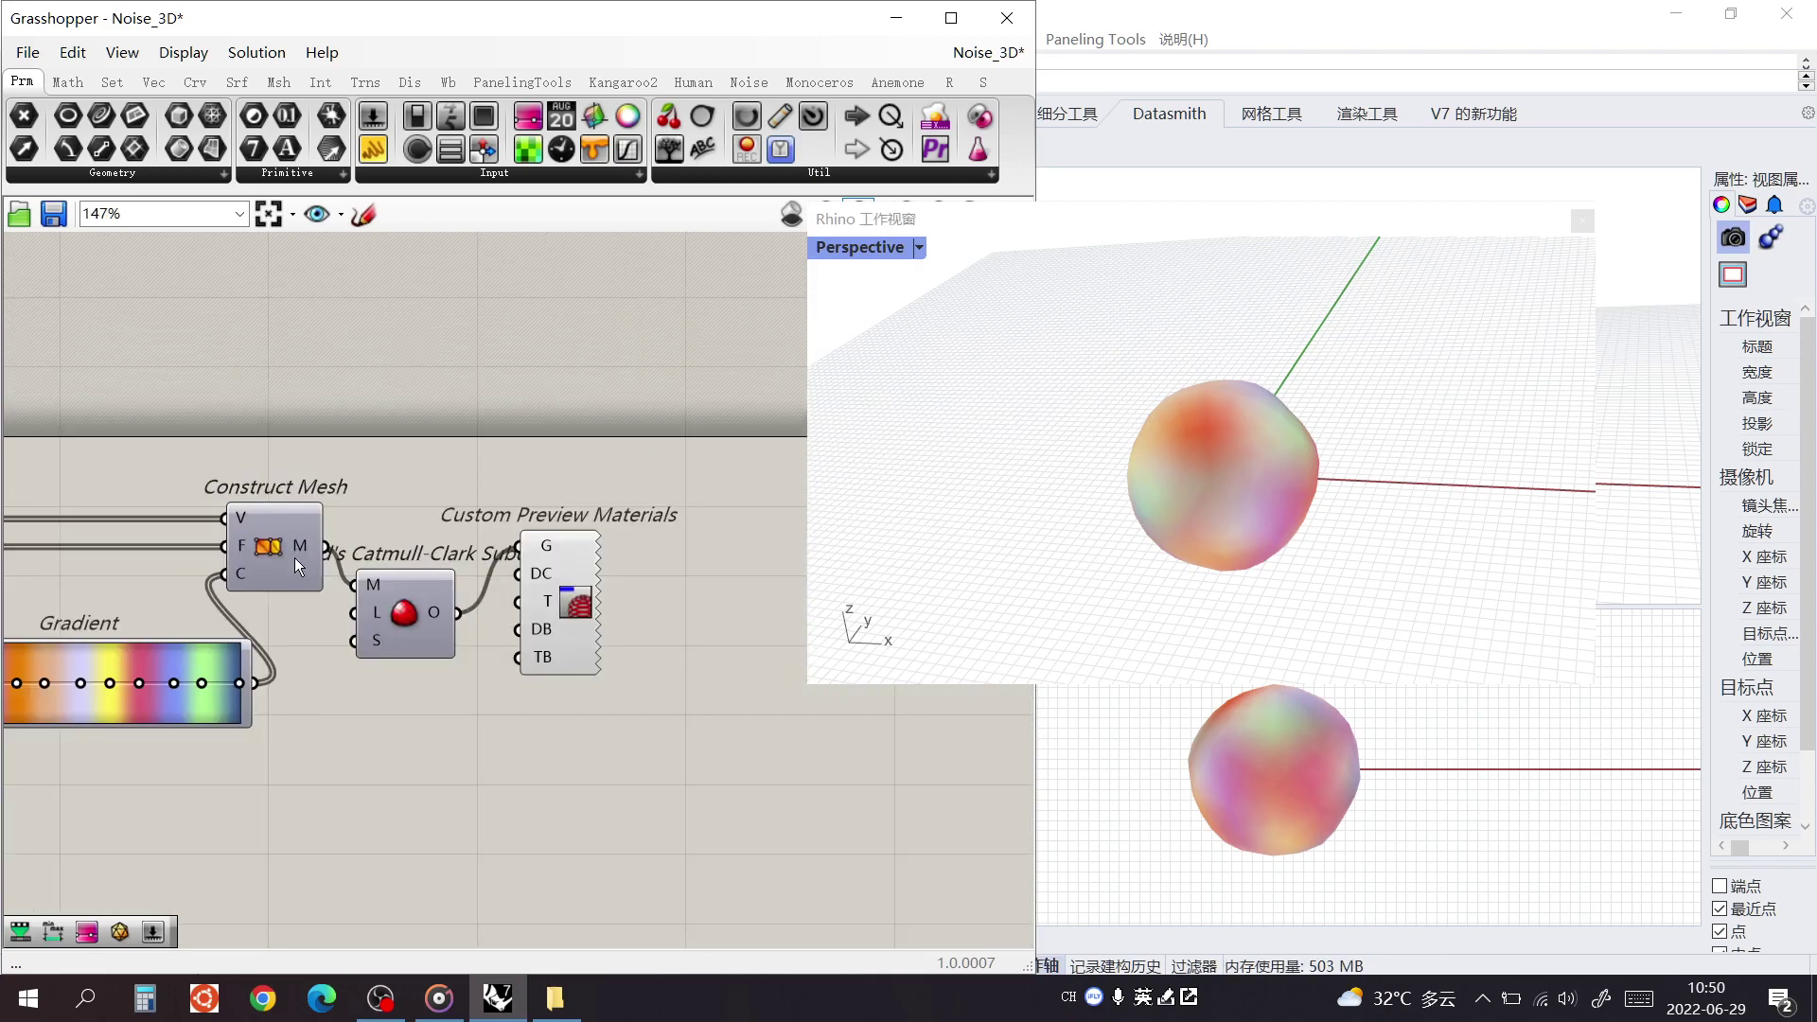
scroll(331, 541, "up", 2)
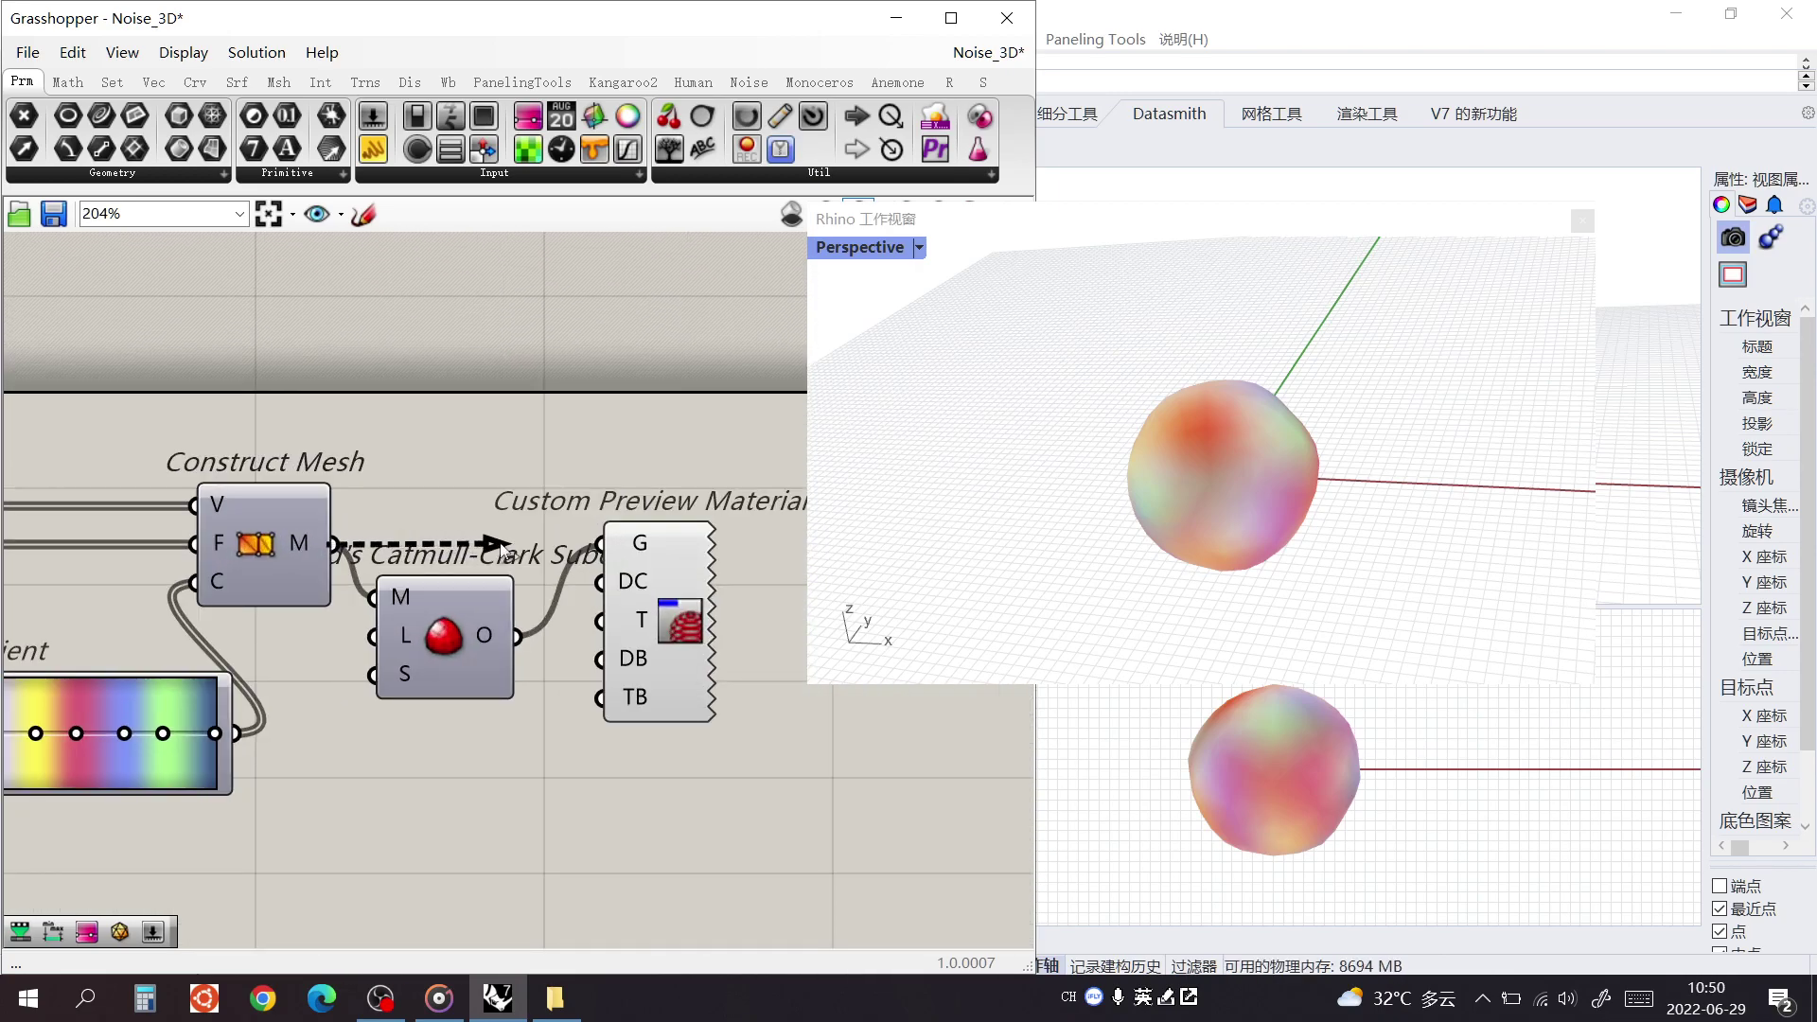
scroll(405, 573, "down", 3)
right_click_drag(272, 610, 982, 572)
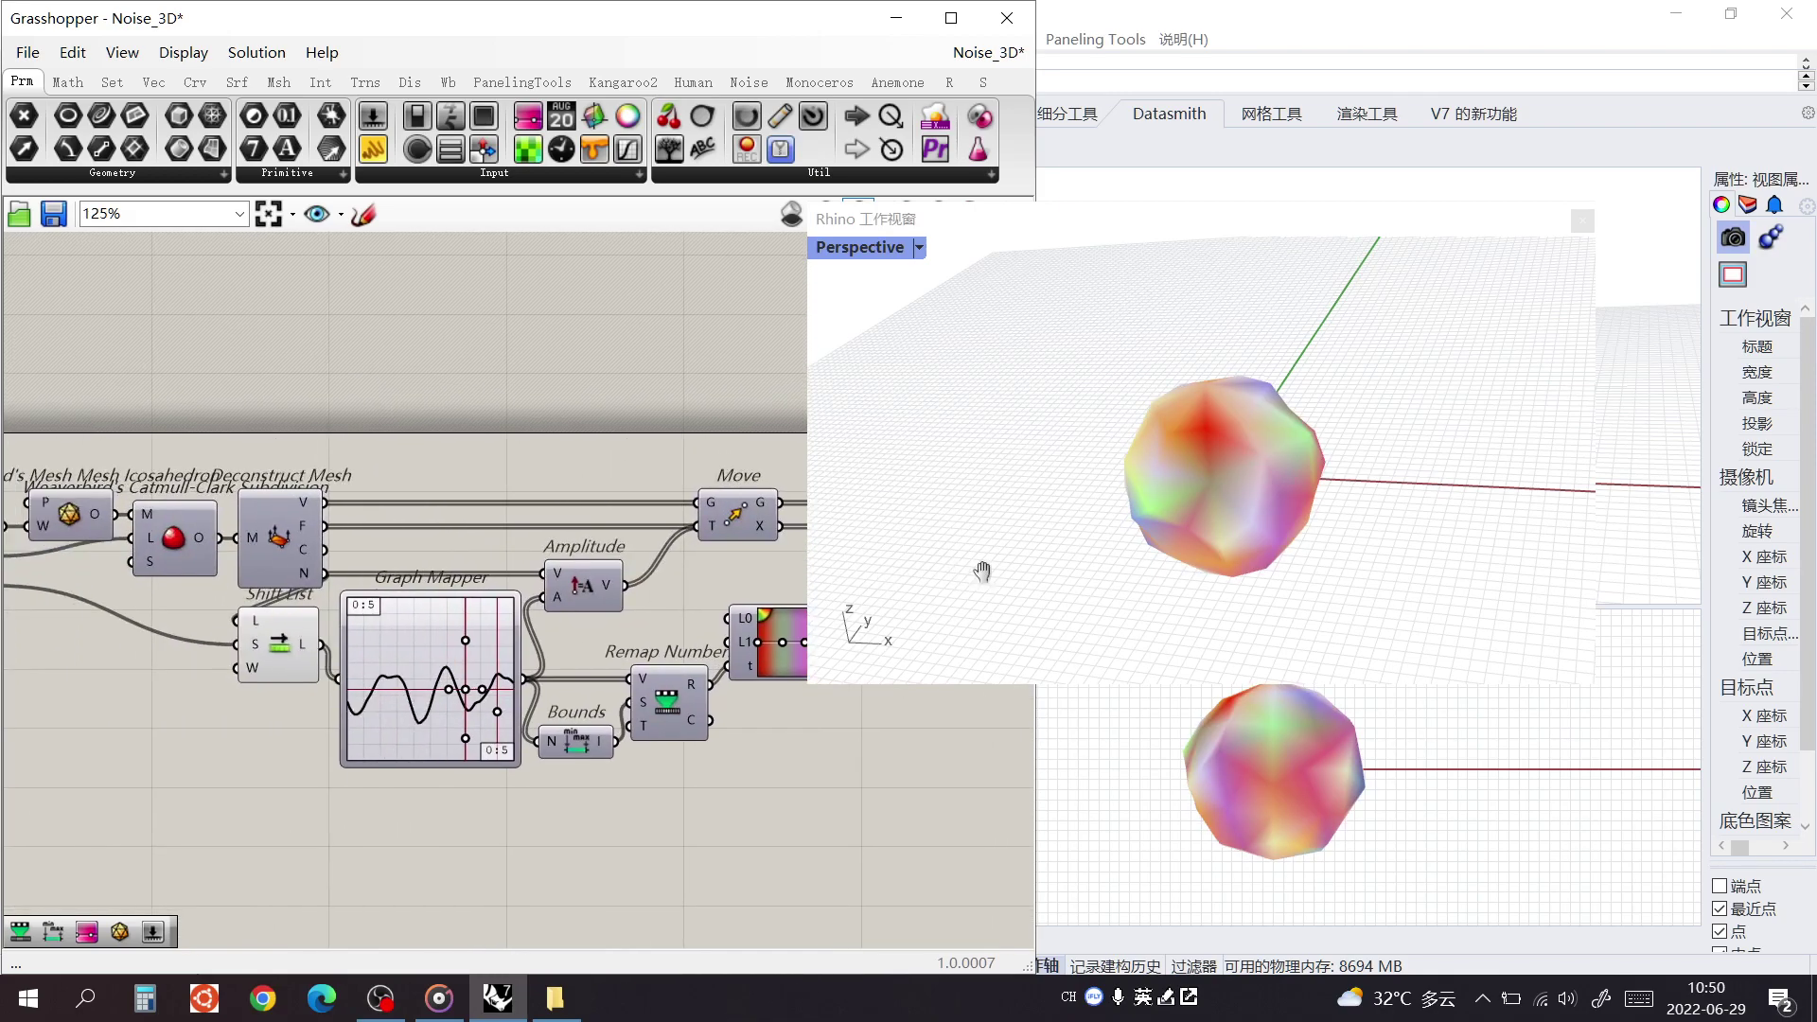
Set the Level slider to 0 and raise the Shift slider to about 692
right_click_drag(344, 591, 438, 587)
scroll(235, 558, "up", 6)
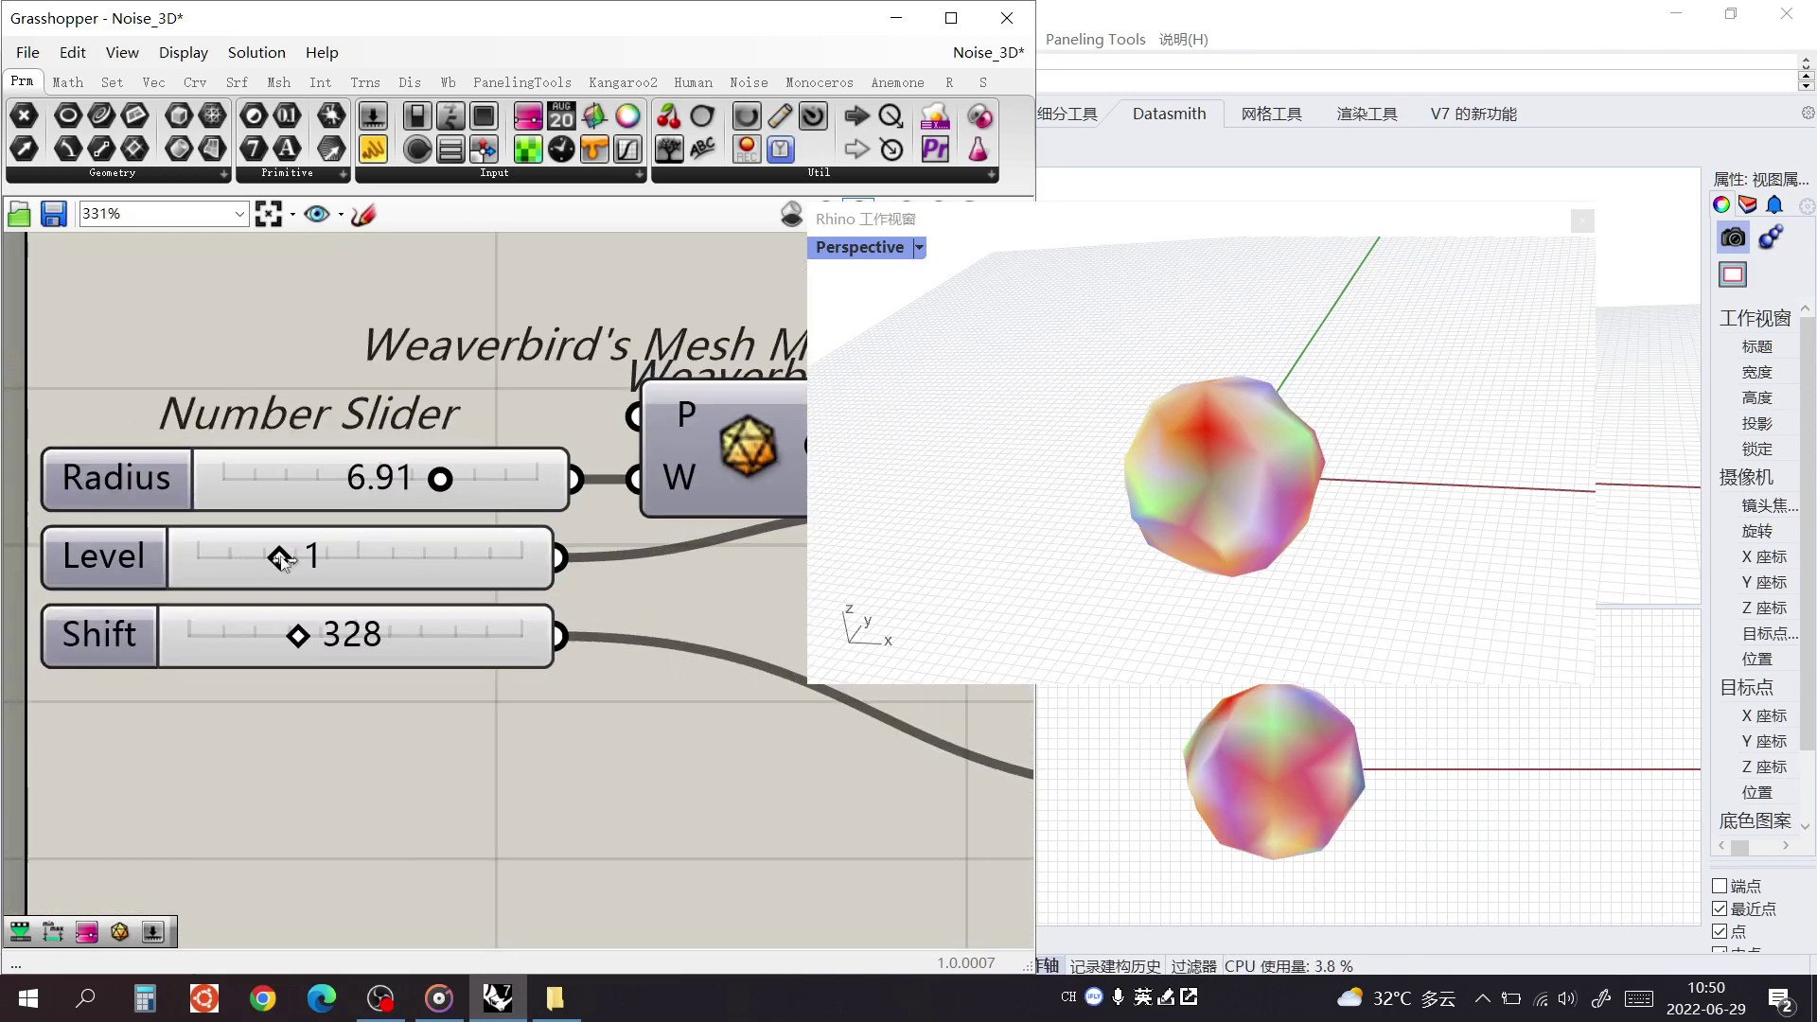
left_click_drag(284, 558, 235, 556)
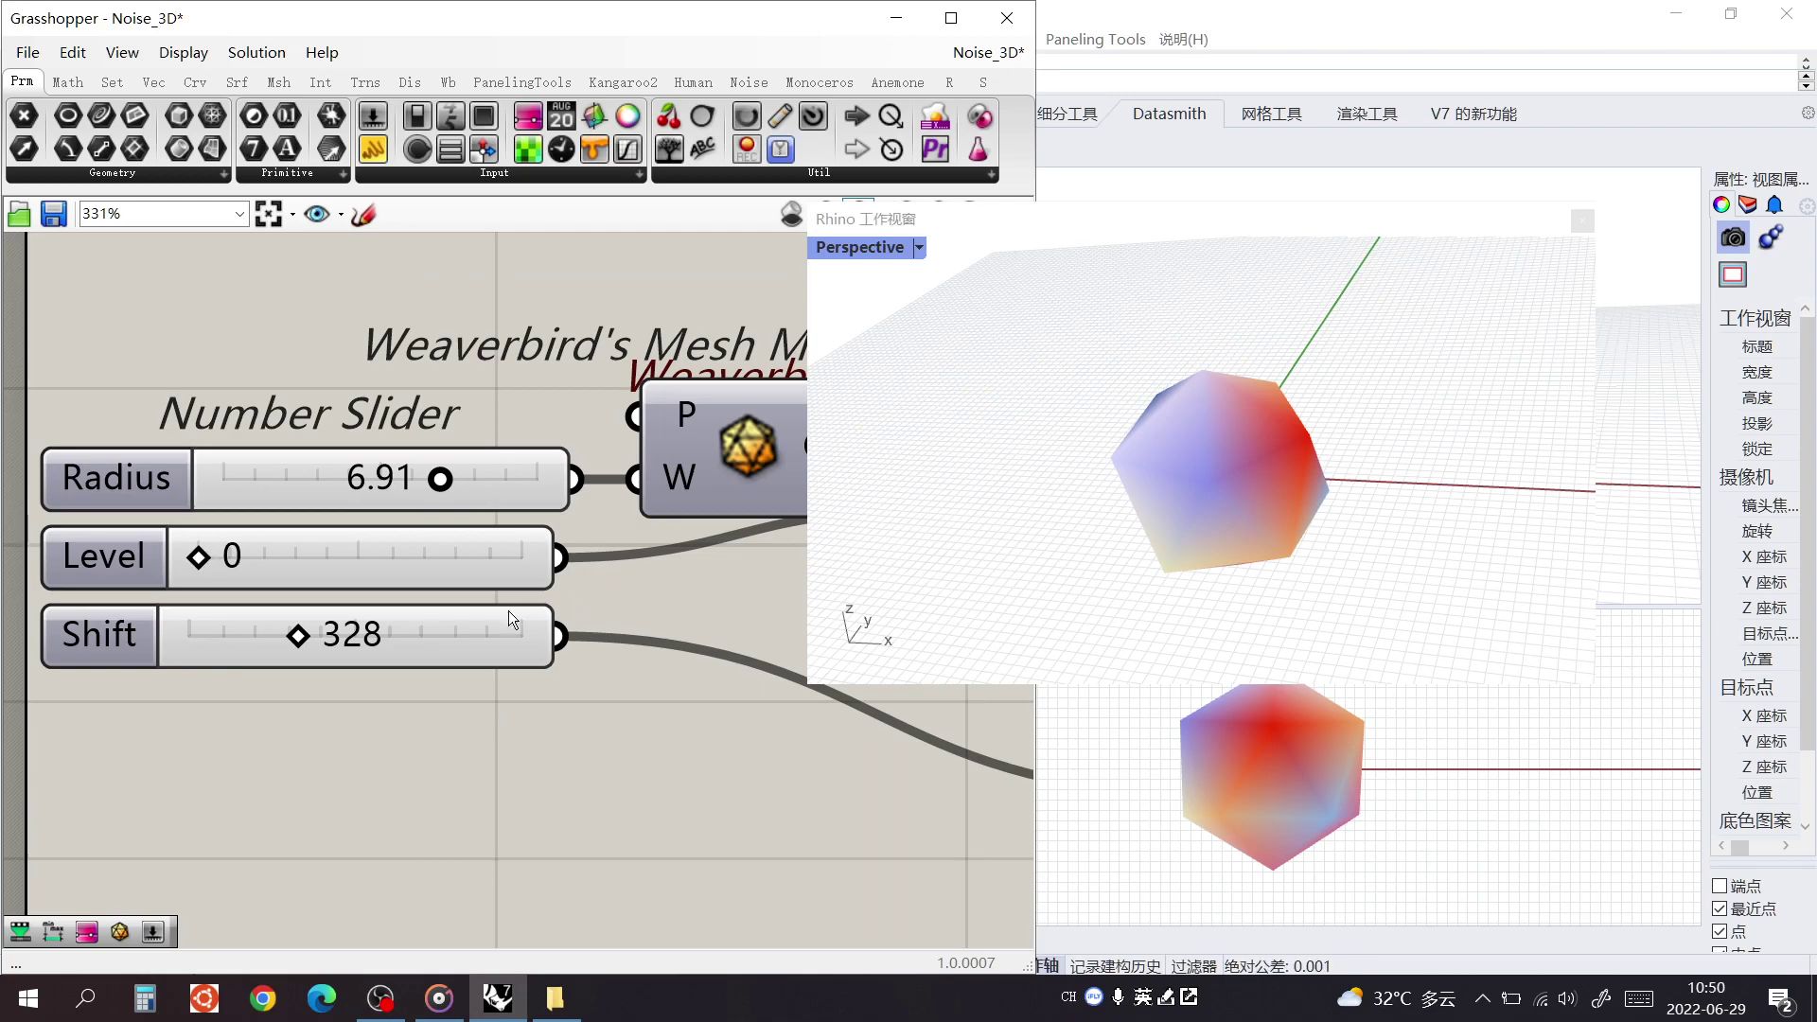
left_click_drag(305, 635, 363, 642)
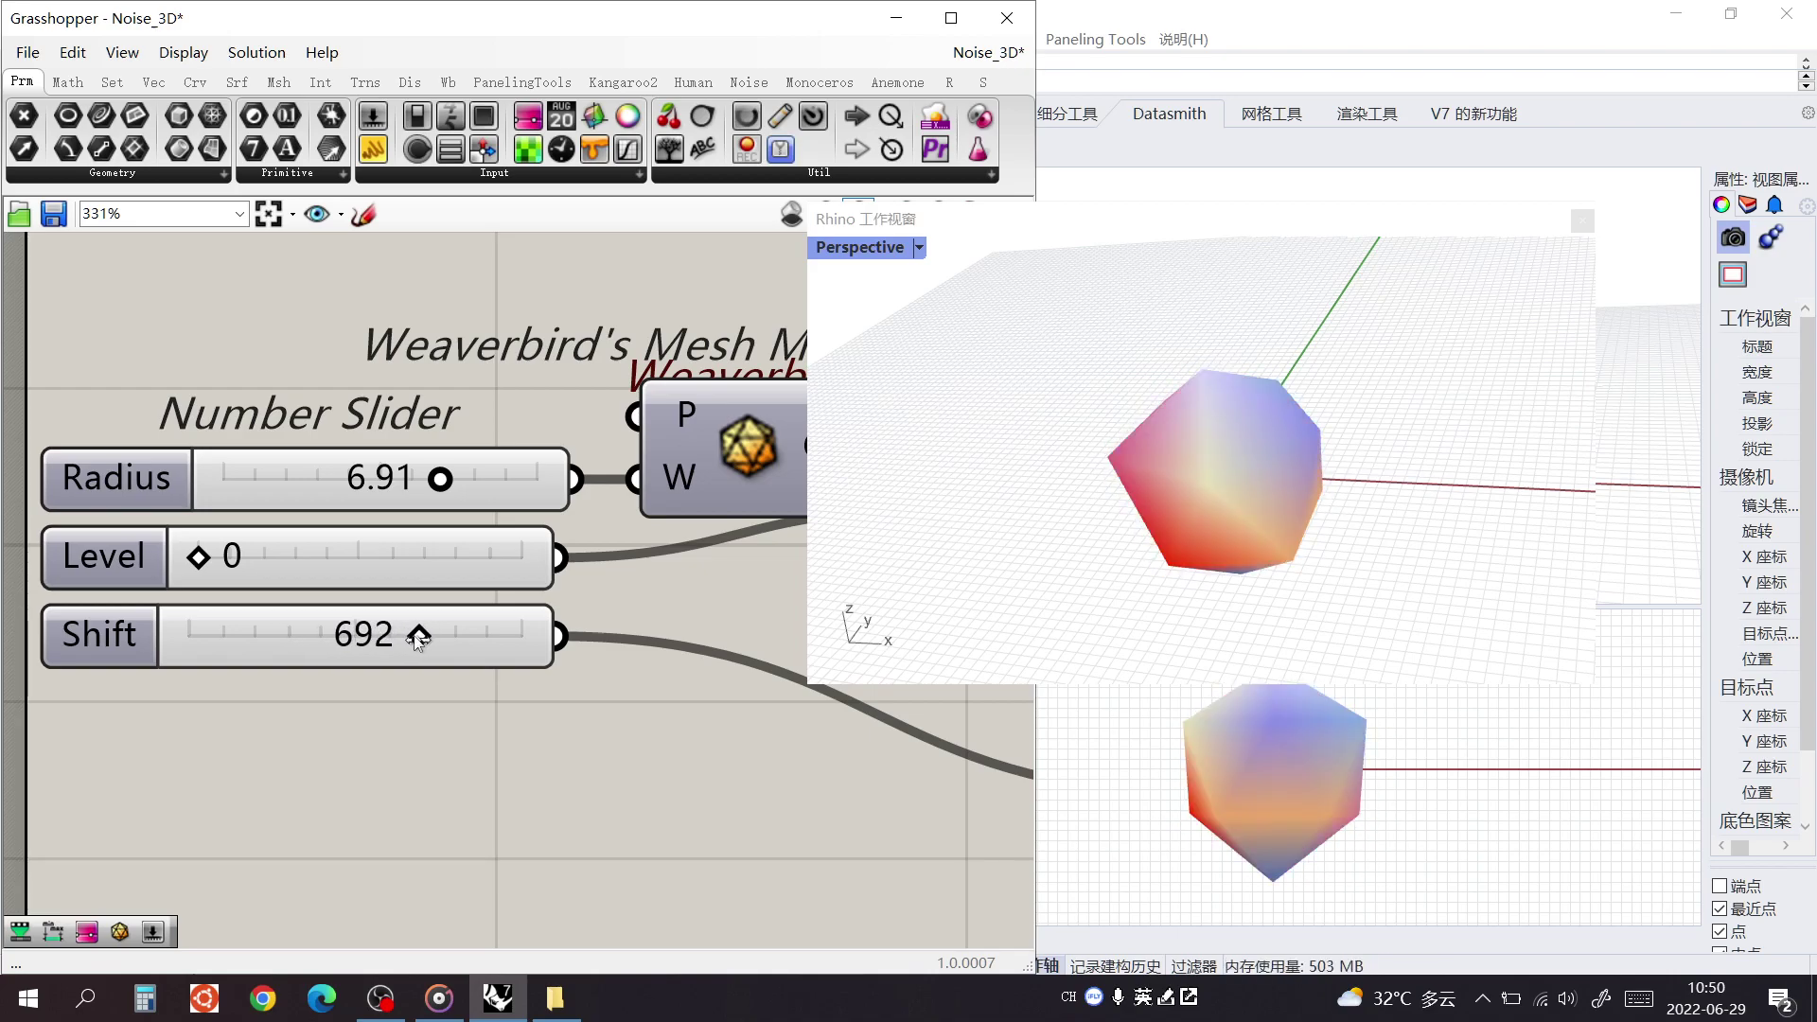
Reshape the noise by raising the Graph Mapper's right handle and moving its centre handle up and left, to just left of the graph's middle
right_click_drag(778, 613, 140, 570)
right_click_drag(955, 725, 329, 617)
scroll(329, 617, "down", 3)
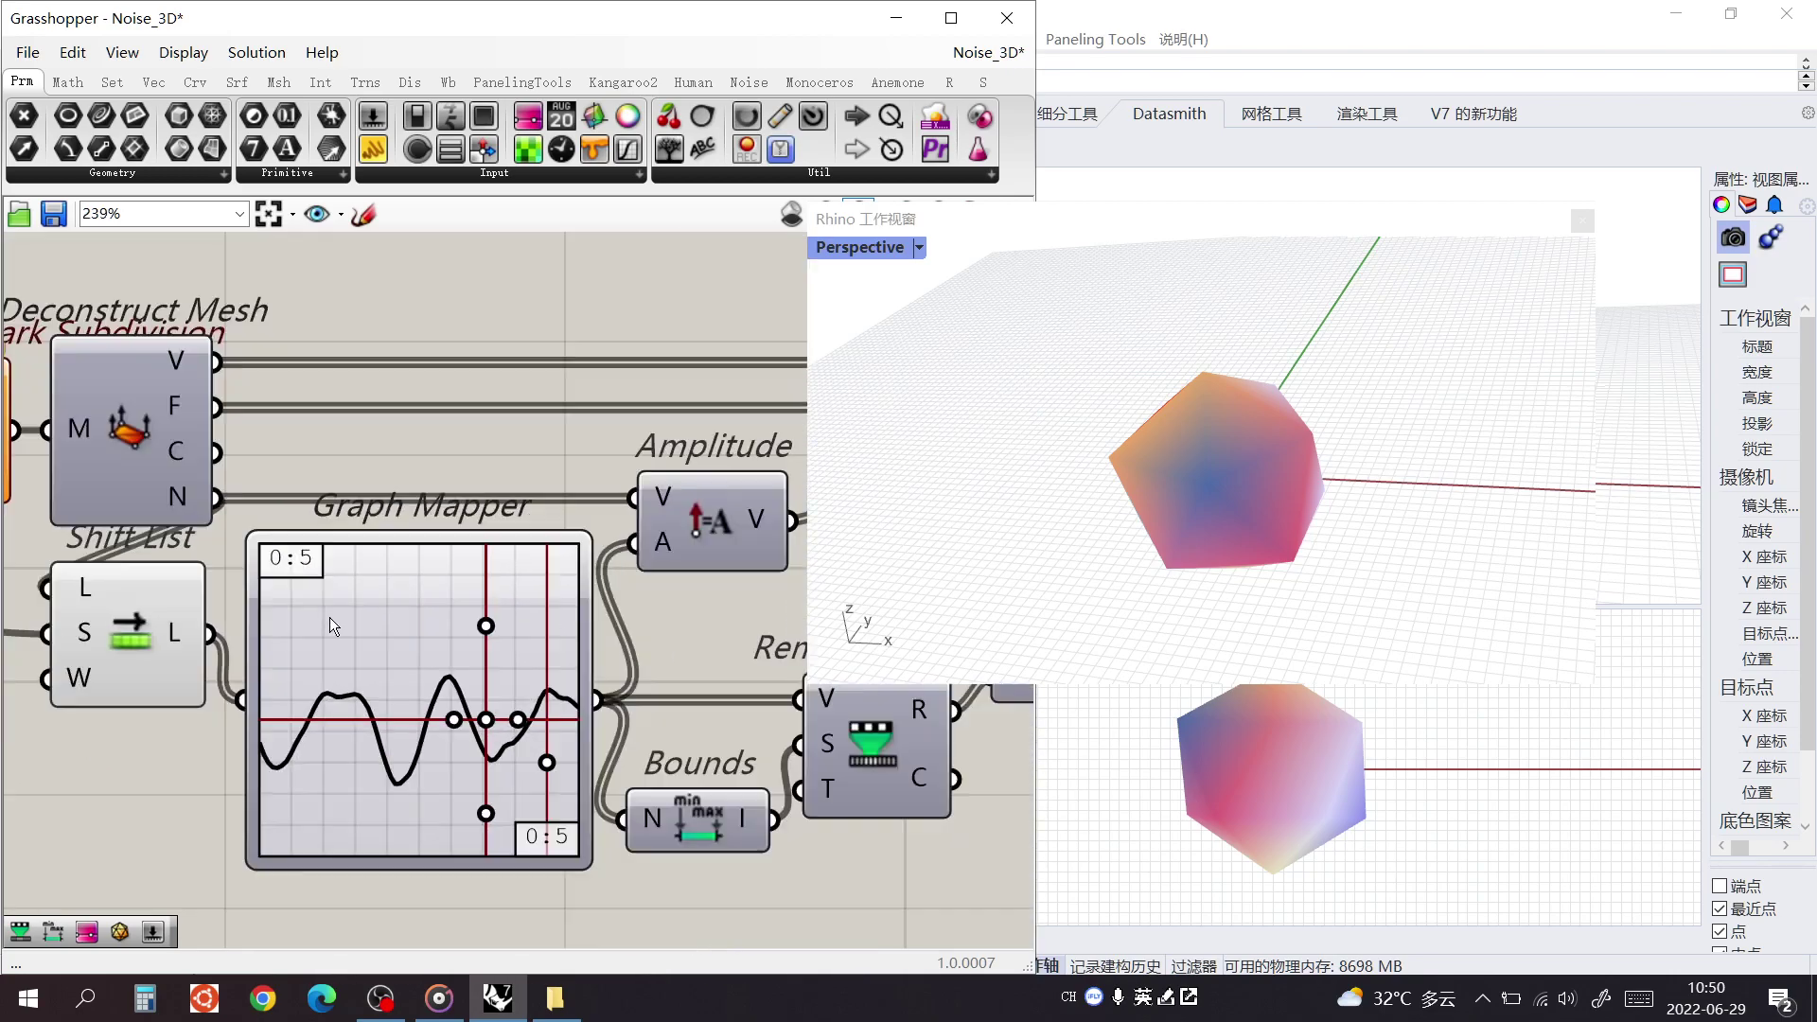
mouse_move(463, 708)
left_mouse_down()
mouse_move(364, 695)
mouse_move(300, 595)
mouse_move(383, 619)
mouse_move(418, 717)
mouse_move(508, 768)
mouse_move(421, 675)
mouse_move(400, 682)
mouse_move(503, 664)
mouse_move(496, 724)
mouse_move(504, 636)
left_mouse_up()
mouse_move(400, 685)
left_mouse_down()
mouse_move(395, 629)
mouse_move(406, 647)
left_mouse_up()
right_click_drag(208, 622, 488, 609)
scroll(266, 610, "down", 2)
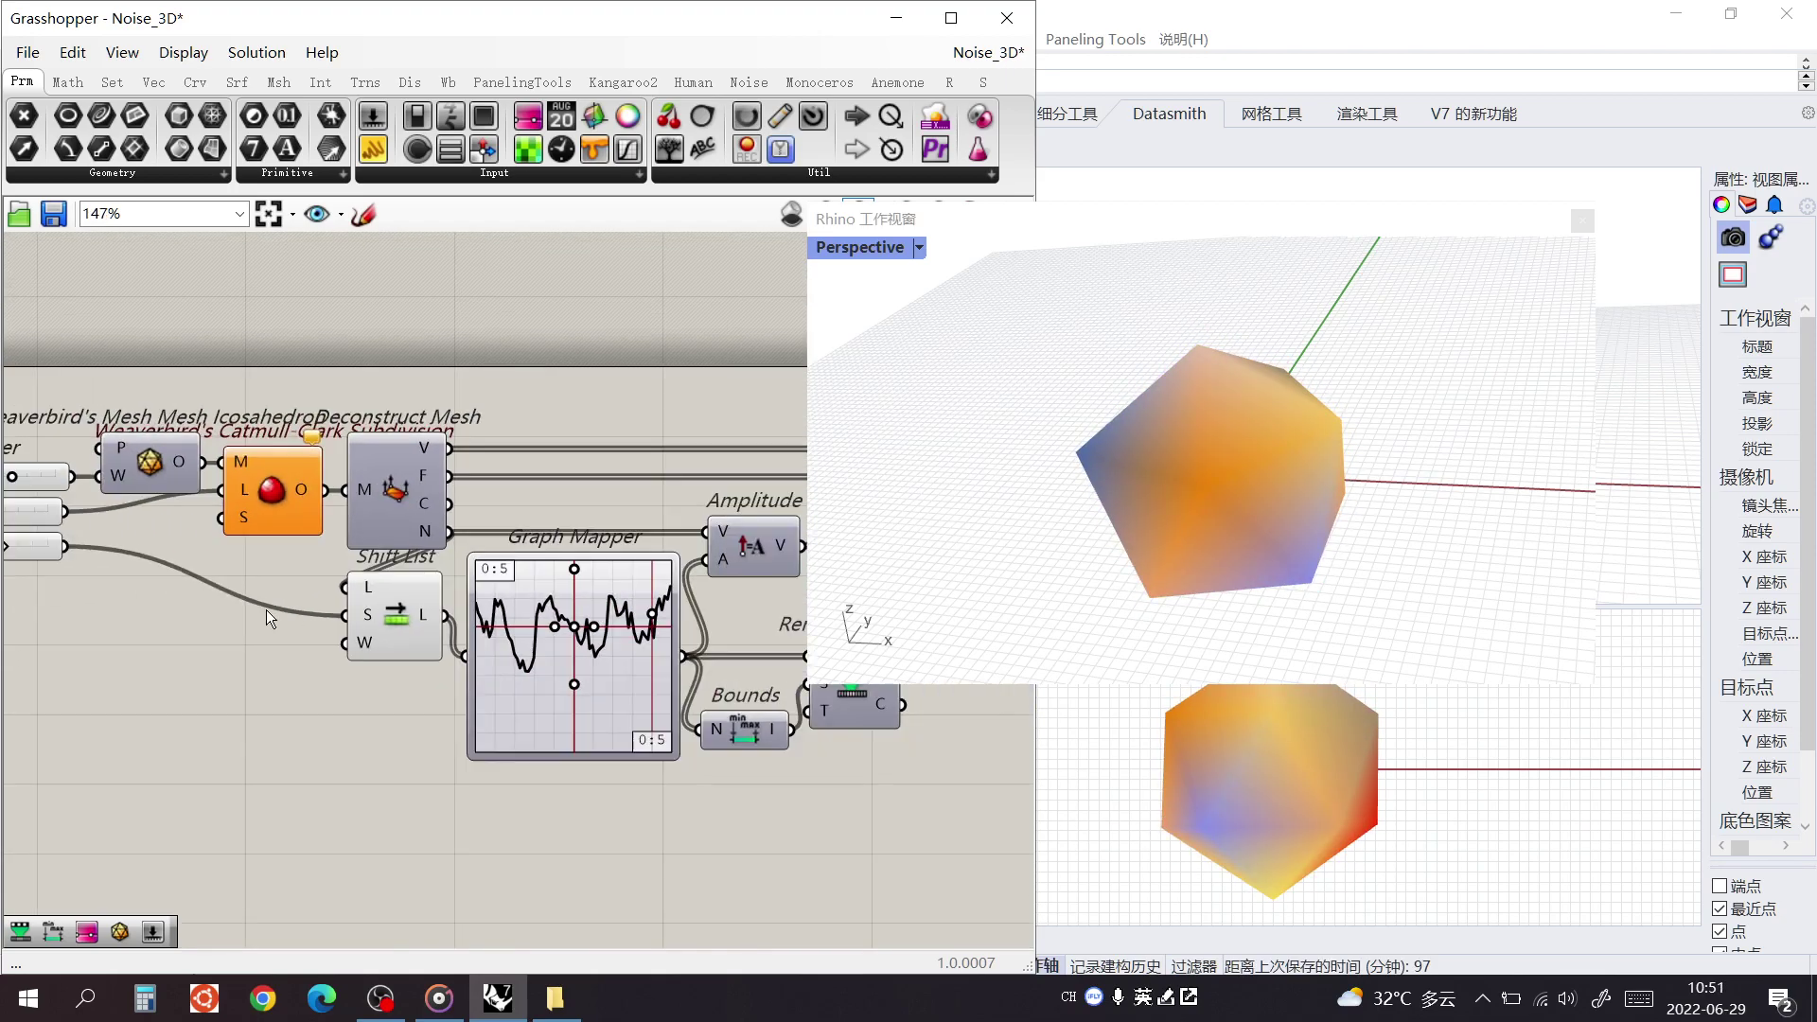
left_click_drag(580, 634, 565, 649)
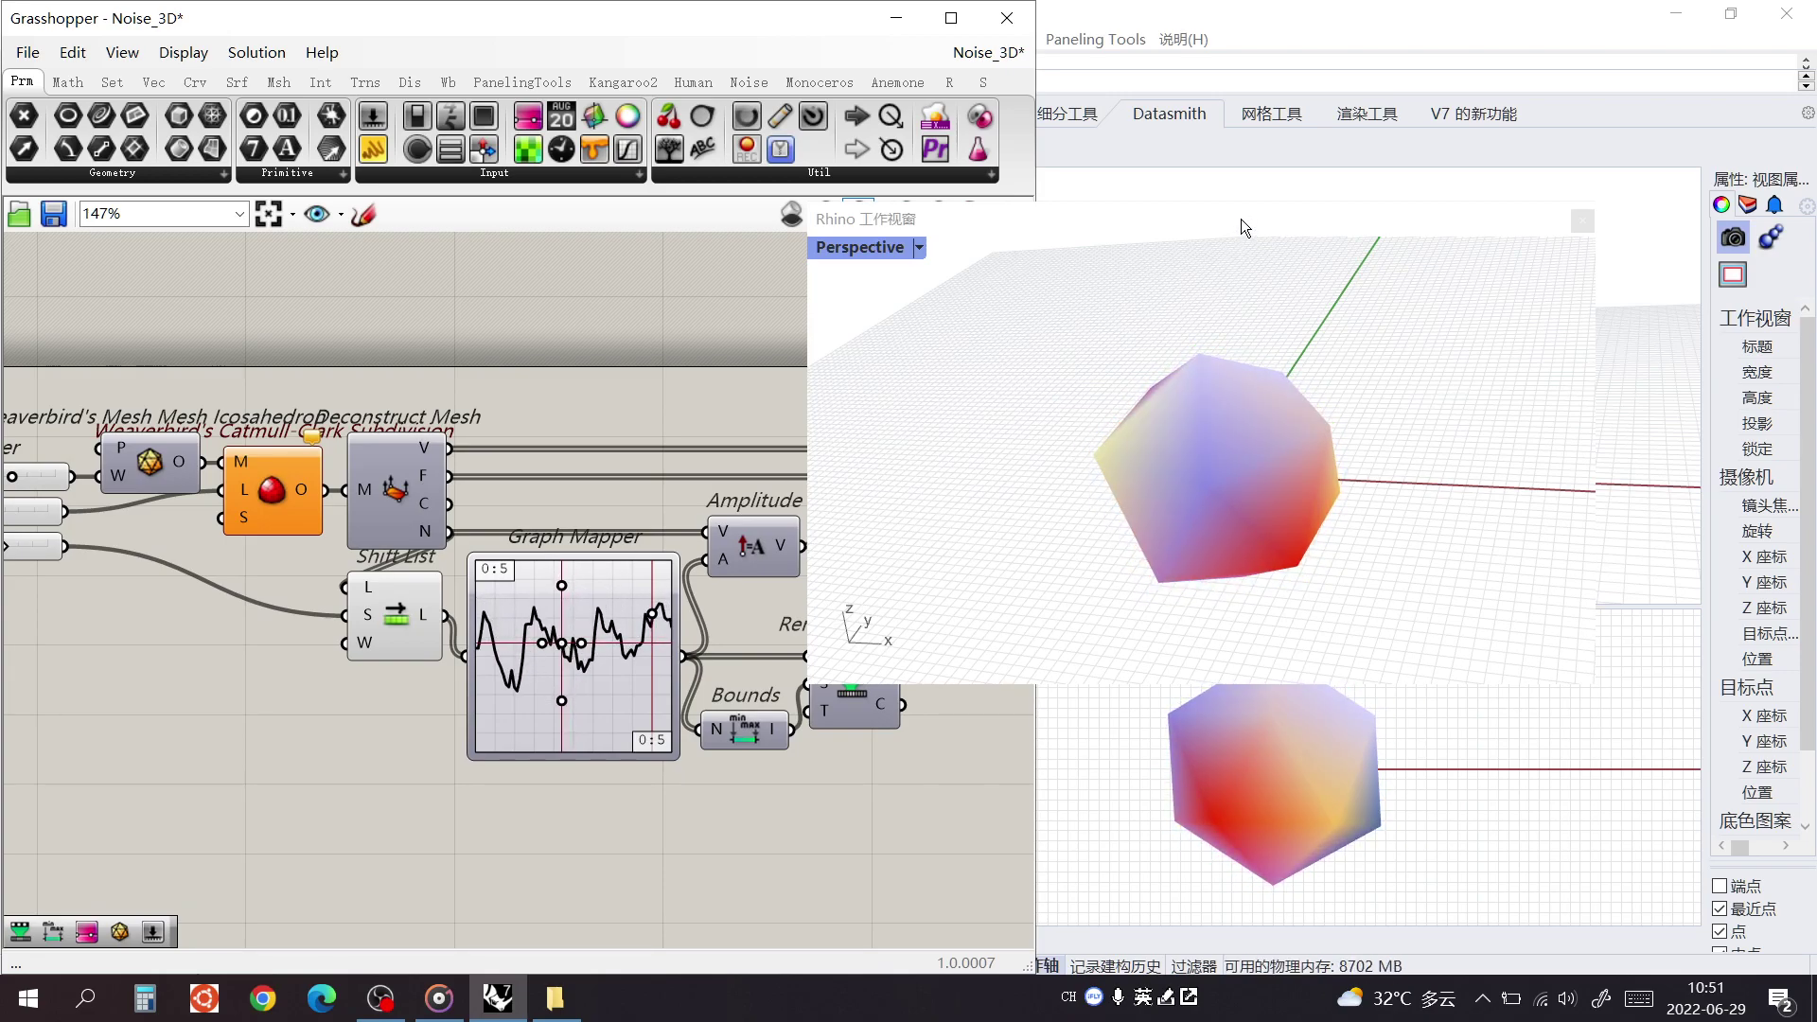
Examine the coloured mesh in the maximised floating Perspective viewport from a different angle and farther away
double_click(1213, 219)
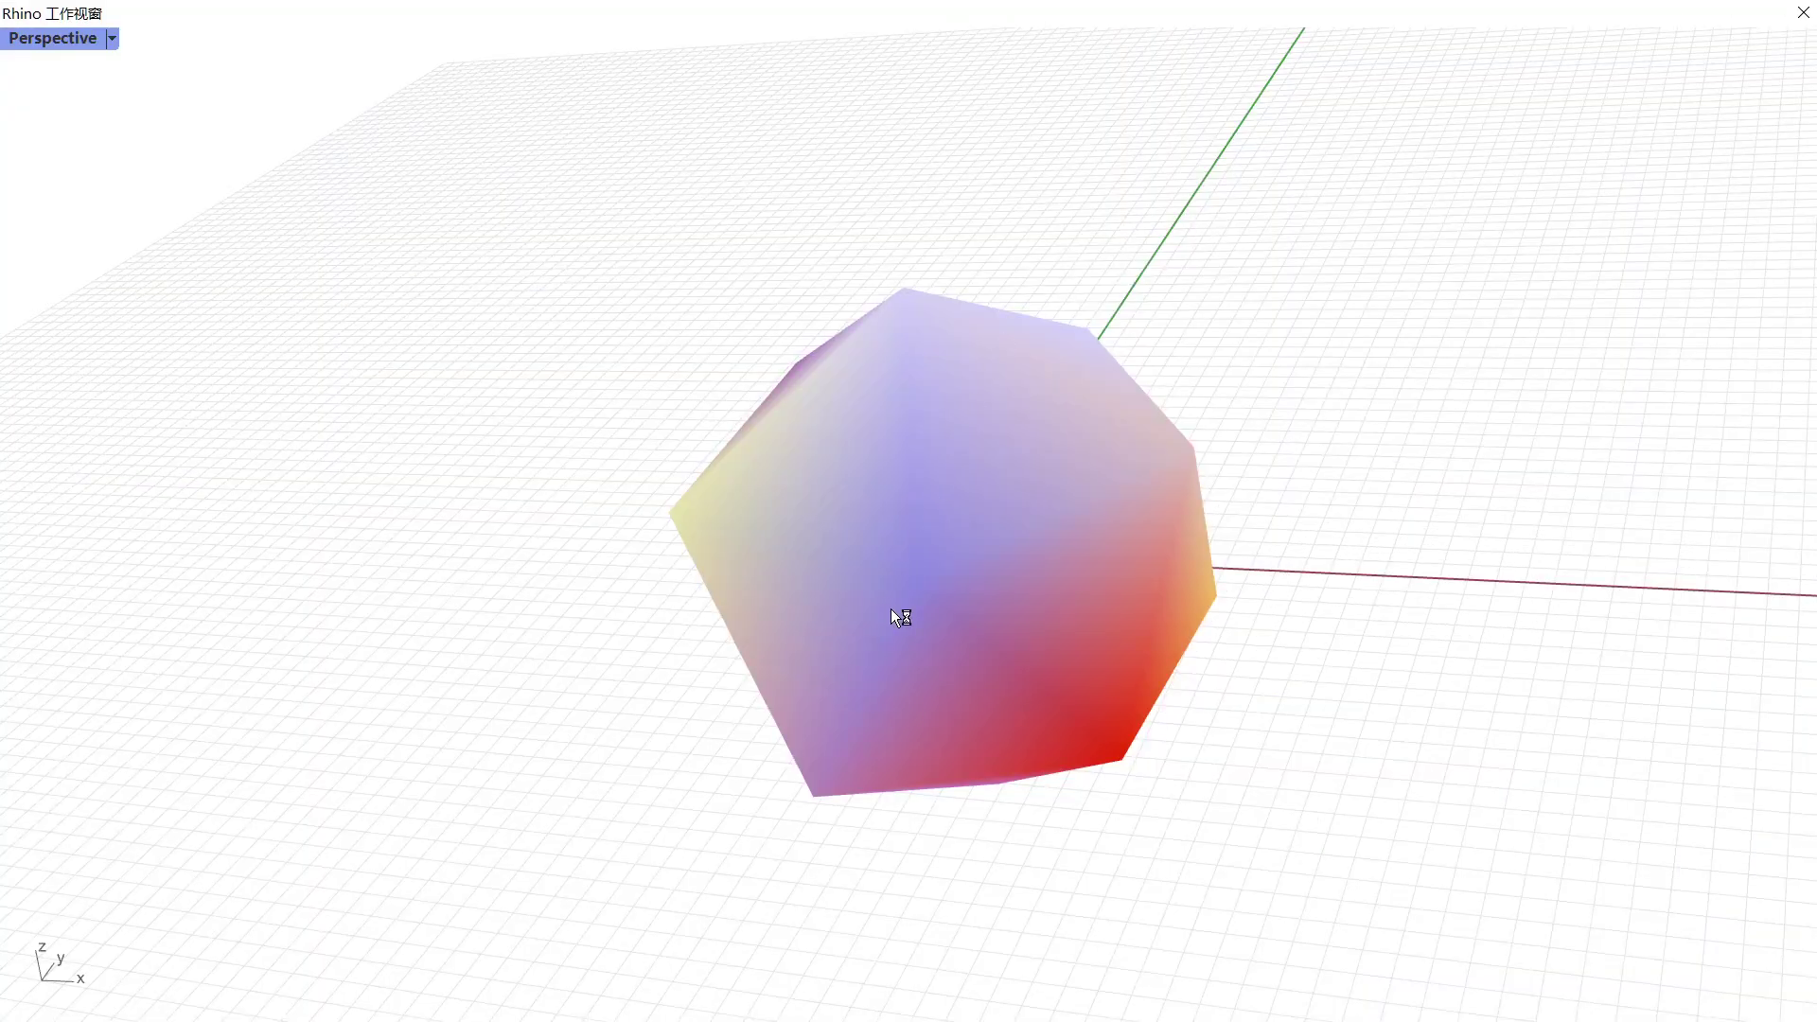
right_click_drag(890, 610, 1078, 558)
scroll(753, 500, "down", 5)
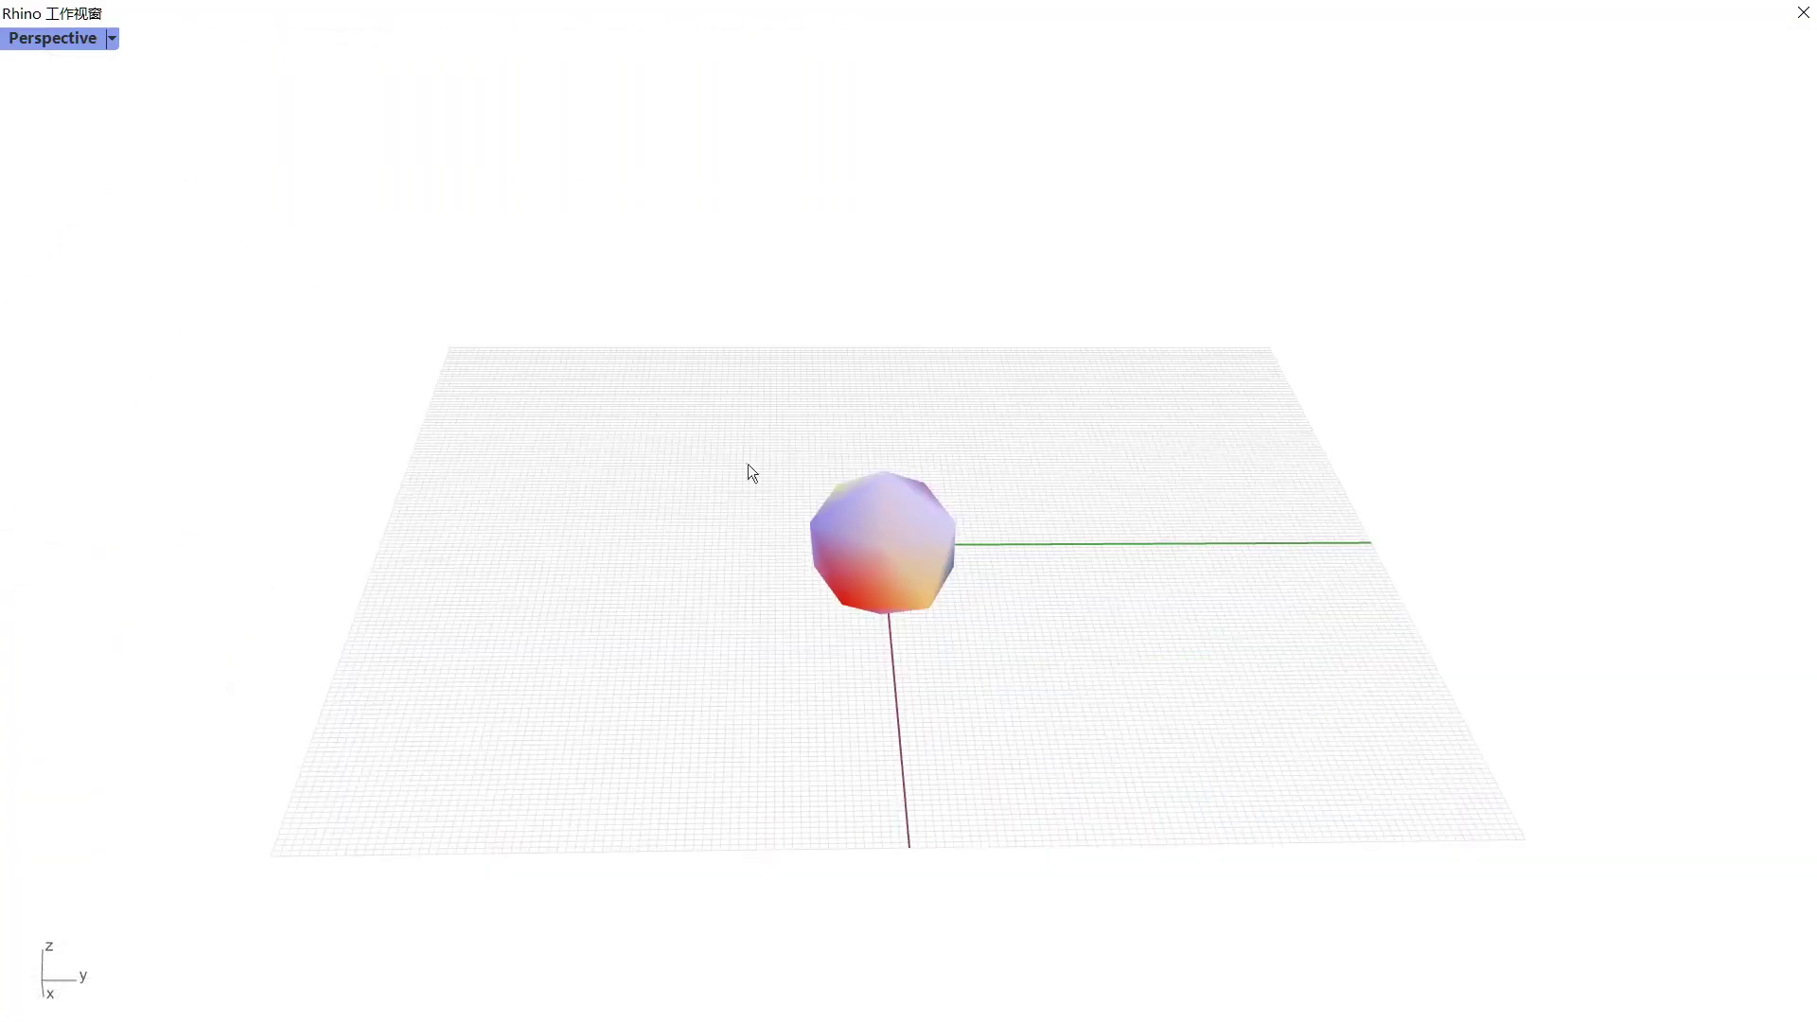
Restore the floating Perspective viewport to its smaller size and set the Level slider to 1
double_click(1051, 8)
right_click_drag(1083, 458, 1116, 519)
scroll(265, 568, "up", 1)
right_click_drag(265, 568, 585, 655)
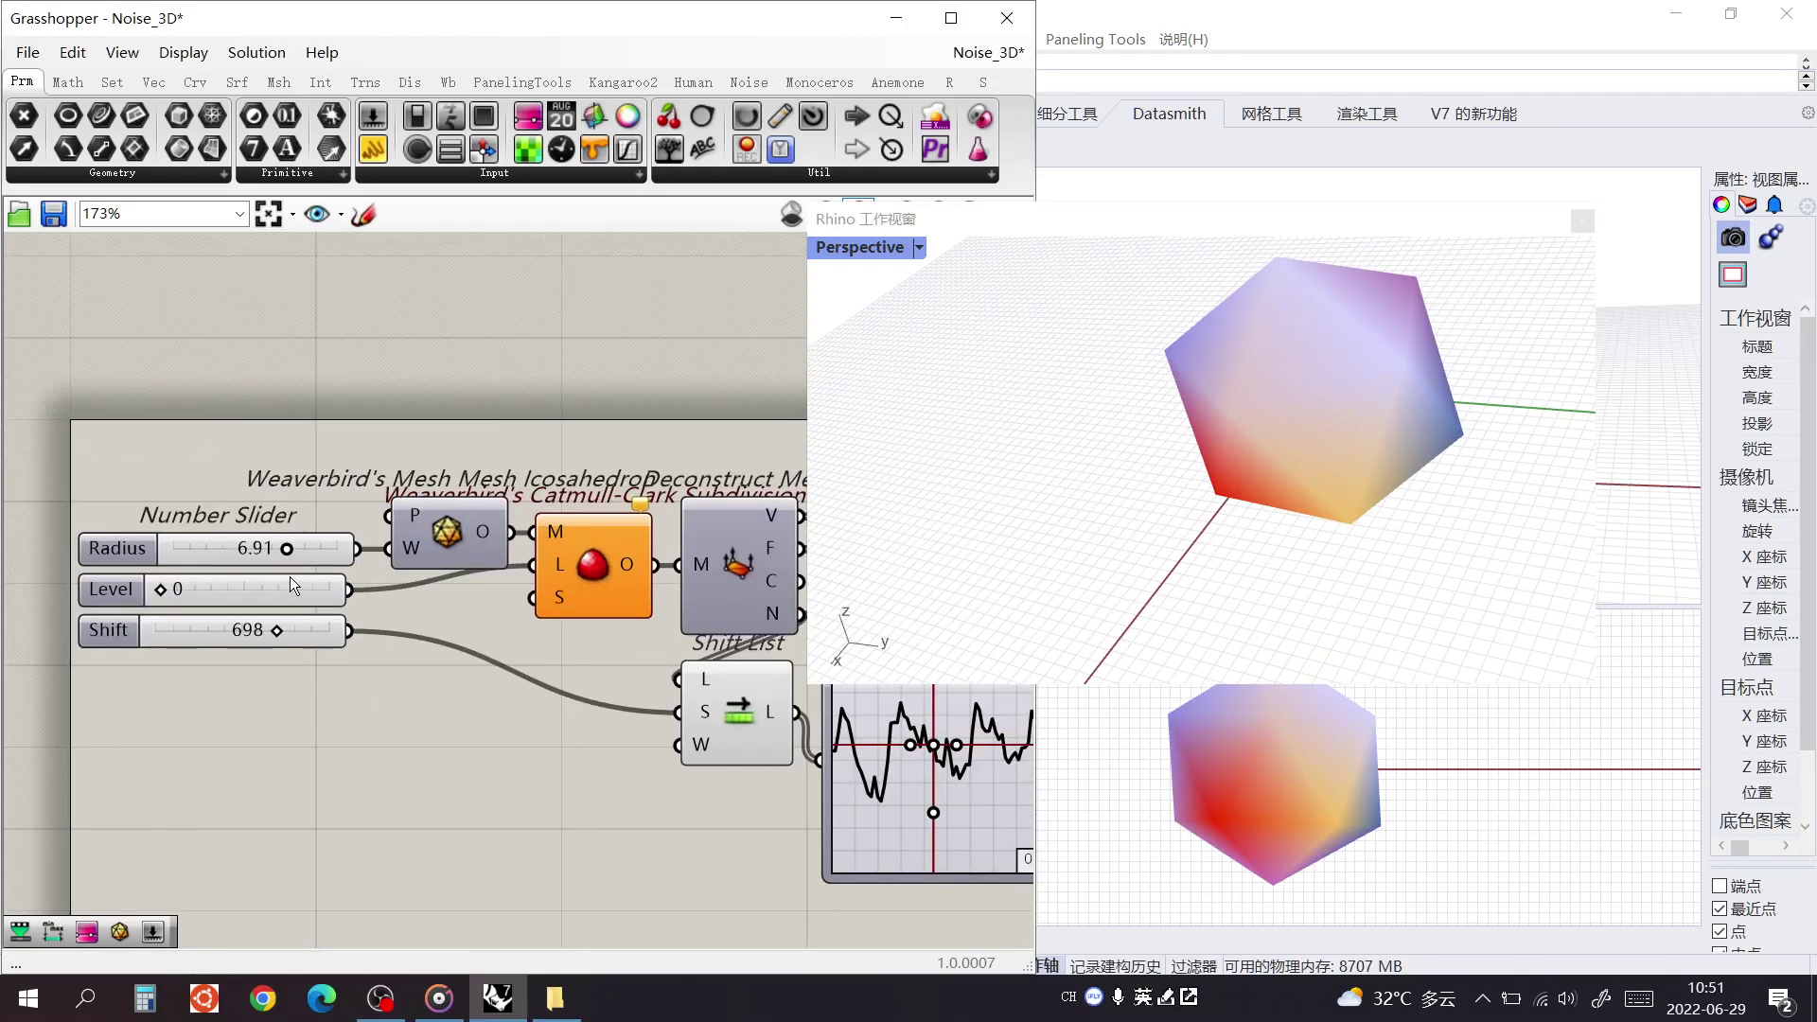
right_click(290, 578)
mouse_move(434, 644)
left_click(162, 588)
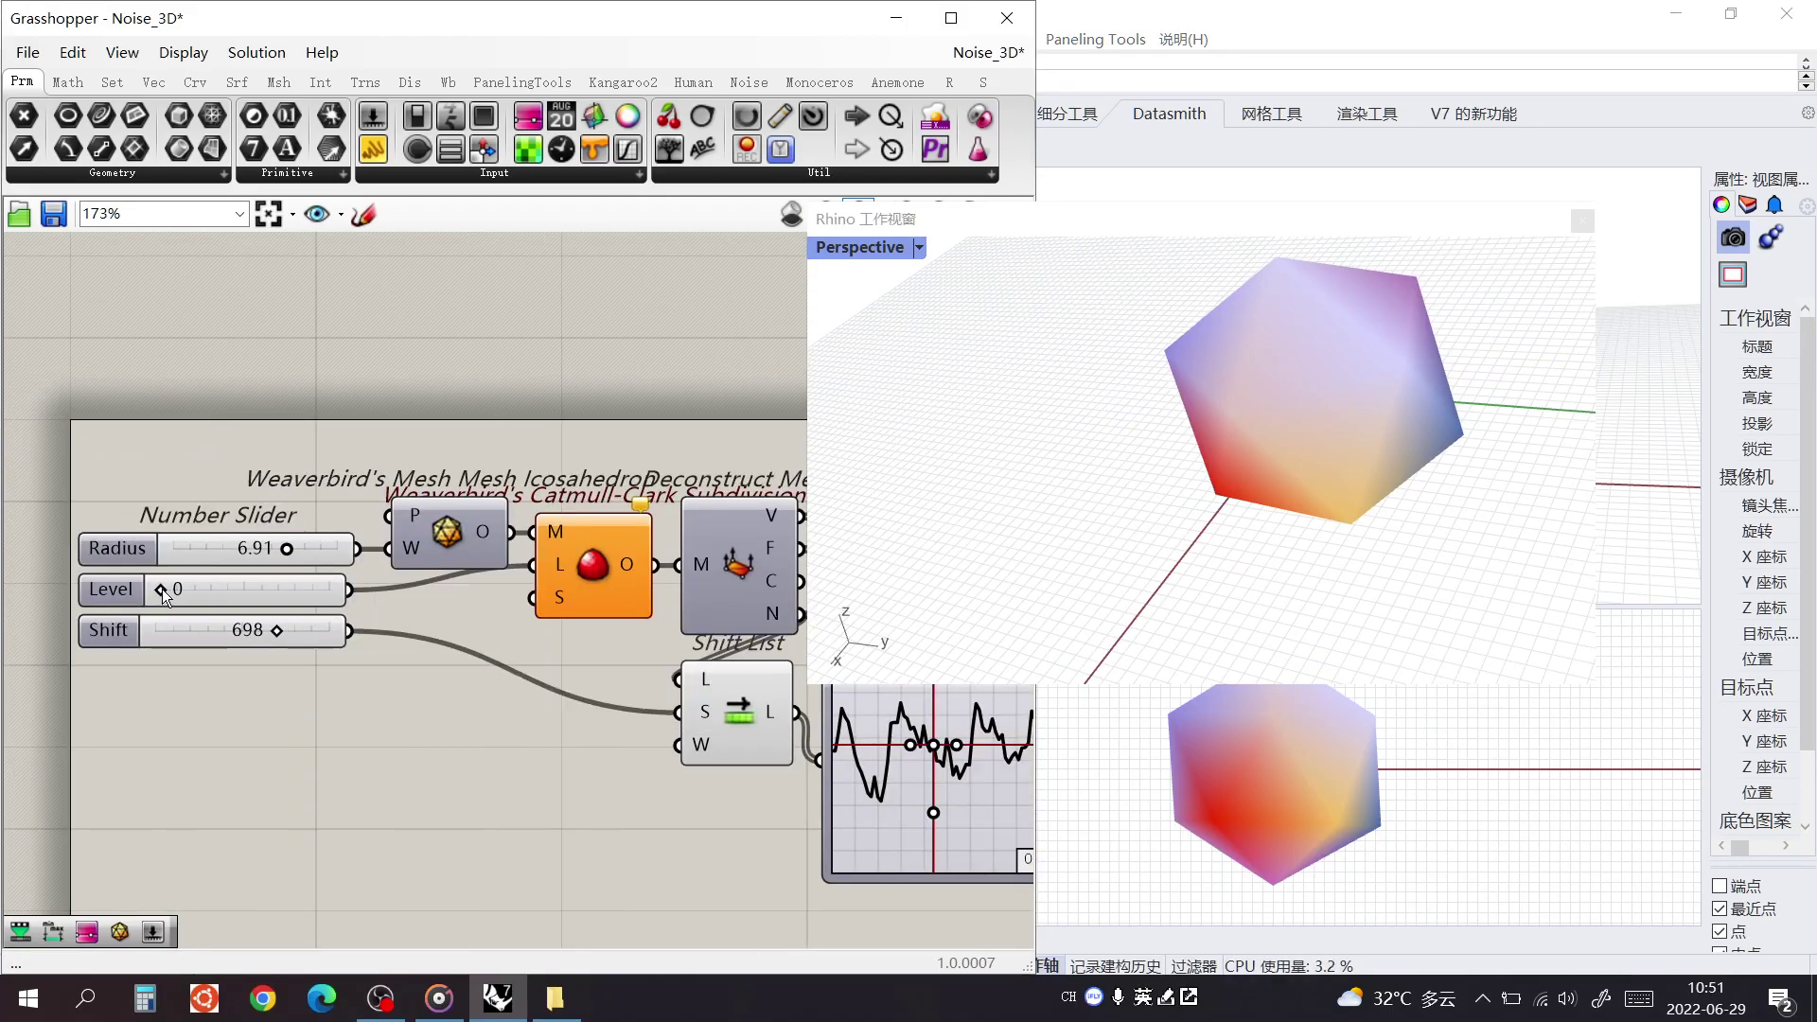
left_click_drag(174, 591, 195, 593)
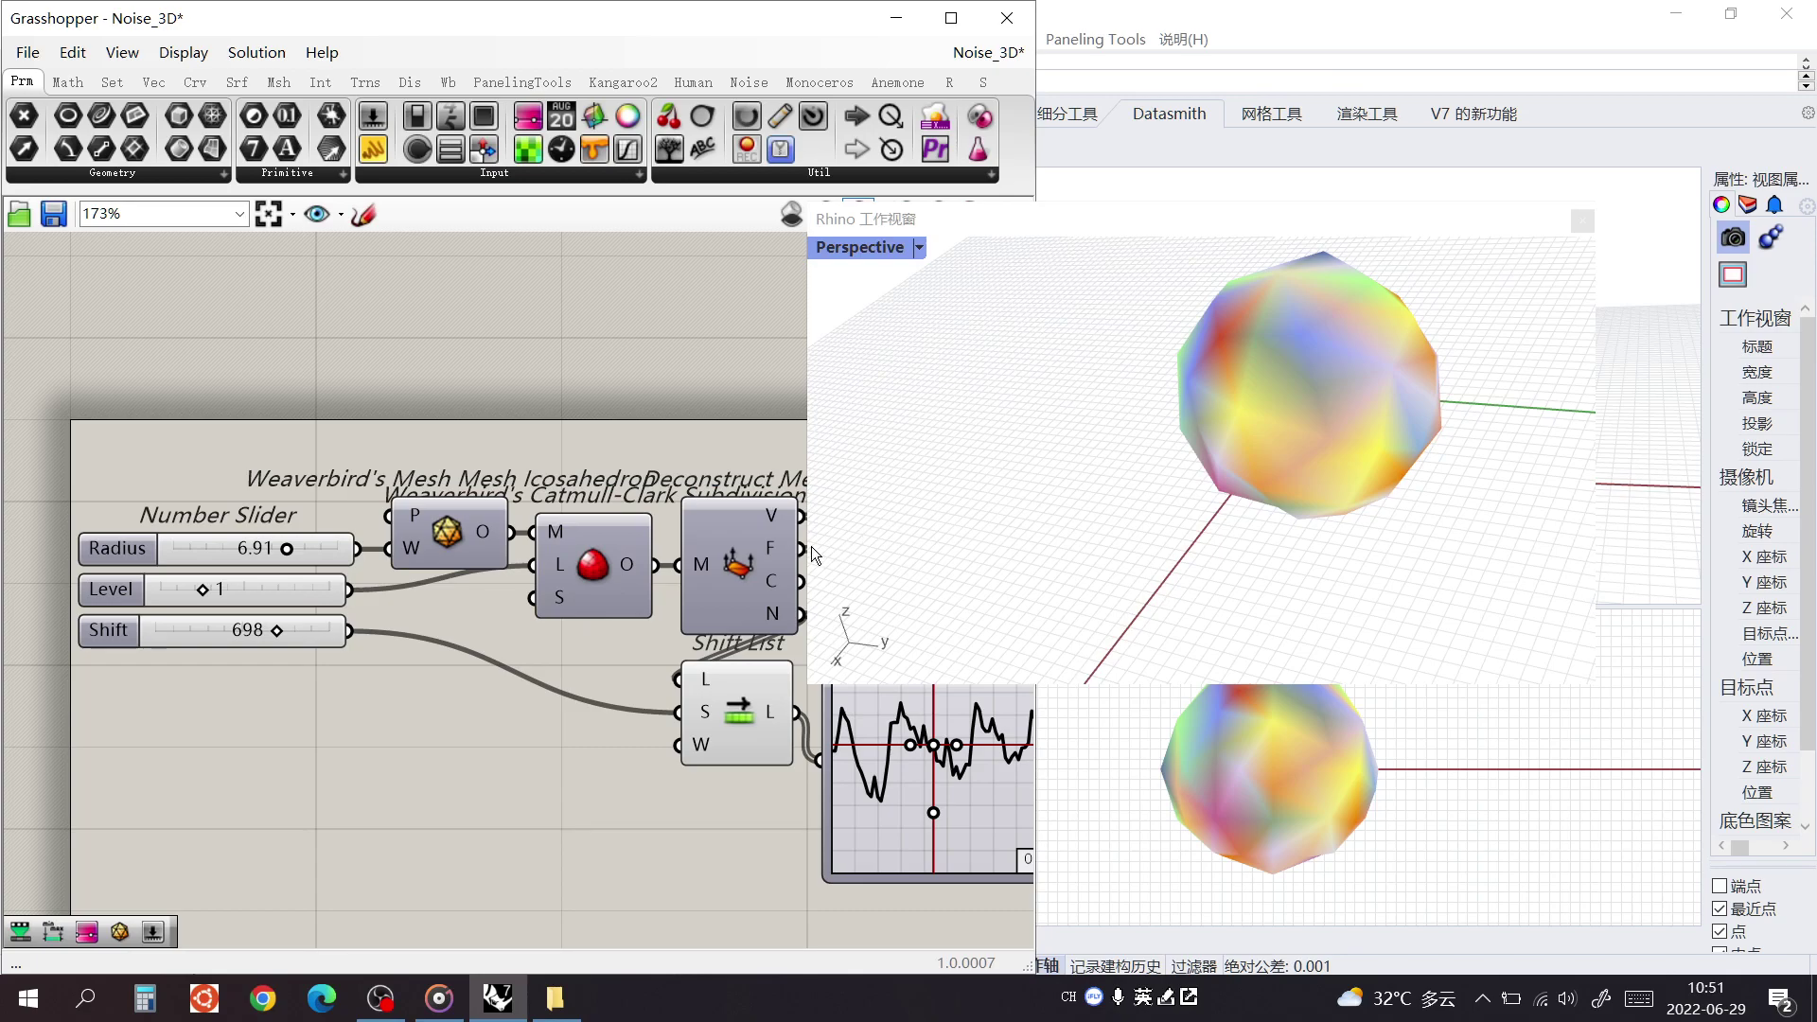
Lower the Shift slider to 573
scroll(575, 642, "down", 2)
scroll(558, 653, "up", 2)
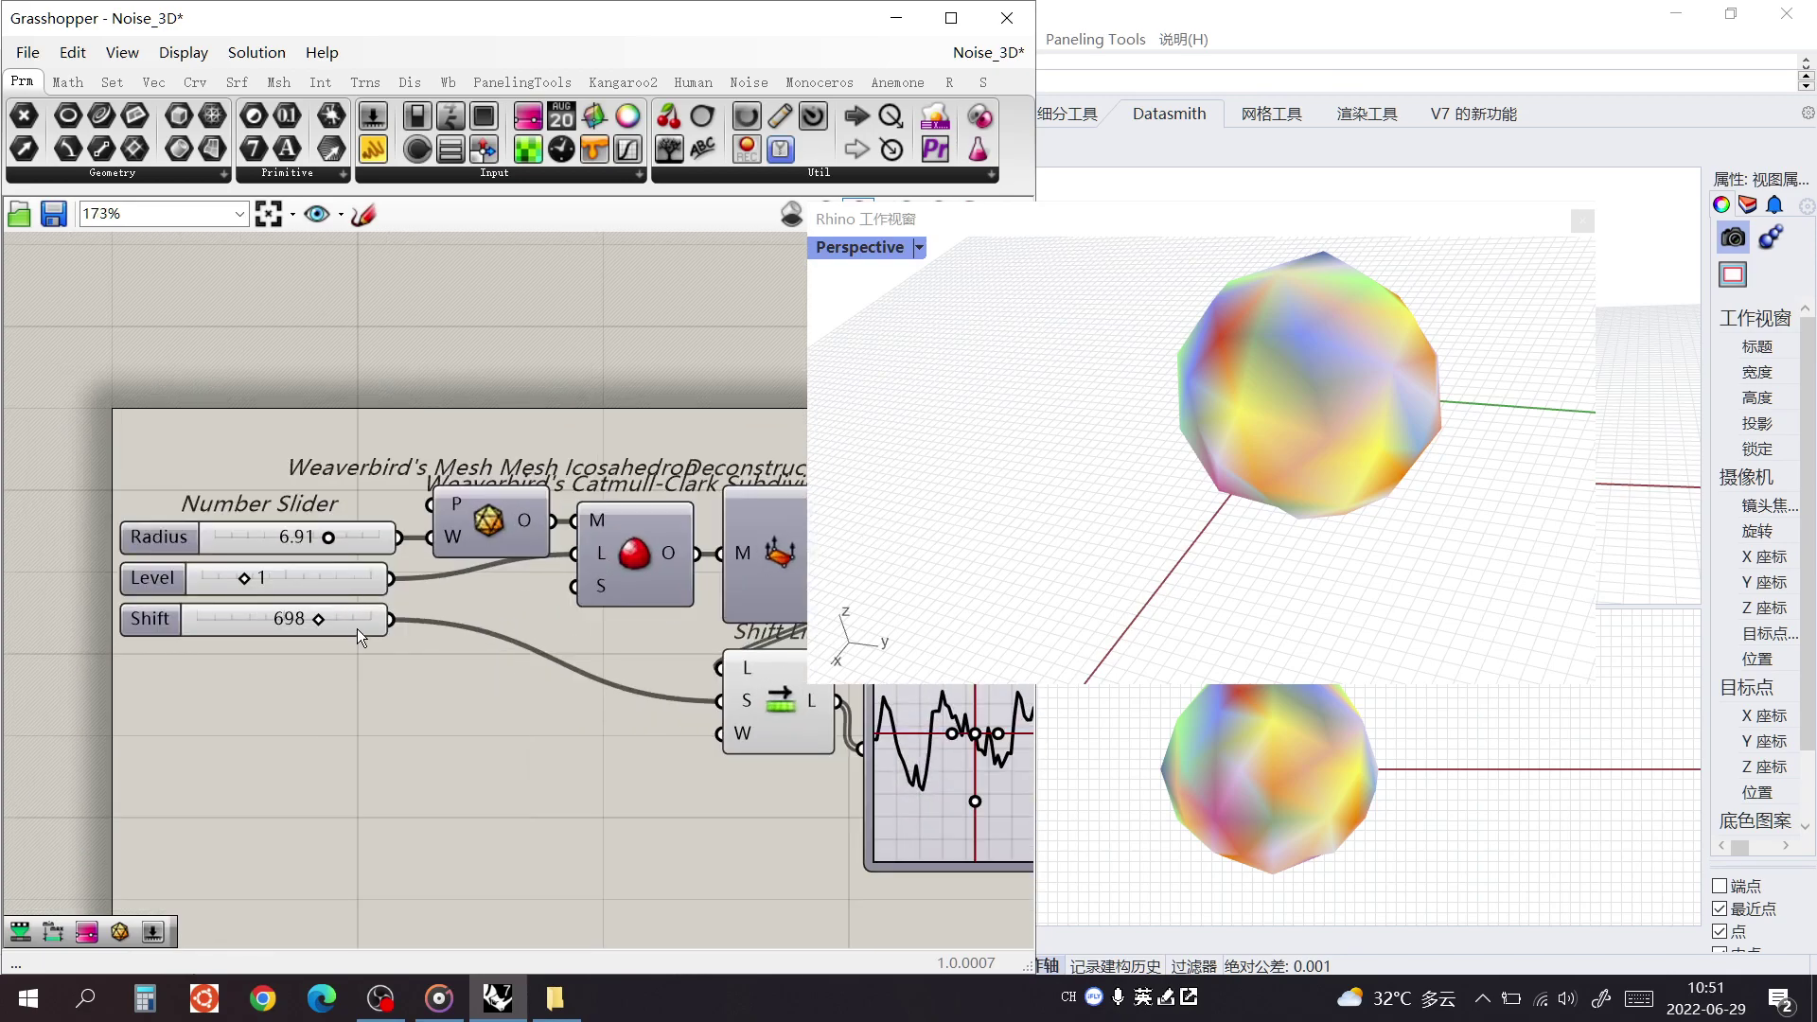
mouse_move(318, 631)
left_mouse_down()
mouse_move(327, 616)
mouse_move(242, 616)
mouse_move(296, 617)
left_mouse_up()
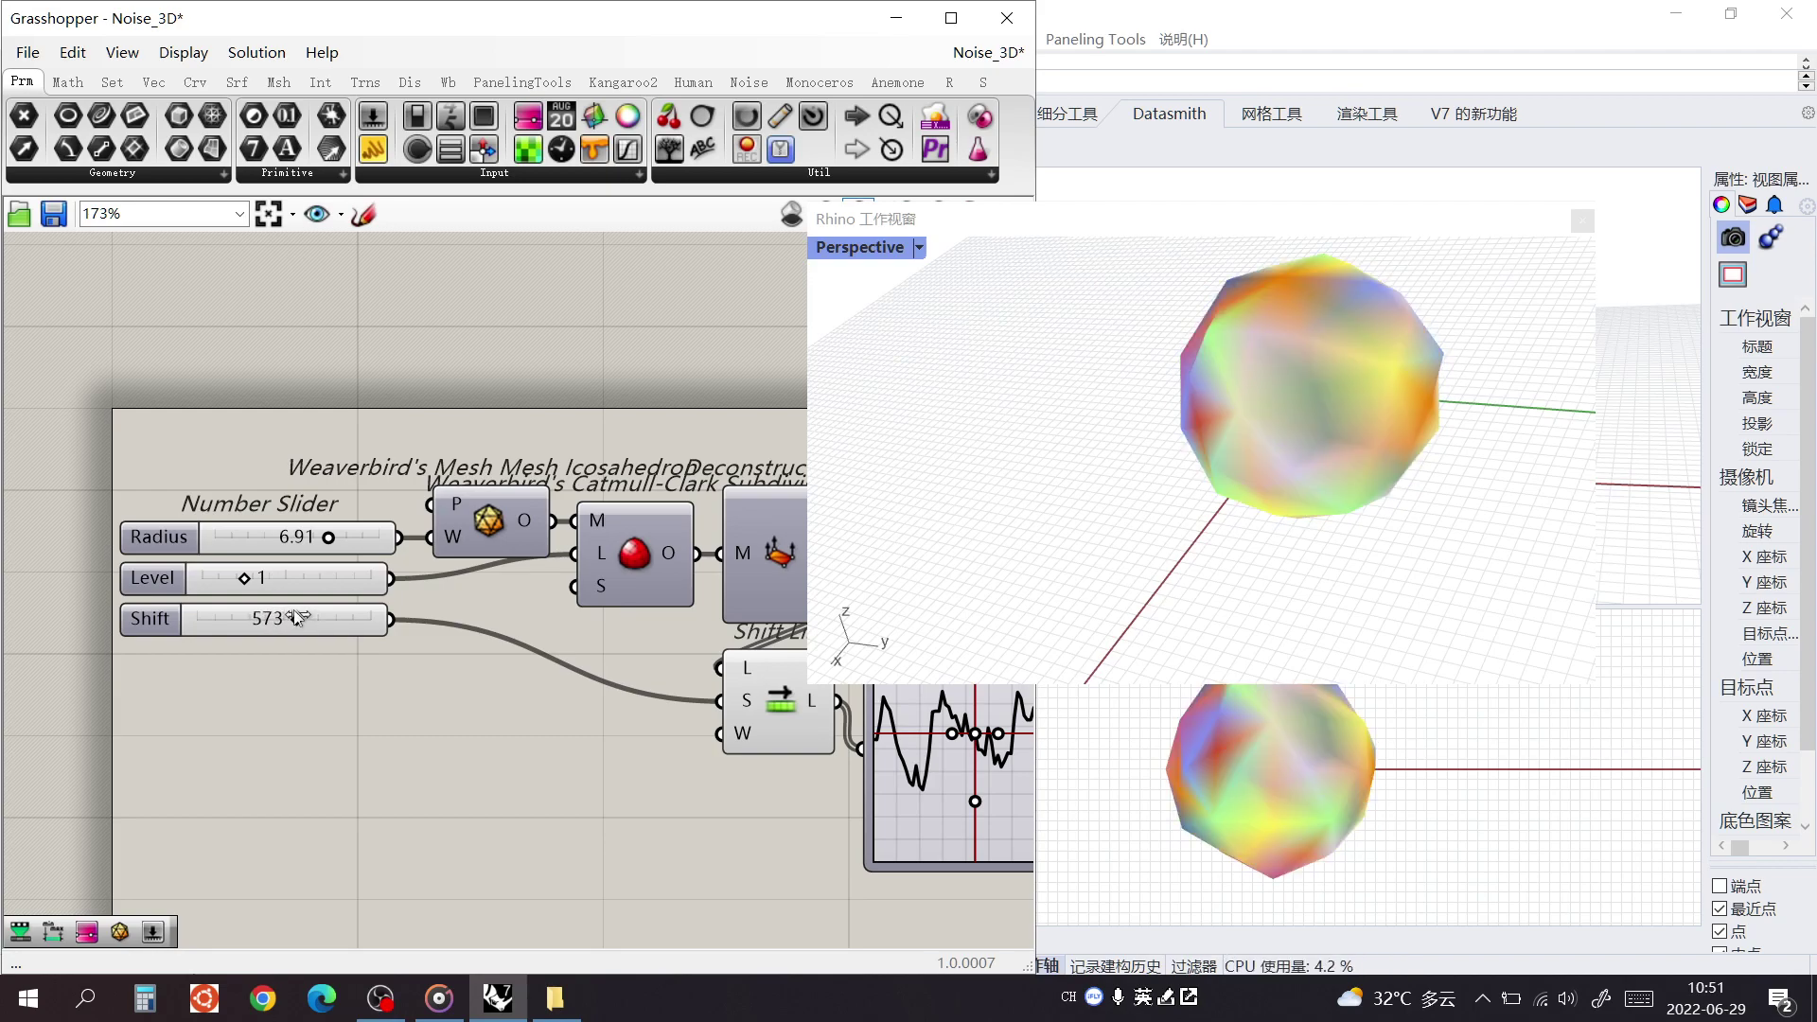
Examine the shifted mesh colours in the maximised floating Perspective viewport, ending with the viewport back at its smaller size
right_click_drag(633, 751, 52, 698)
double_click(1302, 216)
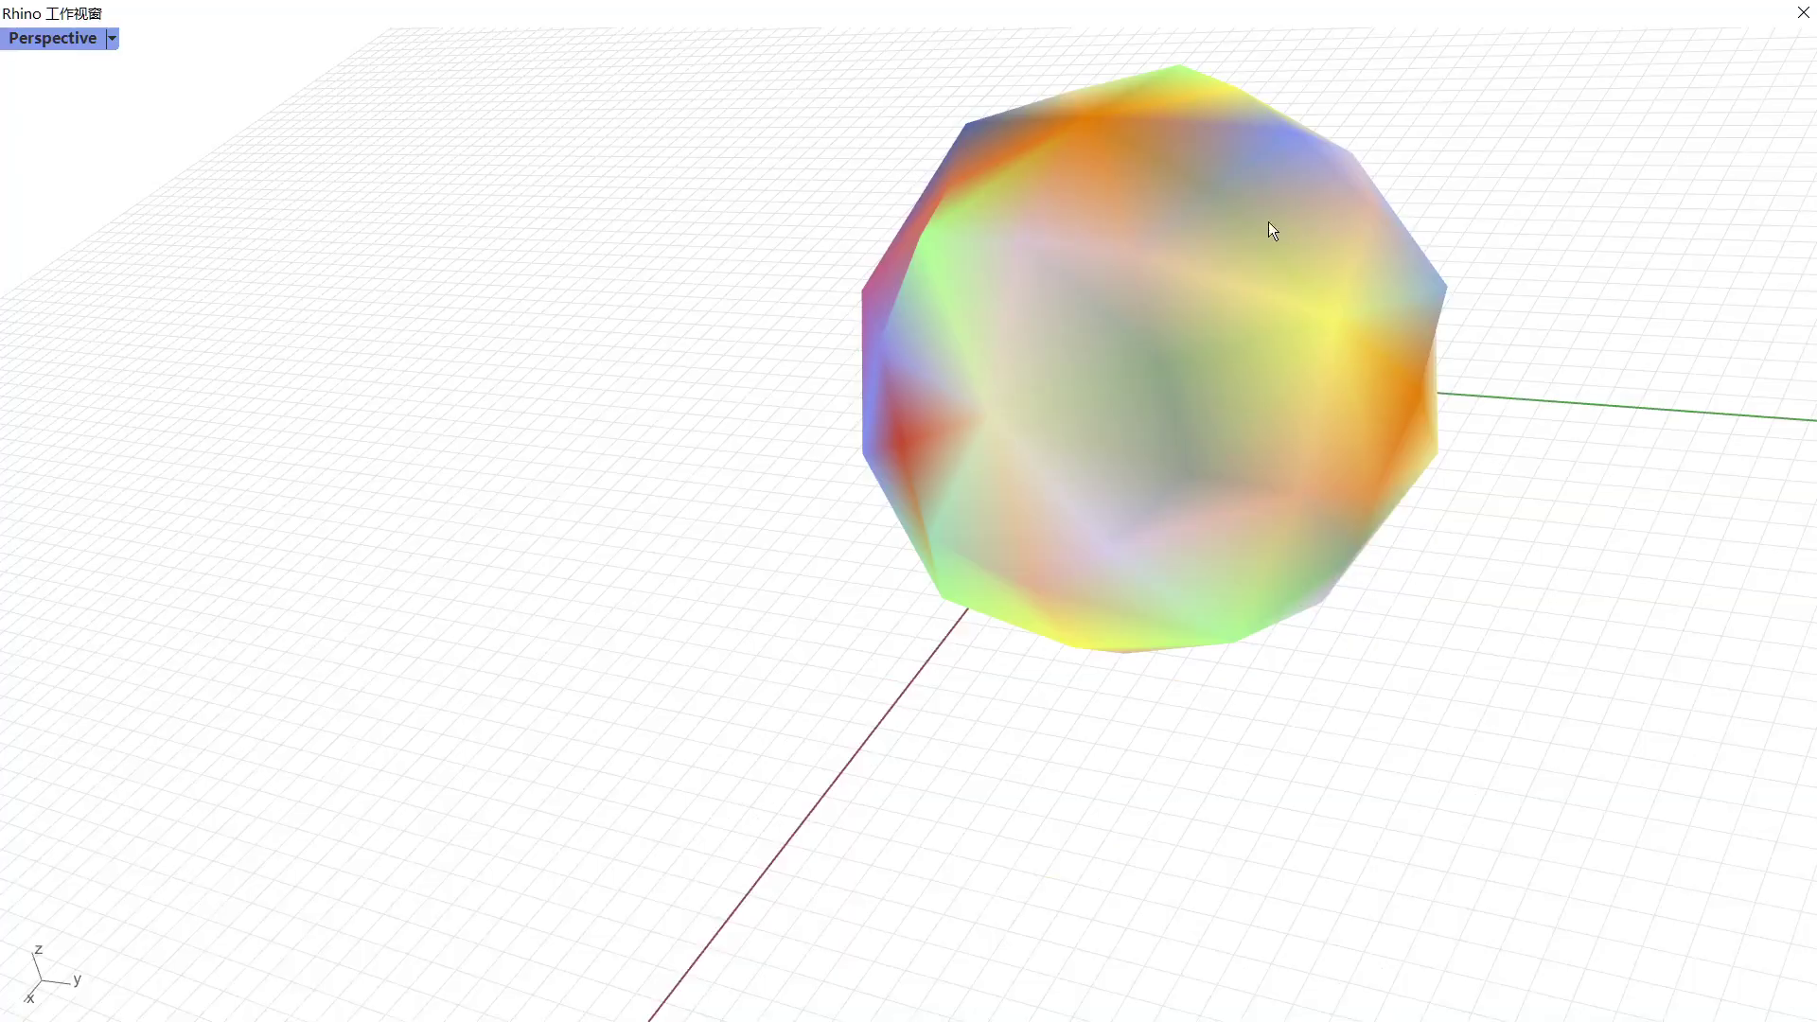
right_click_drag(1217, 376, 1138, 458)
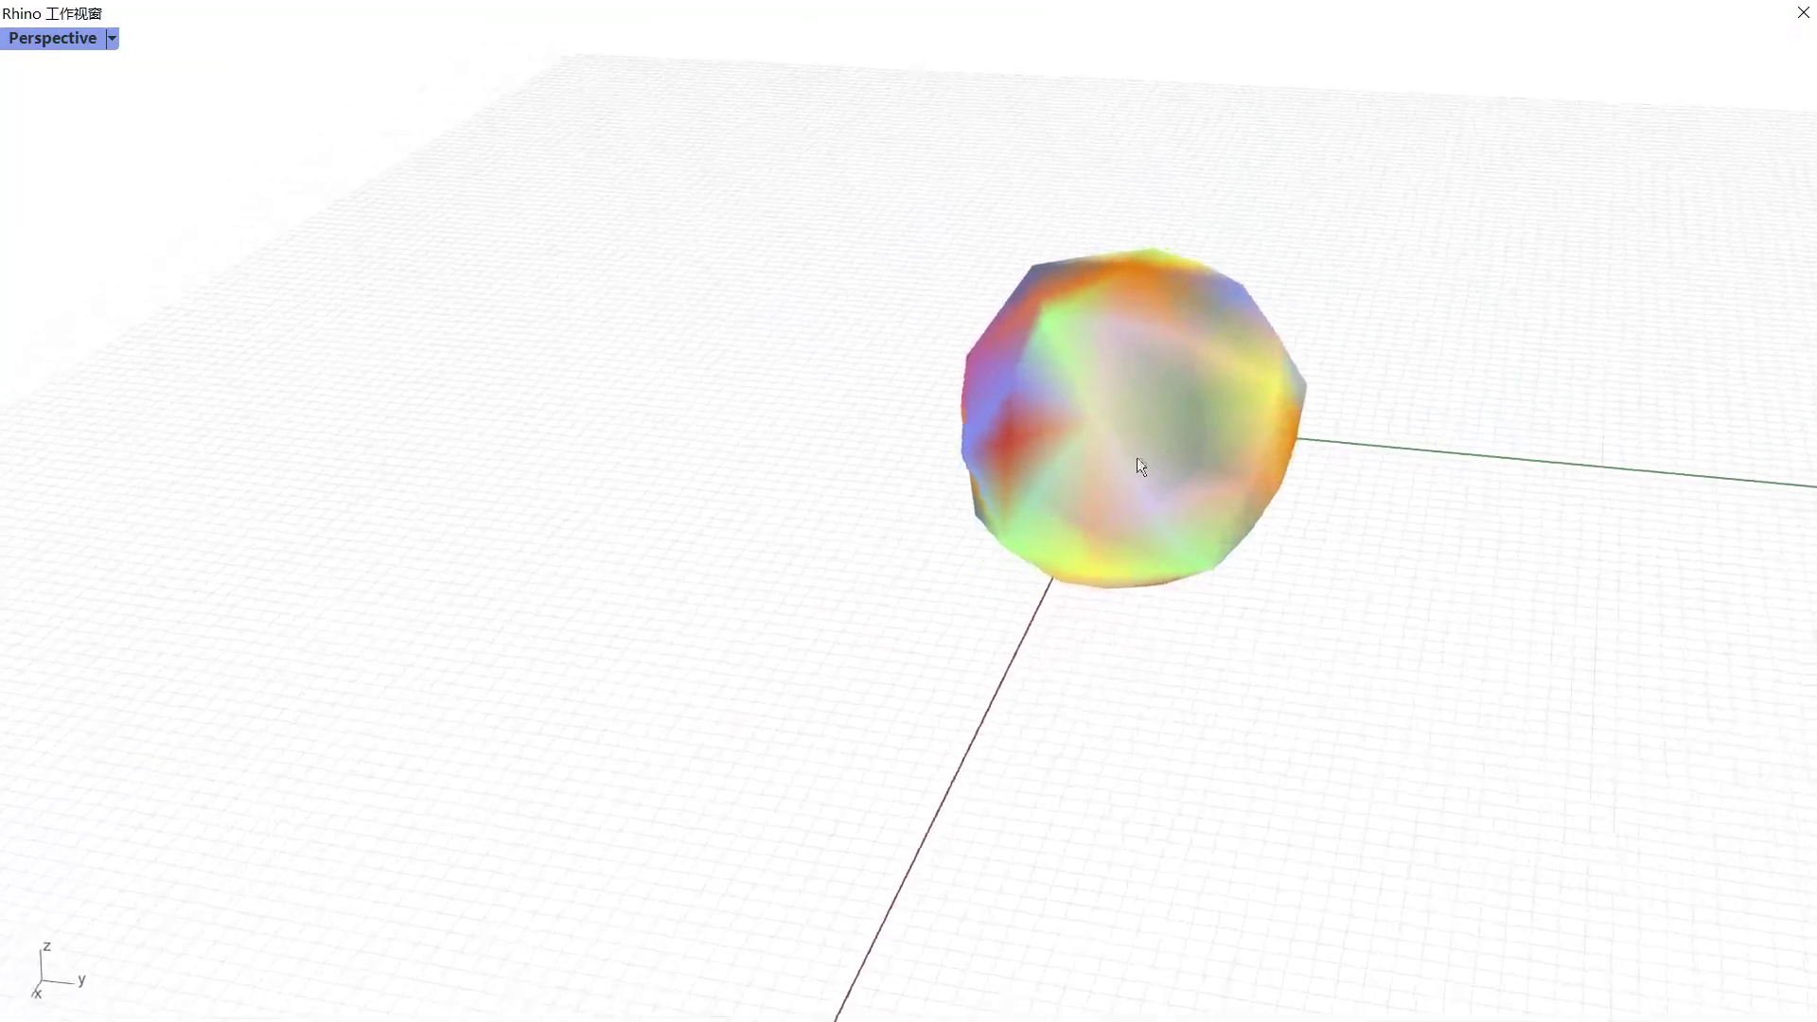
double_click(1150, 15)
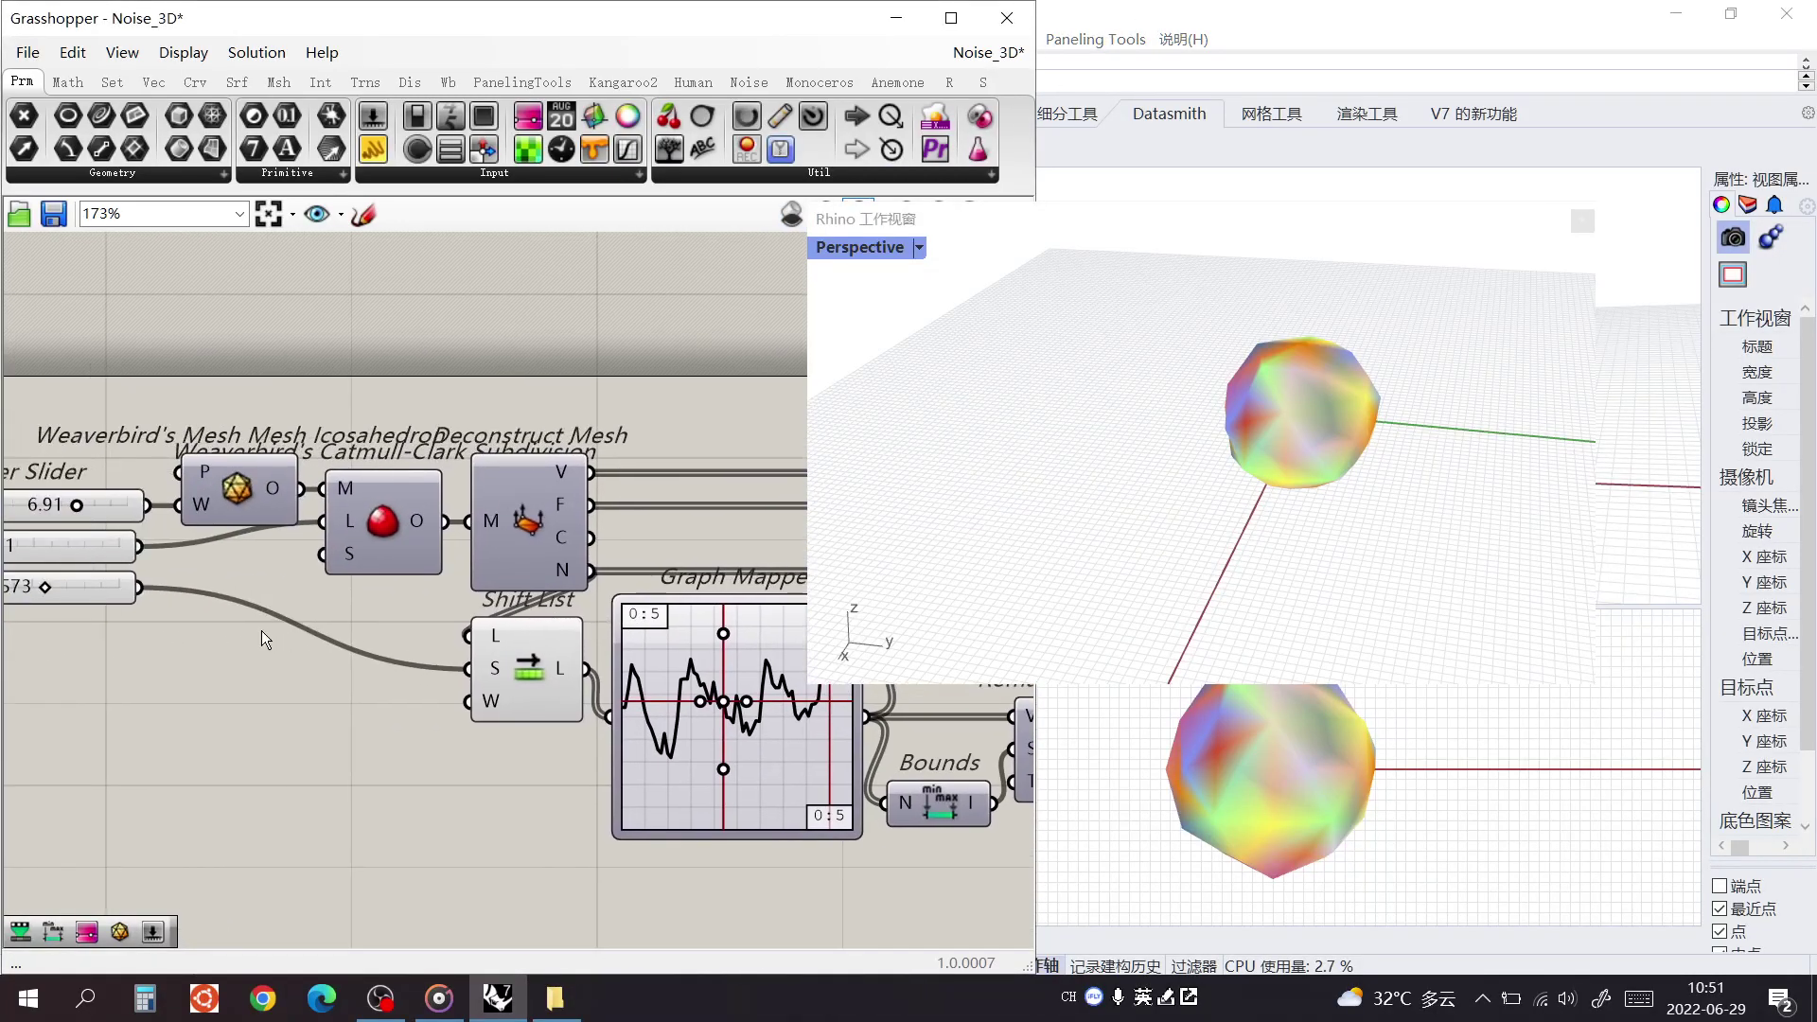
scroll(261, 630, "down", 2)
scroll(145, 631, "up", 2)
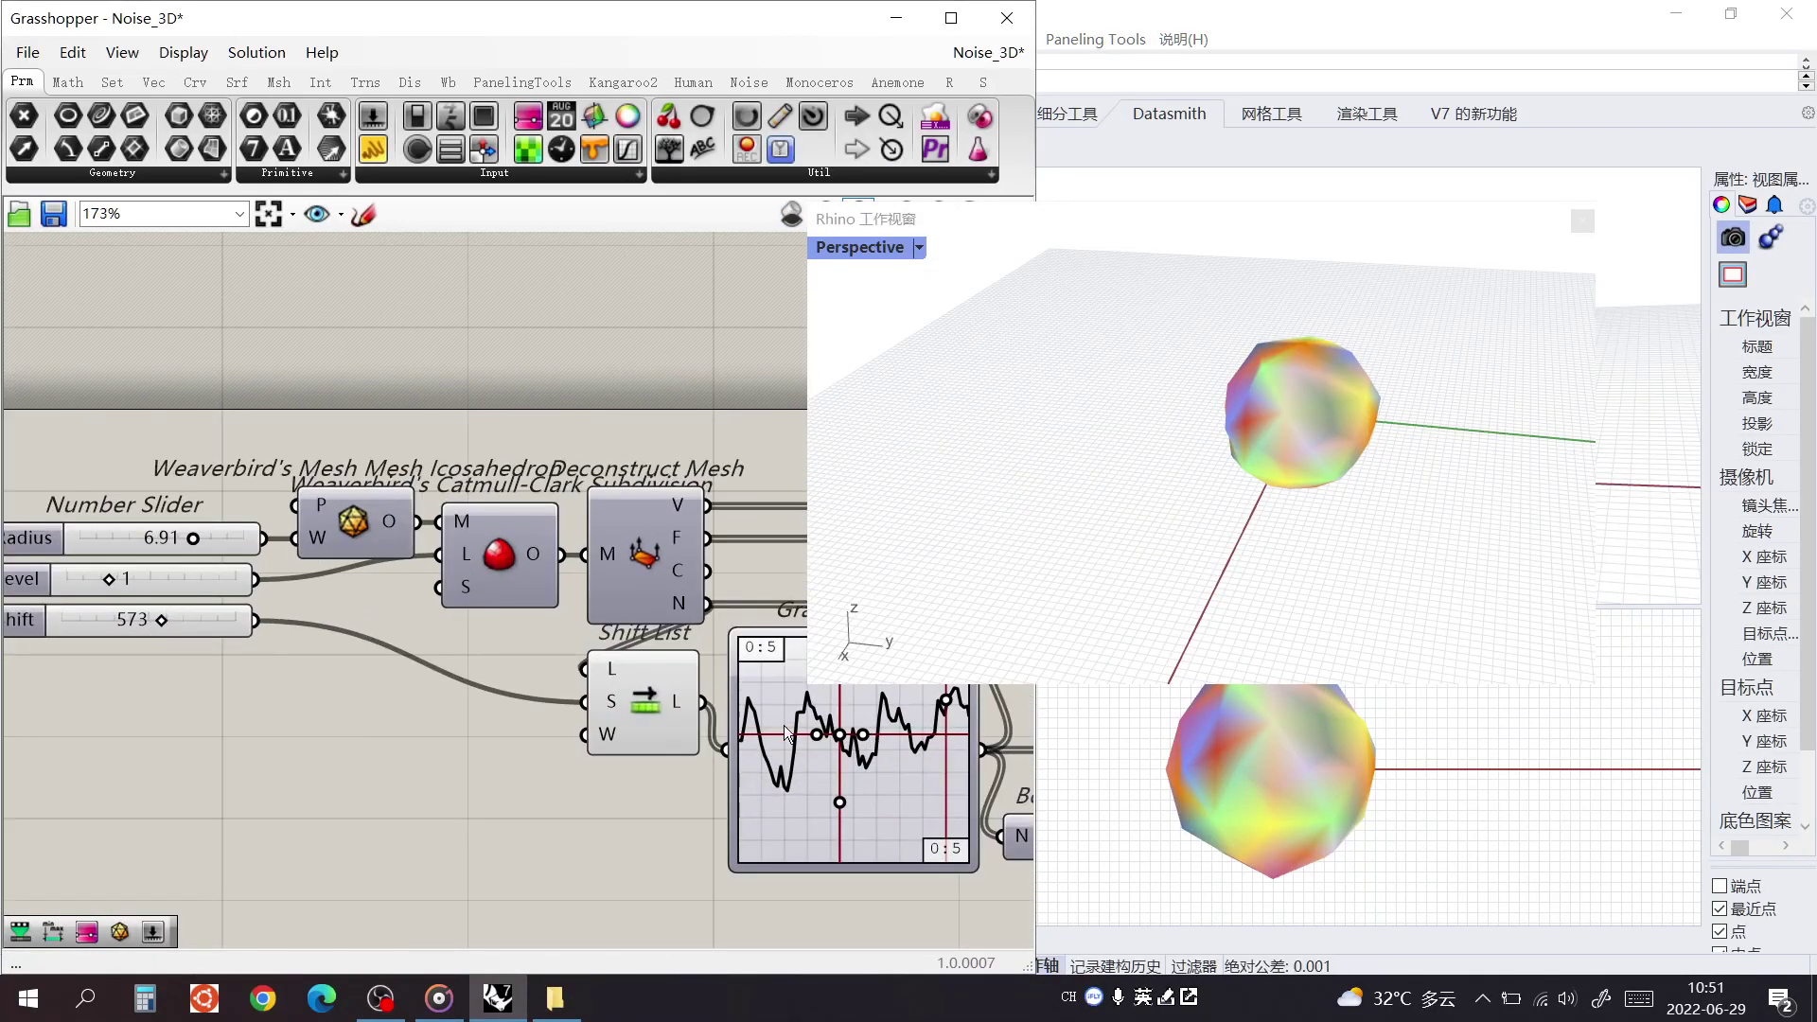
Vary the noise by moving the Graph Mapper's centre handle around the graph, ending right of the middle at about mid-height
scroll(800, 734, "up", 3)
right_click_drag(1143, 441, 1480, 429)
scroll(1479, 430, "up", 5)
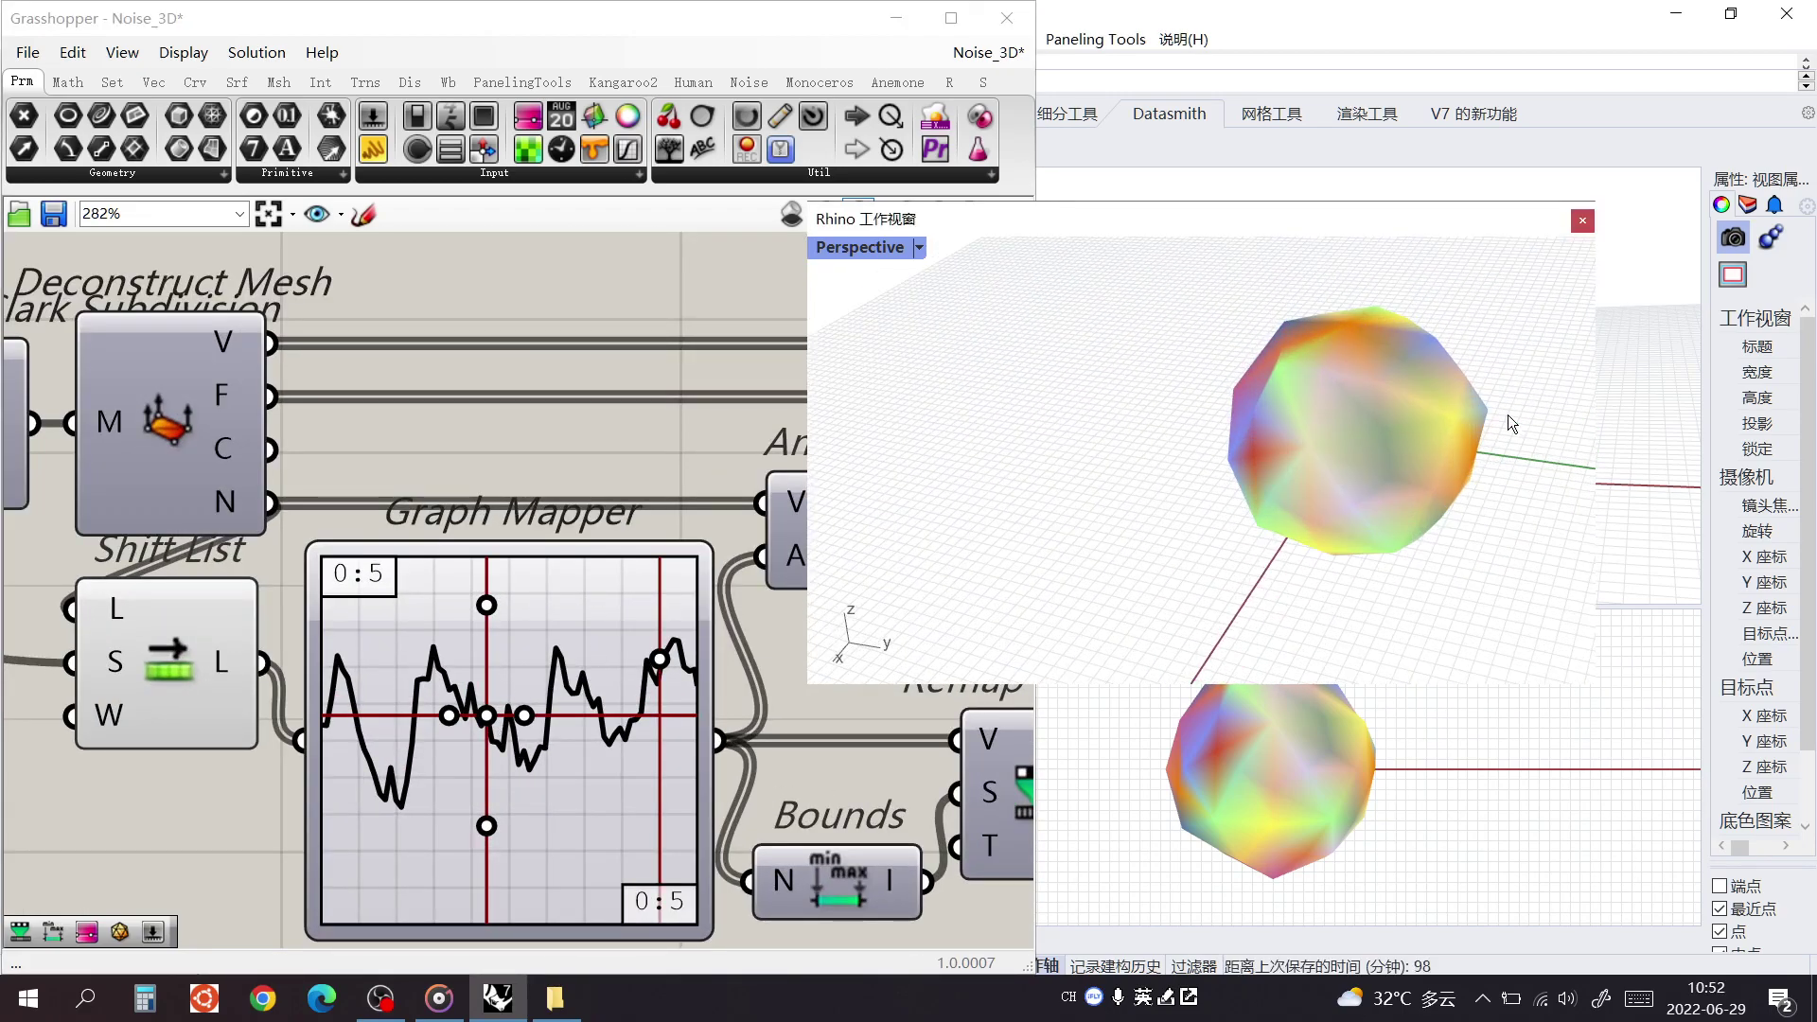
left_click_drag(486, 717, 417, 714)
left_click_drag(404, 700, 600, 844)
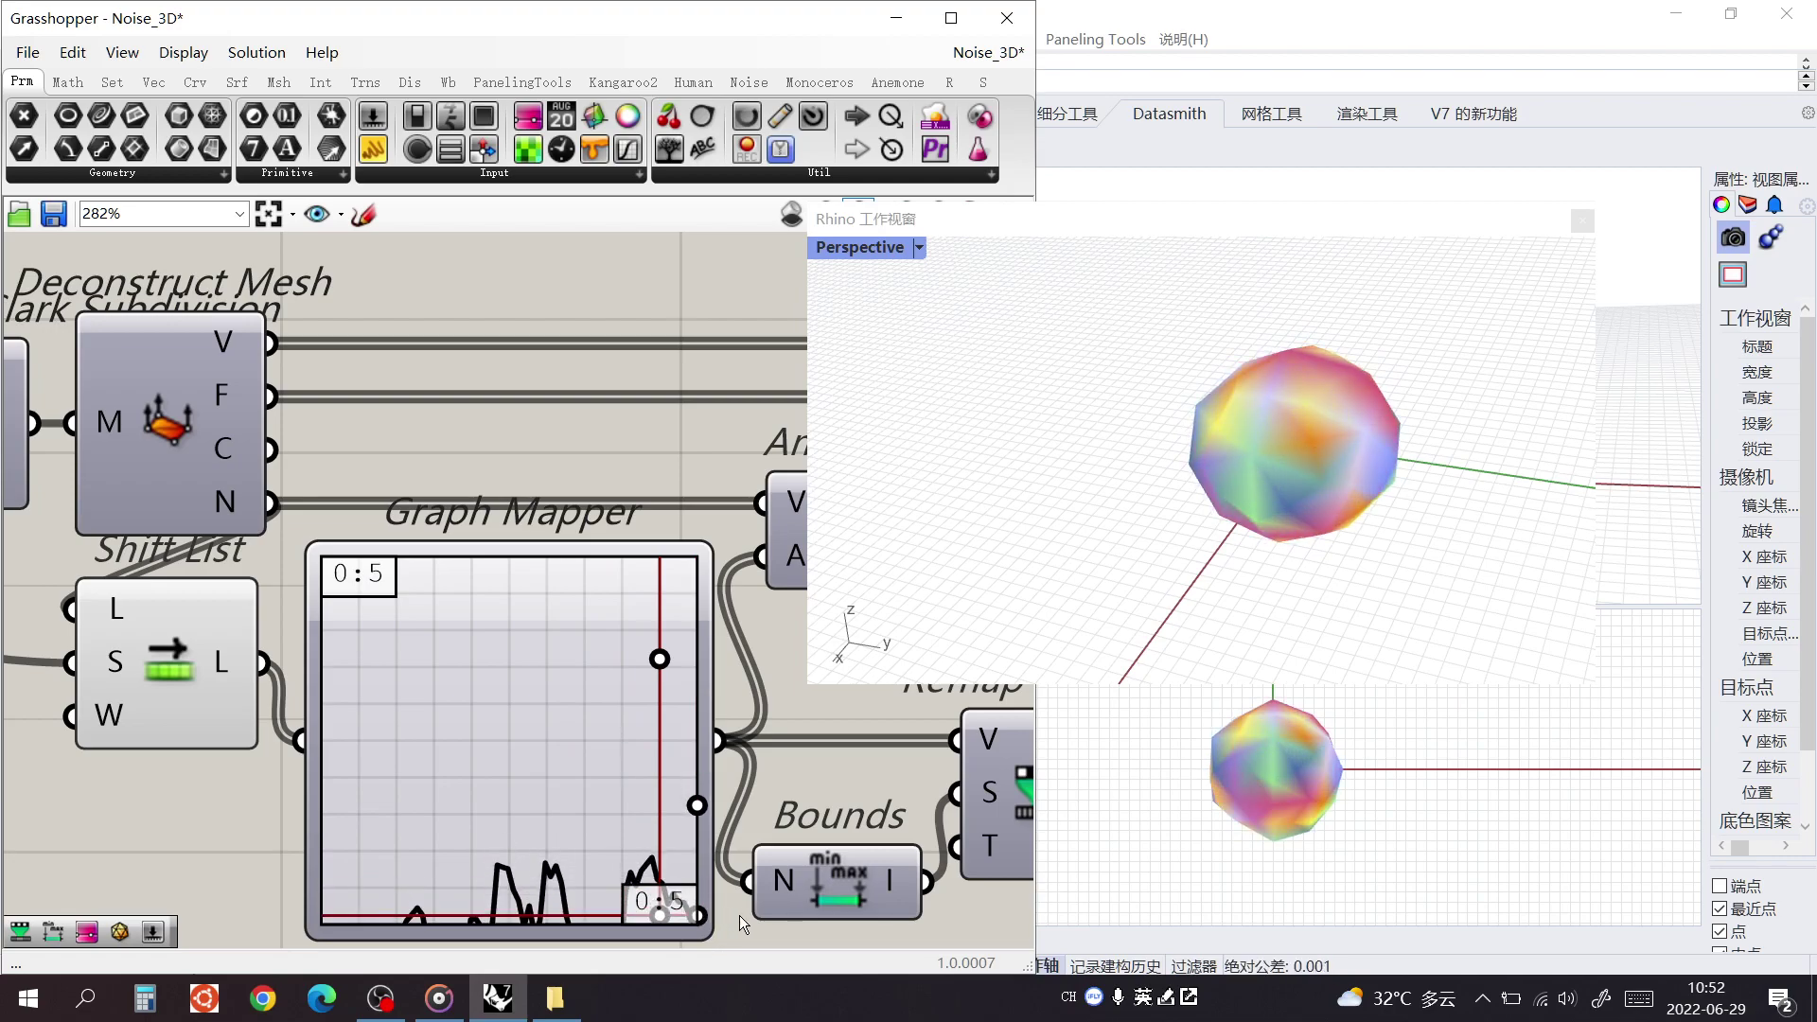
left_click_drag(759, 865, 565, 736)
Set the Level slider to 2 and move the Graph Mapper's centre handle to left of the graph's middle
scroll(335, 695, "down", 4)
right_click_drag(129, 621, 395, 626)
scroll(89, 571, "up", 2)
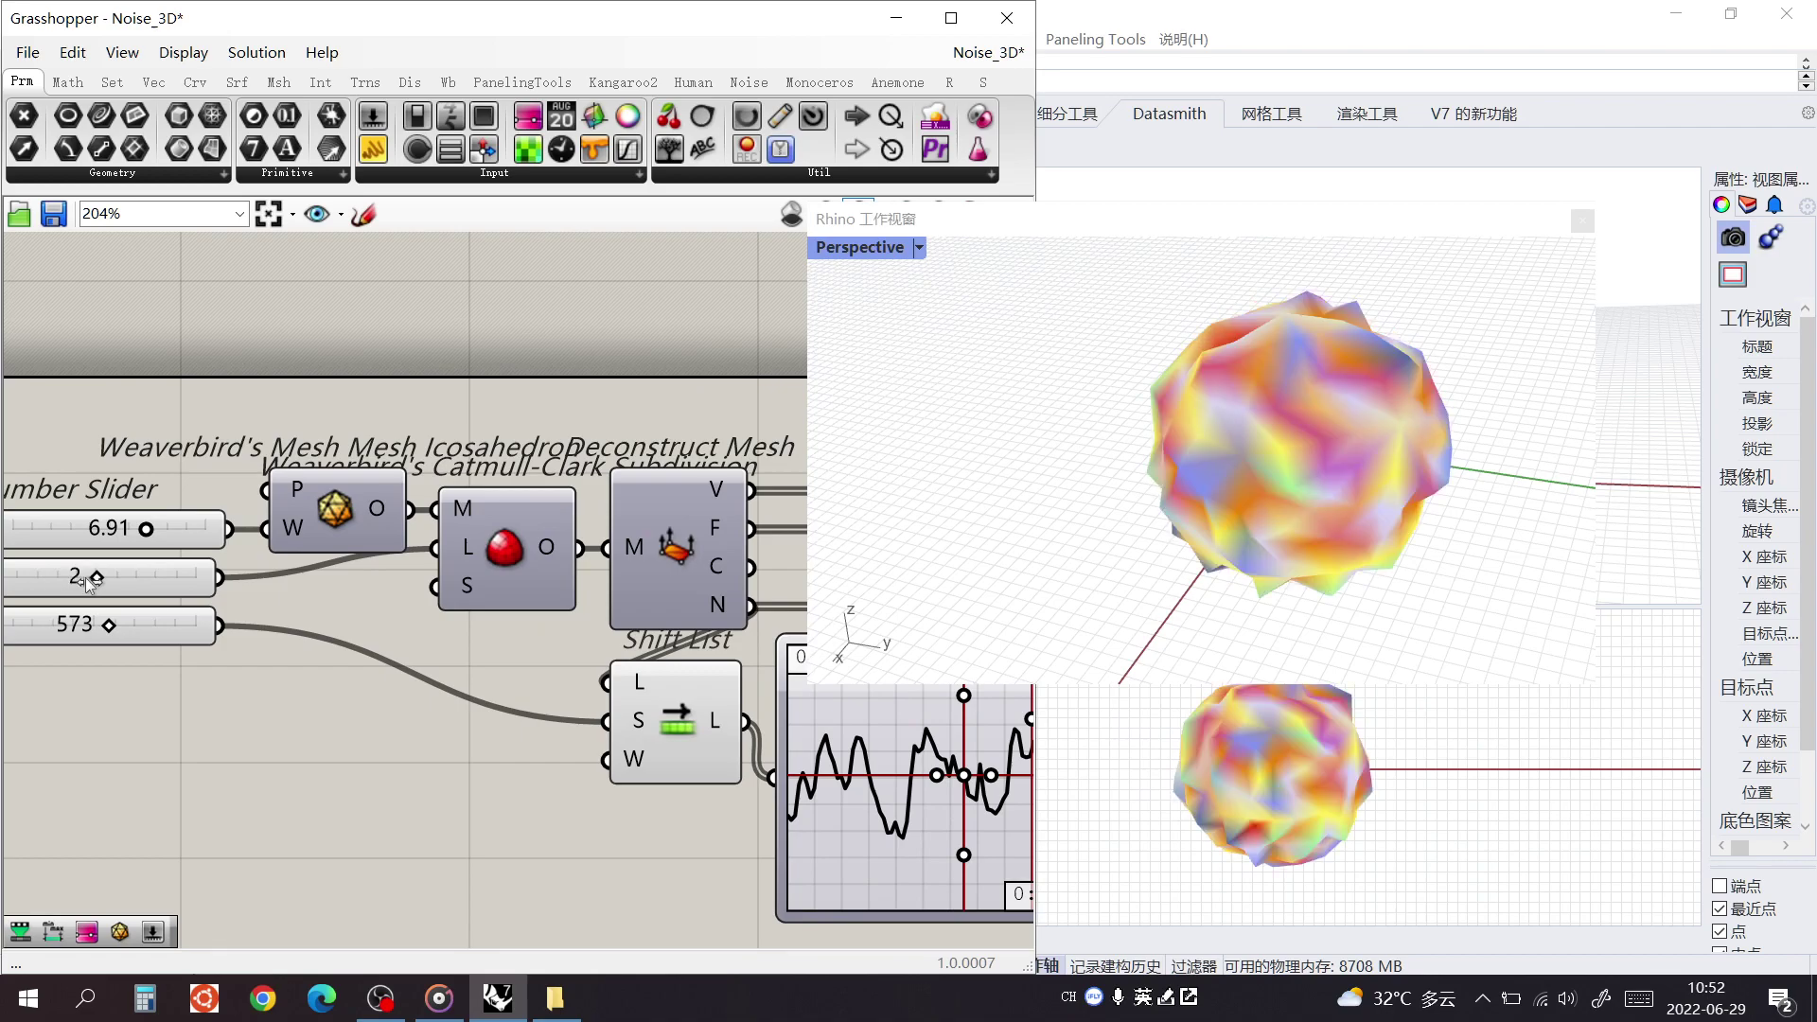
right_click_drag(682, 675, 479, 655)
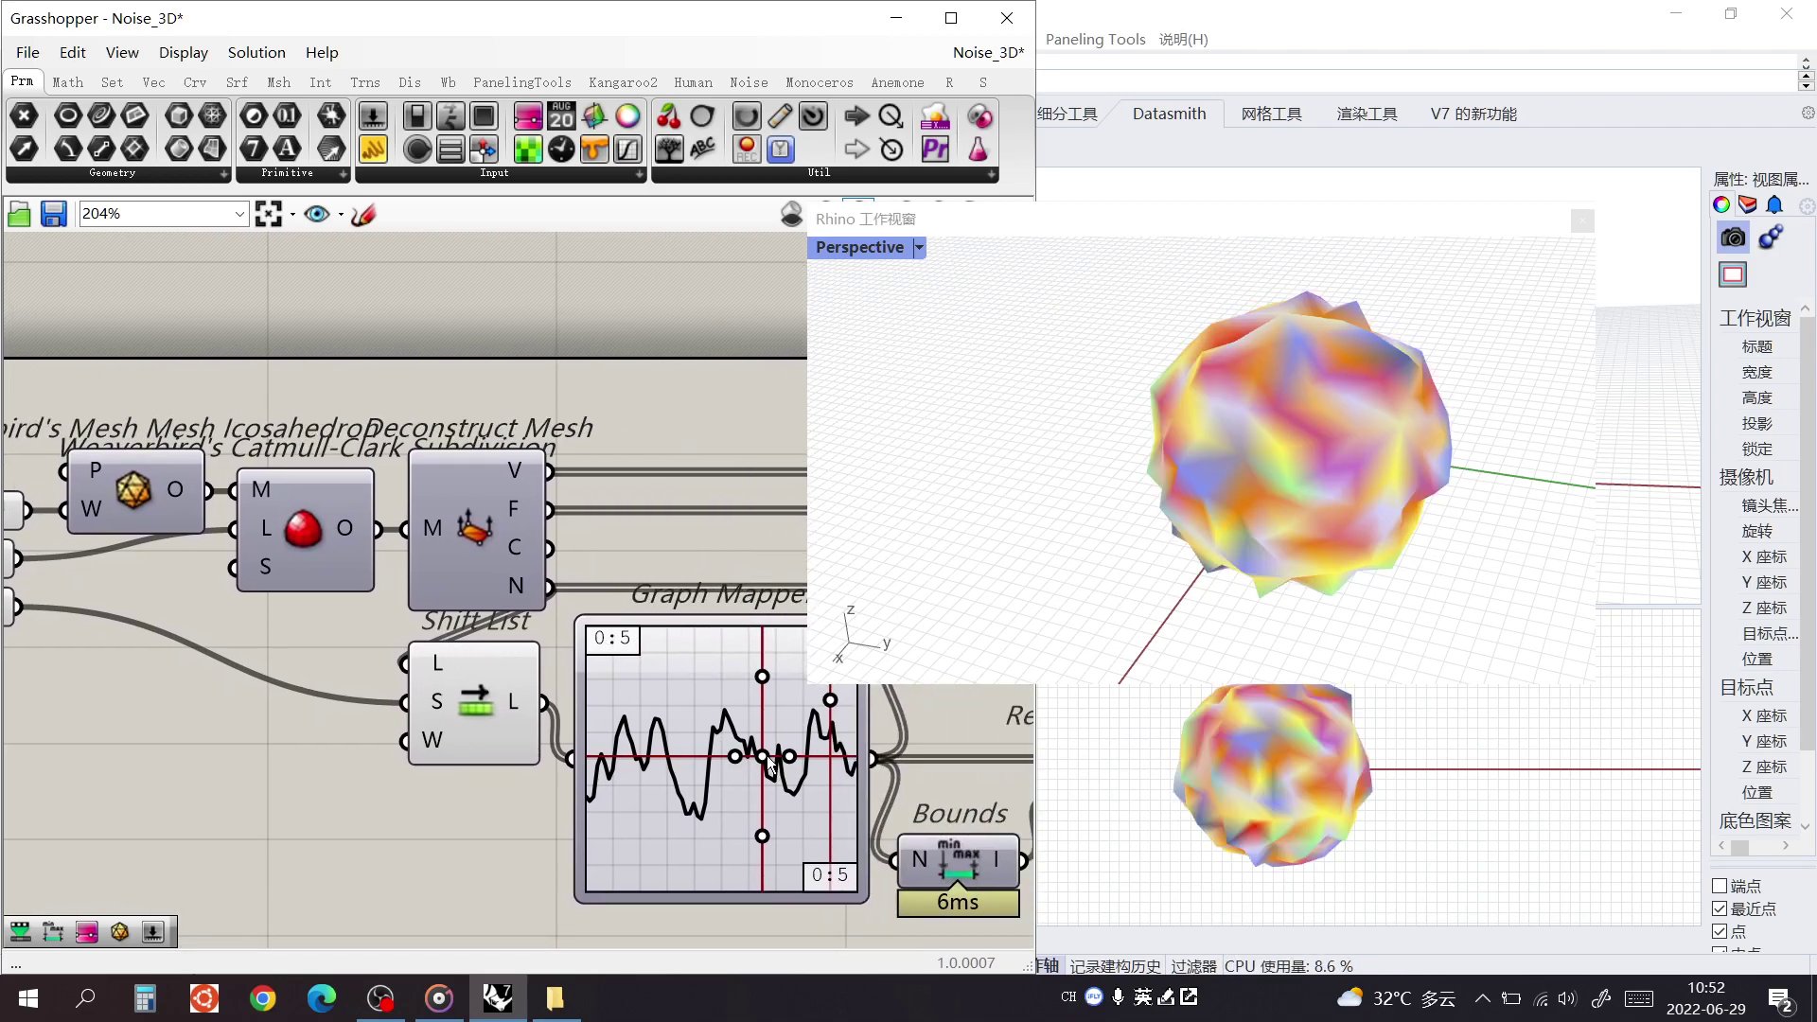
left_click_drag(751, 756, 693, 743)
Set the Level slider to 3 and move the Graph Mapper's centre handle slightly right, almost to the middle
right_click_drag(301, 683, 560, 732)
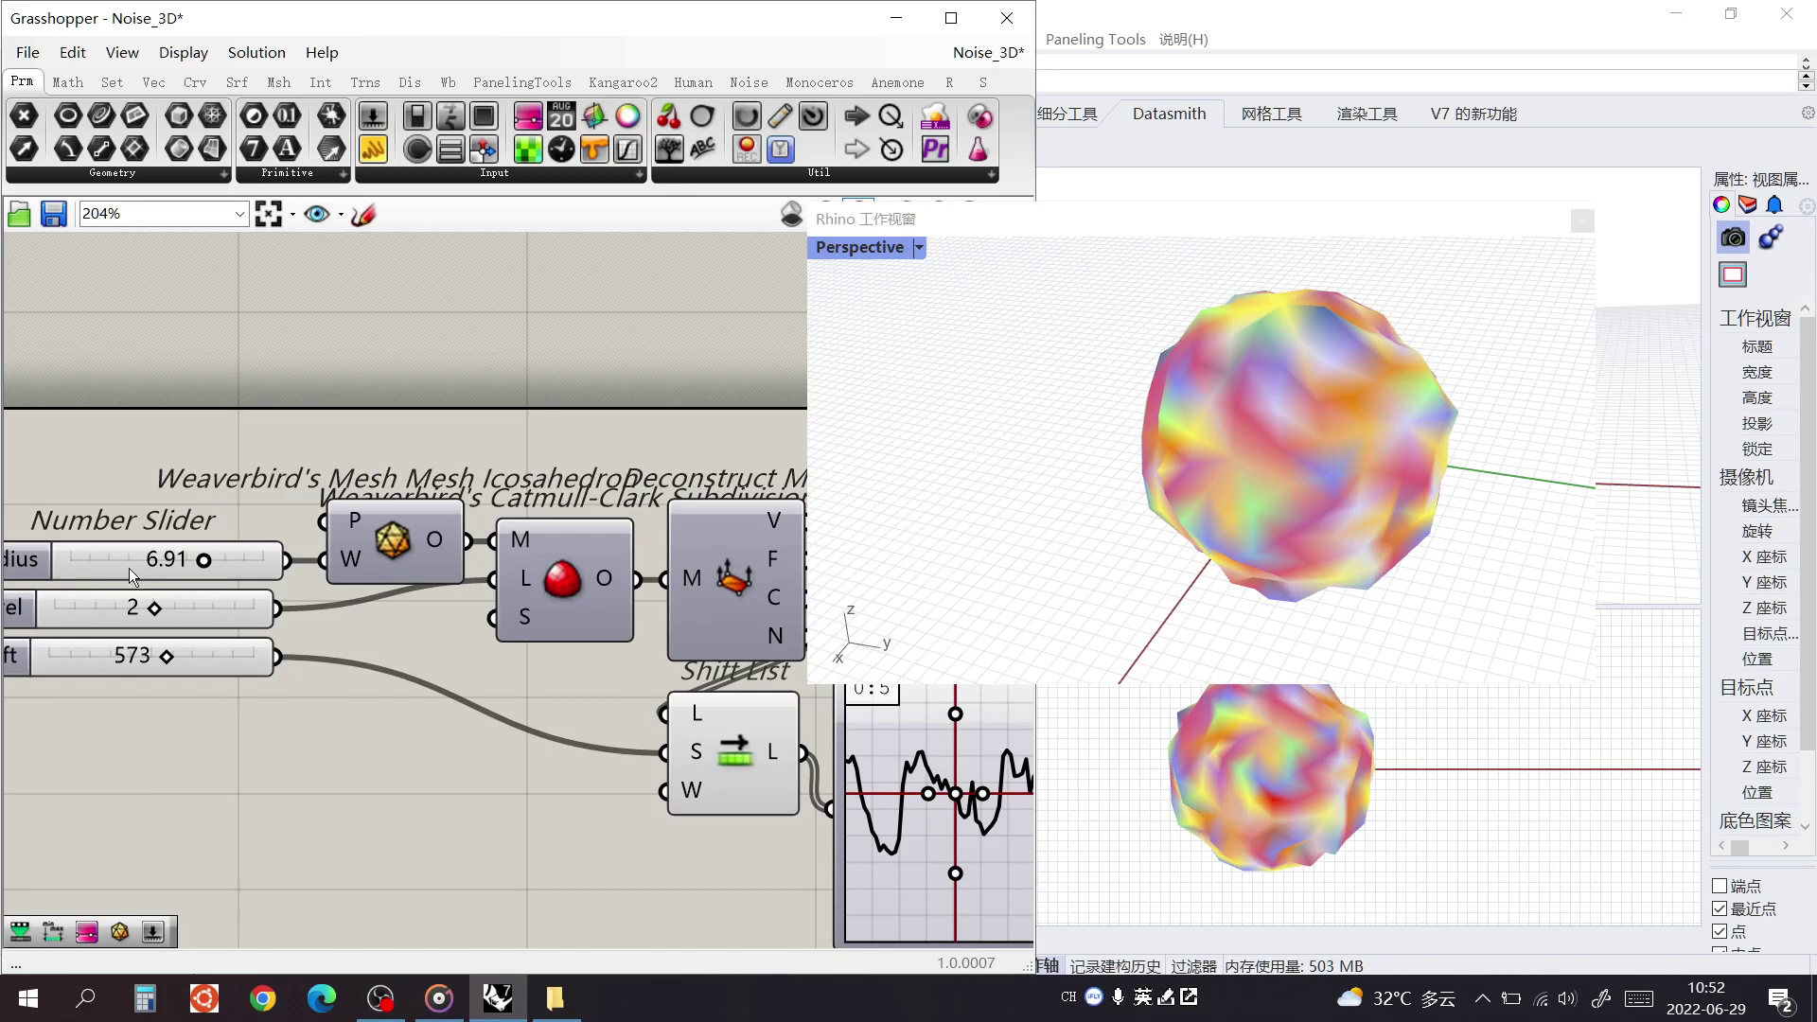
left_click_drag(176, 608, 203, 613)
right_click_drag(608, 785, 164, 727)
mouse_move(509, 736)
left_mouse_down()
mouse_move(578, 783)
mouse_move(628, 757)
mouse_move(618, 726)
mouse_move(498, 715)
mouse_move(534, 730)
left_mouse_up()
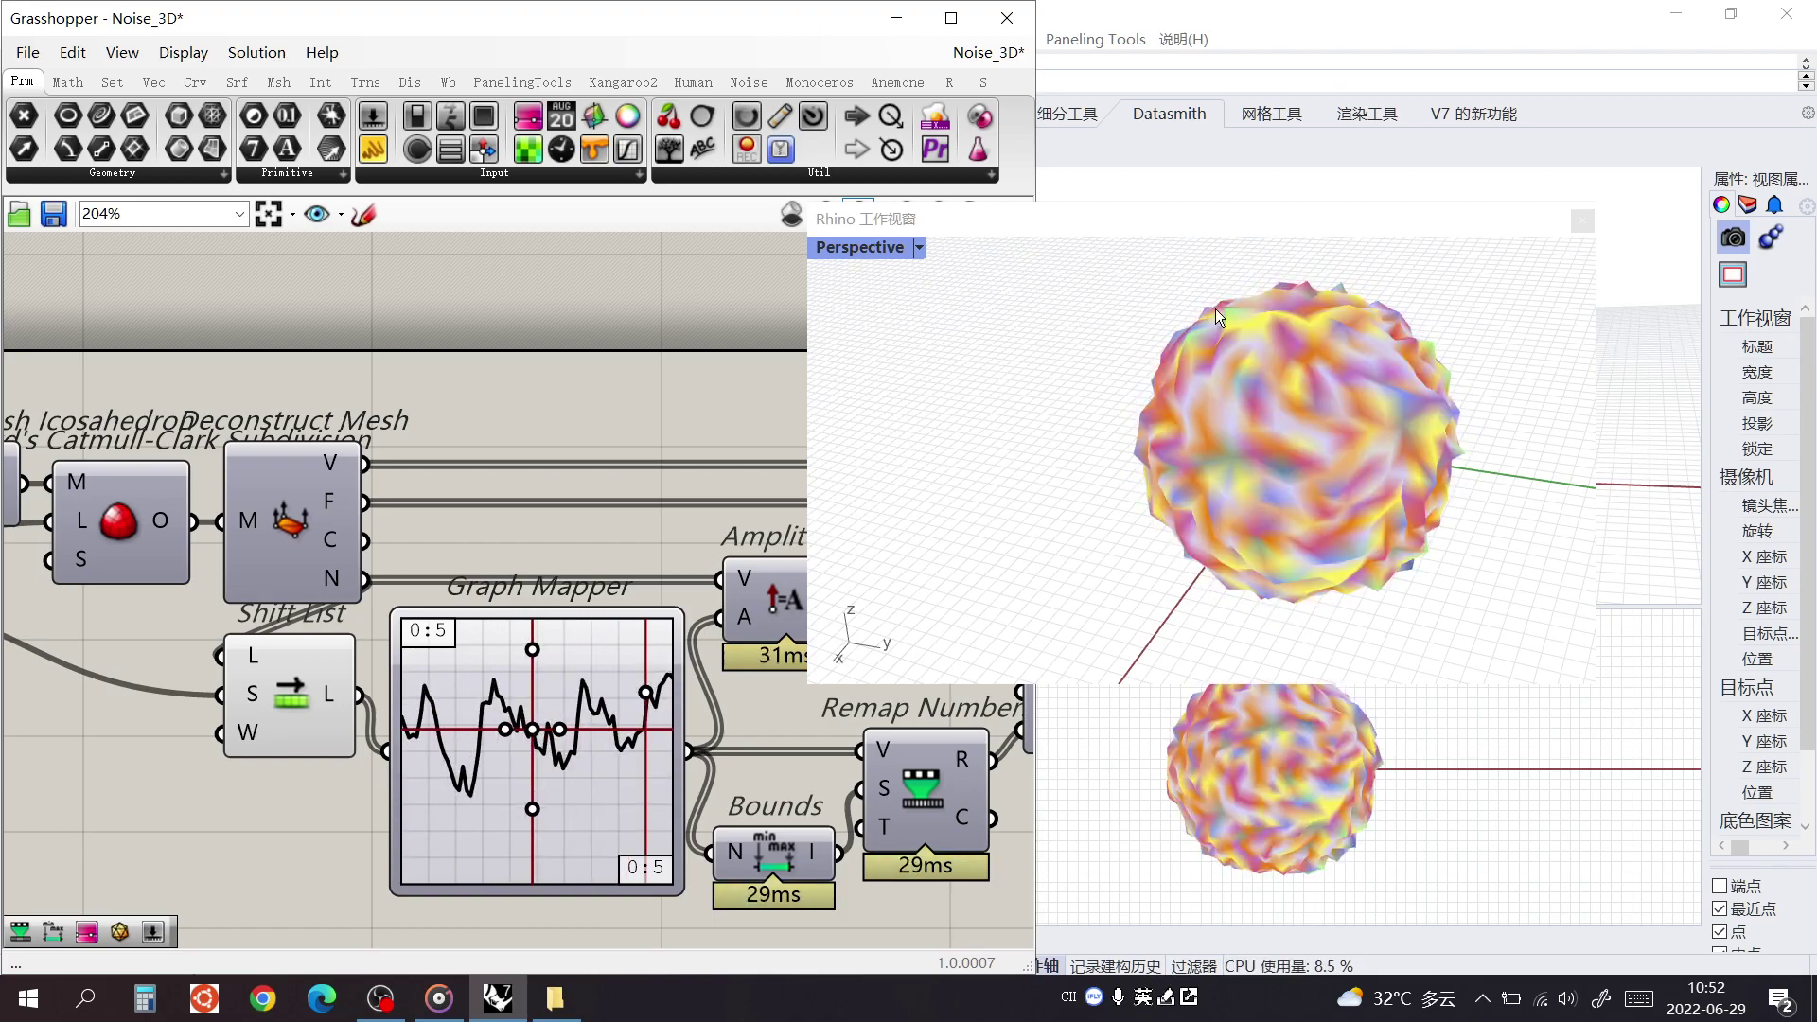
Examine the spiky mesh up close and from another angle in the maximised floating Perspective viewport, and restore the viewport's size
double_click(1225, 221)
right_click_drag(1174, 518, 1056, 584)
scroll(1054, 583, "up", 5)
right_click_drag(873, 742, 1109, 287)
scroll(939, 639, "down", 7)
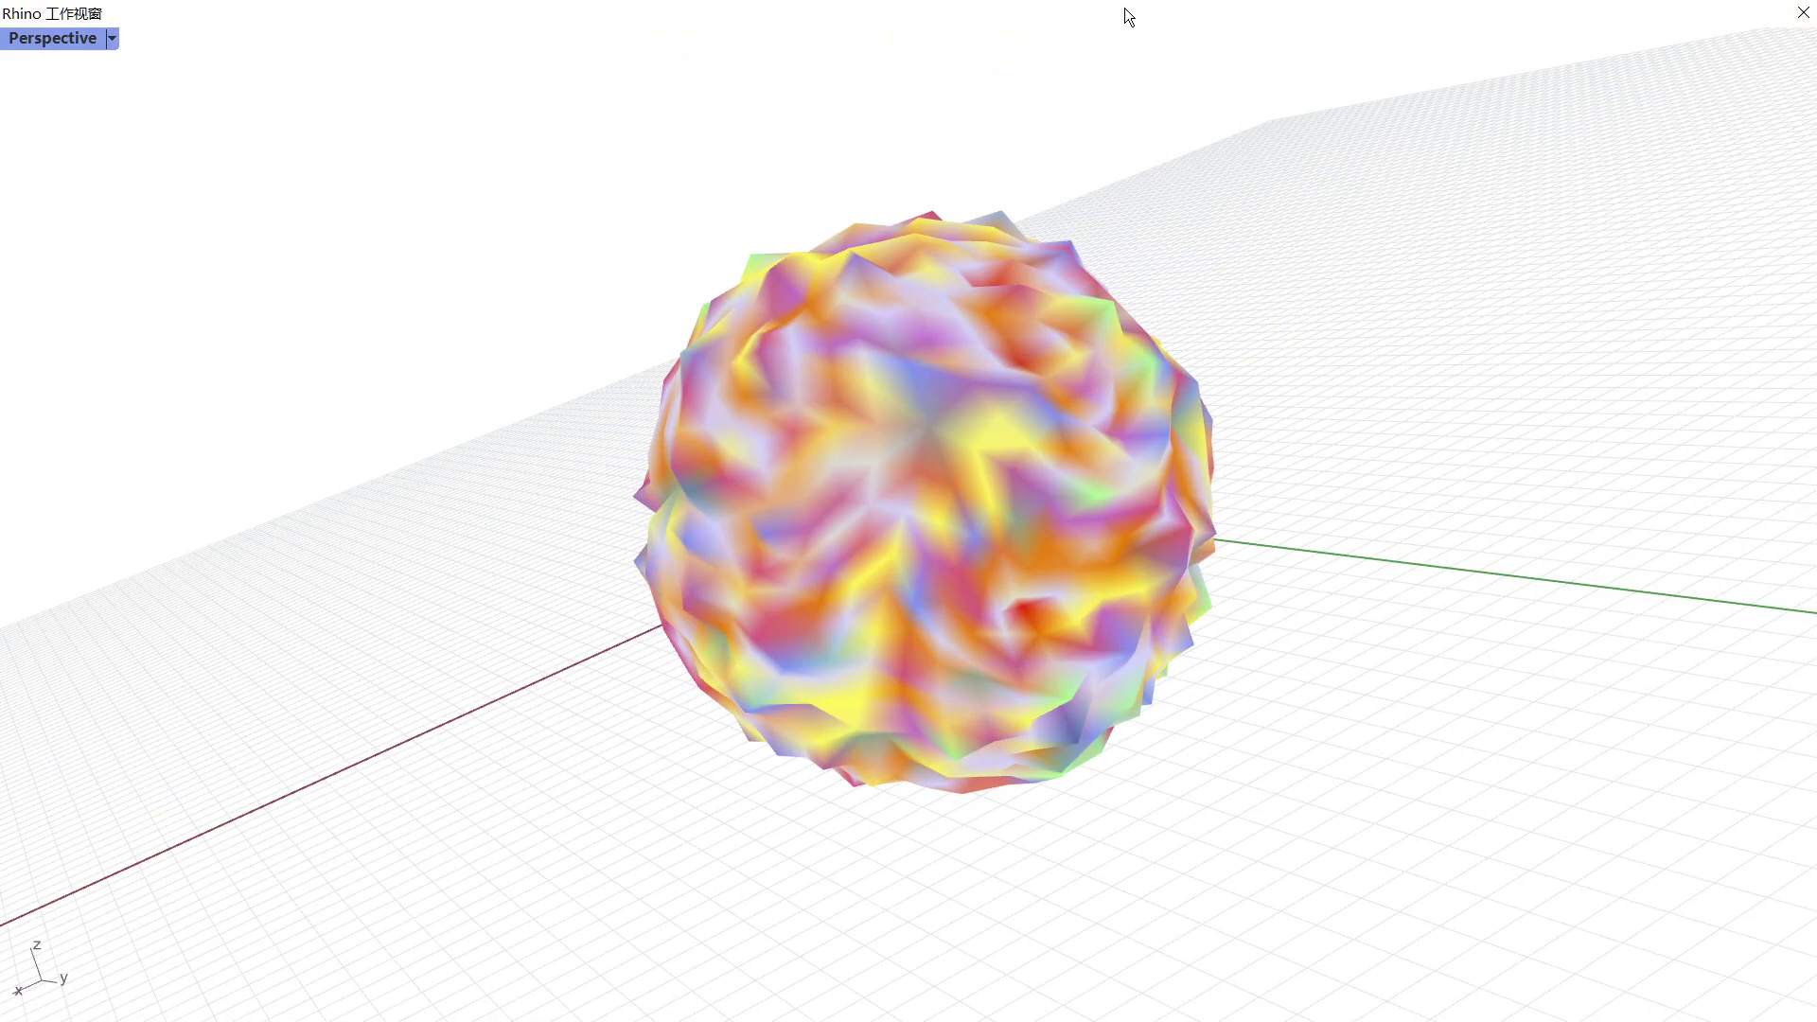
double_click(1124, 8)
Try the Level slider at 4 and nudge the Graph Mapper's centre handle slightly right to the graph's middle
right_click_drag(244, 640, 407, 642)
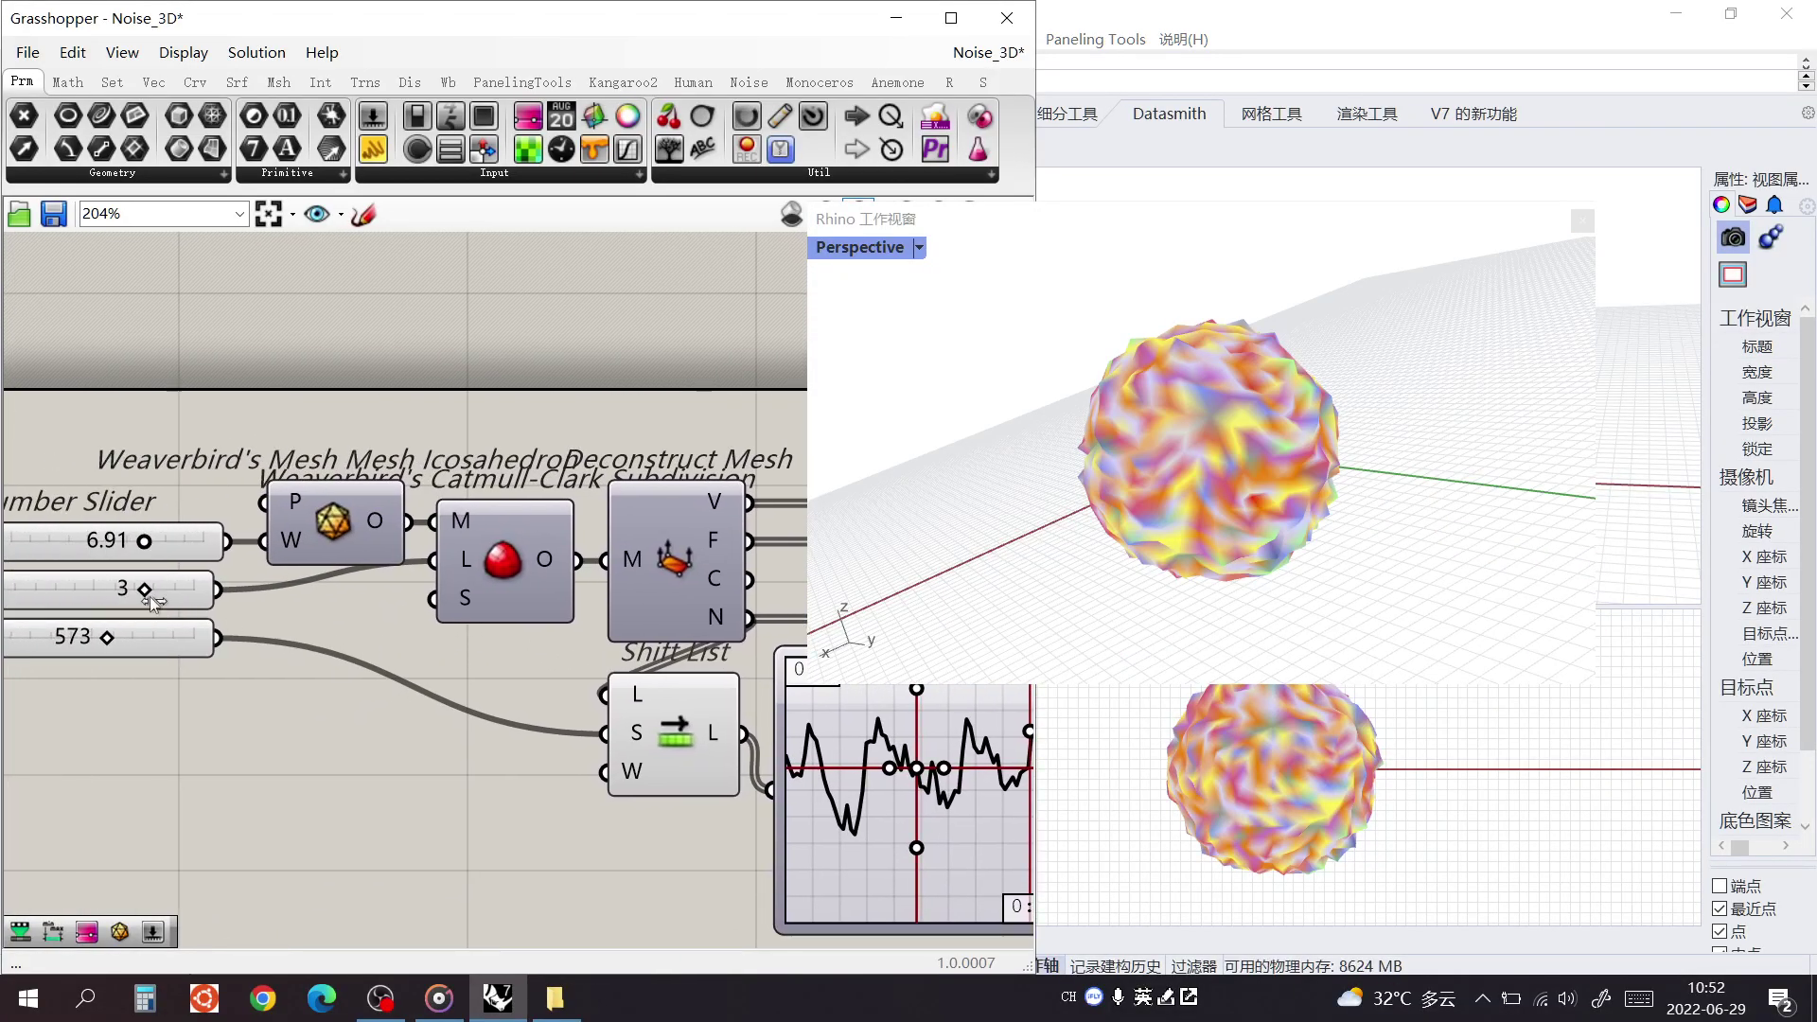
left_click_drag(169, 592, 183, 592)
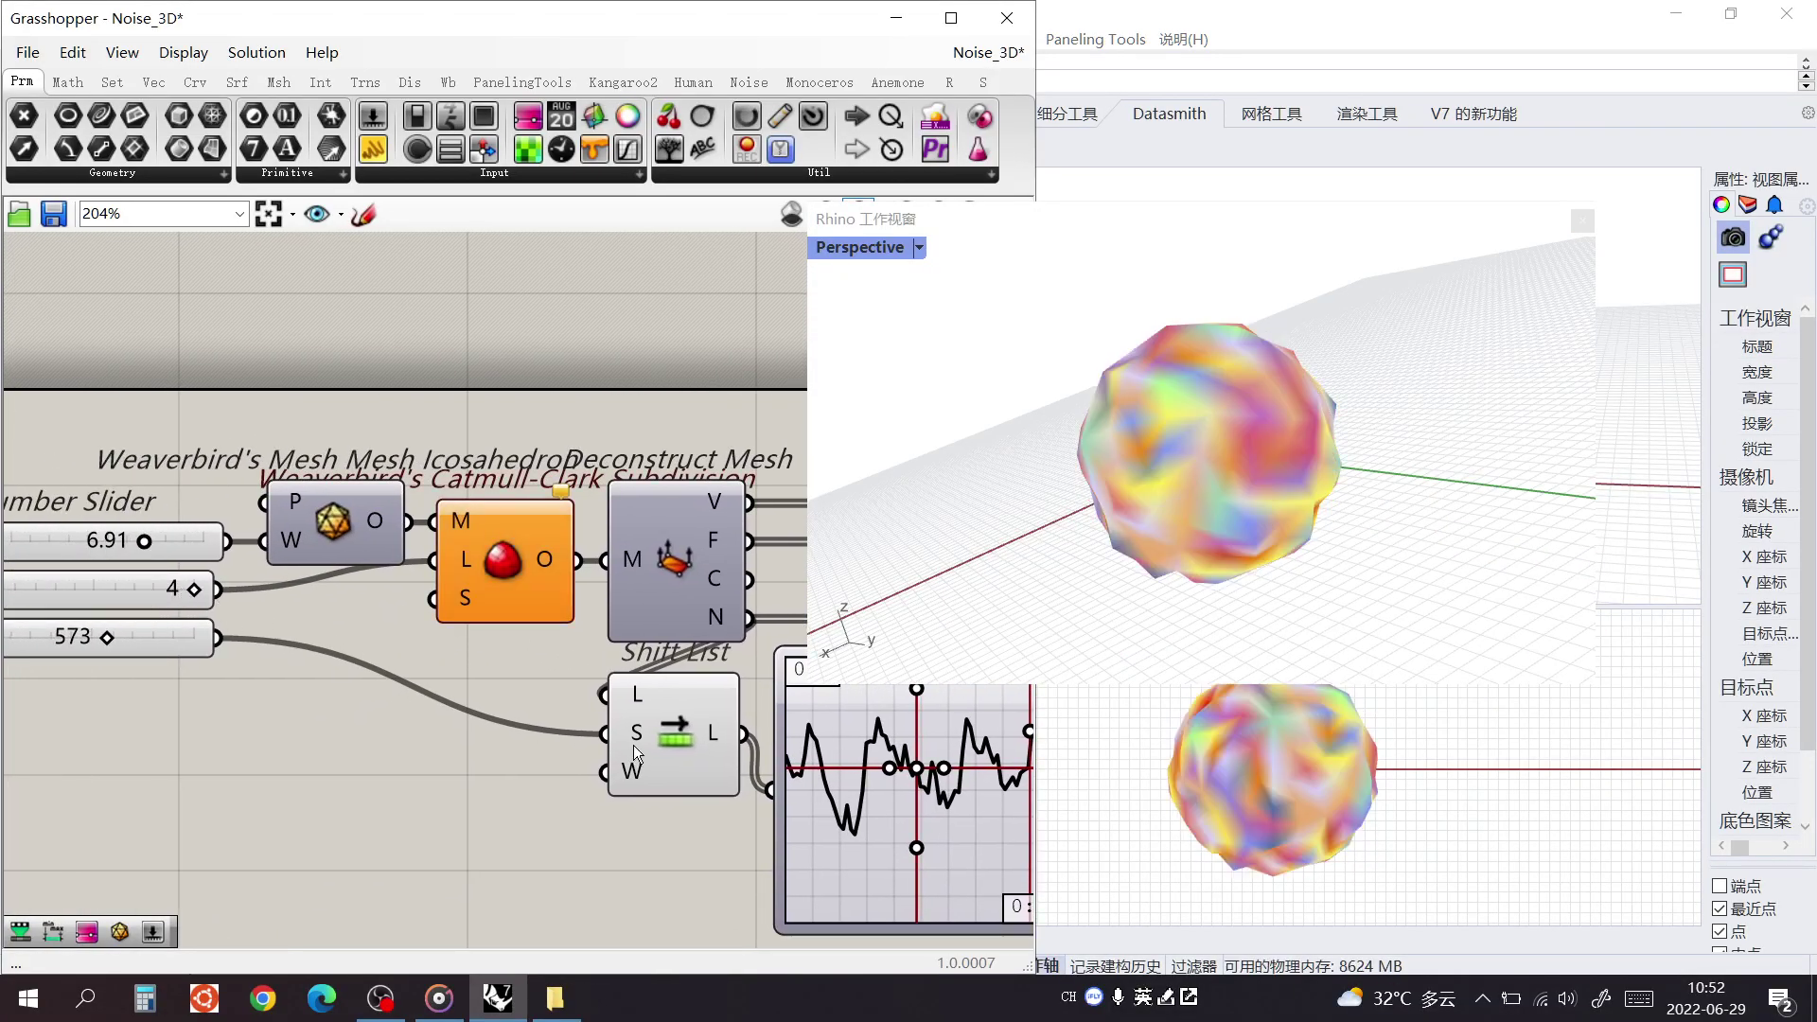
right_click_drag(636, 752, 427, 742)
mouse_move(567, 744)
left_mouse_down()
mouse_move(595, 746)
mouse_move(565, 675)
mouse_move(579, 749)
left_mouse_up()
Connect the second Catmull-Clark Subdivision's O output to Custom Preview Materials' G input to smooth the displayed mesh
right_click_drag(685, 737, 360, 742)
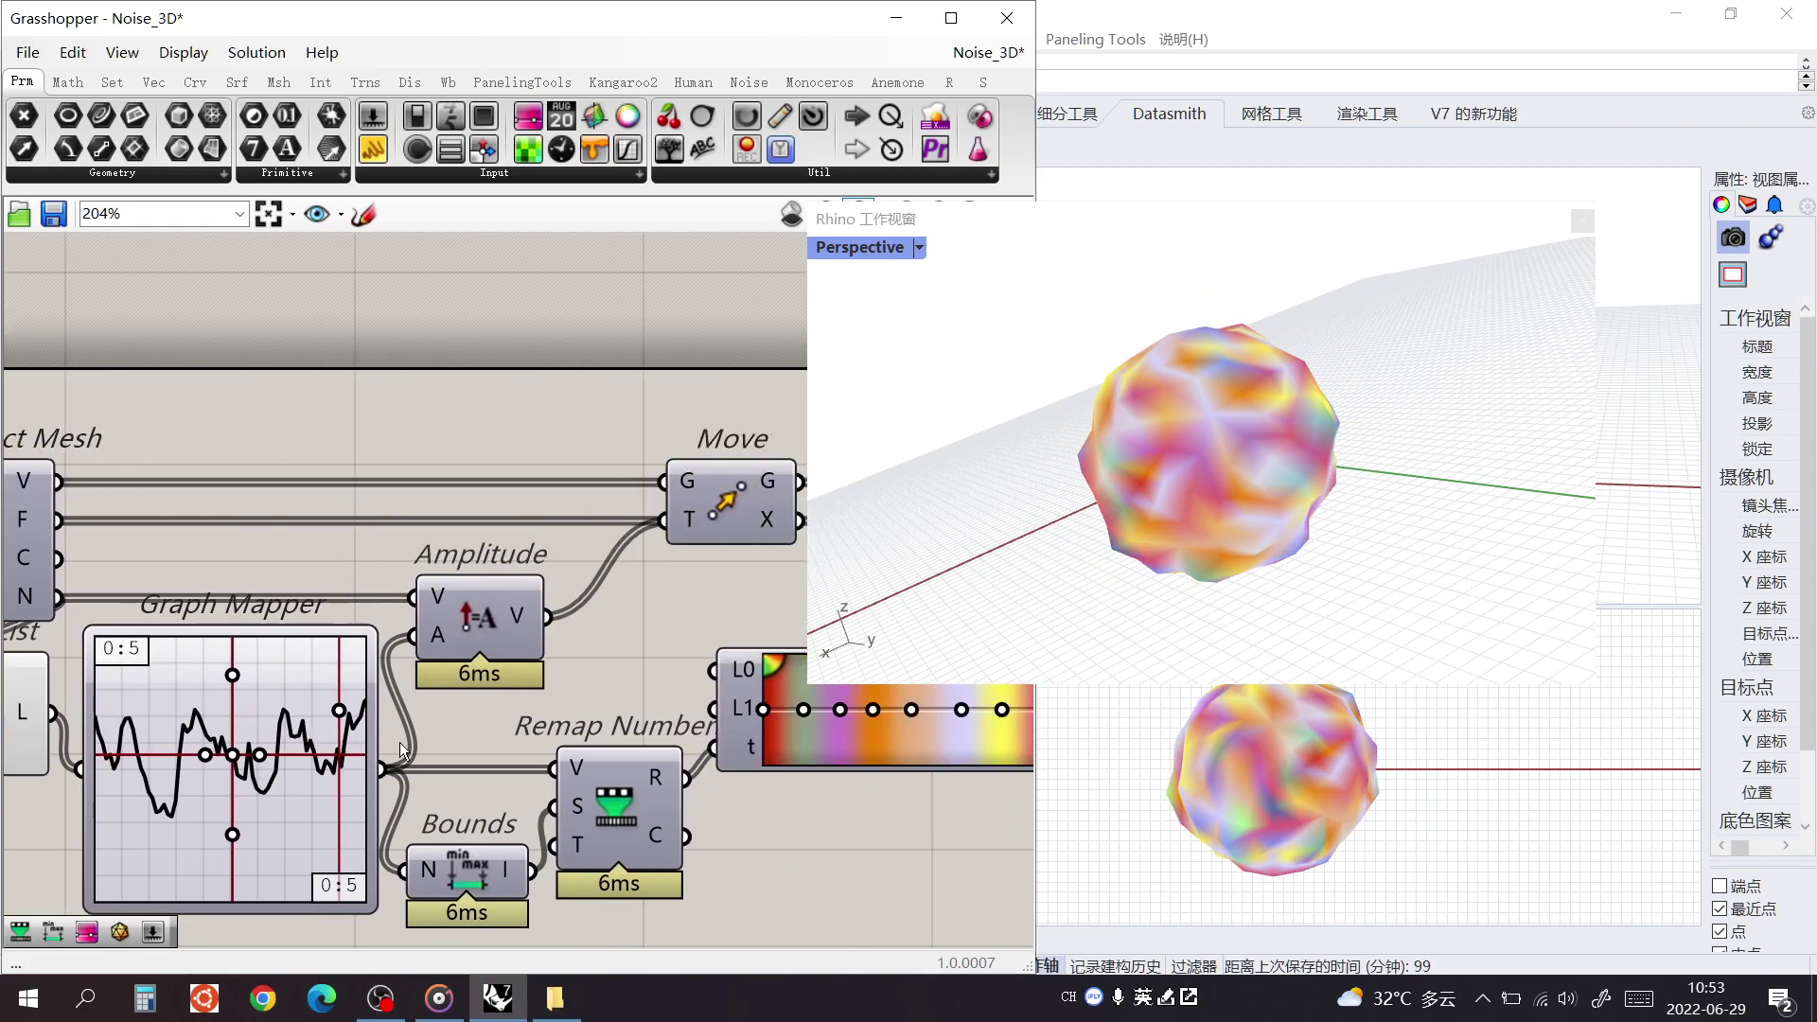
scroll(620, 733, "down", 3)
right_click_drag(760, 700, 395, 762)
scroll(605, 677, "up", 1)
right_click_drag(667, 710, 460, 730)
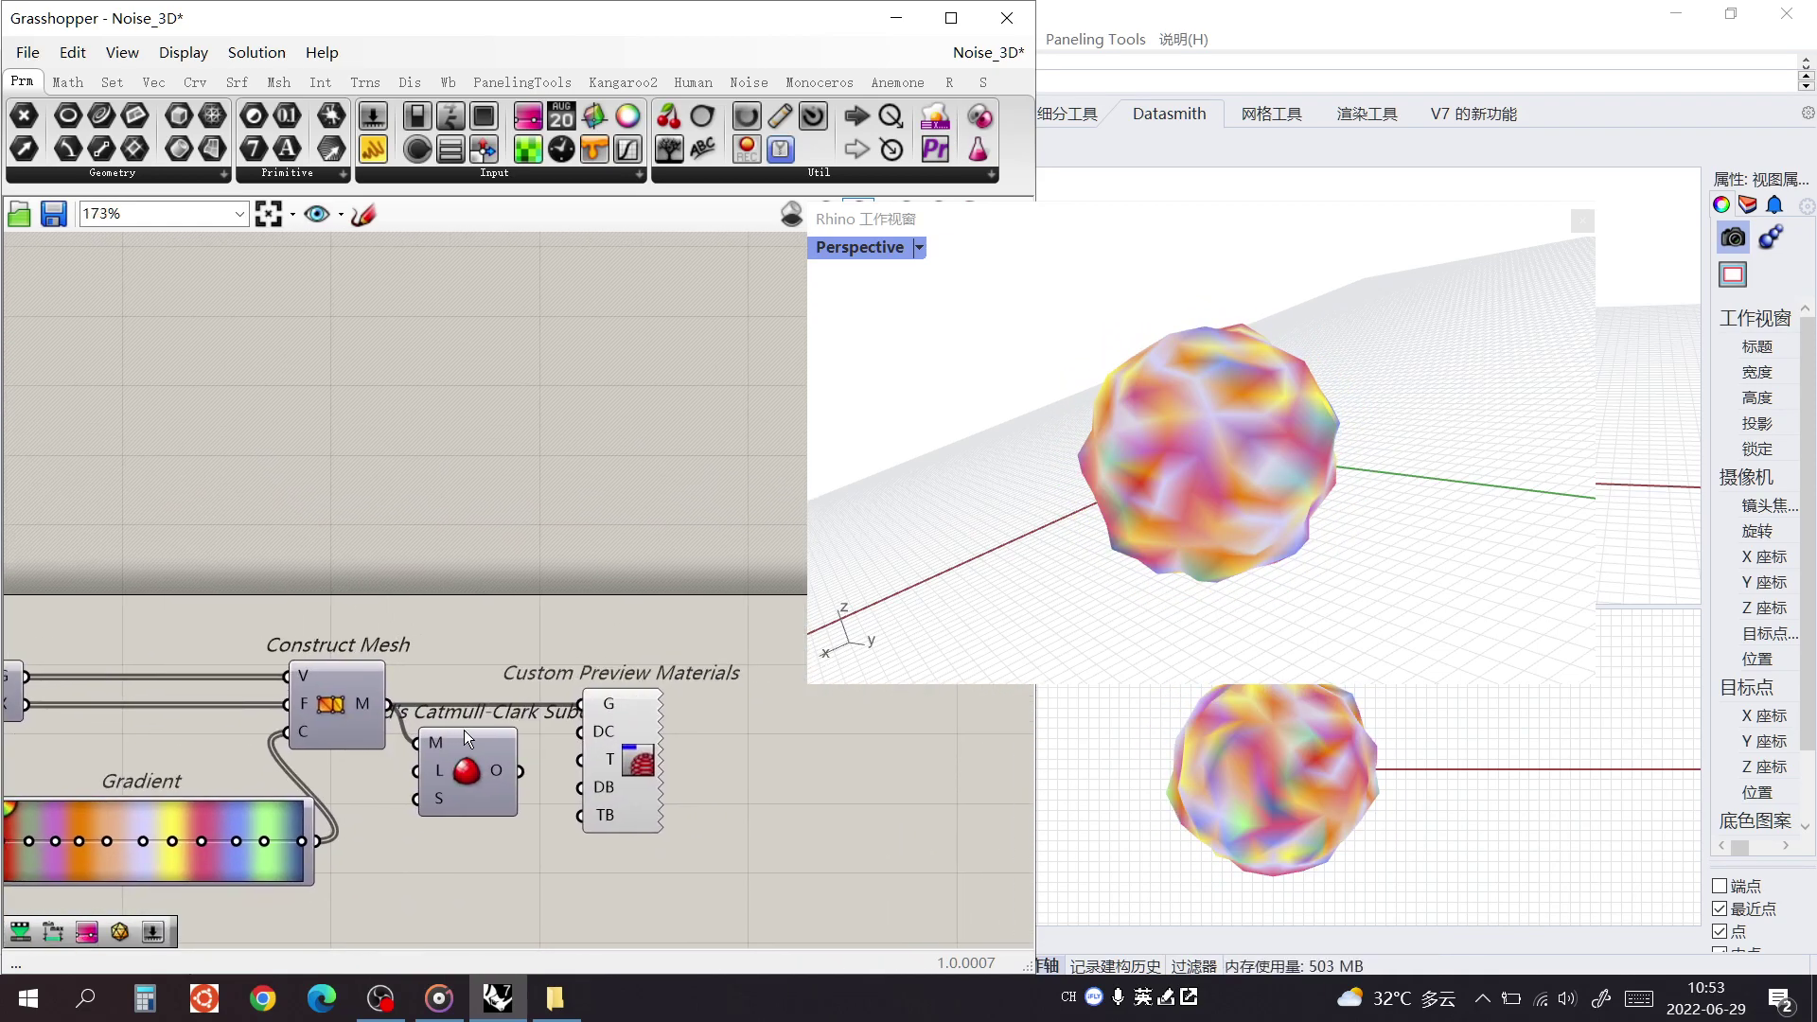
scroll(532, 768, "up", 2)
left_click_drag(578, 732, 620, 696)
scroll(423, 784, "down", 3)
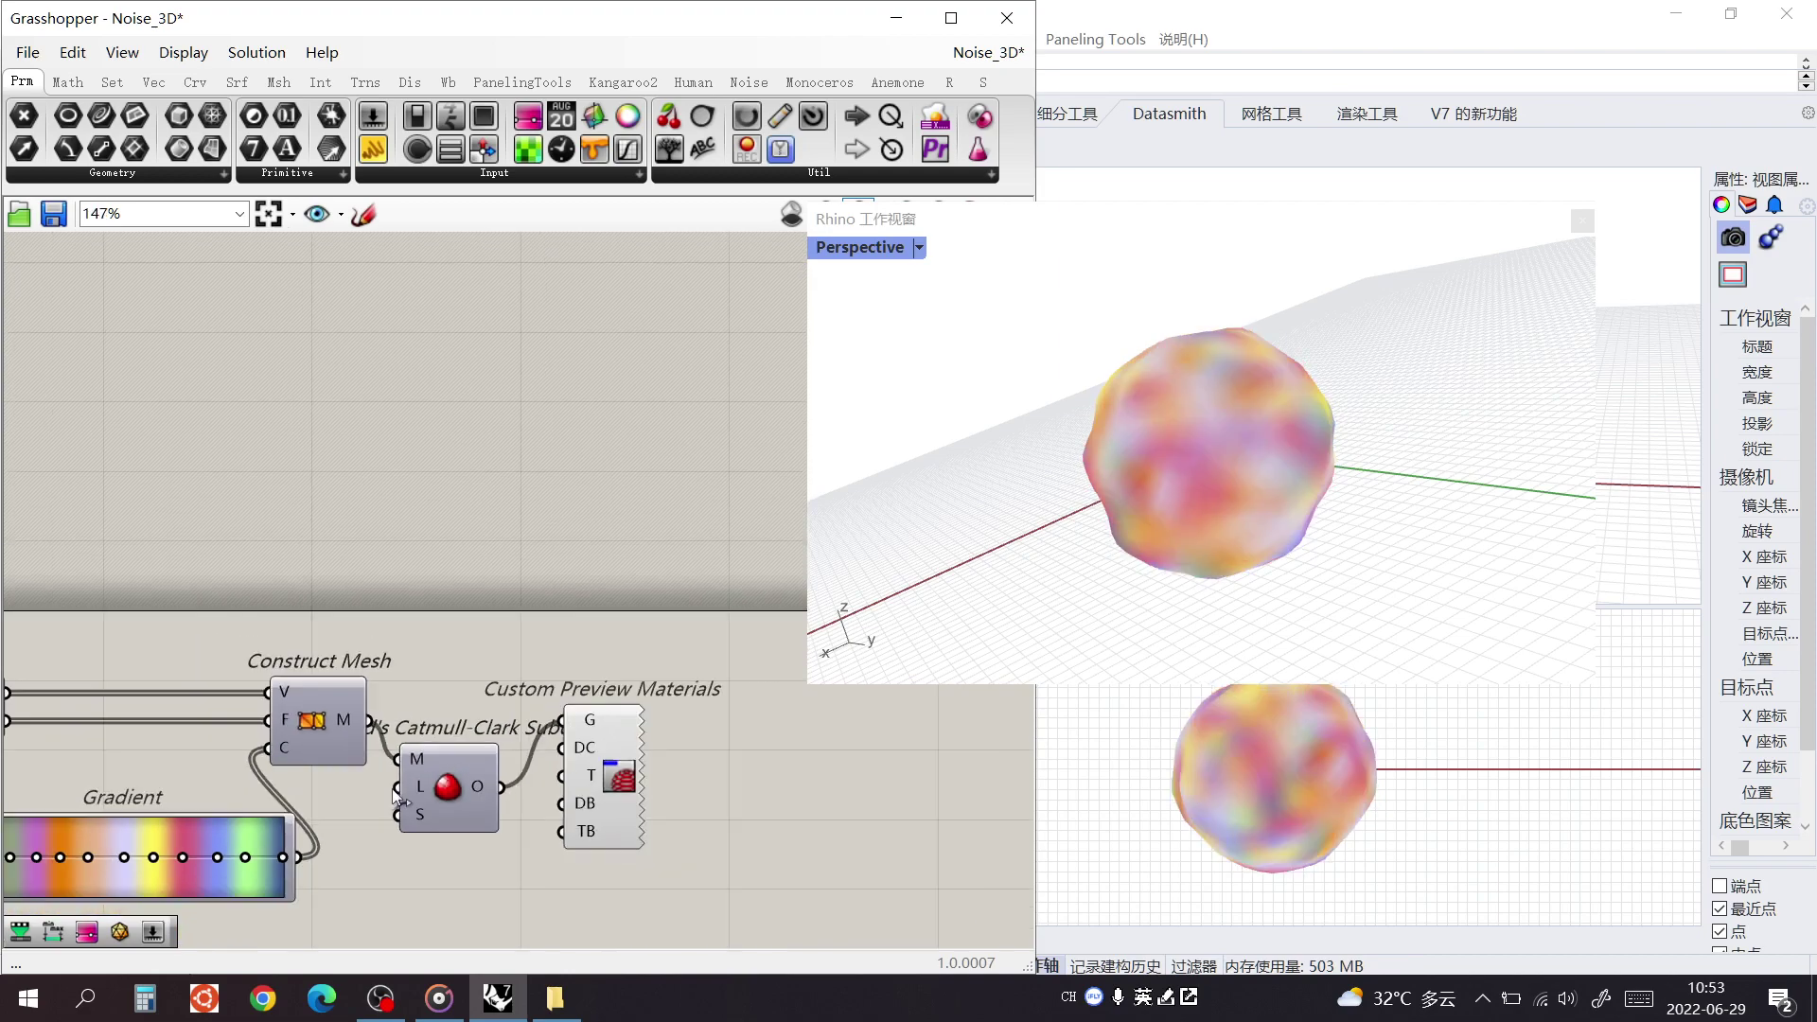
Reshape the smoothed noise by moving the Graph Mapper's centre handle right of the graph's middle
right_click_drag(194, 845, 677, 712)
right_click_drag(187, 754, 312, 752)
scroll(322, 738, "up", 4)
left_click_drag(357, 750, 391, 767)
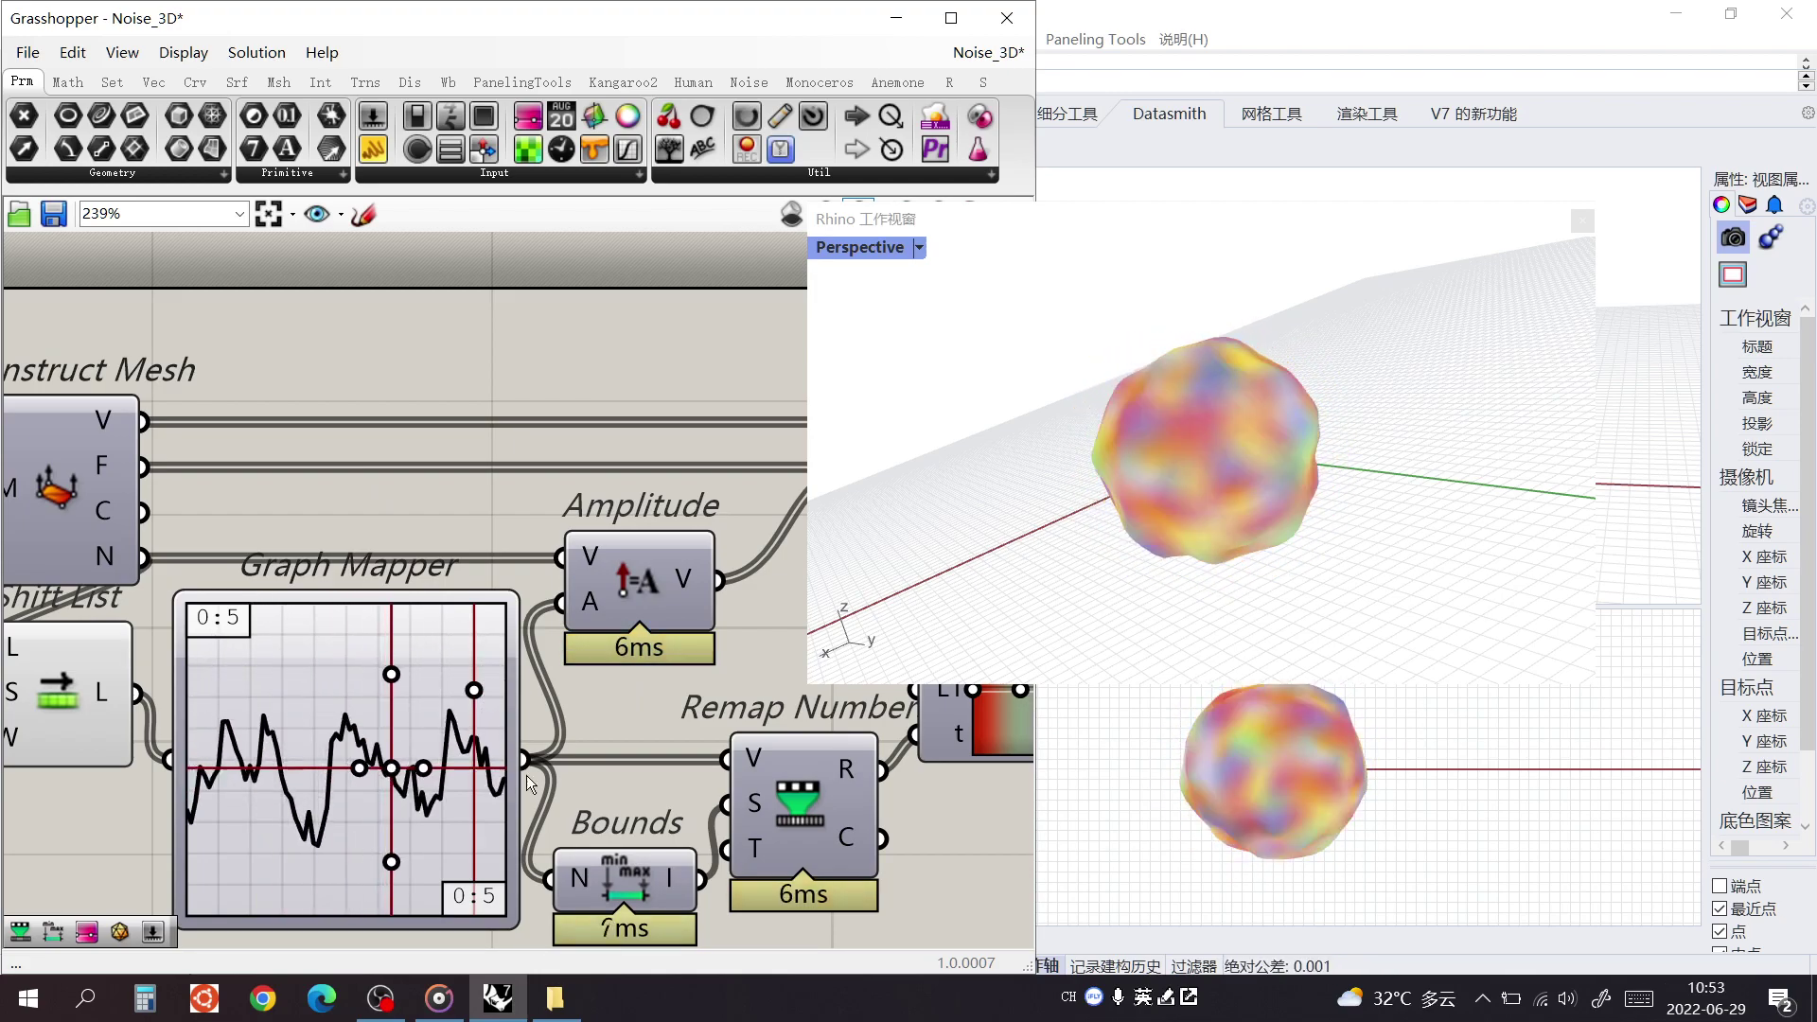
Examine the smoothed mesh's surface and colours from several angles and distances in the floating Perspective viewport, maximised and at normal size
double_click(1160, 230)
scroll(919, 526, "up", 4)
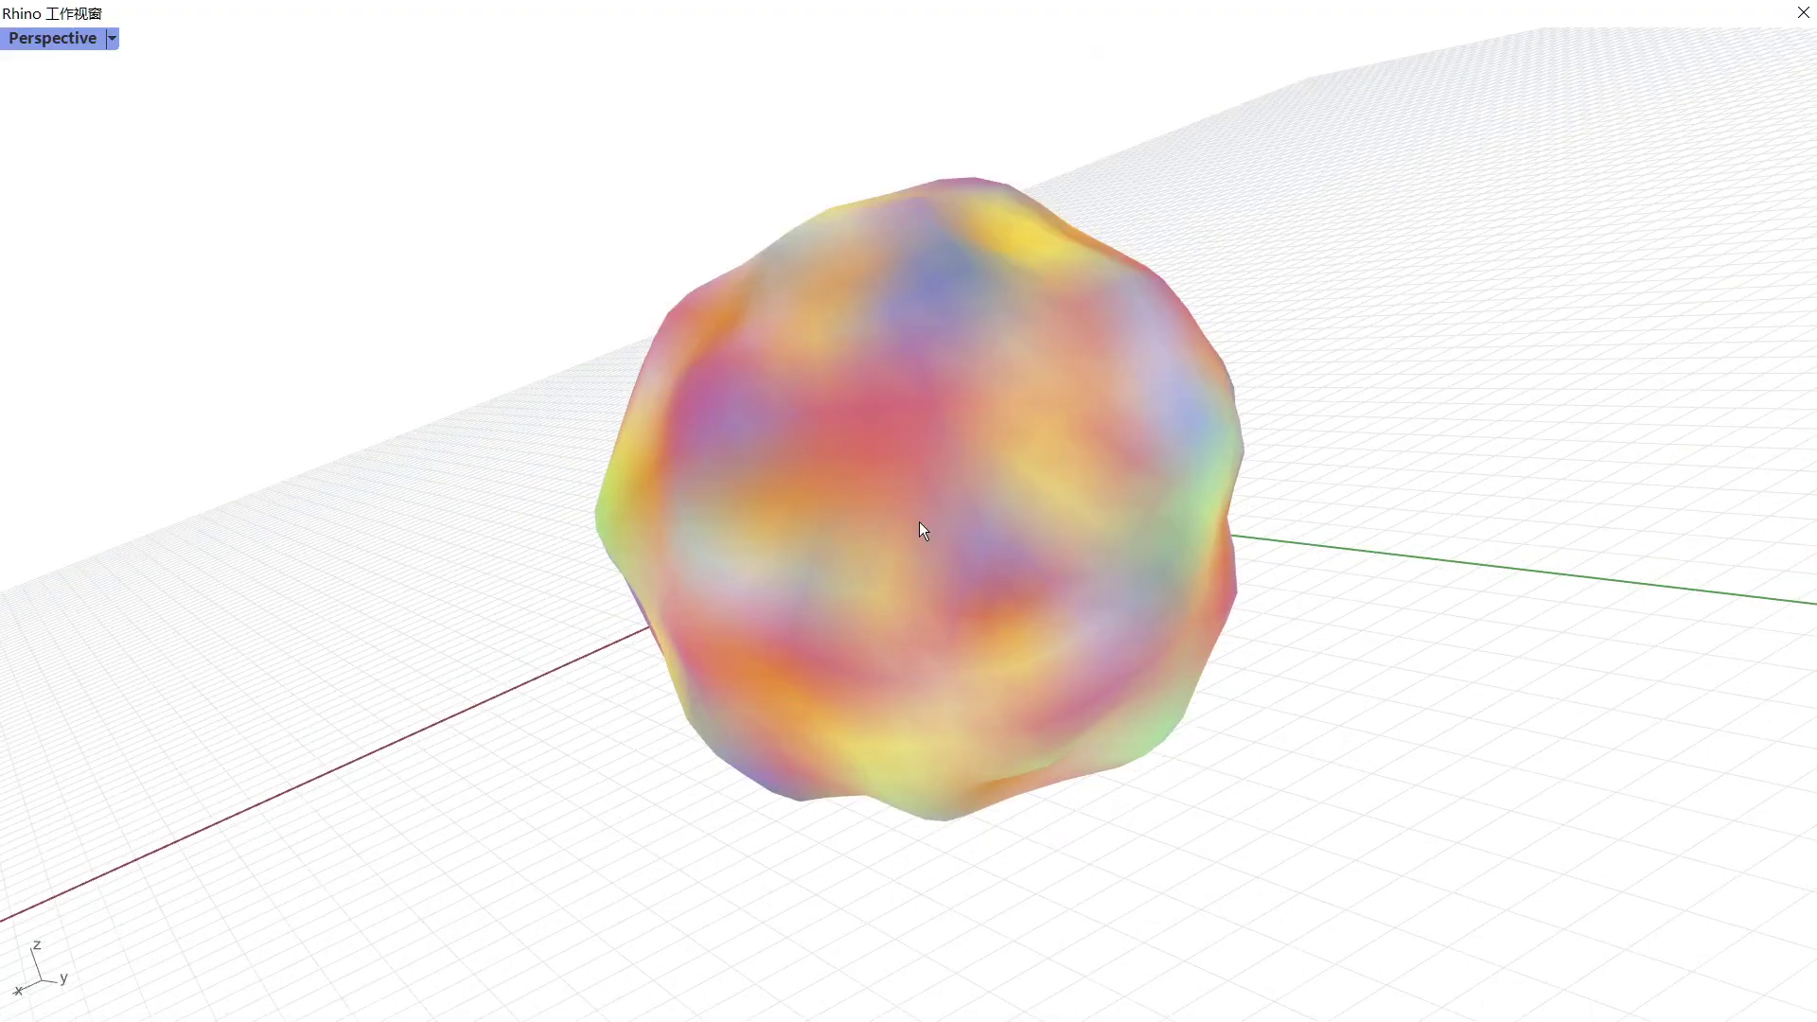
mouse_move(921, 546)
right_mouse_down()
mouse_move(990, 525)
mouse_move(1106, 610)
mouse_move(920, 509)
mouse_move(893, 560)
mouse_move(880, 479)
mouse_move(1011, 462)
mouse_move(937, 543)
right_mouse_up()
scroll(1105, 611, "up", 4)
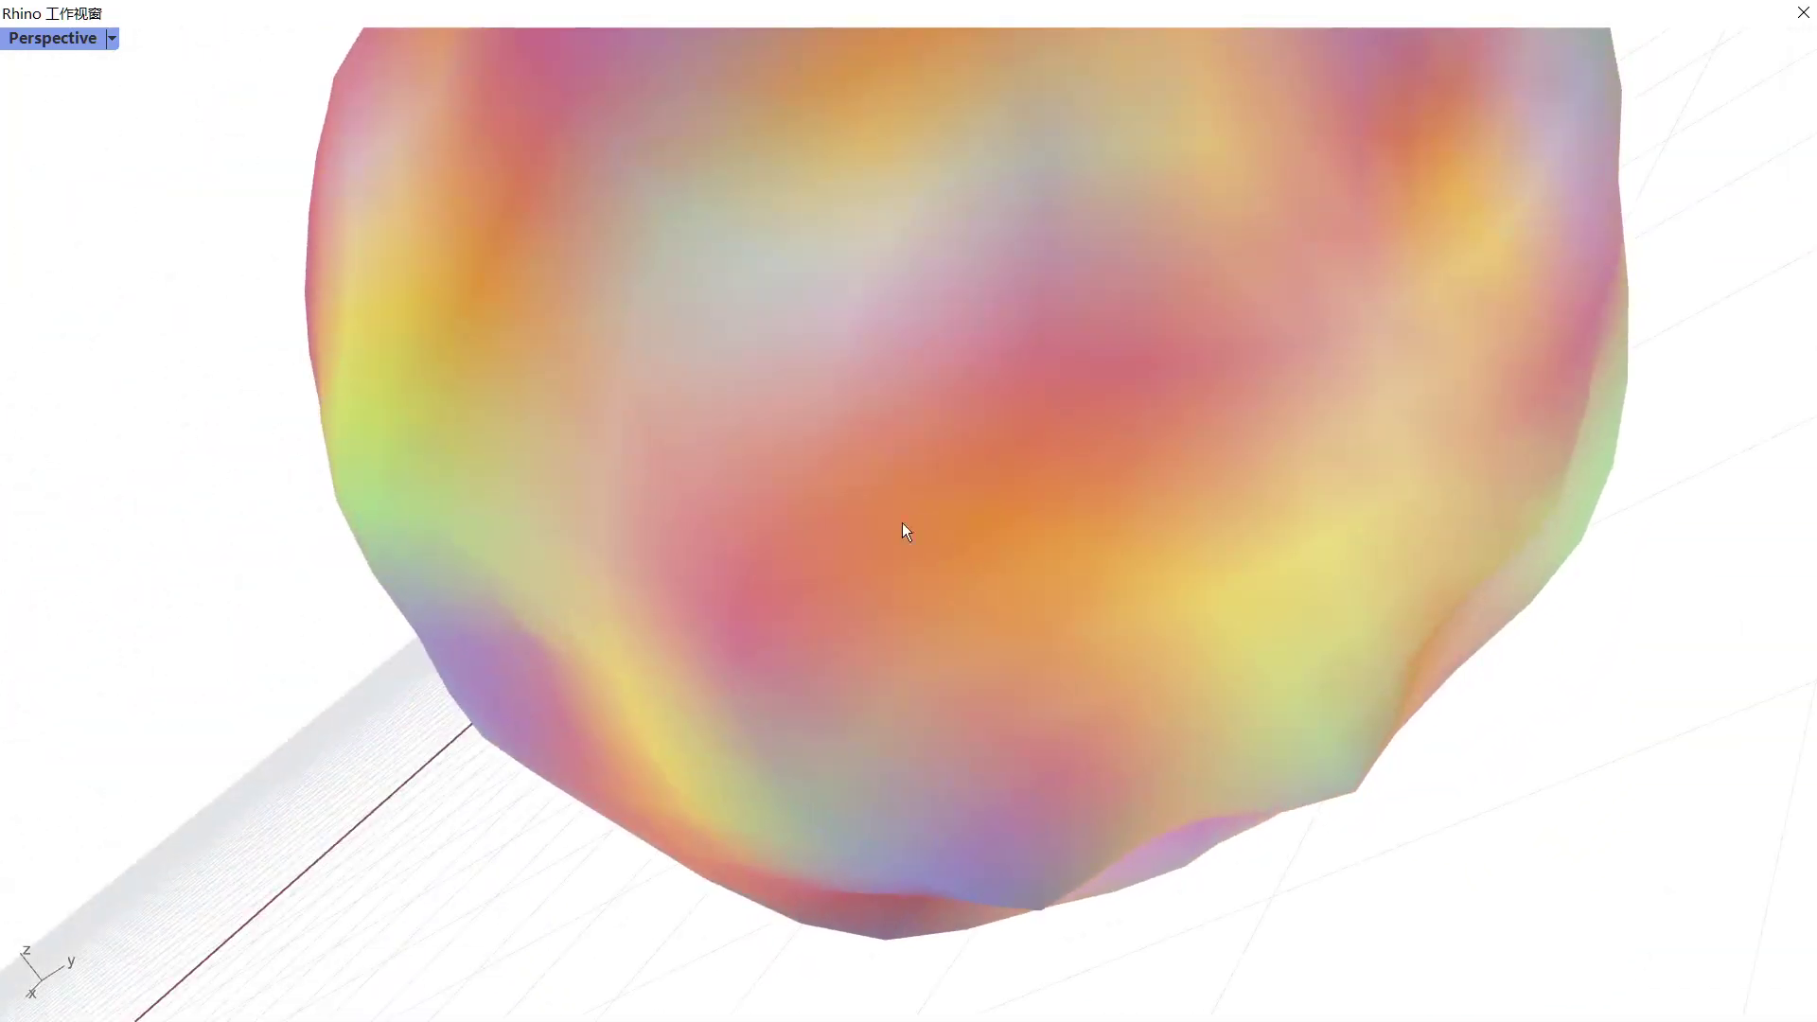
right_click_drag(843, 507, 1207, 389)
scroll(950, 672, "down", 7)
scroll(926, 605, "down", 8)
double_click(1200, 8)
scroll(1069, 447, "down", 4)
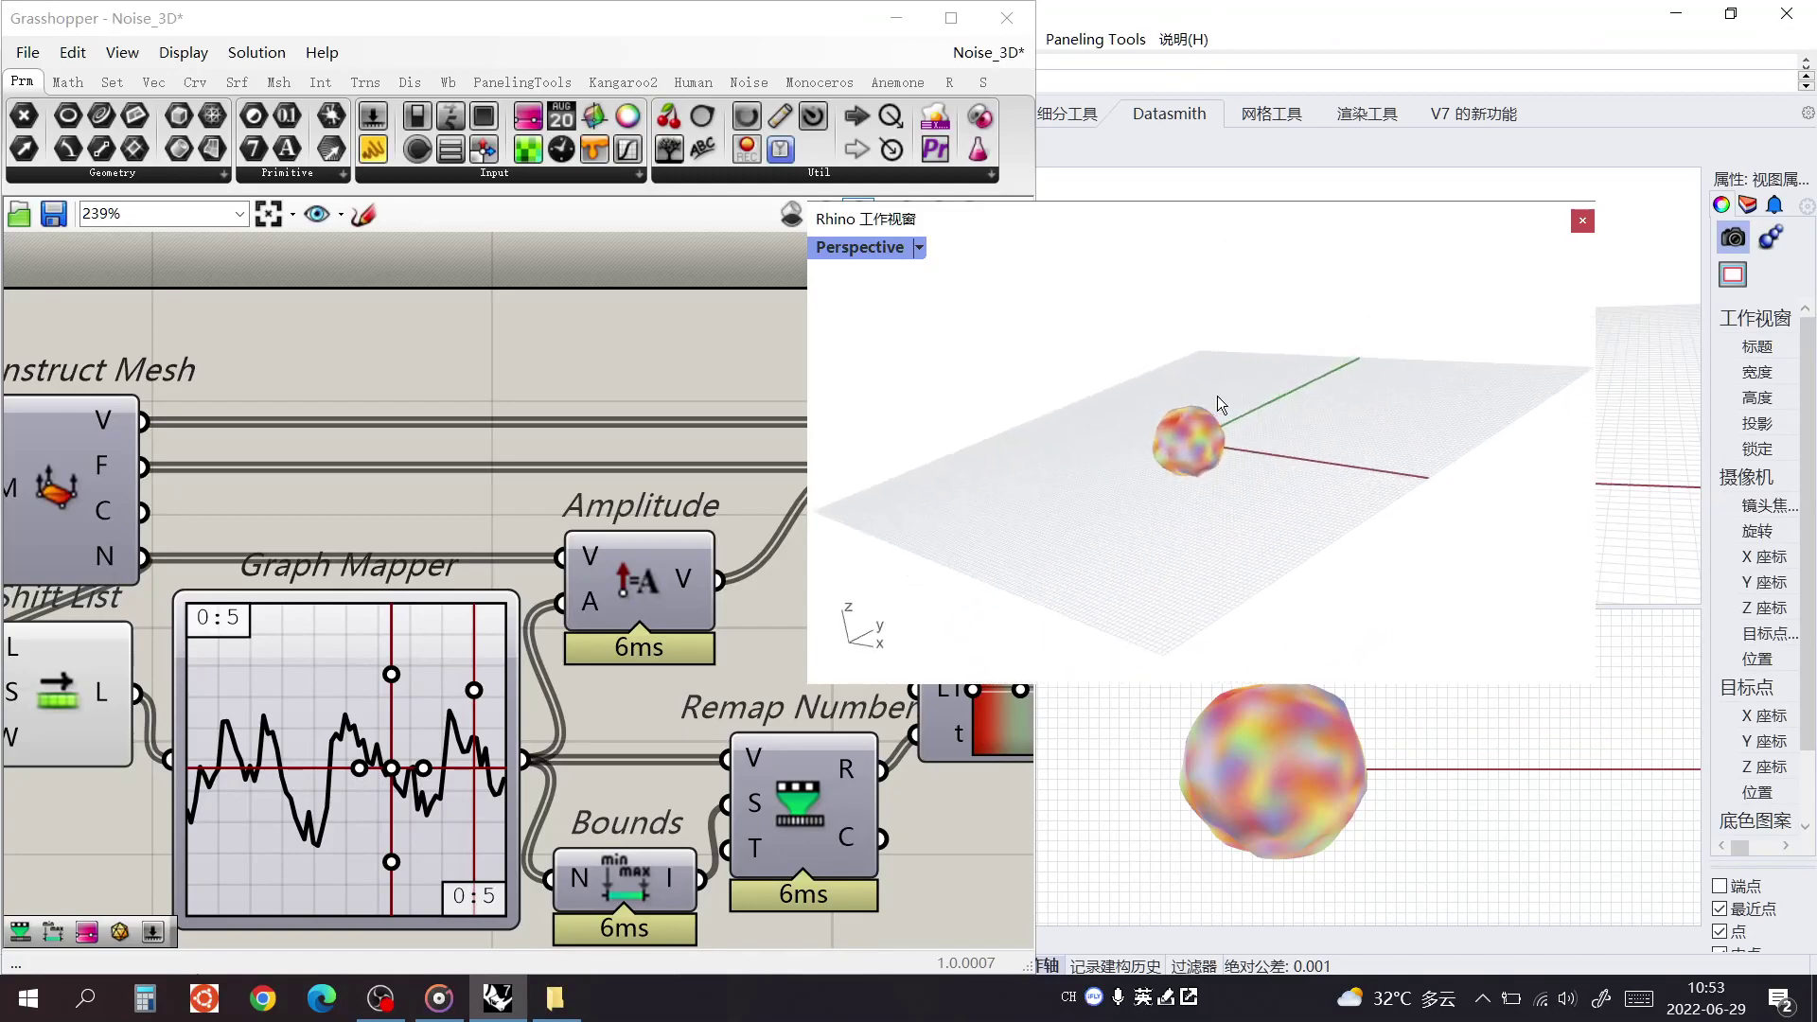
scroll(1195, 443, "up", 10)
scroll(1196, 444, "up", 5)
scroll(759, 559, "down", 1)
Set the Level slider to 1 and move the Graph Mapper's centre handle to left of the graph's middle
right_click_drag(361, 588, 595, 622)
right_click_drag(130, 606, 505, 642)
scroll(440, 627, "up", 2)
left_click_drag(443, 602, 238, 602)
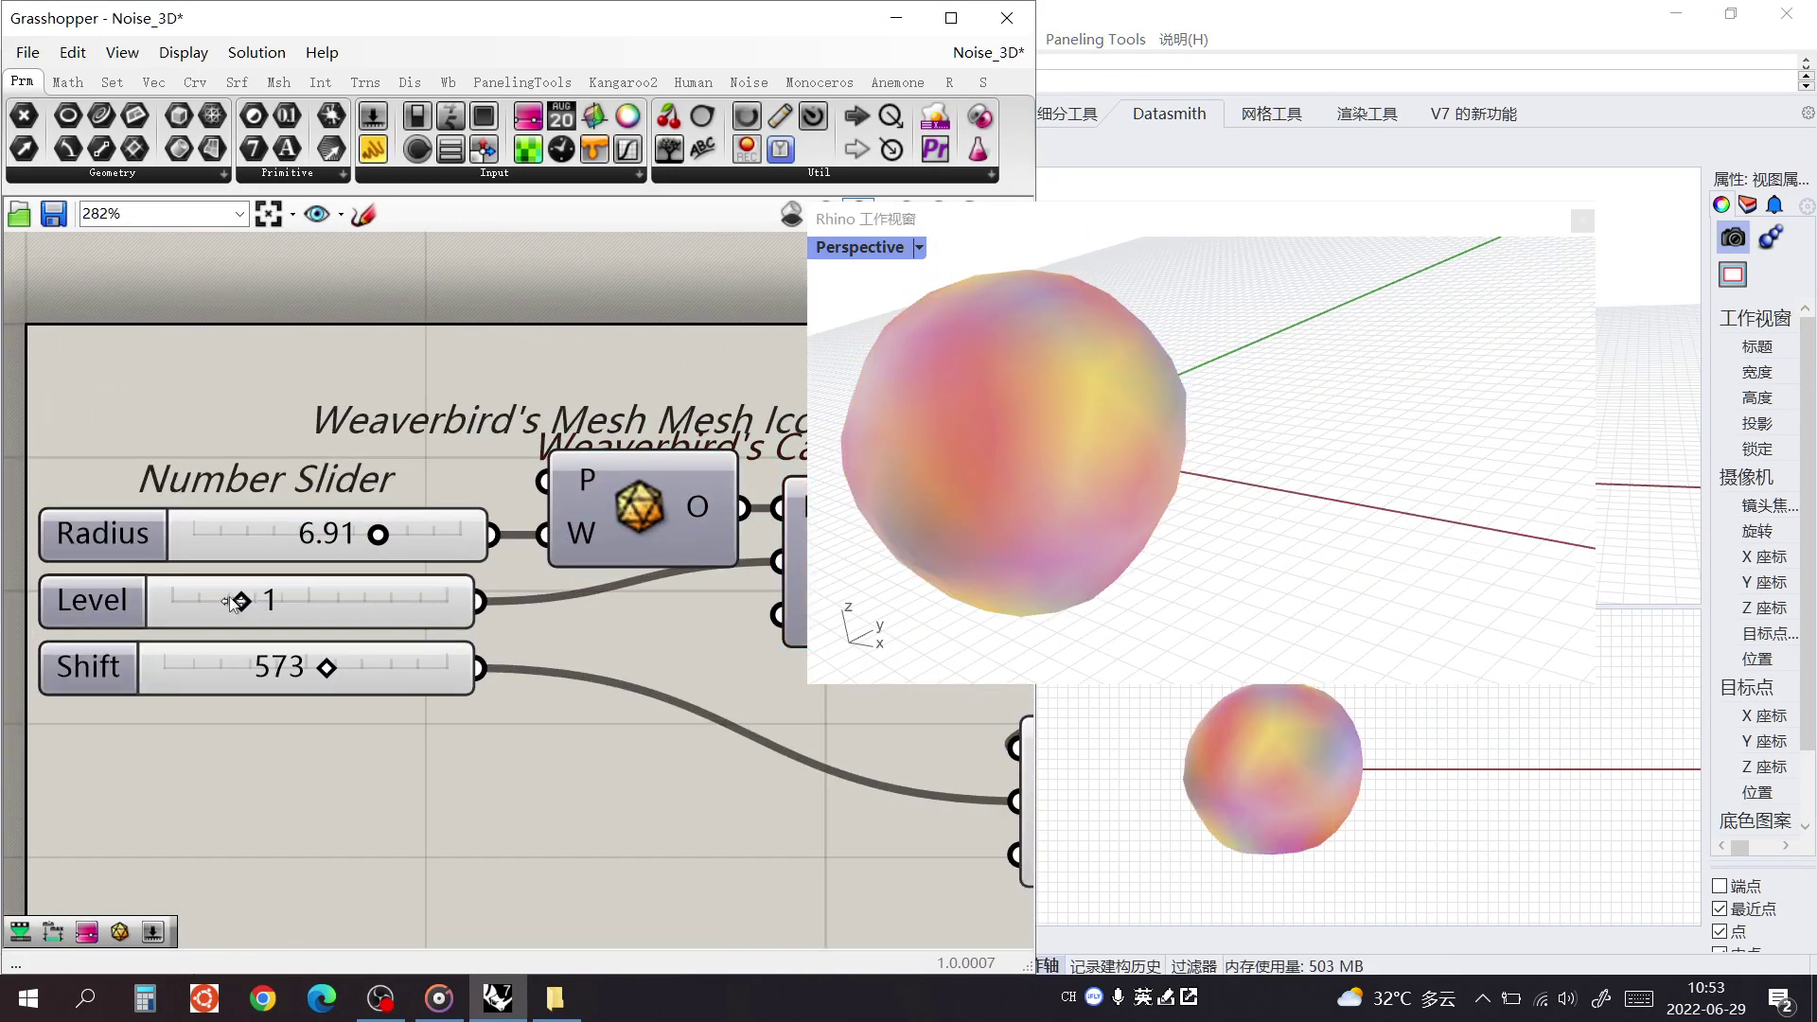
scroll(373, 680, "down", 4)
right_click_drag(698, 710, 488, 732)
right_click_drag(796, 785, 566, 802)
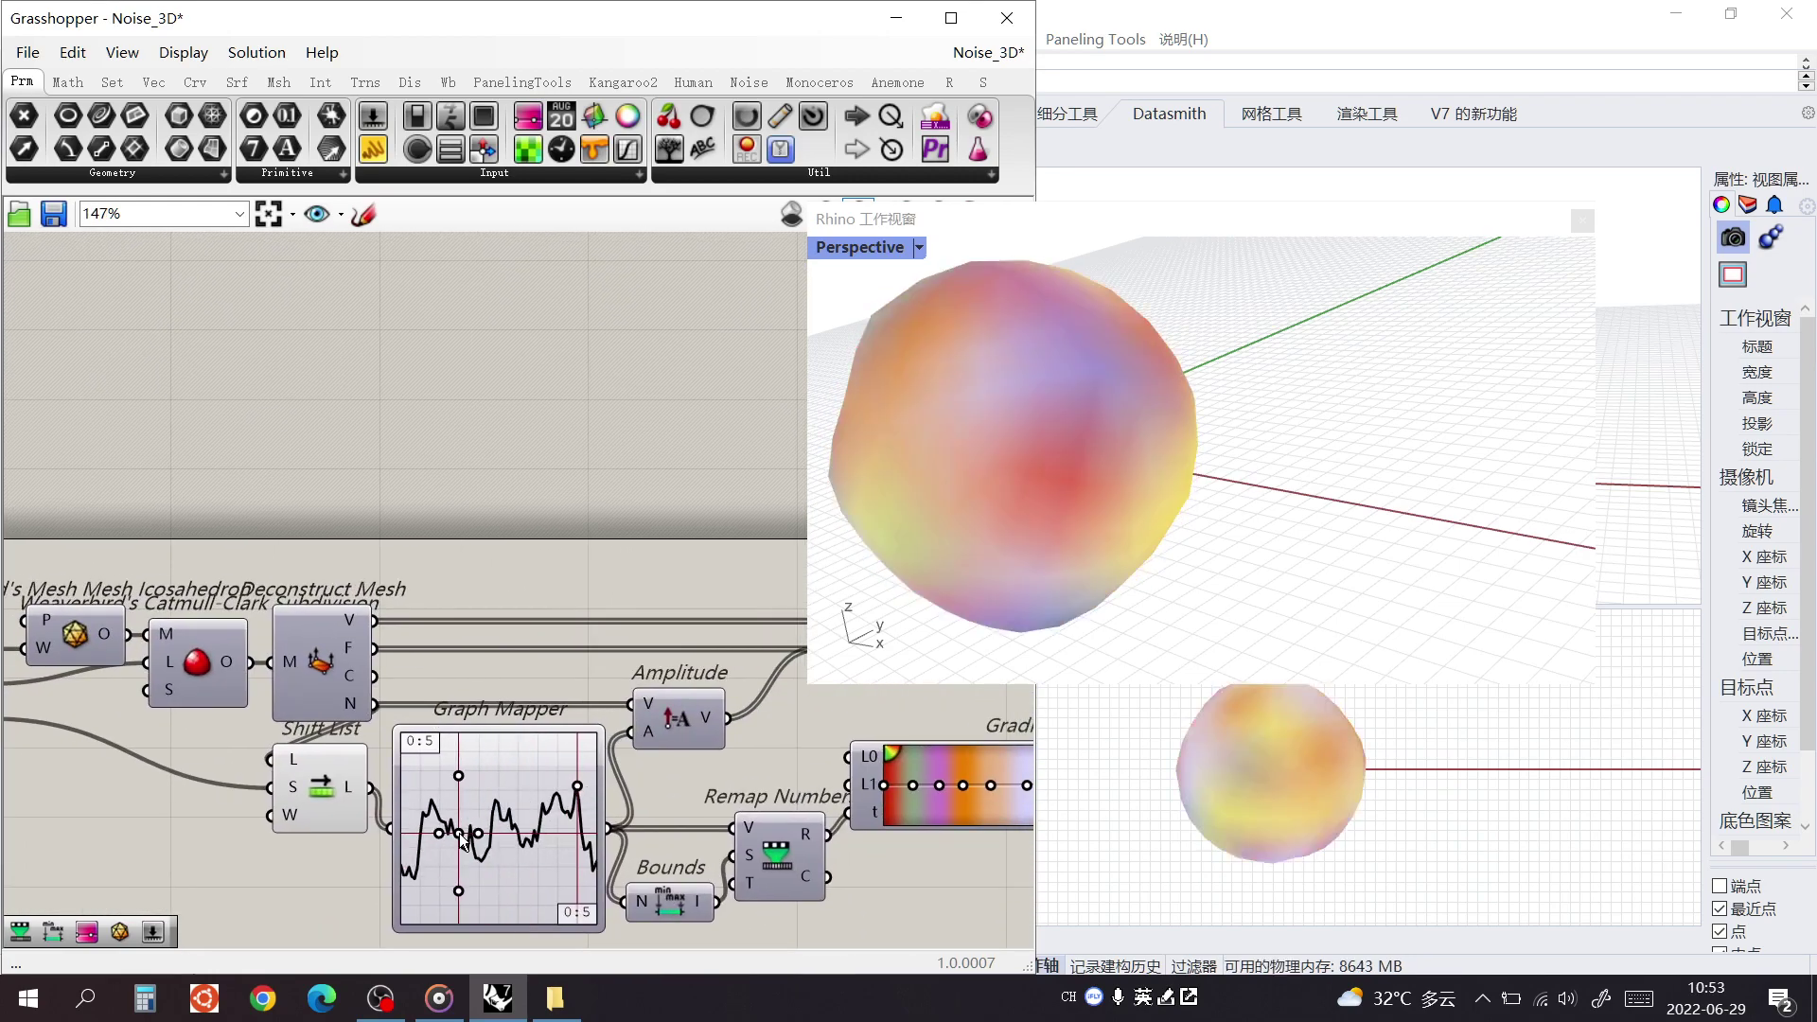
Reconnect Construct Mesh's M output directly to Custom Preview Materials' G input, bypassing the Catmull-Clark smoothing
right_click_drag(668, 794, 374, 791)
right_click_drag(772, 760, 487, 788)
right_click_drag(754, 693, 530, 746)
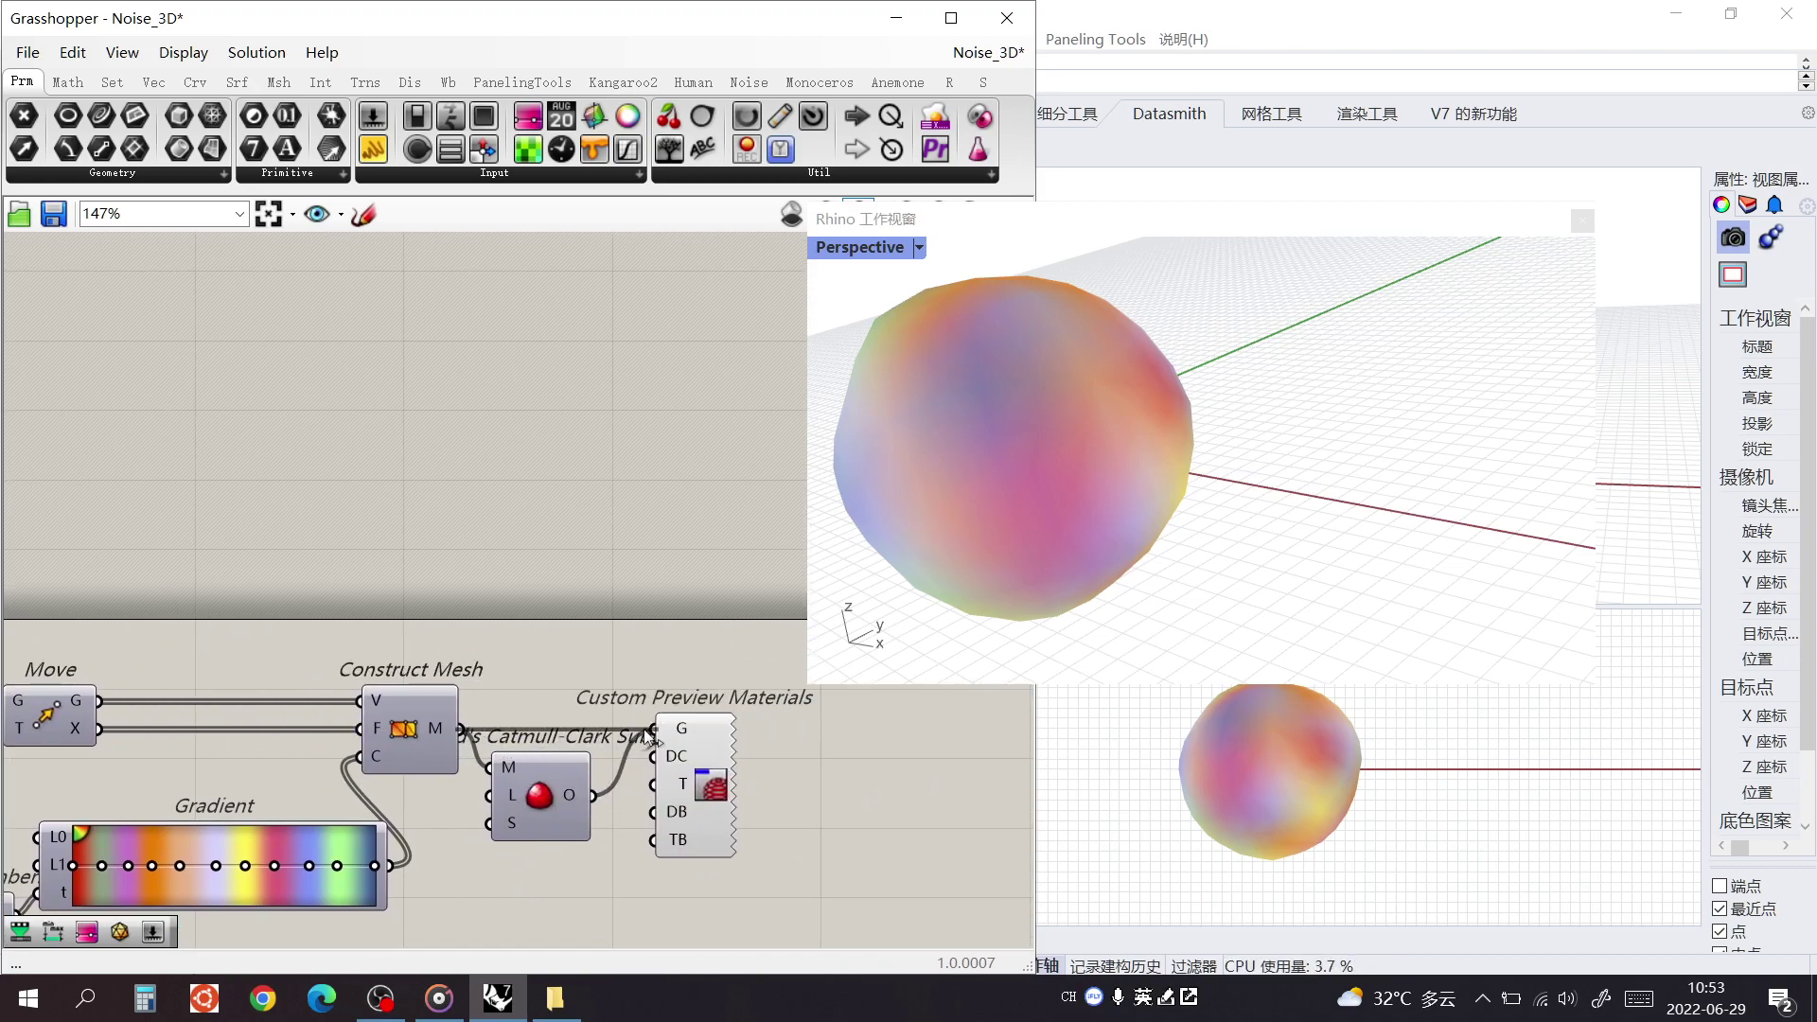
left_click_drag(644, 728, 646, 731)
Vary the faceted mesh by moving the Graph Mapper's centre handle around, ending left of and below the graph's middle
scroll(463, 751, "down", 3)
right_click_drag(398, 771, 595, 684)
right_click_drag(326, 738, 493, 682)
scroll(369, 691, "up", 5)
right_click_drag(299, 729, 337, 701)
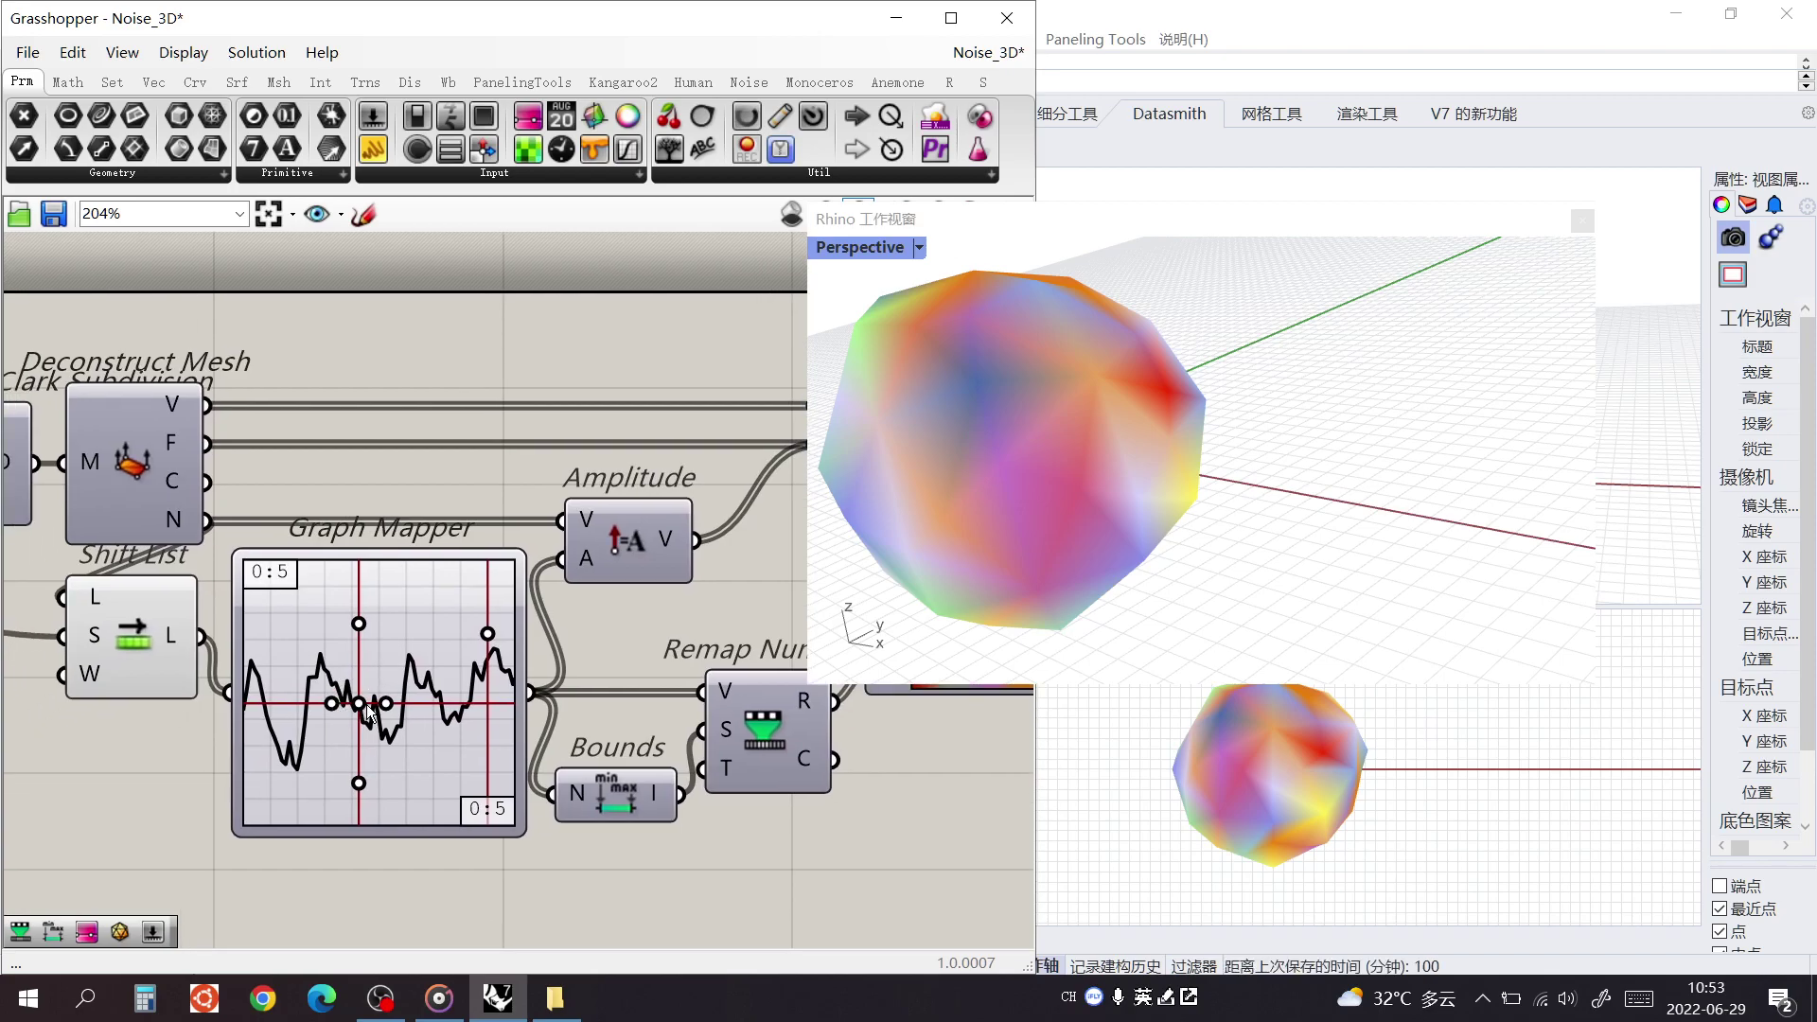
mouse_move(361, 712)
left_mouse_down()
mouse_move(478, 741)
mouse_move(464, 725)
mouse_move(332, 726)
left_mouse_up()
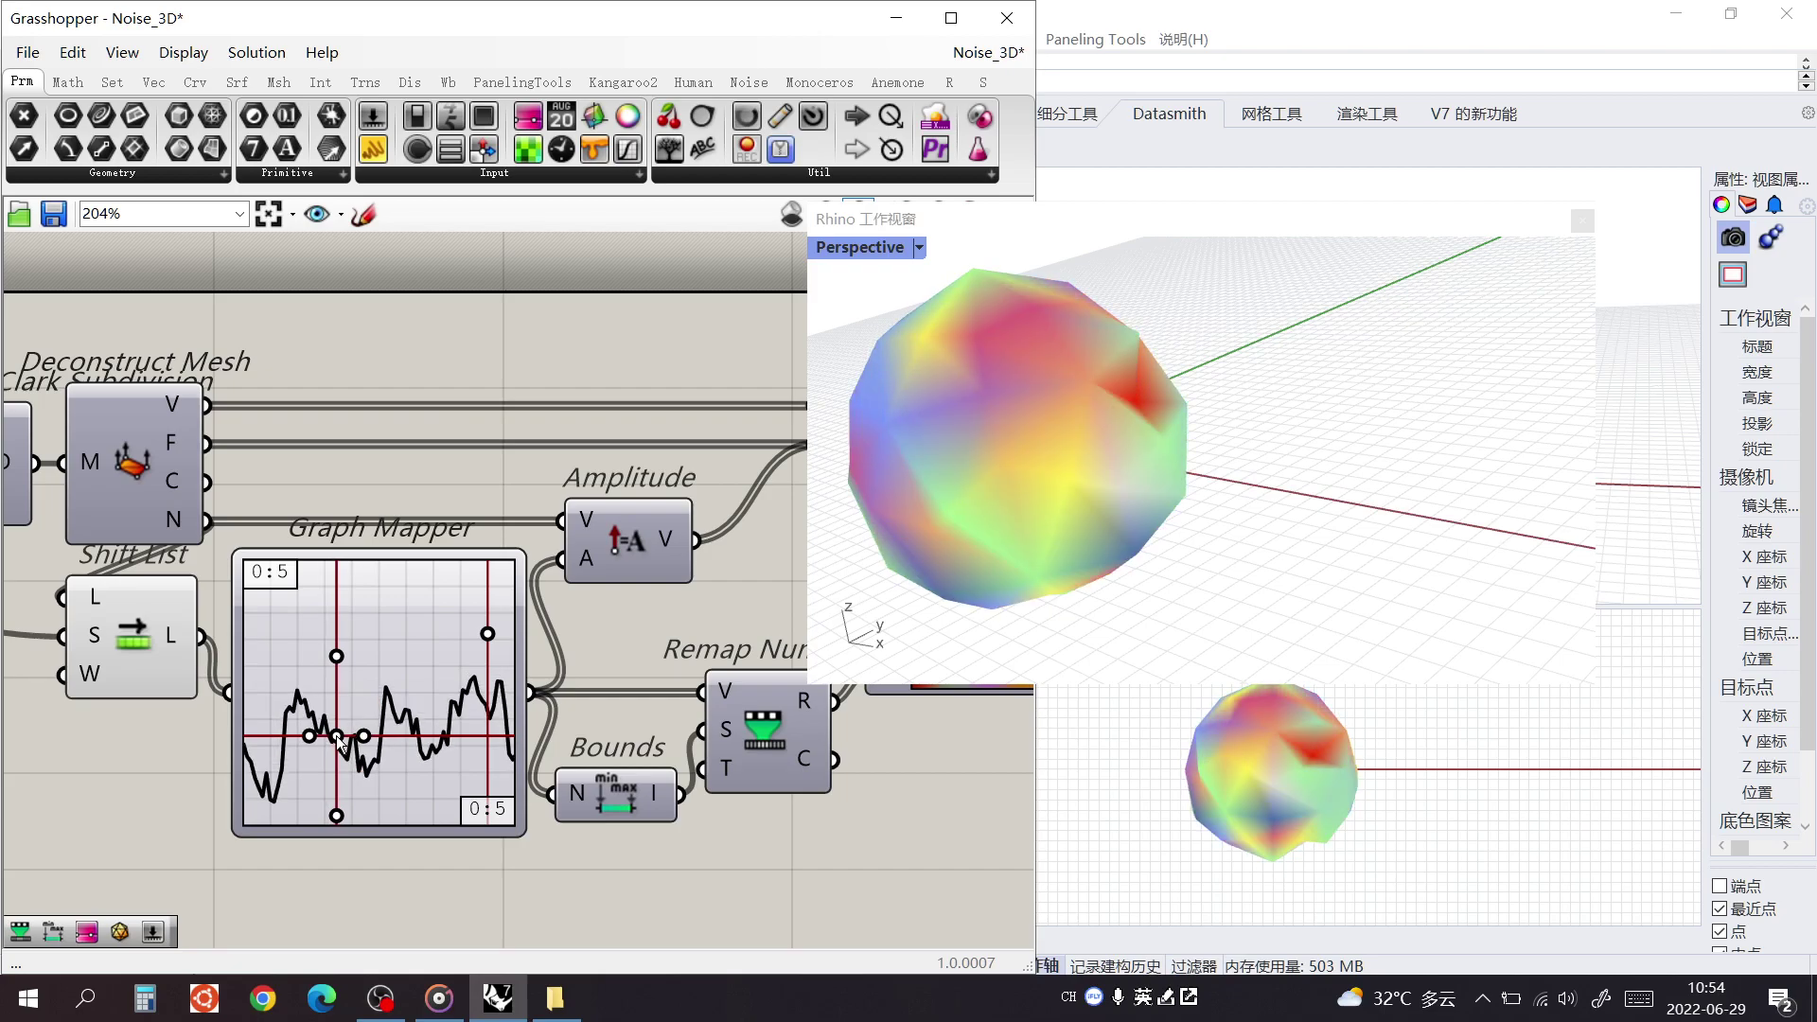
left_click_drag(341, 744, 353, 729)
scroll(336, 679, "down", 5)
right_click_drag(450, 588, 549, 604)
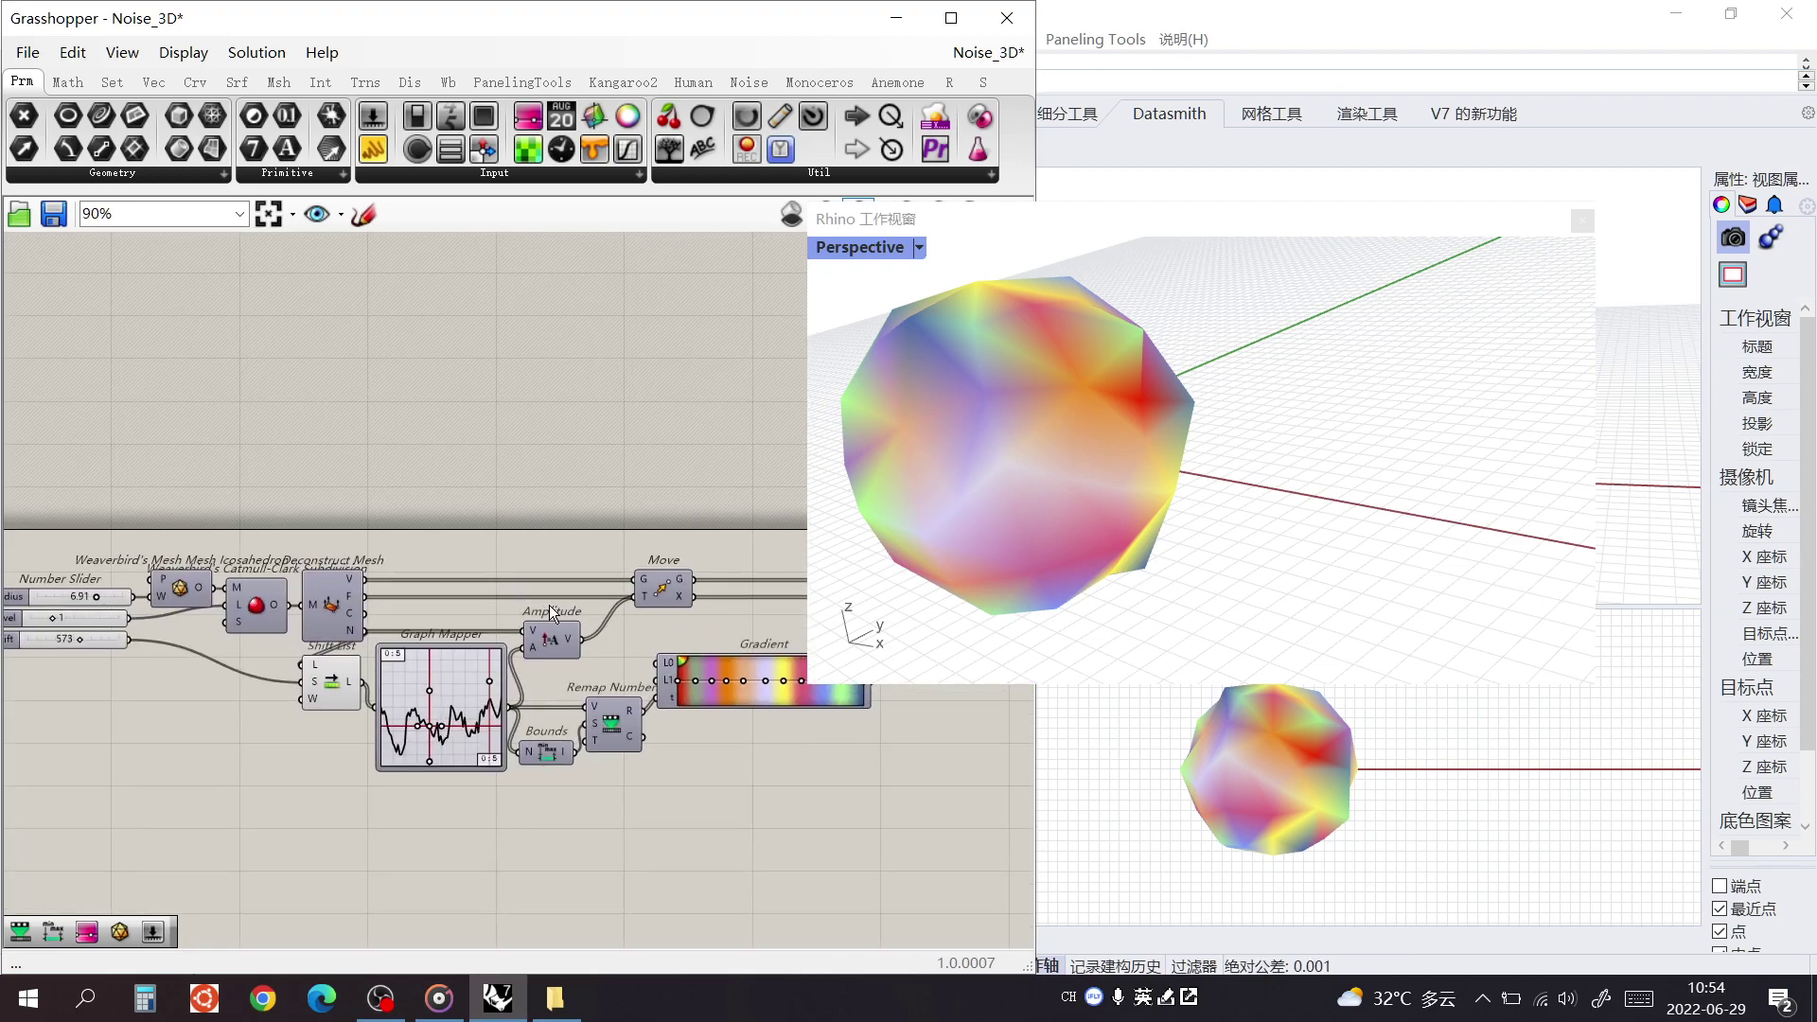